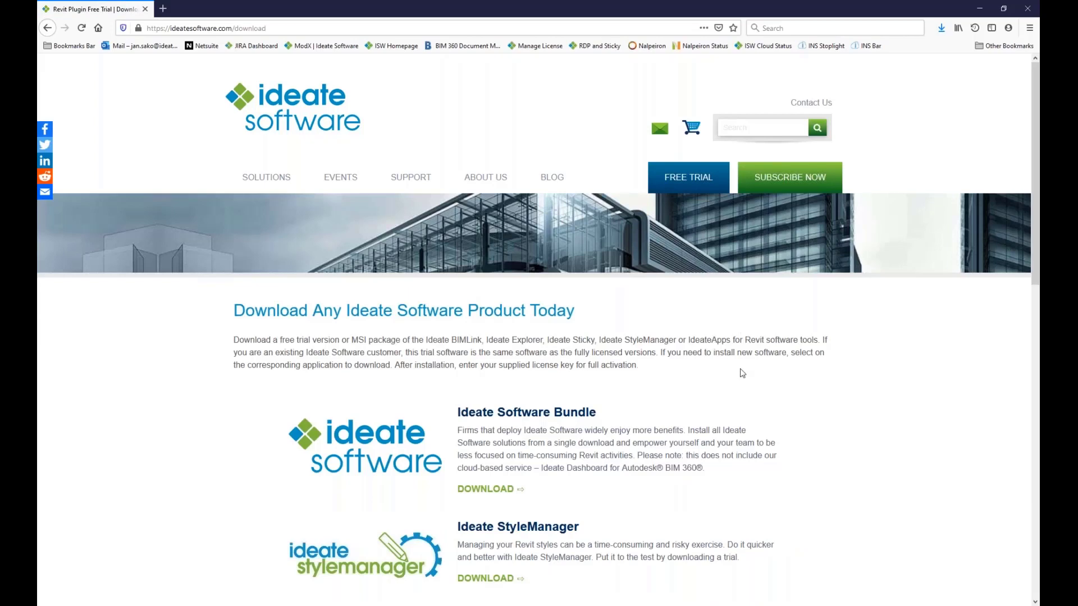
Step: Open the download page for the Ideate Software Bundle from the product download list
{"action": "scroll", "coordinate": [739, 372], "scroll_direction": "down", "scroll_amount": 4}
{"action": "left_click", "coordinate": [503, 276]}
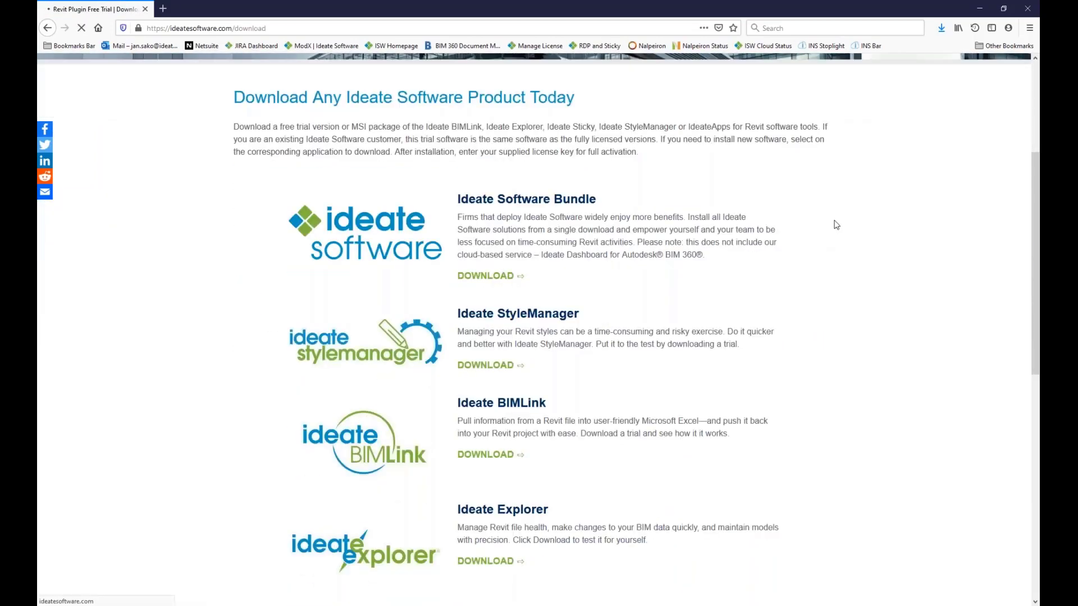
{"action": "scroll", "coordinate": [820, 303], "scroll_direction": "down", "scroll_amount": 3}
{"action": "scroll", "coordinate": [854, 297], "scroll_direction": "down", "scroll_amount": 1}
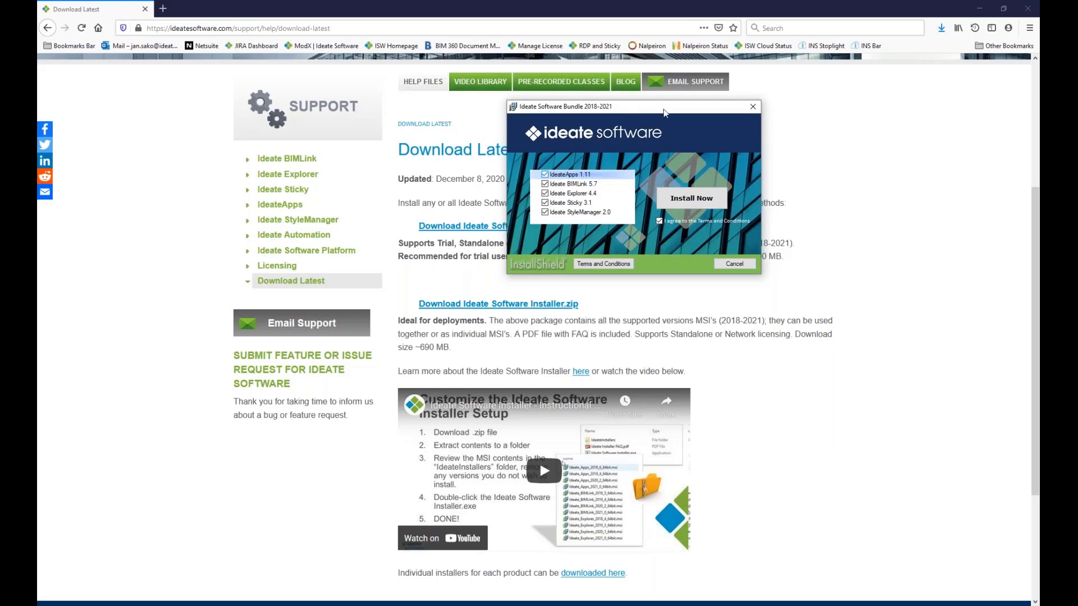
Step: Cancel the Ideate Software Bundle 2018-2021 installation and close its installer
{"action": "left_click_drag", "start_coordinate": [664, 110], "coordinate": [669, 111]}
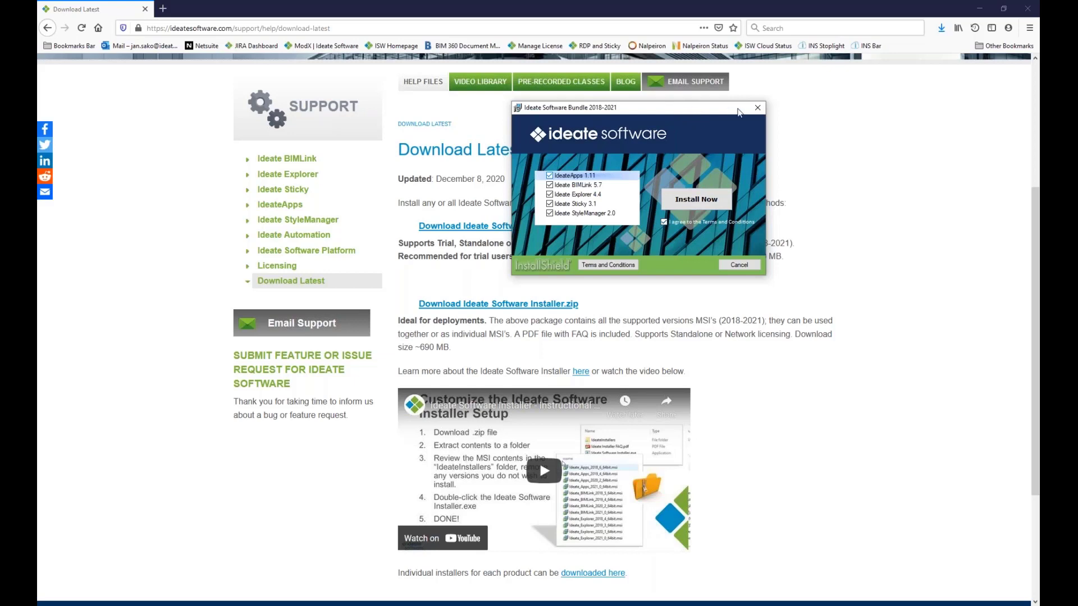
{"action": "left_click", "coordinate": [757, 108]}
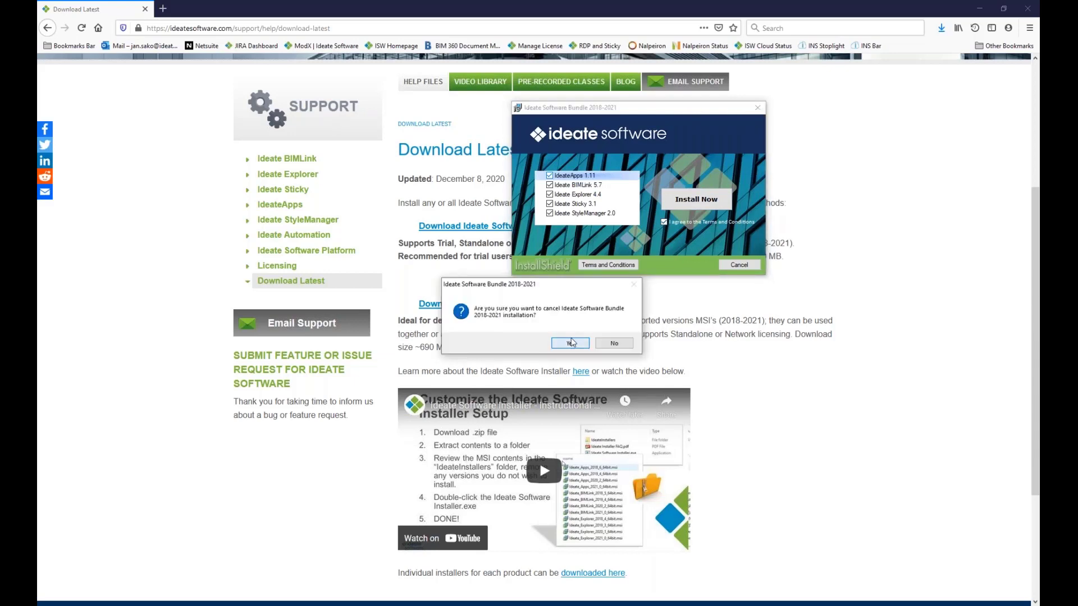
{"action": "left_click", "coordinate": [571, 342]}
{"action": "left_click", "coordinate": [739, 264]}
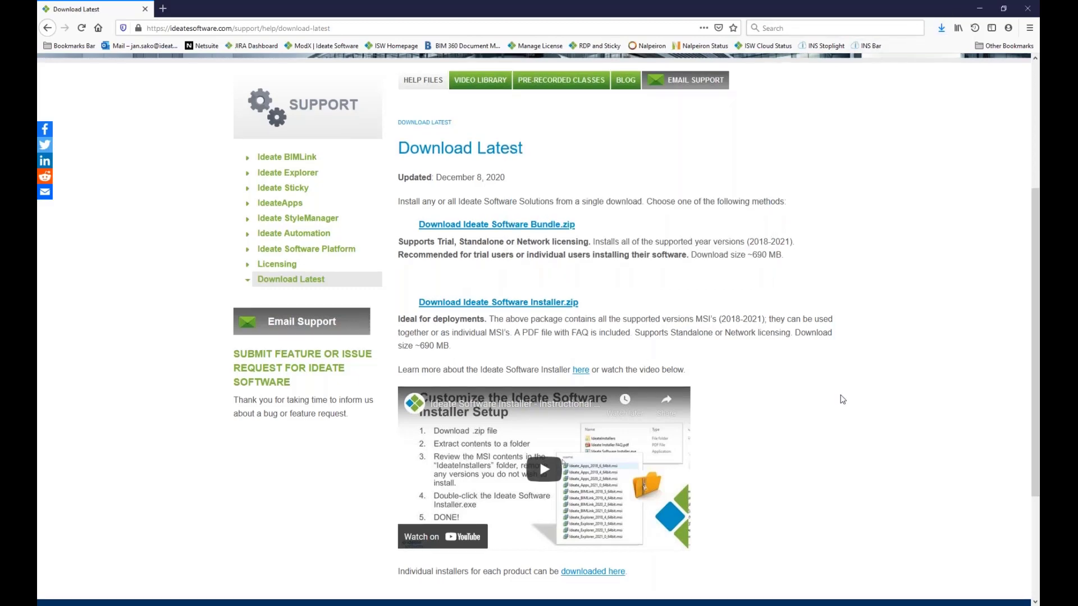
Step: Minimize the browser and open License.txt from the ISW-Customer_Build folder
{"action": "scroll", "coordinate": [842, 398], "scroll_direction": "down", "scroll_amount": 3}
{"action": "scroll", "coordinate": [844, 382], "scroll_direction": "up", "scroll_amount": 2}
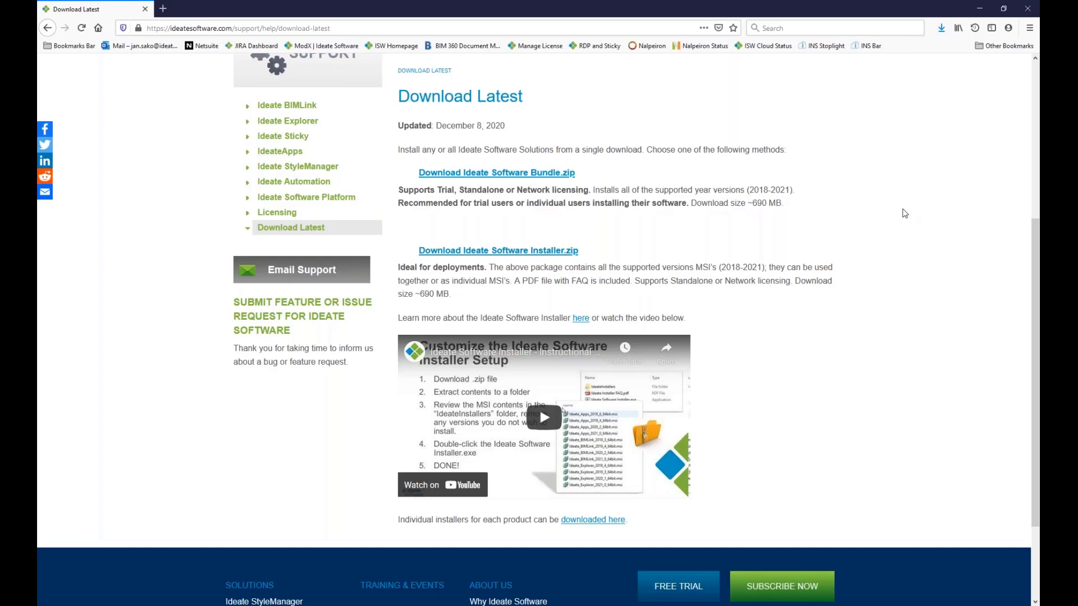
{"action": "left_click", "coordinate": [980, 8]}
{"action": "left_click_drag", "start_coordinate": [671, 208], "coordinate": [713, 76]}
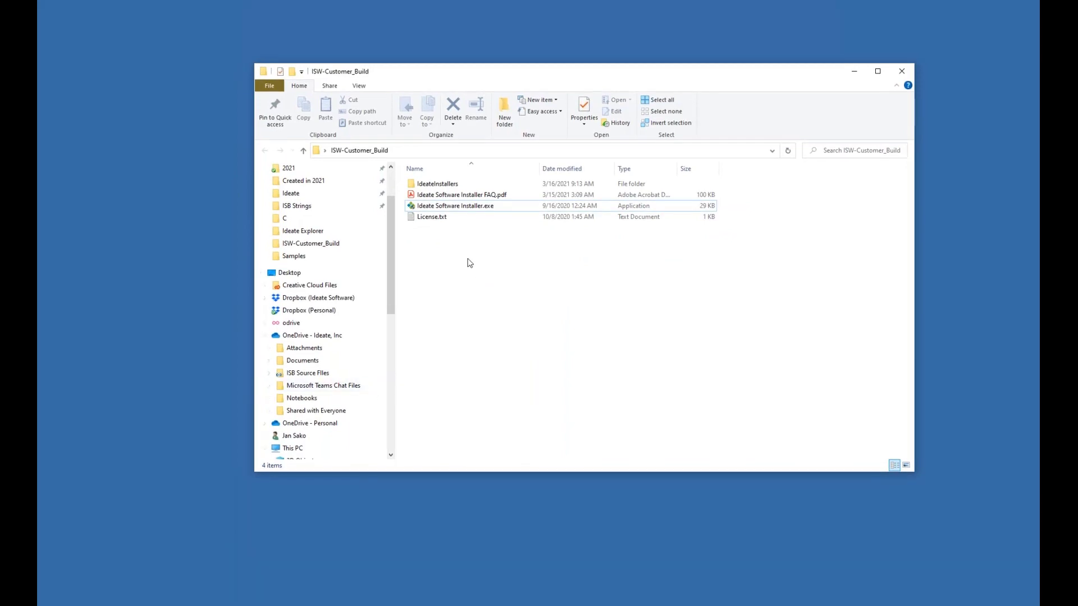
{"action": "left_click", "coordinate": [432, 219]}
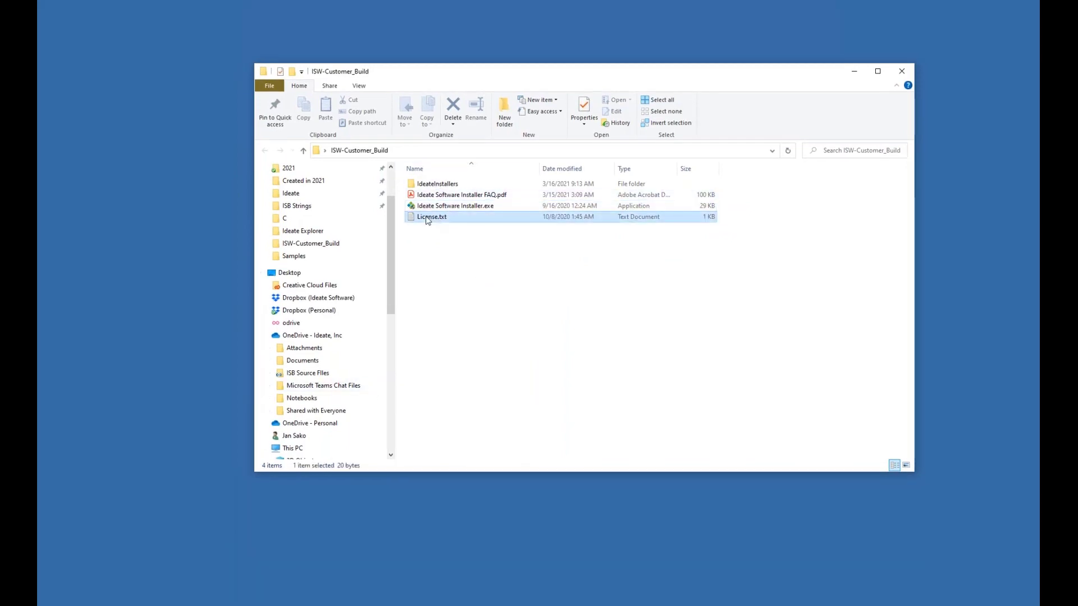
{"action": "left_click", "coordinate": [435, 245]}
{"action": "double_click", "coordinate": [424, 219]}
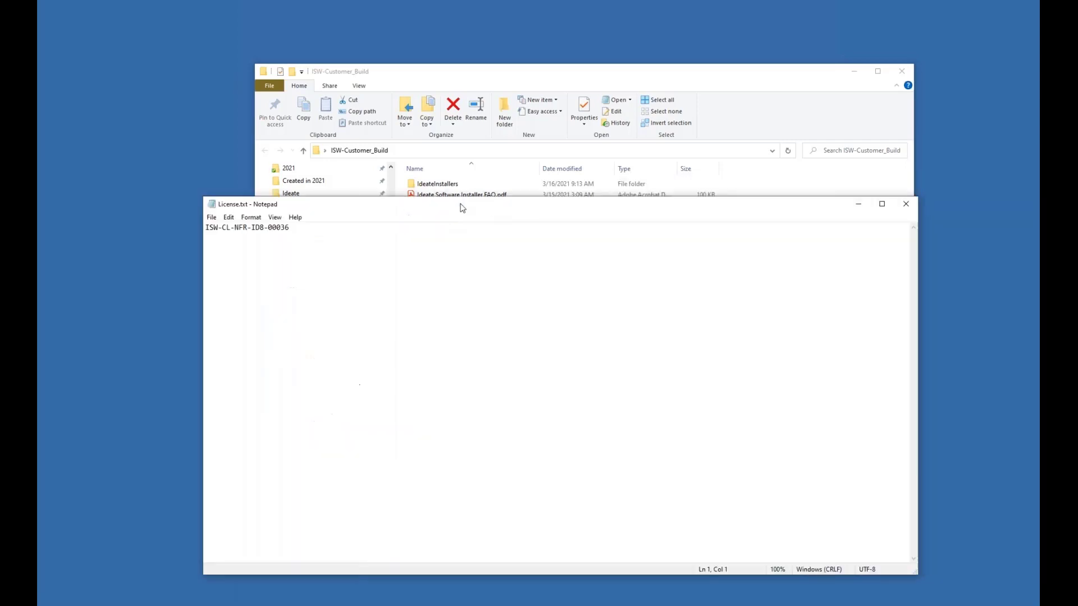
{"action": "left_click_drag", "start_coordinate": [356, 245], "coordinate": [262, 247]}
{"action": "key", "text": "Delete"}
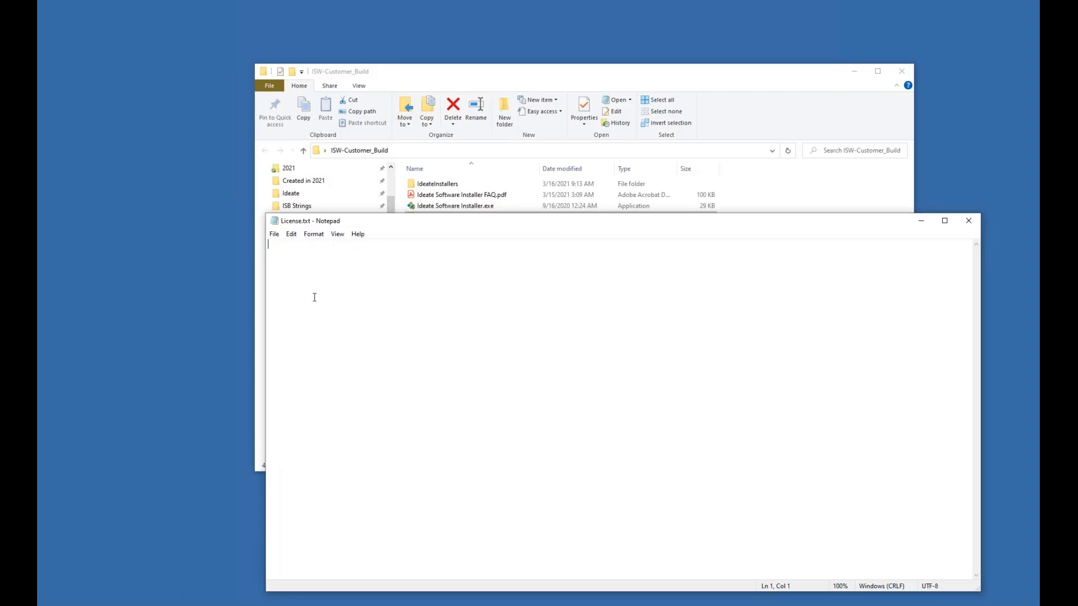
{"action": "type", "text": "@servername"}
{"action": "left_click_drag", "start_coordinate": [487, 229], "coordinate": [478, 266]}
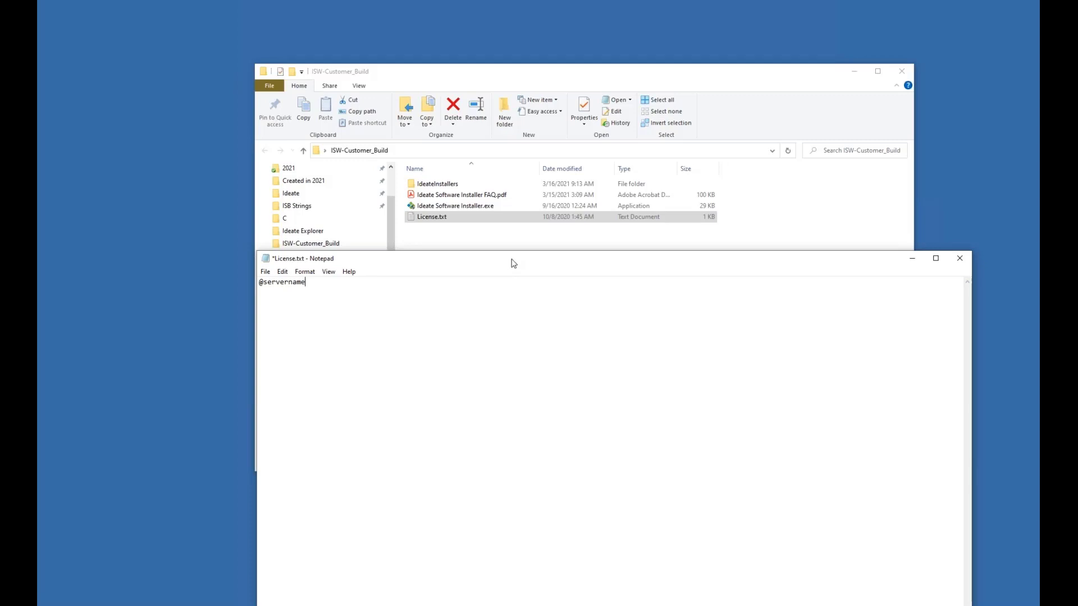
{"action": "left_click_drag", "start_coordinate": [525, 261], "coordinate": [489, 250]}
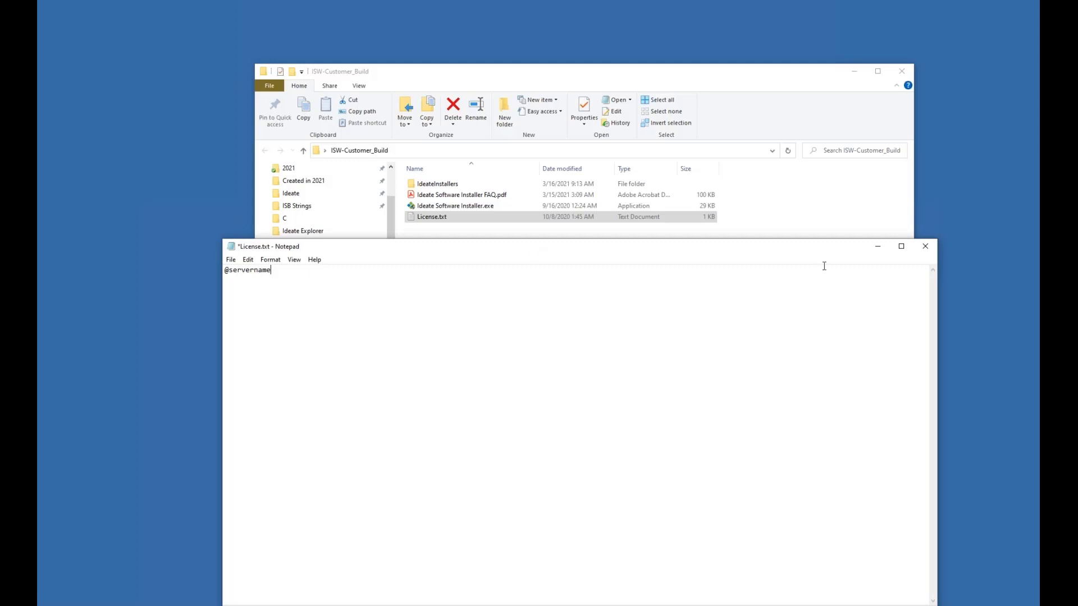
{"action": "left_click", "coordinate": [877, 247]}
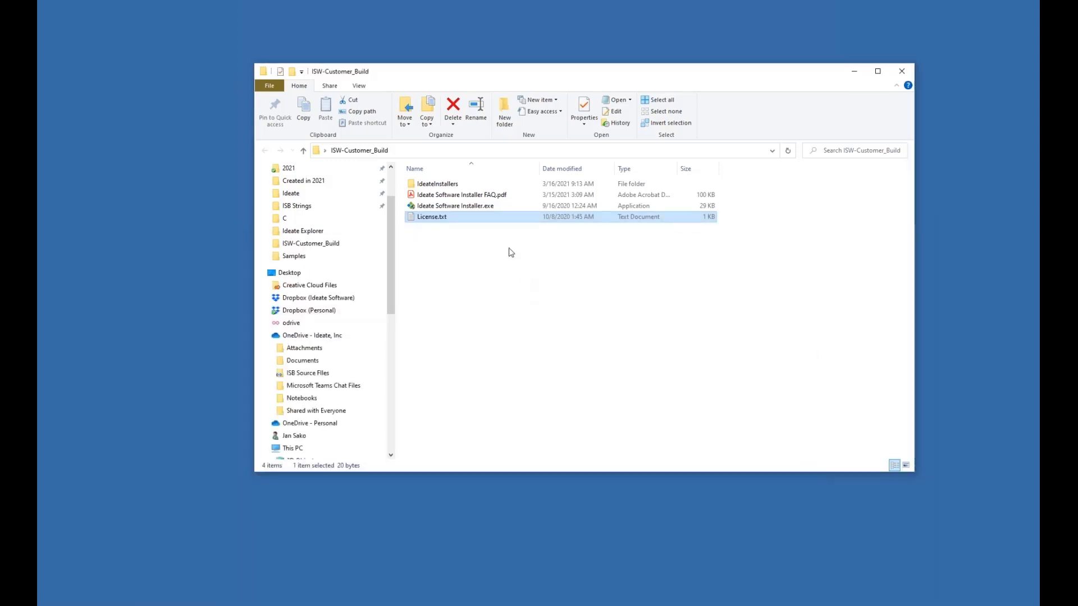
Step: Open Ideate Software Installer FAQ.pdf, read through its deployment and licensing answers, and close it
{"action": "left_click", "coordinate": [473, 196]}
{"action": "double_click", "coordinate": [473, 195]}
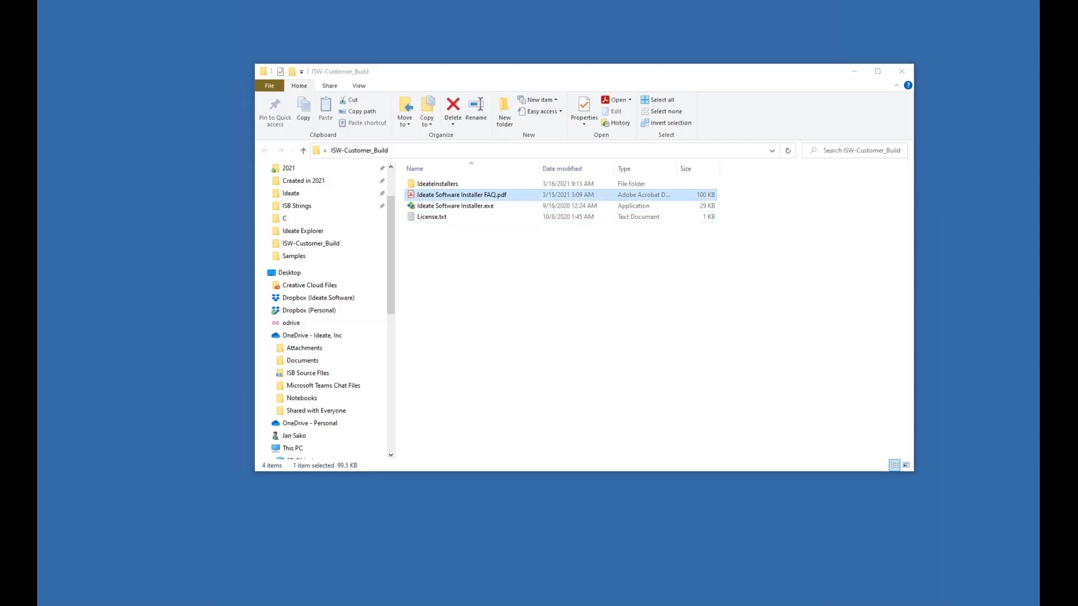
{"action": "scroll", "coordinate": [773, 397], "scroll_direction": "down", "scroll_amount": 5}
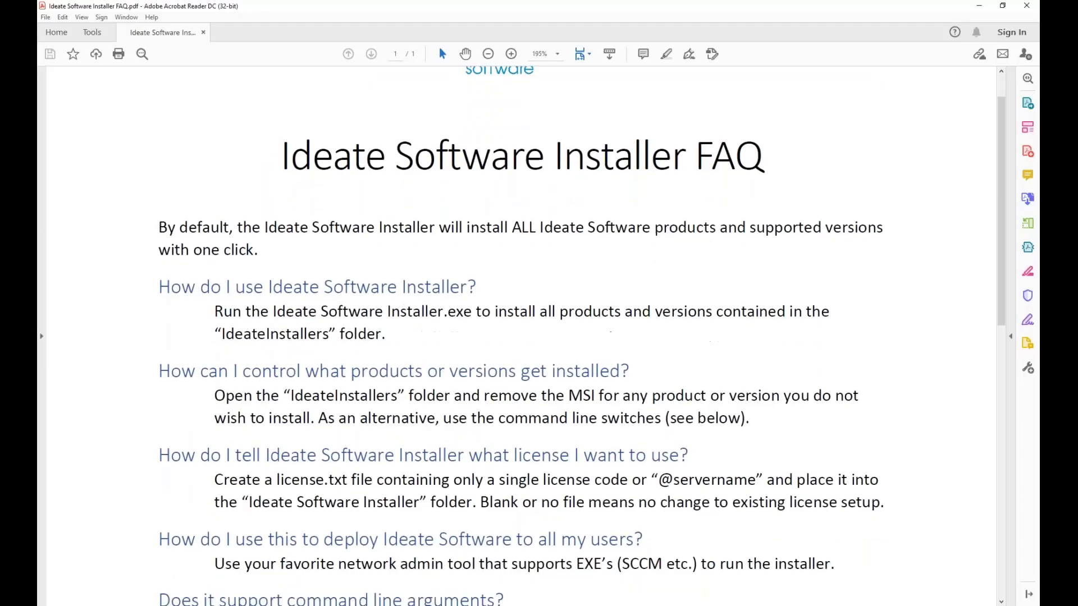
{"action": "scroll", "coordinate": [866, 454], "scroll_direction": "down", "scroll_amount": 5}
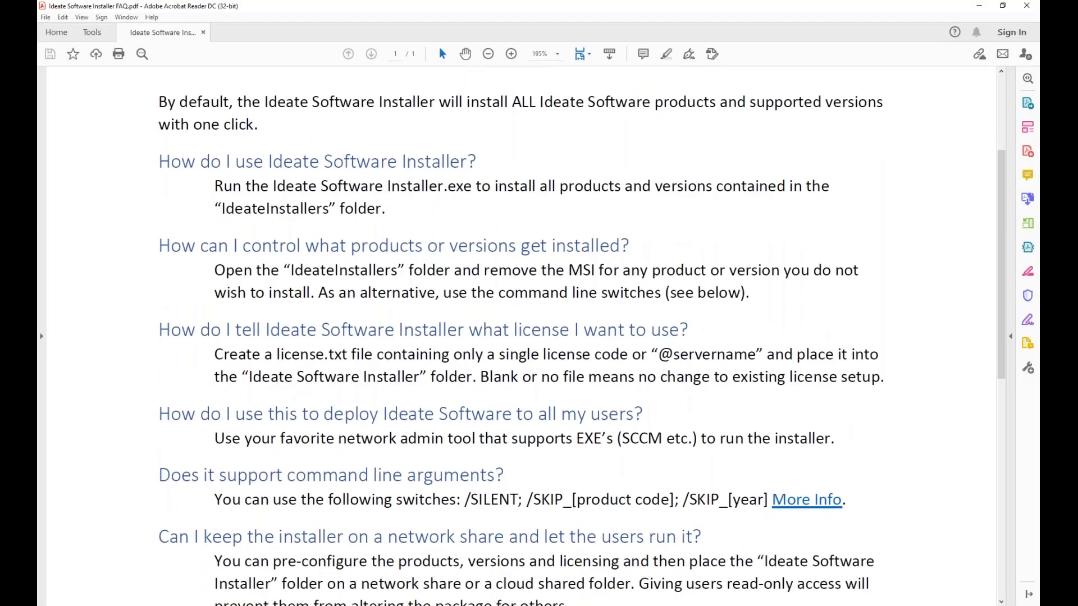
{"action": "scroll", "coordinate": [867, 454], "scroll_direction": "down", "scroll_amount": 5}
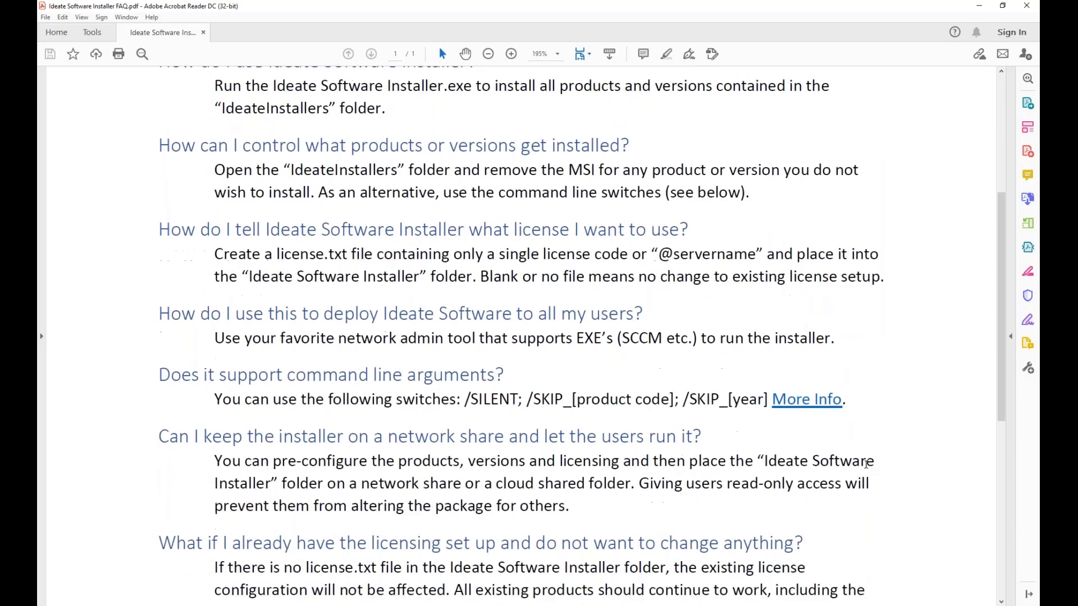
{"action": "scroll", "coordinate": [886, 469], "scroll_direction": "down", "scroll_amount": 4}
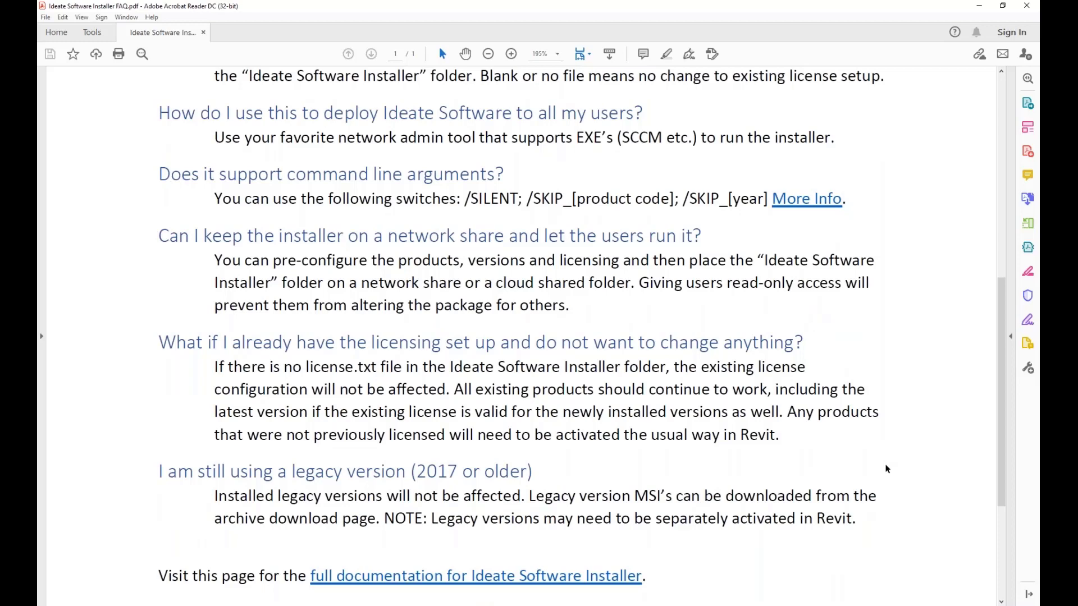
{"action": "scroll", "coordinate": [887, 469], "scroll_direction": "up", "scroll_amount": 19}
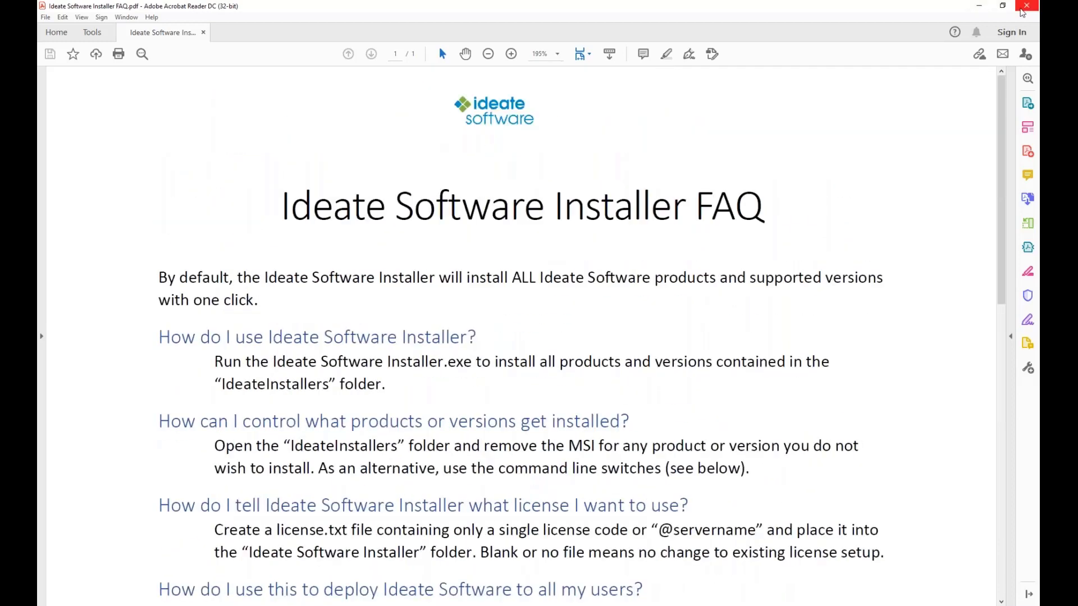
{"action": "left_click", "coordinate": [1025, 6]}
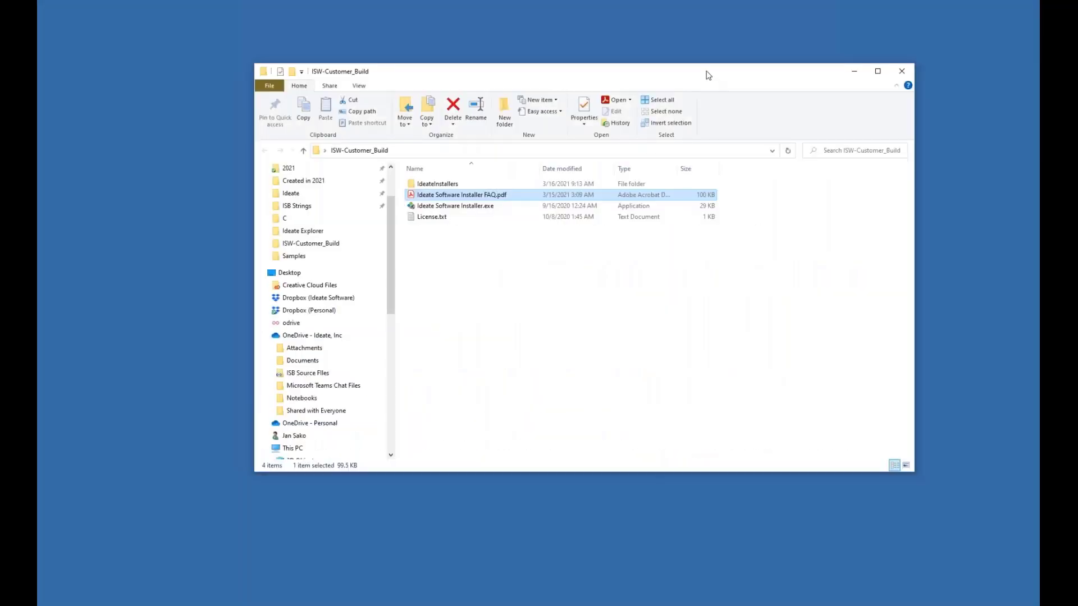
{"action": "left_click", "coordinate": [566, 303]}
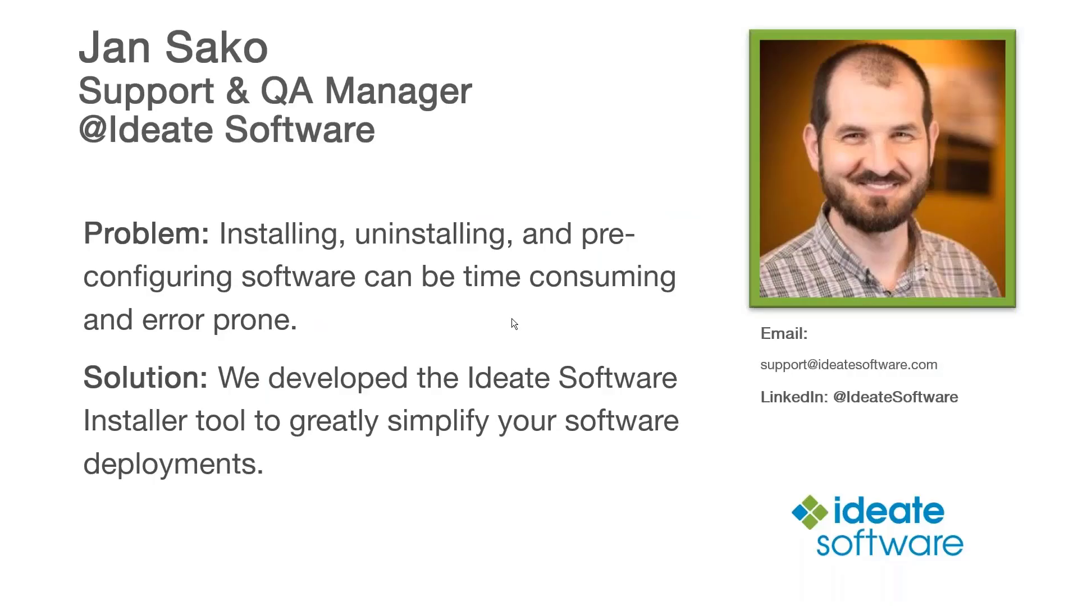
{"action": "left_click", "coordinate": [592, 284]}
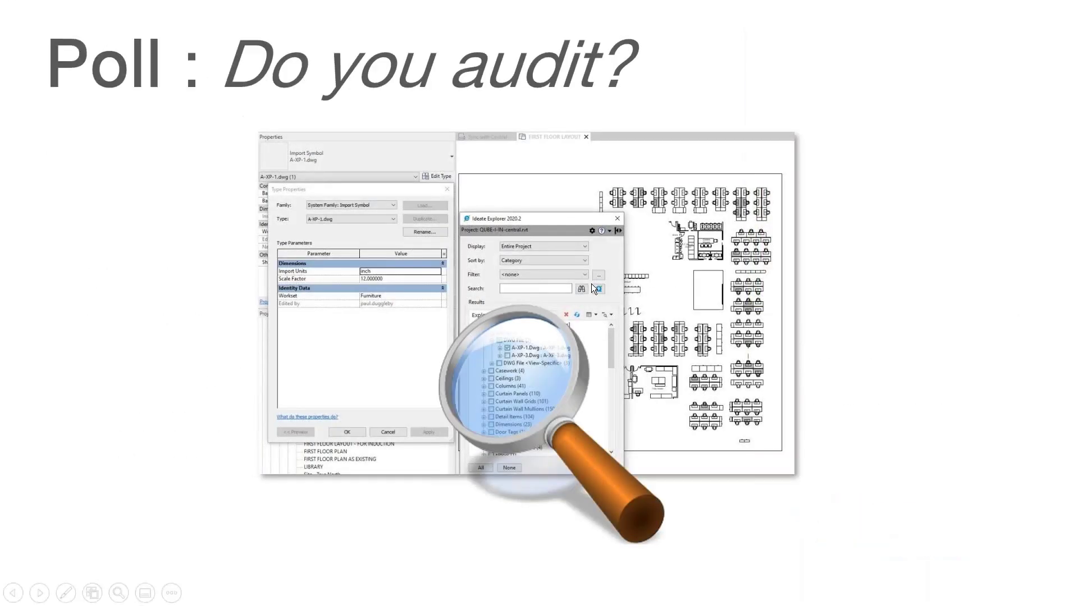
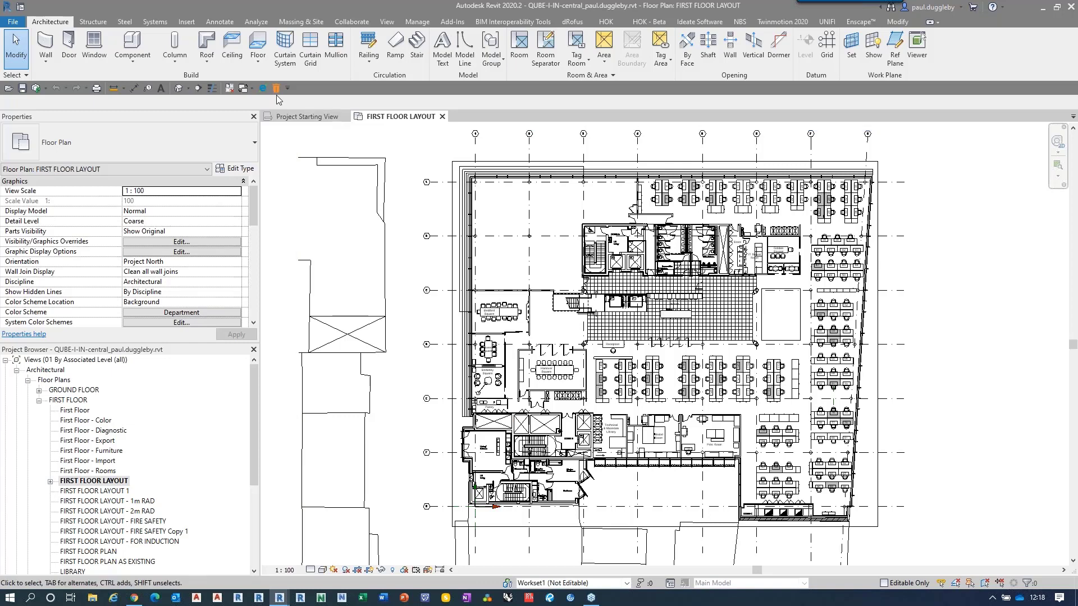
Step: Open Ideate Explorer beside the properties and set it to display the entire project
{"action": "left_click", "coordinate": [263, 88]}
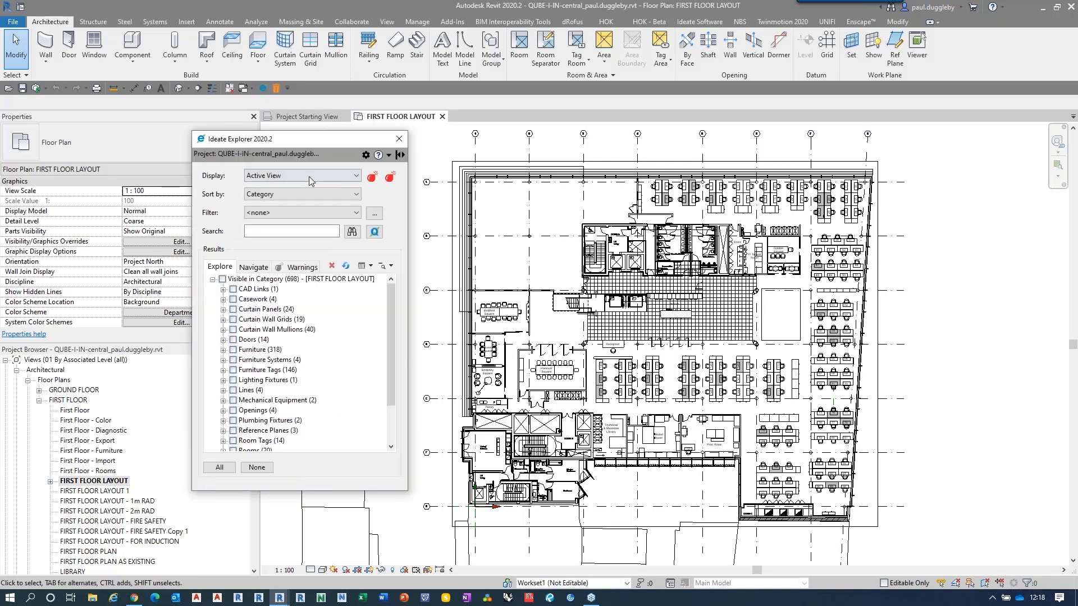
{"action": "left_click_drag", "start_coordinate": [305, 139], "coordinate": [377, 135]}
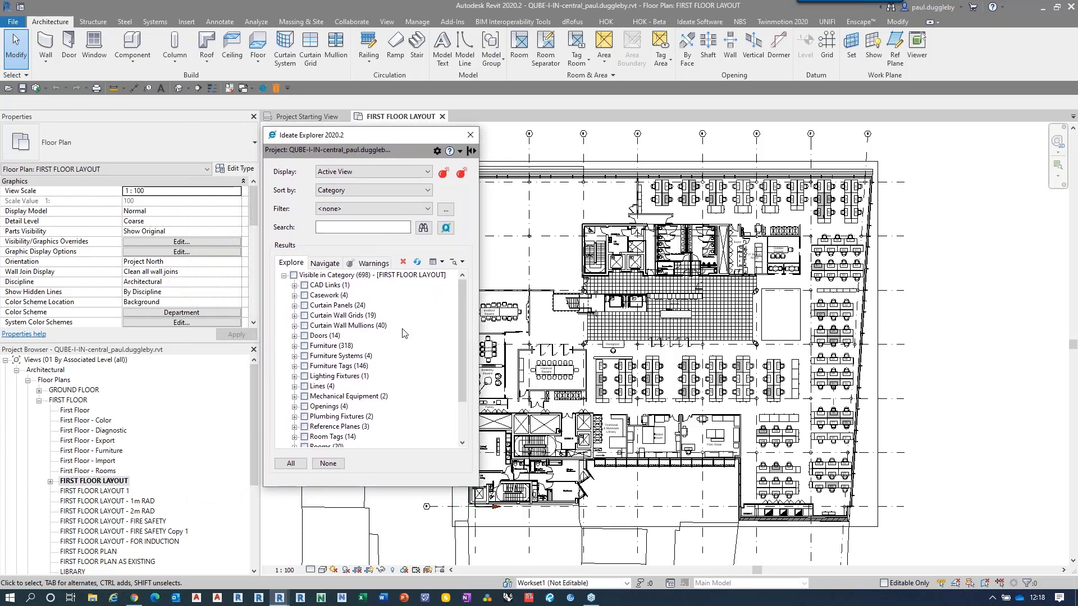
{"action": "left_click", "coordinate": [393, 172]}
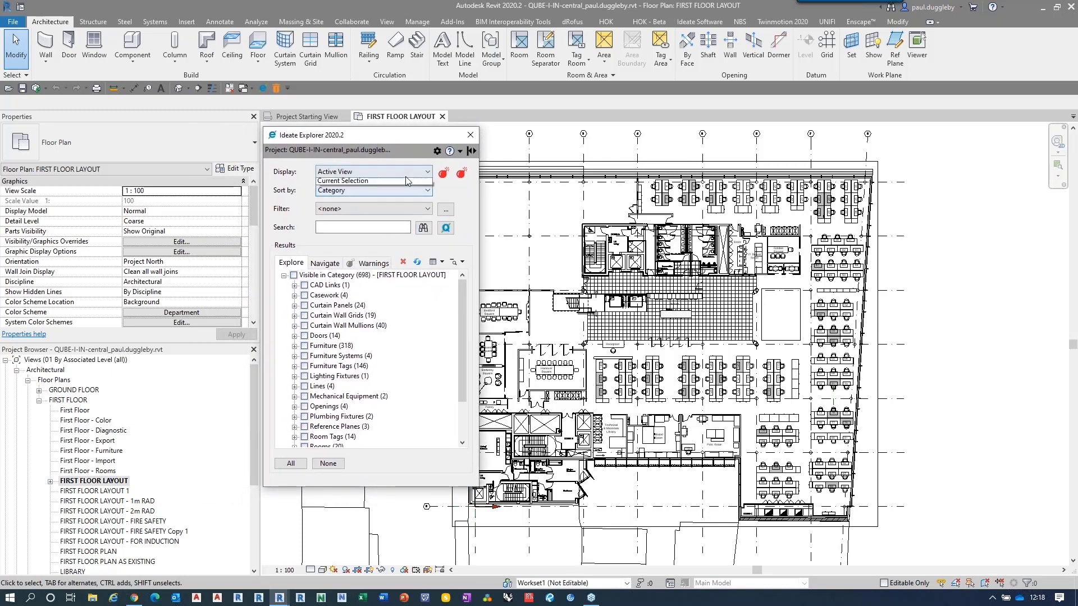
{"action": "left_click", "coordinate": [386, 183]}
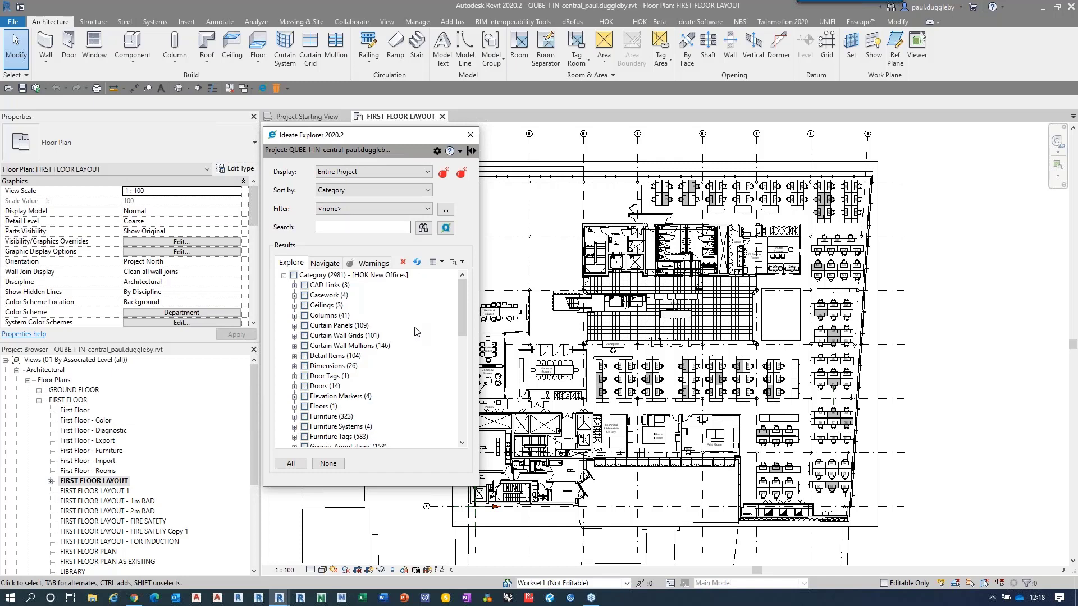
Step: Inspect the linked DWG files under CAD Links, highlighting A-XP-1.dwg and A-FP-1.dwg in the plan, and clear the selection
{"action": "left_click", "coordinate": [295, 286]}
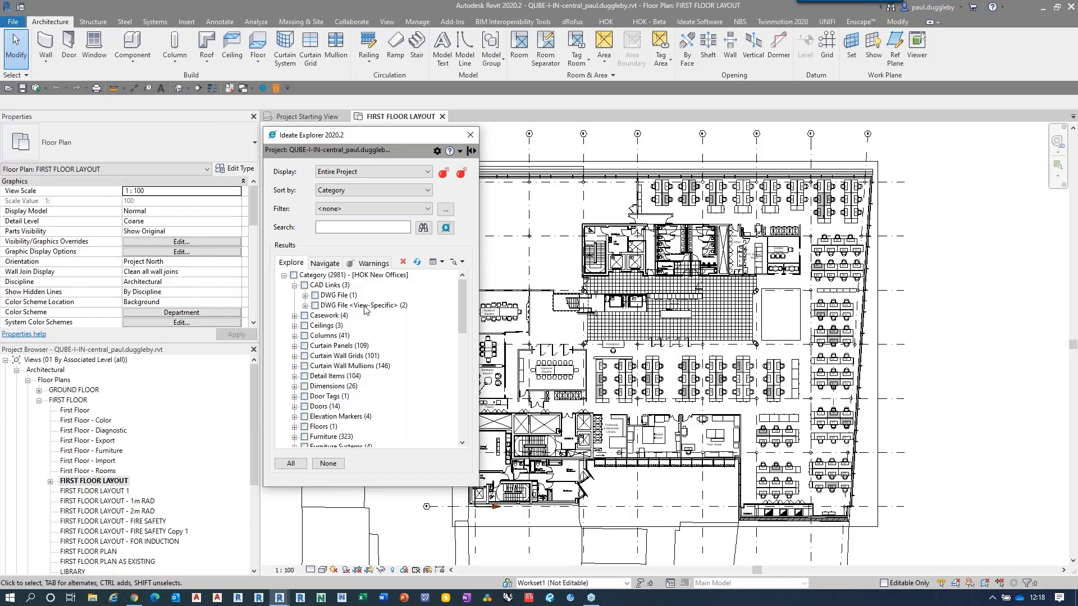
{"action": "left_click", "coordinate": [305, 296]}
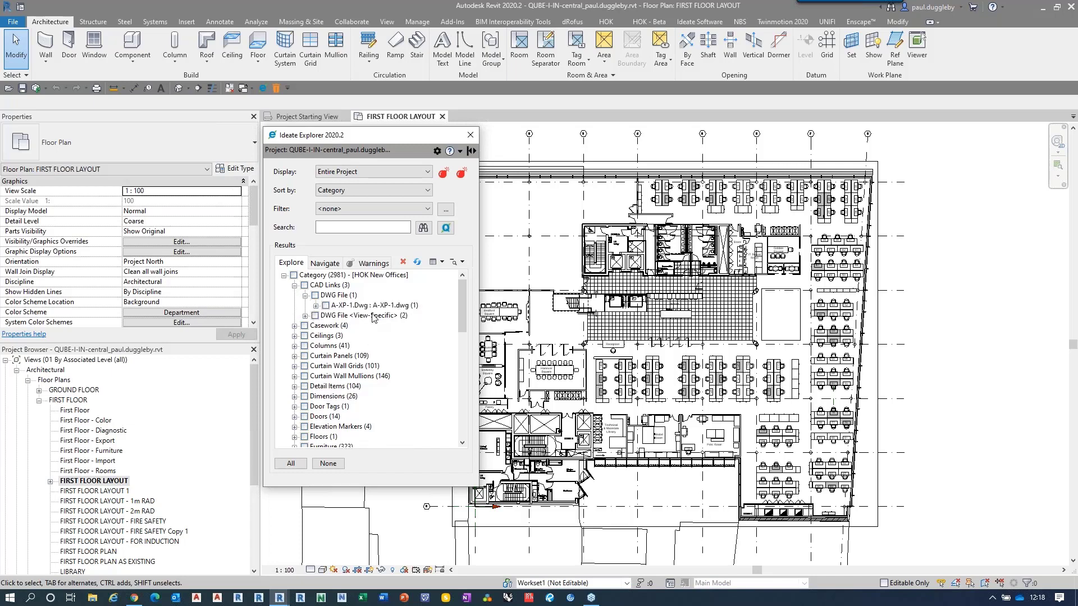
{"action": "left_click", "coordinate": [306, 315]}
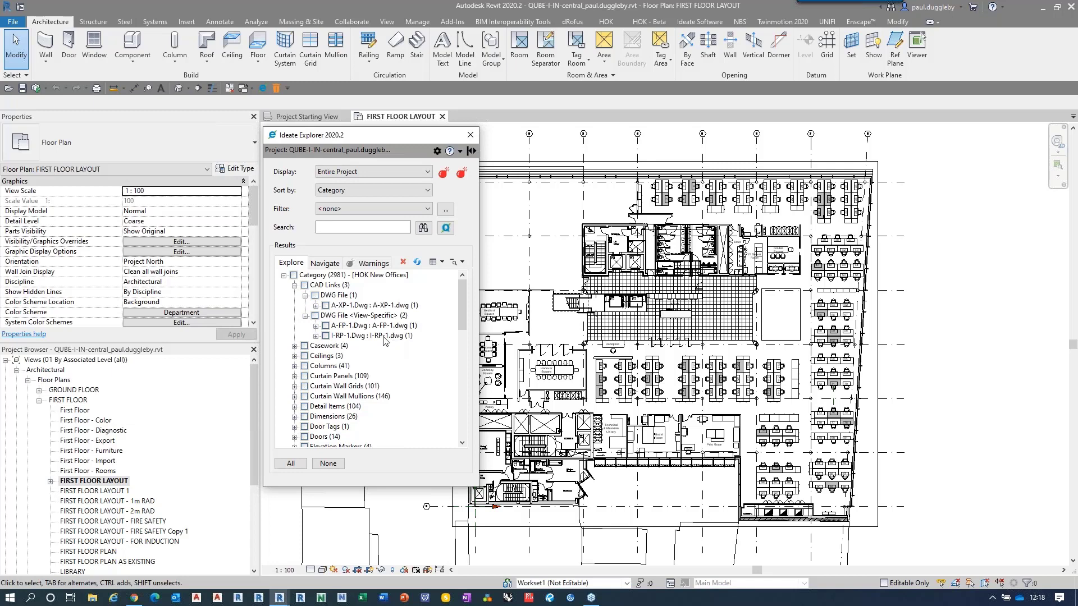
{"action": "left_click", "coordinate": [325, 305]}
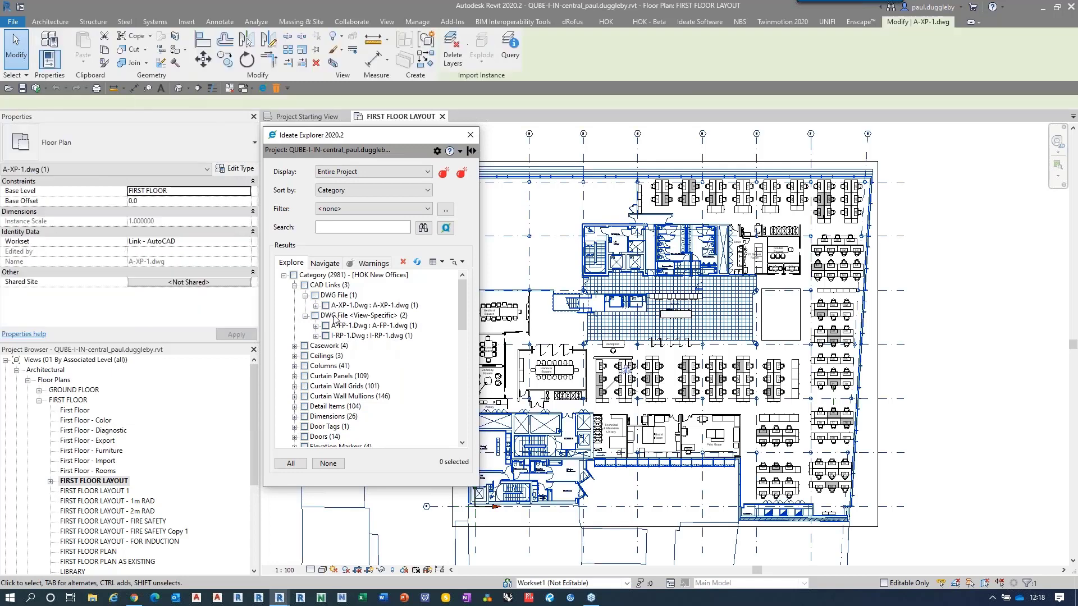
{"action": "left_click", "coordinate": [326, 326]}
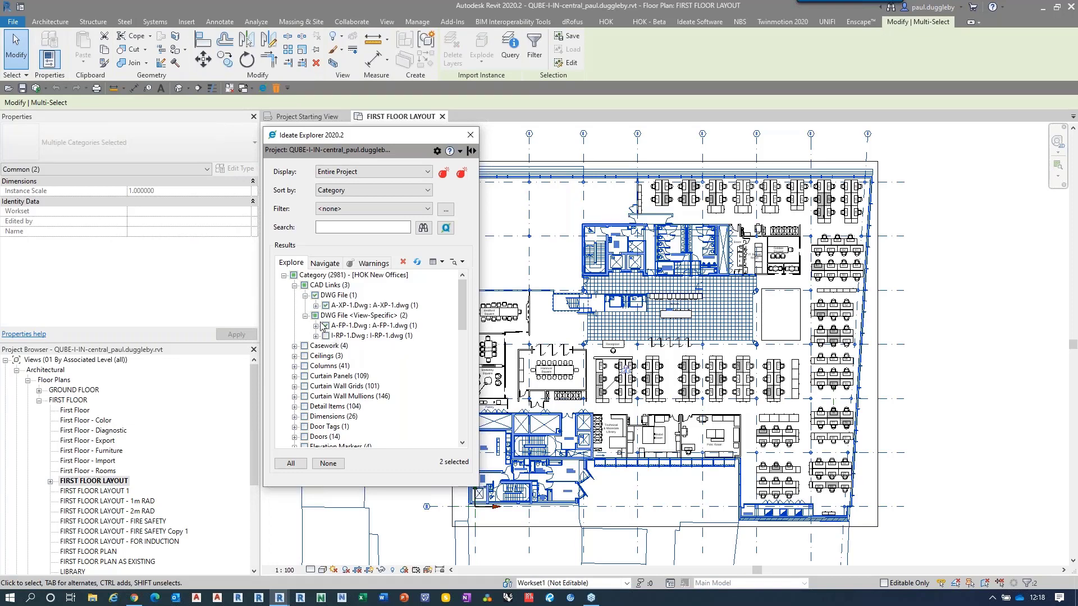
{"action": "left_click", "coordinate": [326, 326]}
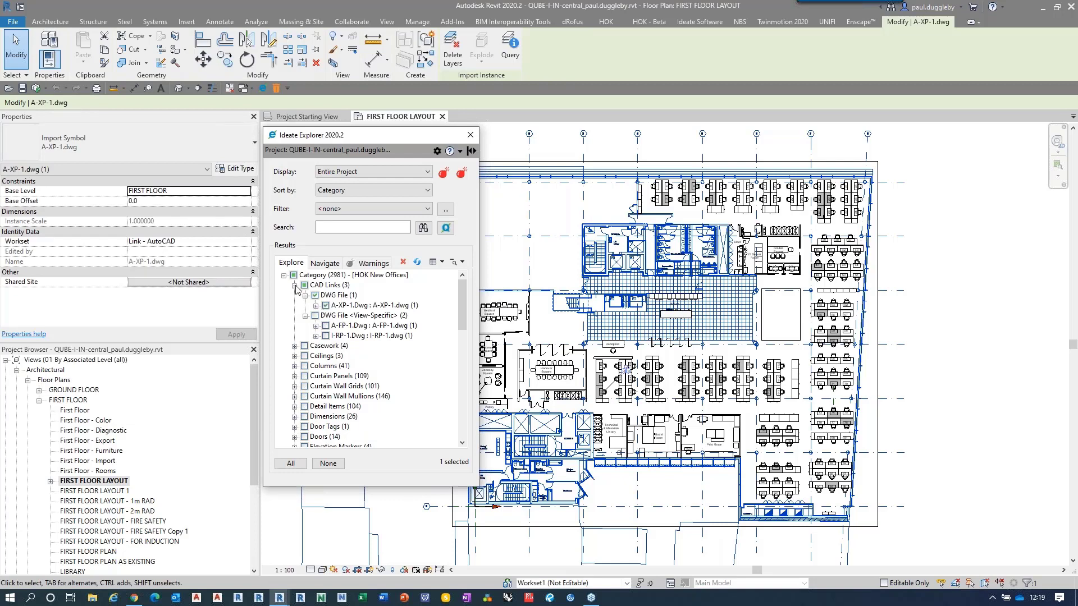
{"action": "left_click", "coordinate": [339, 463]}
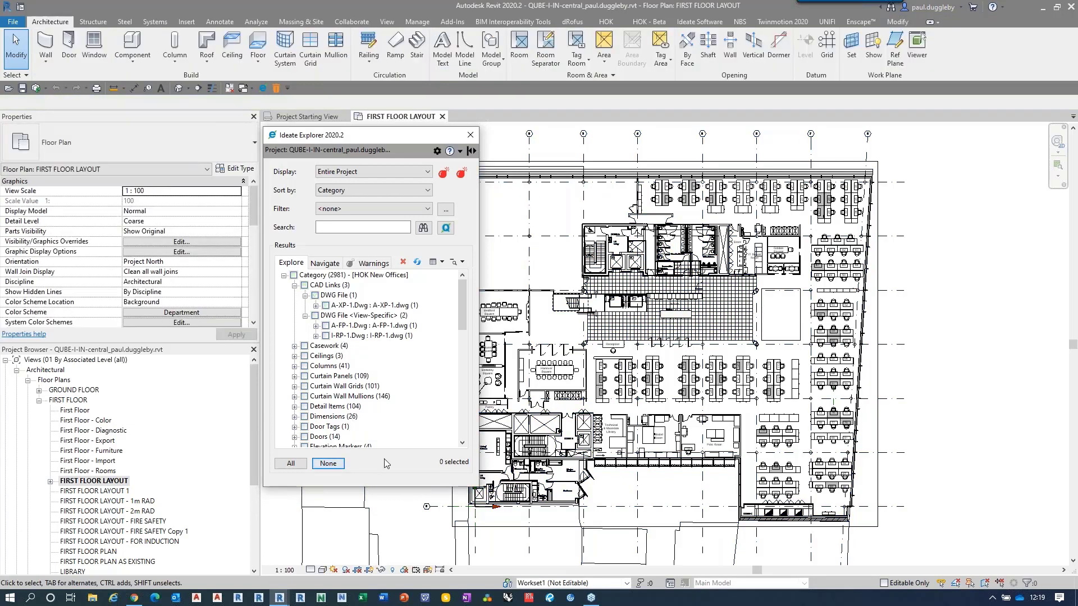
Step: Select all not-placed rooms in the Rooms category to review them, and clear the selection
{"action": "left_click_drag", "start_coordinate": [462, 329], "coordinate": [465, 424]}
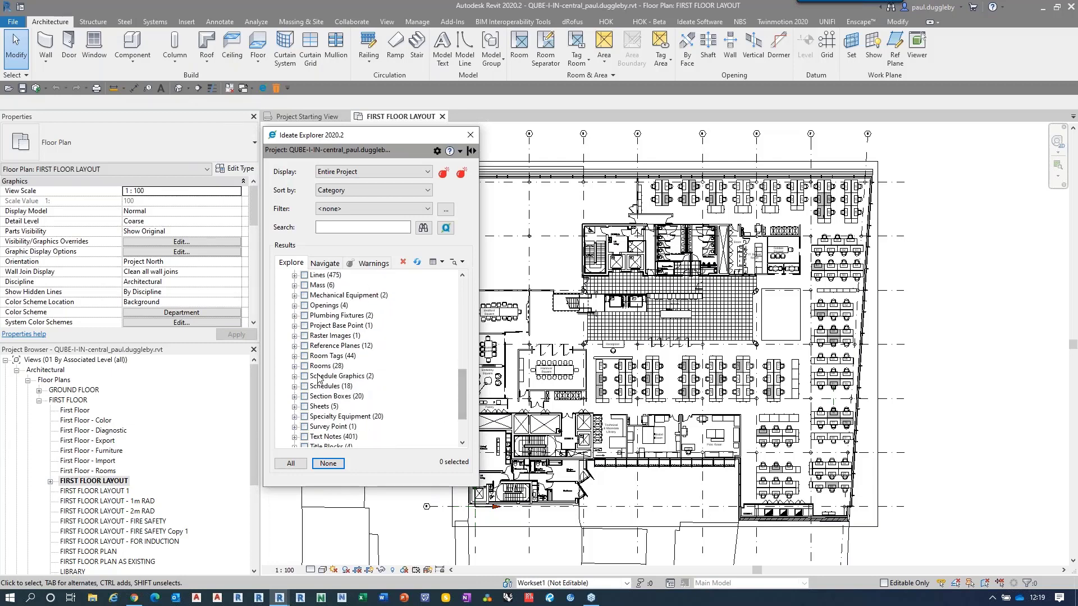
{"action": "left_click", "coordinate": [294, 367]}
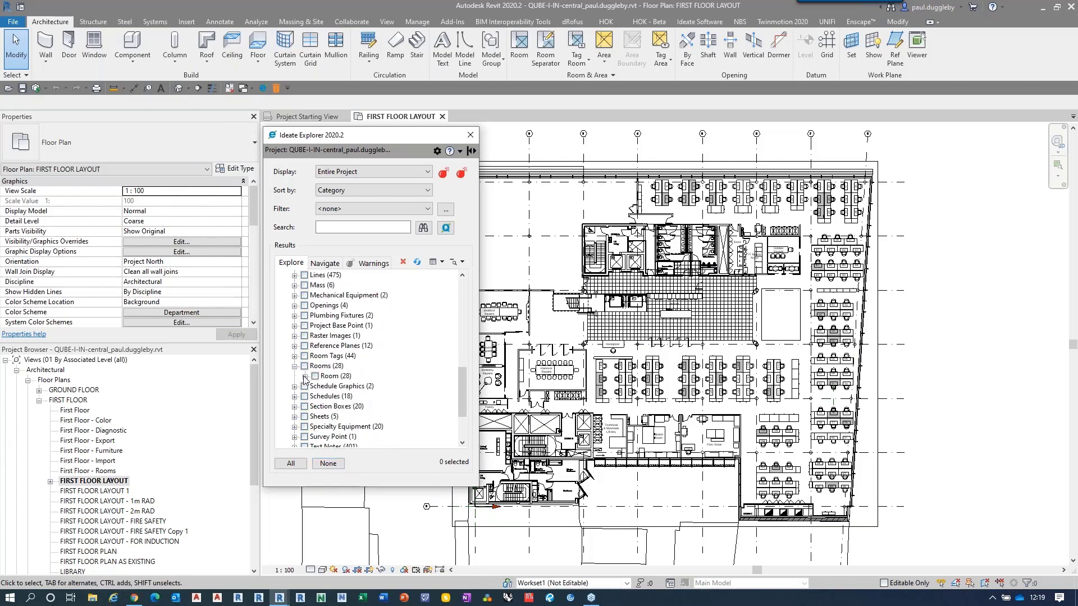
{"action": "left_click", "coordinate": [305, 376]}
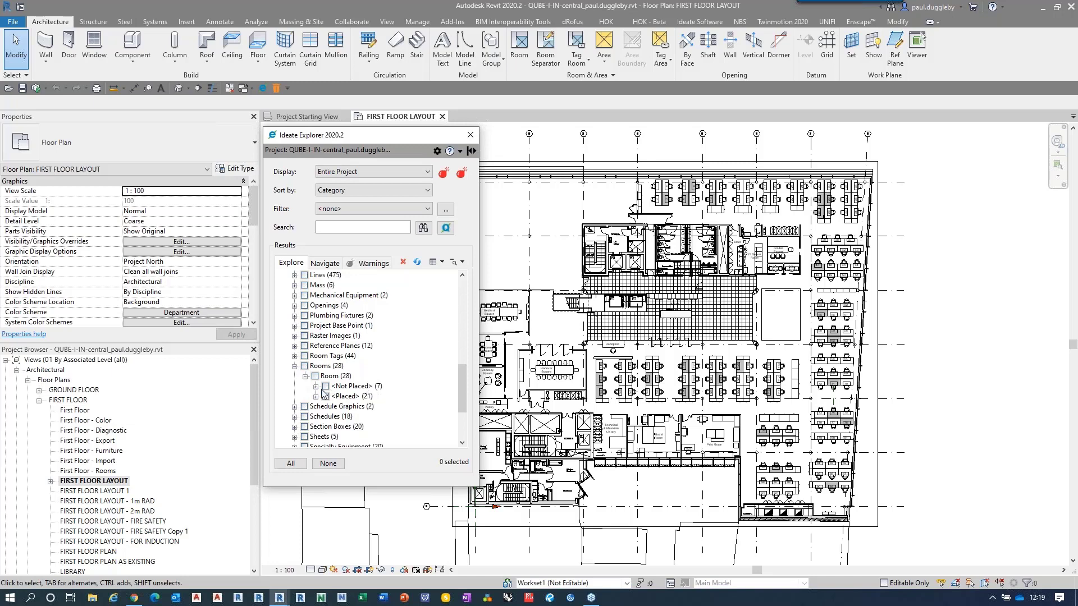
{"action": "left_click", "coordinate": [316, 386]}
{"action": "left_click", "coordinate": [326, 366]}
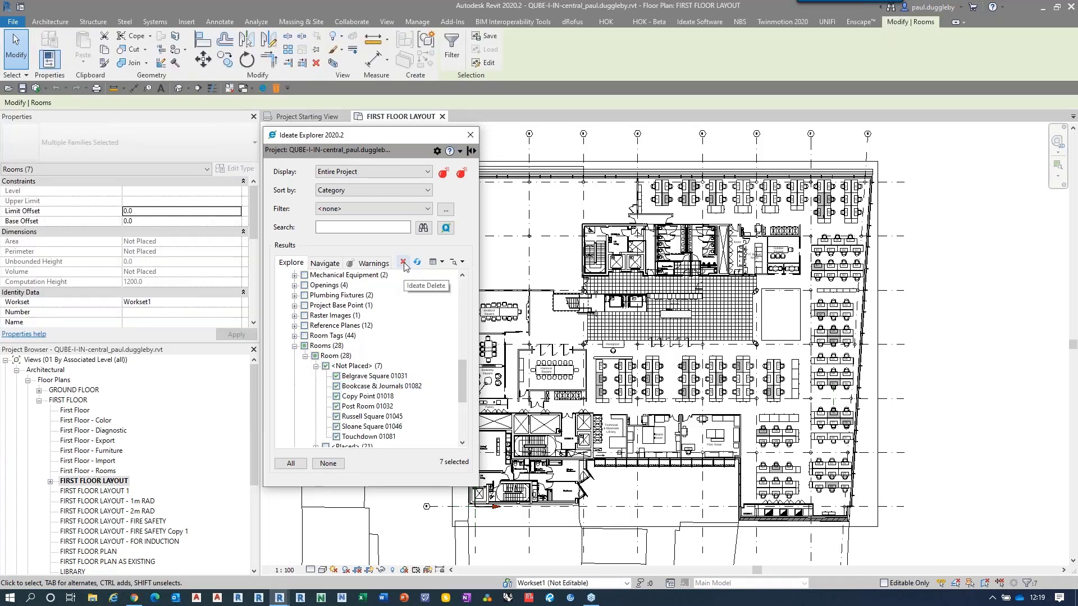
{"action": "left_click", "coordinate": [294, 346]}
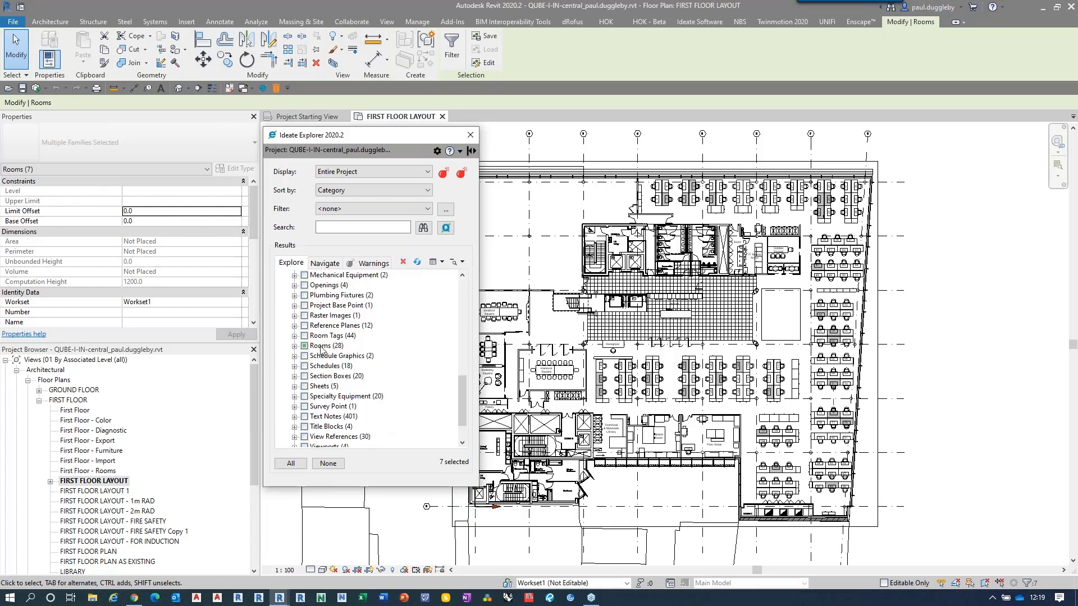
{"action": "left_click", "coordinate": [330, 463]}
Step: Expand the Levels category down to the individual levels of the 8mm Head Shared type
{"action": "scroll", "coordinate": [336, 344], "scroll_direction": "up", "scroll_amount": 5}
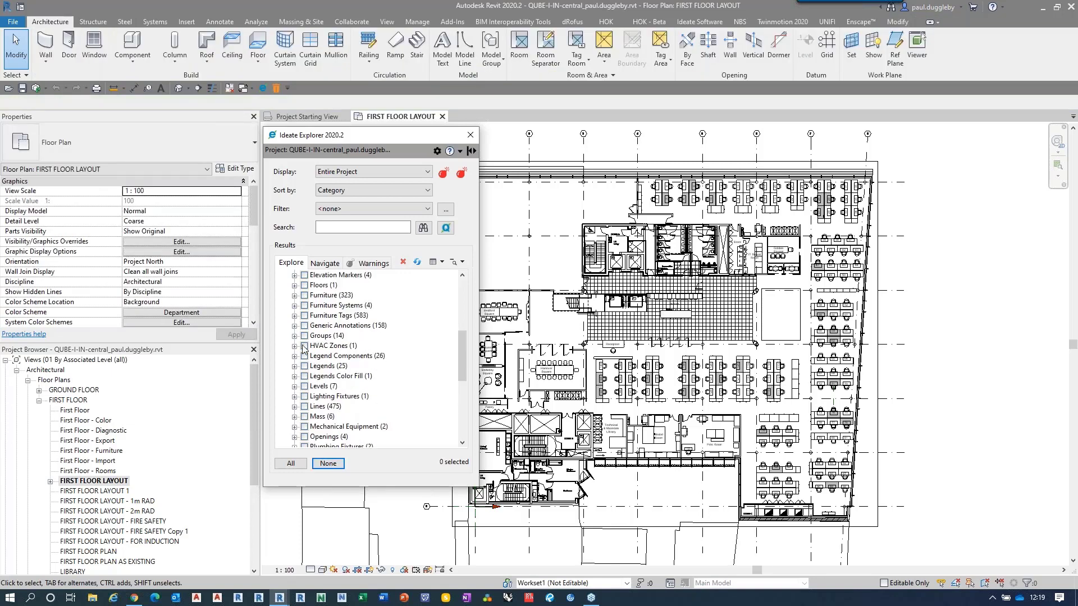
{"action": "left_click", "coordinate": [294, 386]}
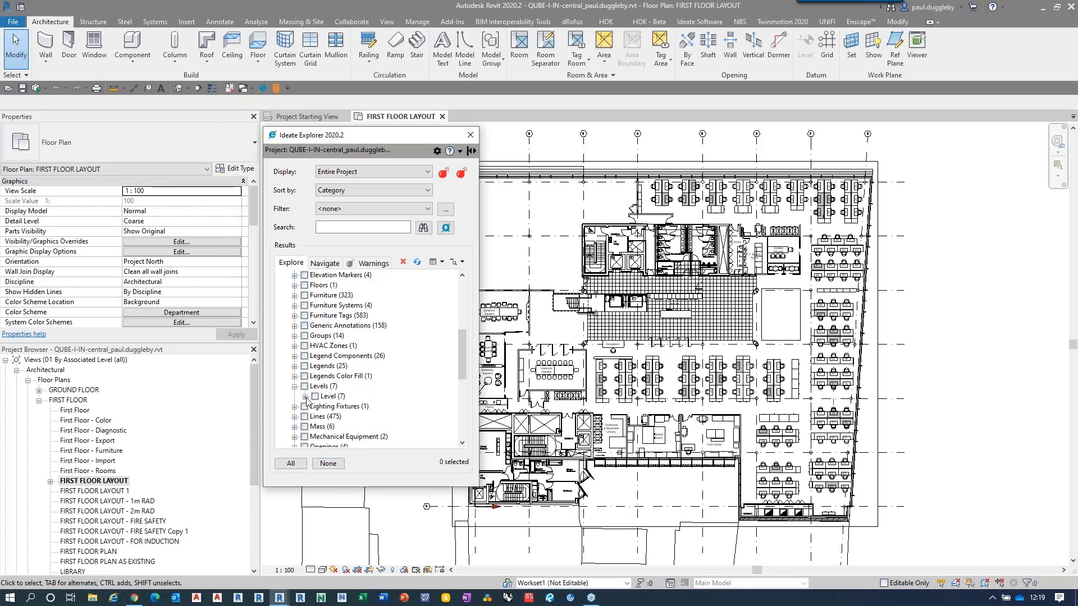
{"action": "left_click", "coordinate": [305, 396]}
{"action": "left_click", "coordinate": [315, 407]}
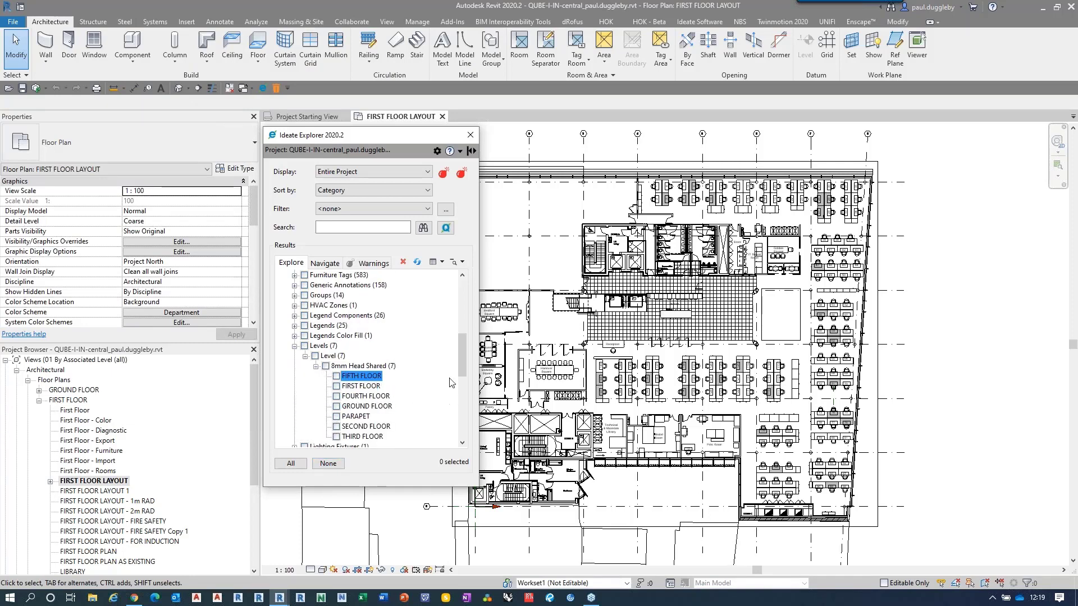
{"action": "left_click_drag", "start_coordinate": [463, 365], "coordinate": [464, 385]}
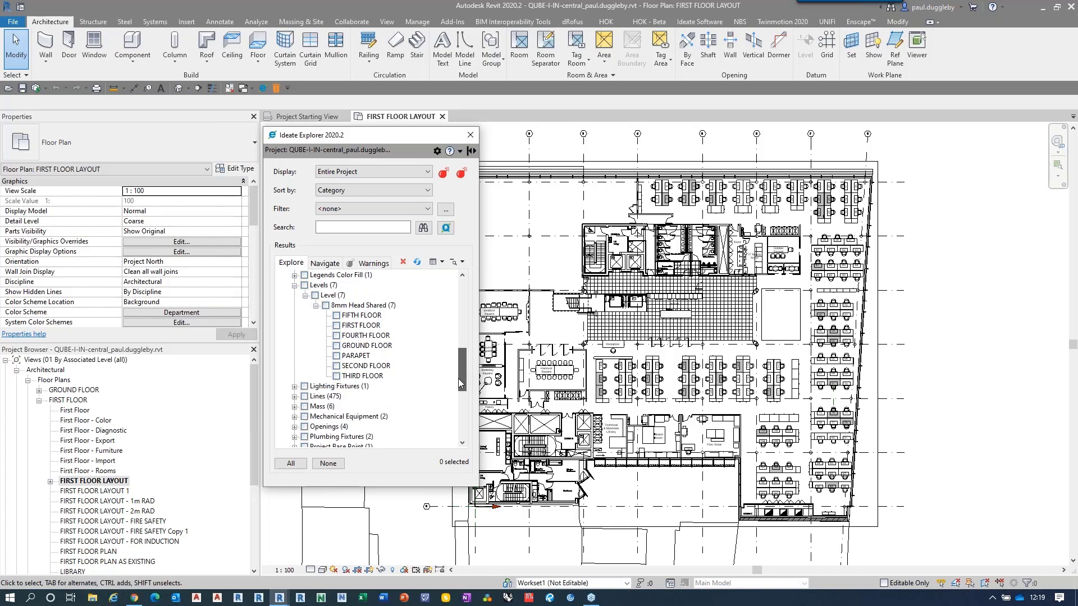
Step: Assign all levels in the project to the Shared Levels and Grids workset and clear the selection
{"action": "left_click", "coordinate": [305, 286]}
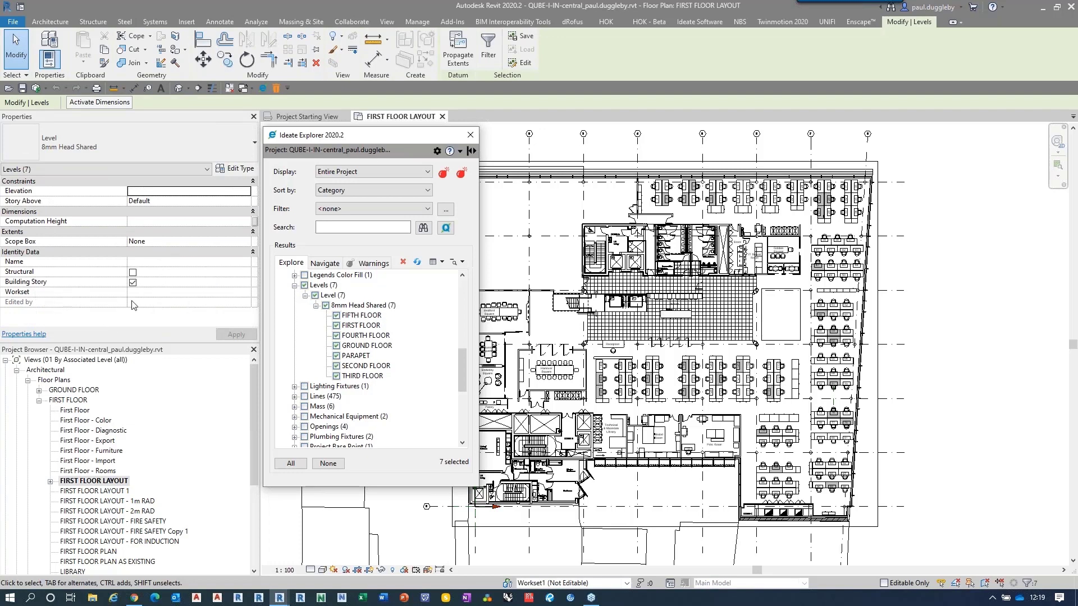
{"action": "left_click", "coordinate": [236, 292]}
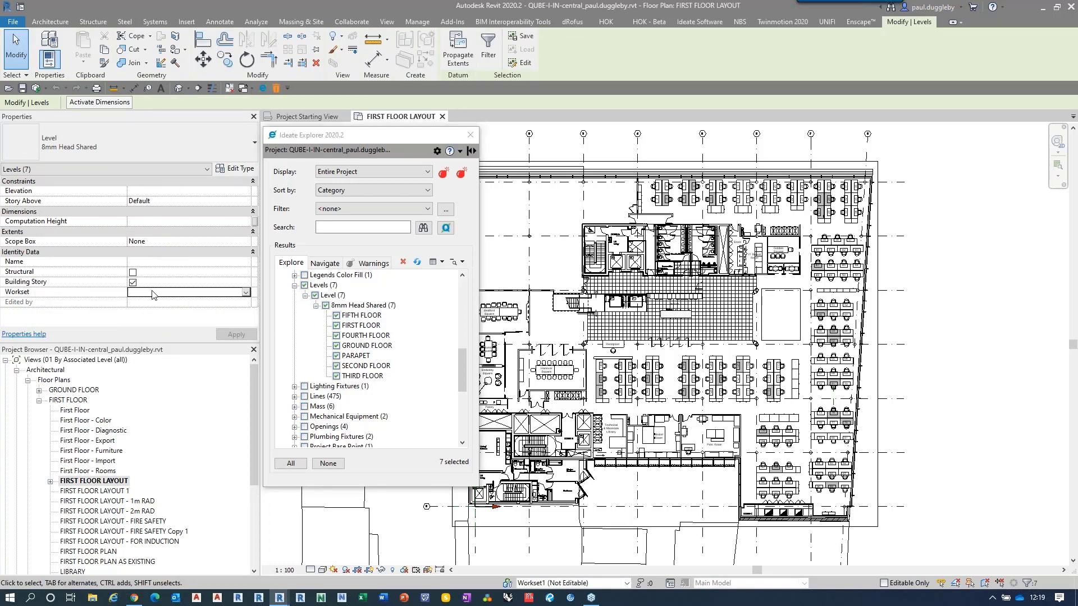
{"action": "left_click", "coordinate": [245, 292]}
{"action": "scroll", "coordinate": [190, 345], "scroll_direction": "down", "scroll_amount": 1}
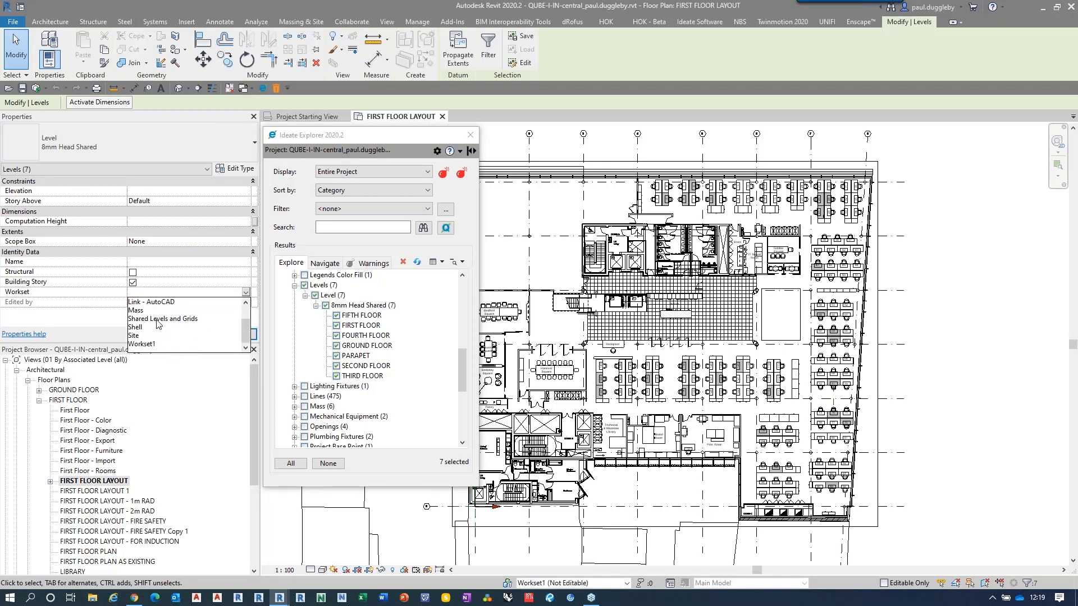
{"action": "left_click", "coordinate": [160, 320]}
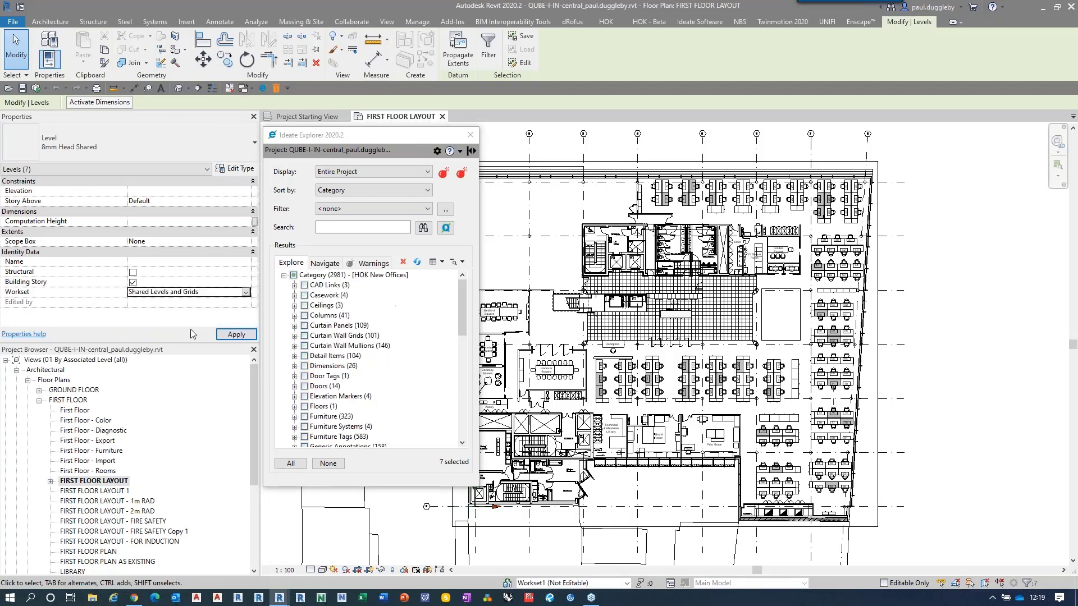
{"action": "left_click", "coordinate": [235, 335]}
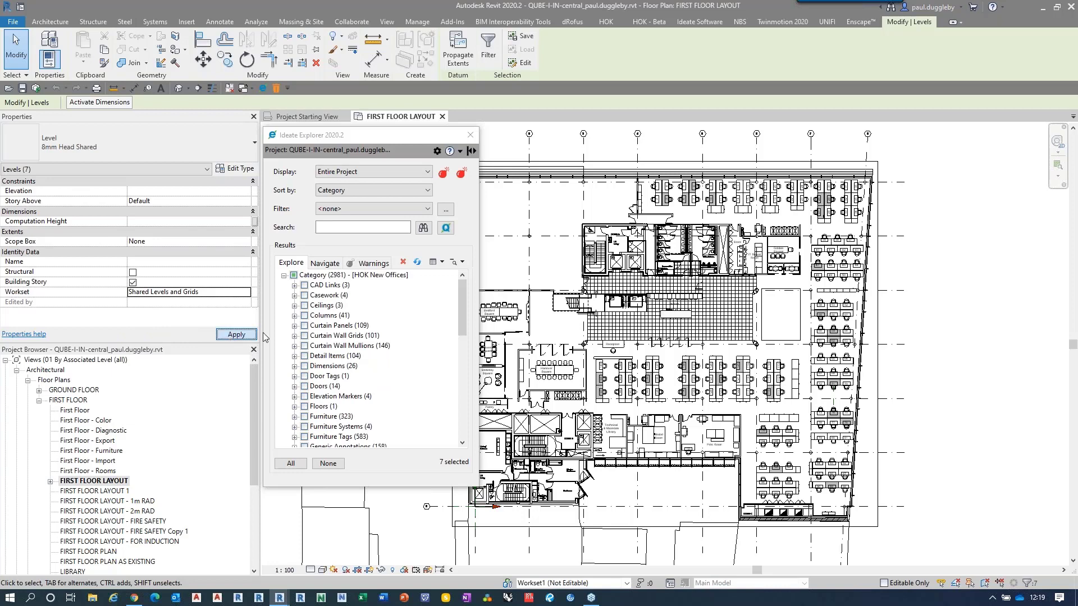
{"action": "left_click", "coordinate": [327, 464]}
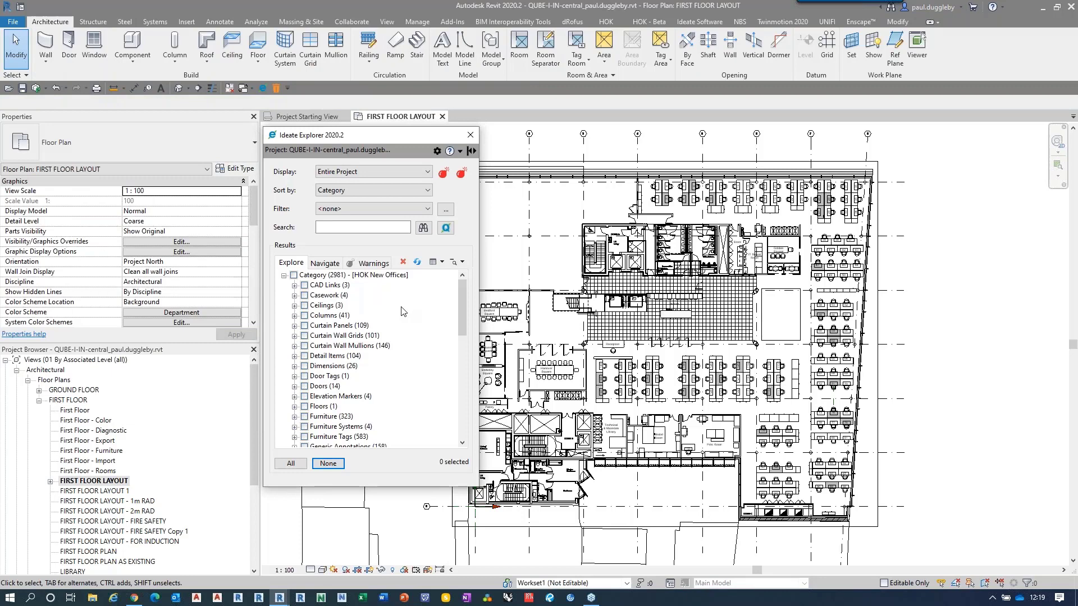
Step: Select every element in the project and use Ideate Query to narrow the selection to those whose Is In-Place type property is TRUE
{"action": "mouse_move", "coordinate": [462, 318]}
{"action": "left_mouse_down"}
{"action": "mouse_move", "coordinate": [458, 424]}
{"action": "mouse_move", "coordinate": [457, 314]}
{"action": "left_mouse_up"}
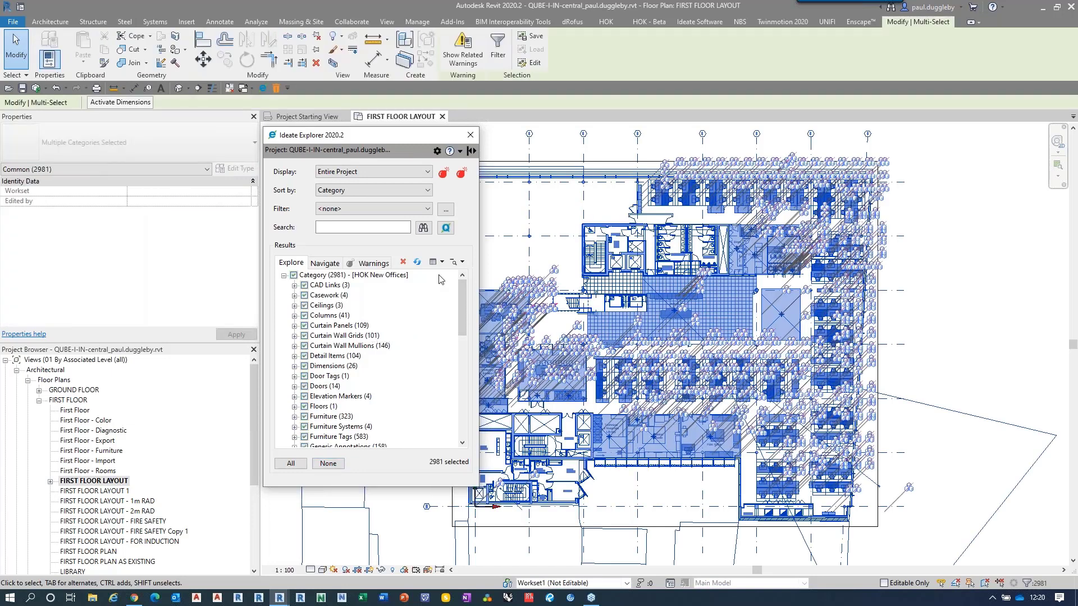
{"action": "left_click", "coordinate": [446, 228]}
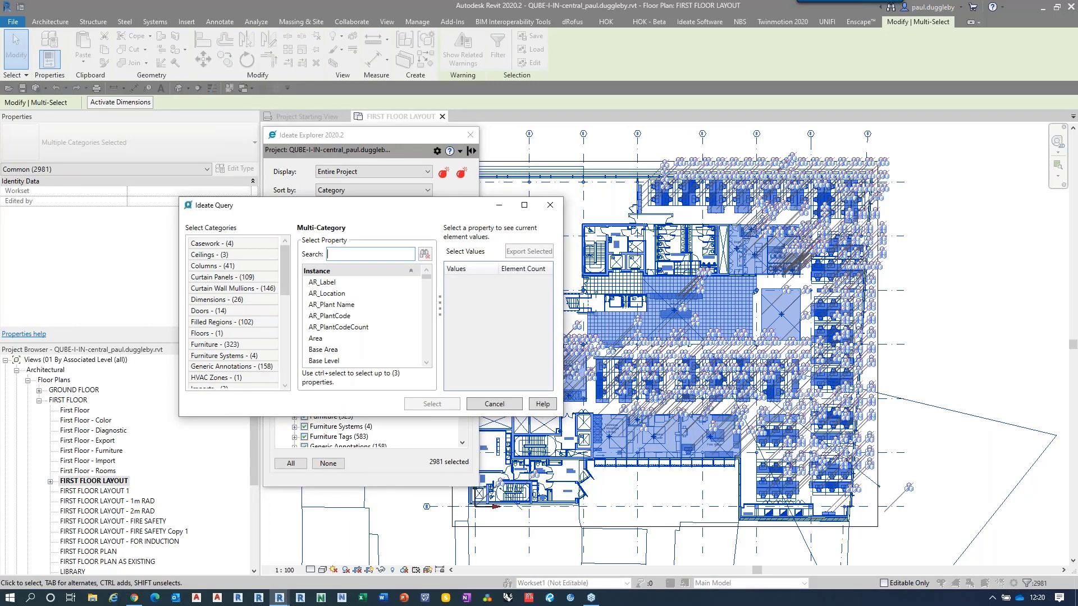
{"action": "type", "text": "place"}
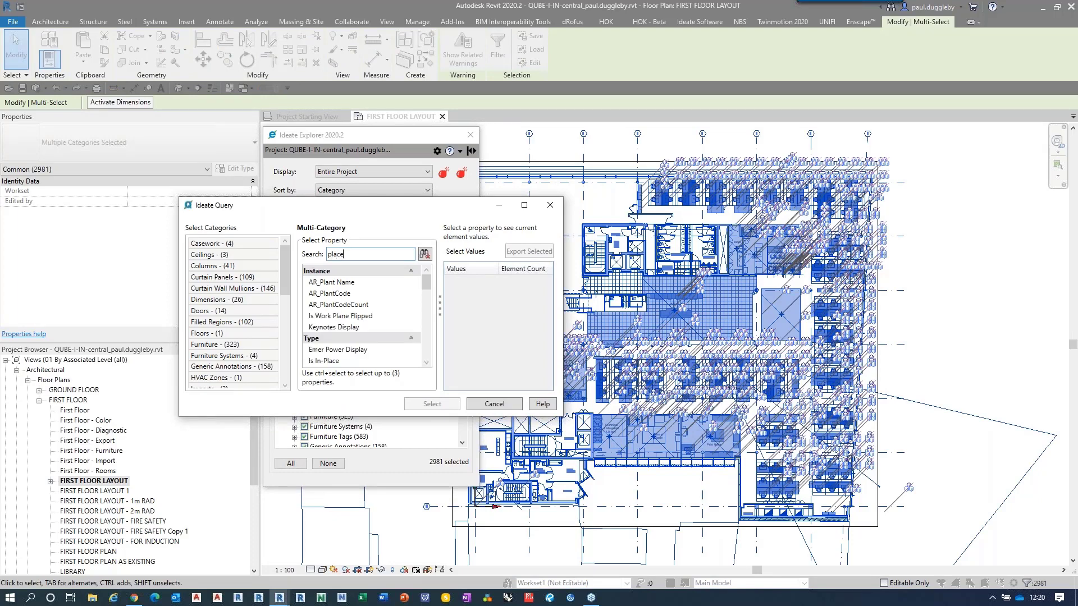
{"action": "left_click", "coordinate": [331, 293]}
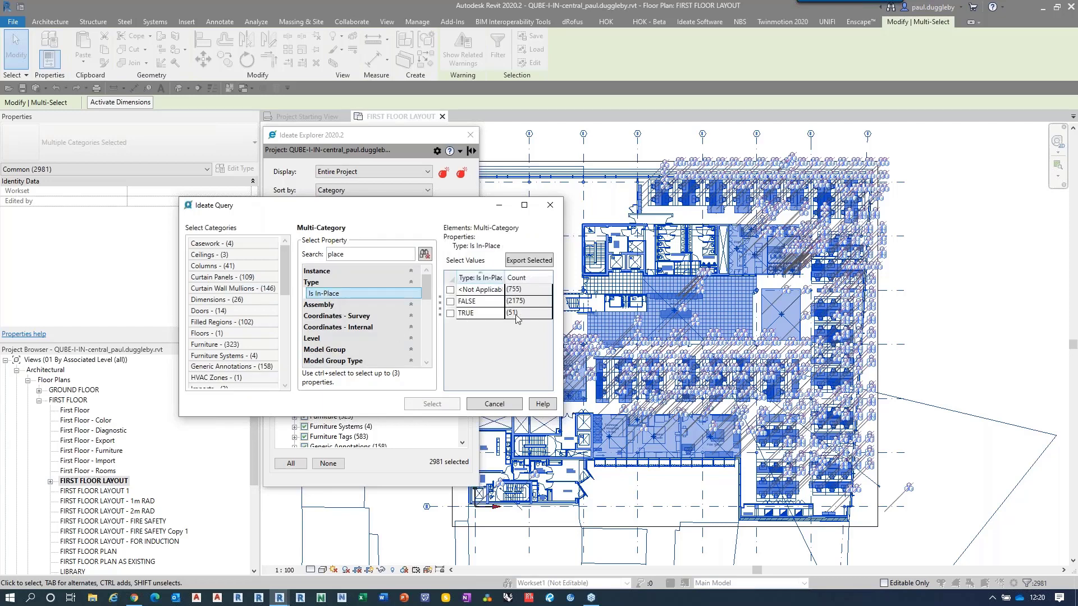
{"action": "left_click", "coordinate": [450, 313]}
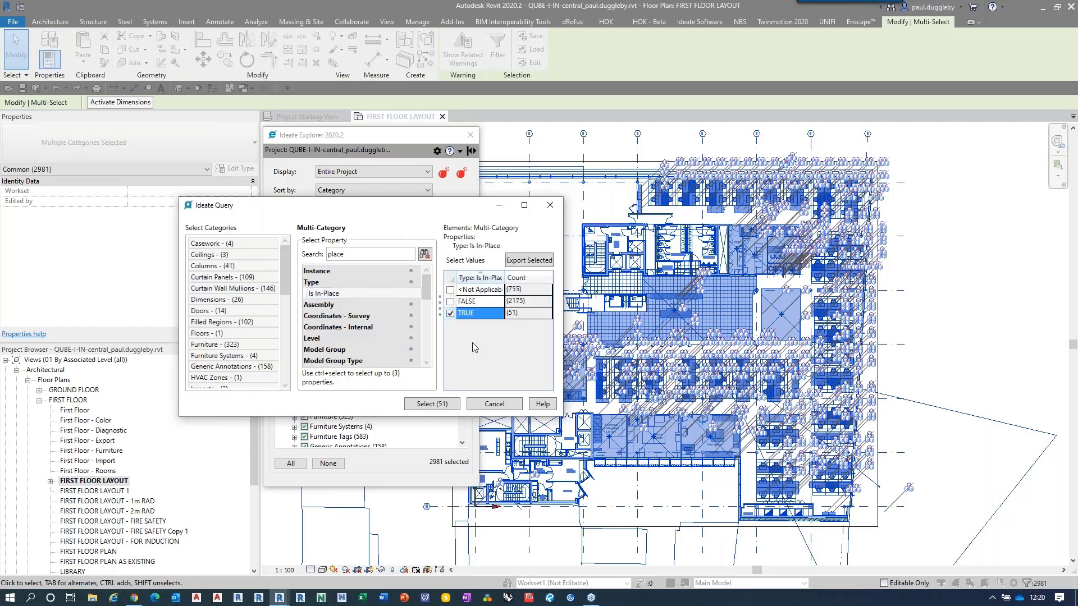
{"action": "left_click", "coordinate": [430, 404]}
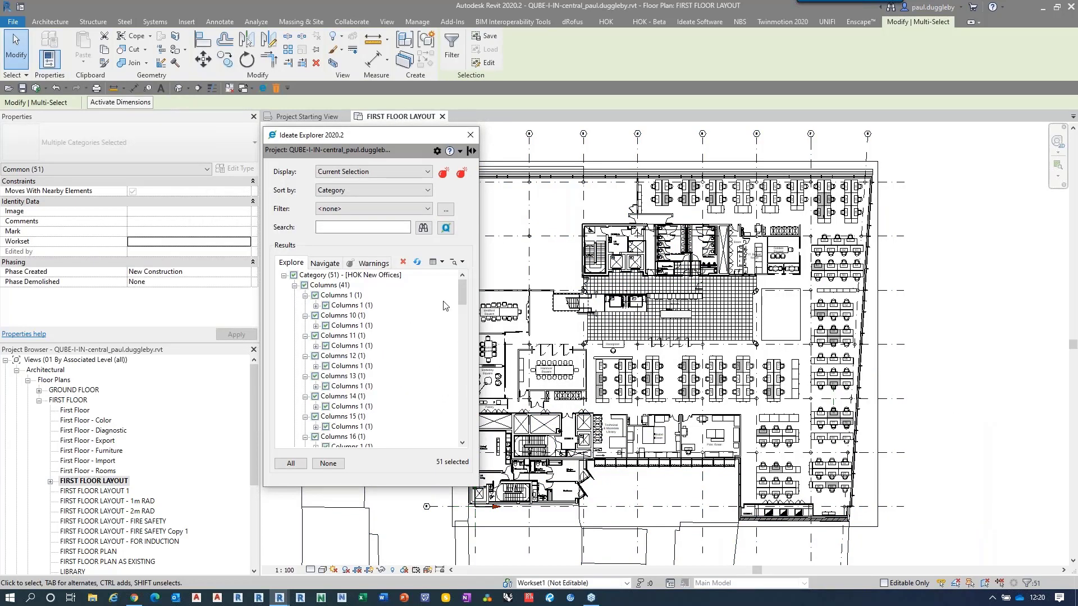
Step: Look over the listed in-place elements, clear their selection and return the Ideate Explorer display to Entire Project
{"action": "mouse_move", "coordinate": [460, 294]}
{"action": "left_mouse_down"}
{"action": "mouse_move", "coordinate": [473, 437]}
{"action": "mouse_move", "coordinate": [459, 293]}
{"action": "left_mouse_up"}
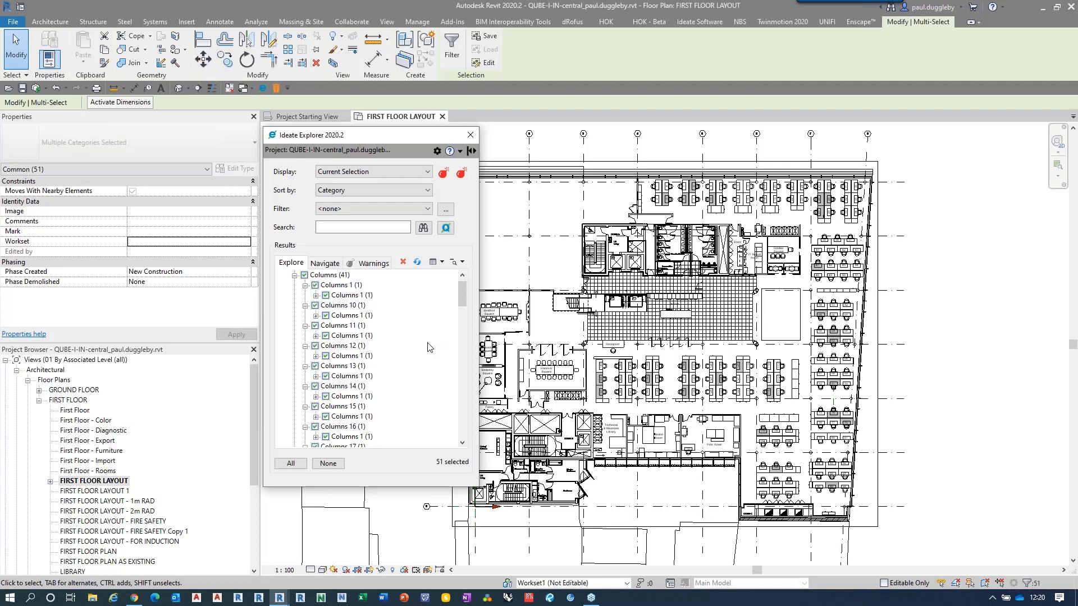
{"action": "left_click", "coordinate": [328, 463]}
{"action": "left_click", "coordinate": [397, 172]}
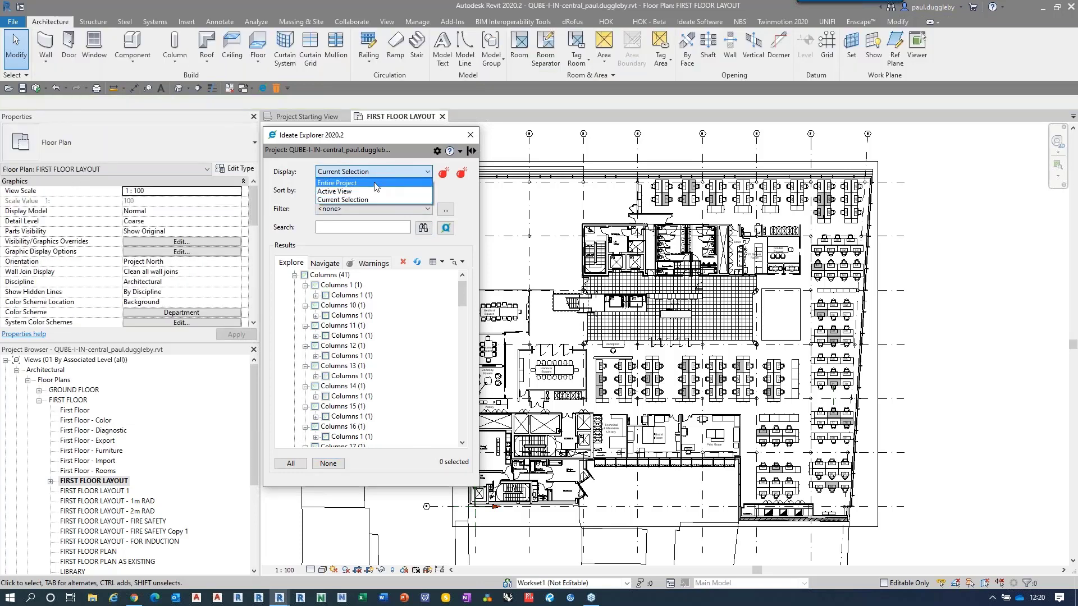
{"action": "left_click", "coordinate": [373, 200]}
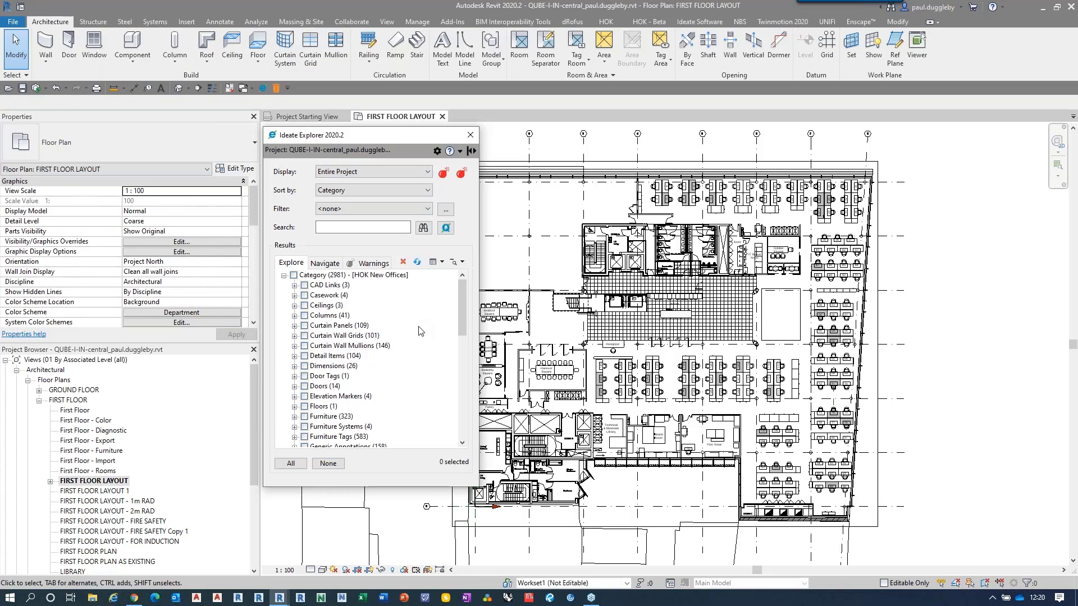
Step: Sort the project elements by Level, inspect the level element under THIRD FLOOR, and deselect it again
{"action": "left_click", "coordinate": [368, 191]}
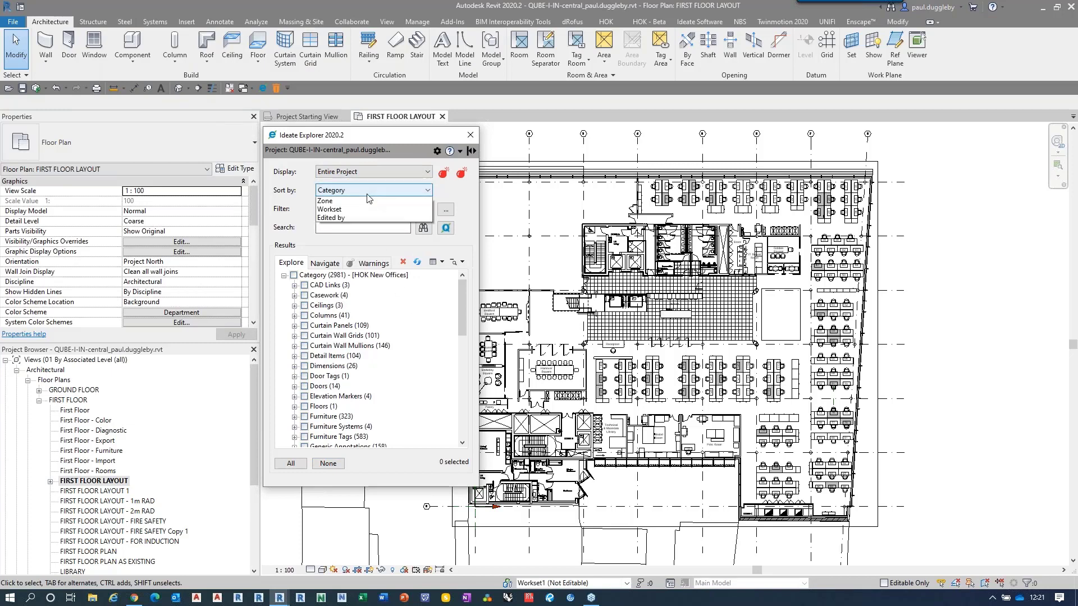
{"action": "left_click", "coordinate": [362, 210]}
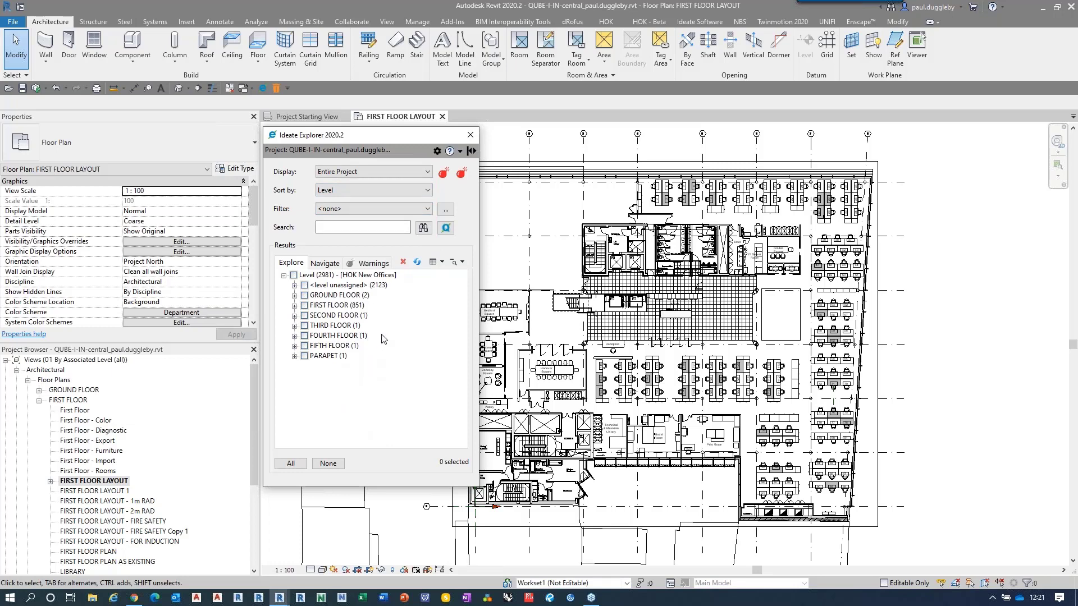
{"action": "left_click", "coordinate": [294, 325]}
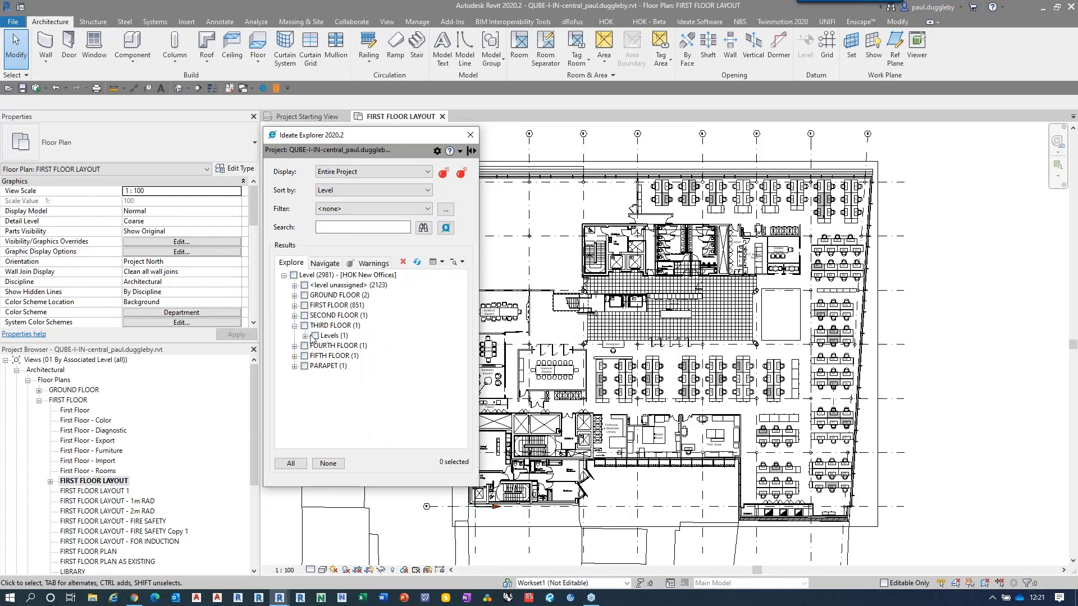
{"action": "left_click", "coordinate": [305, 336]}
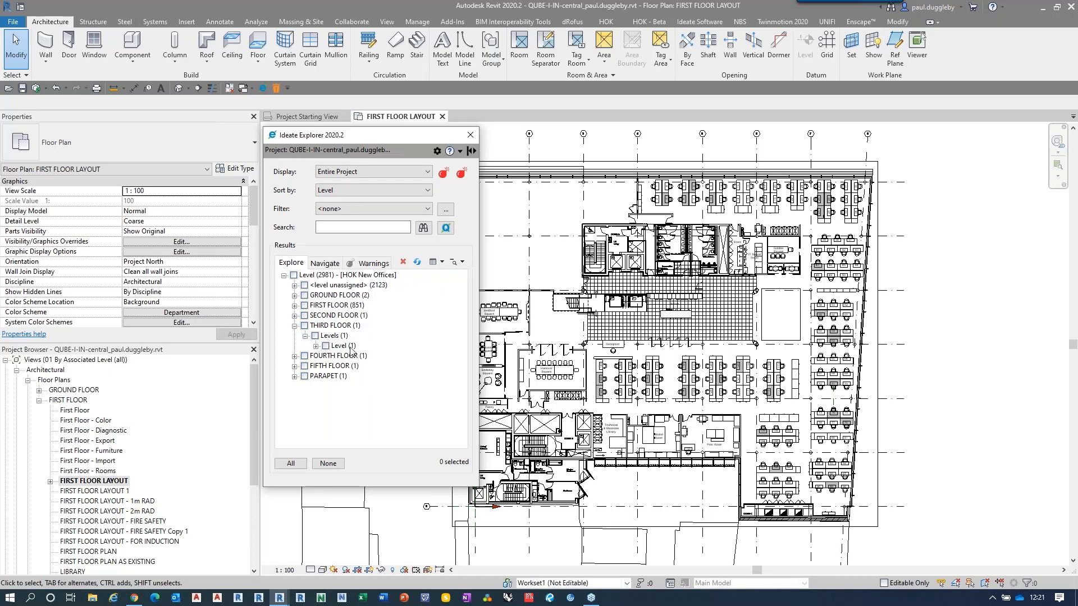
{"action": "left_click", "coordinate": [305, 325]}
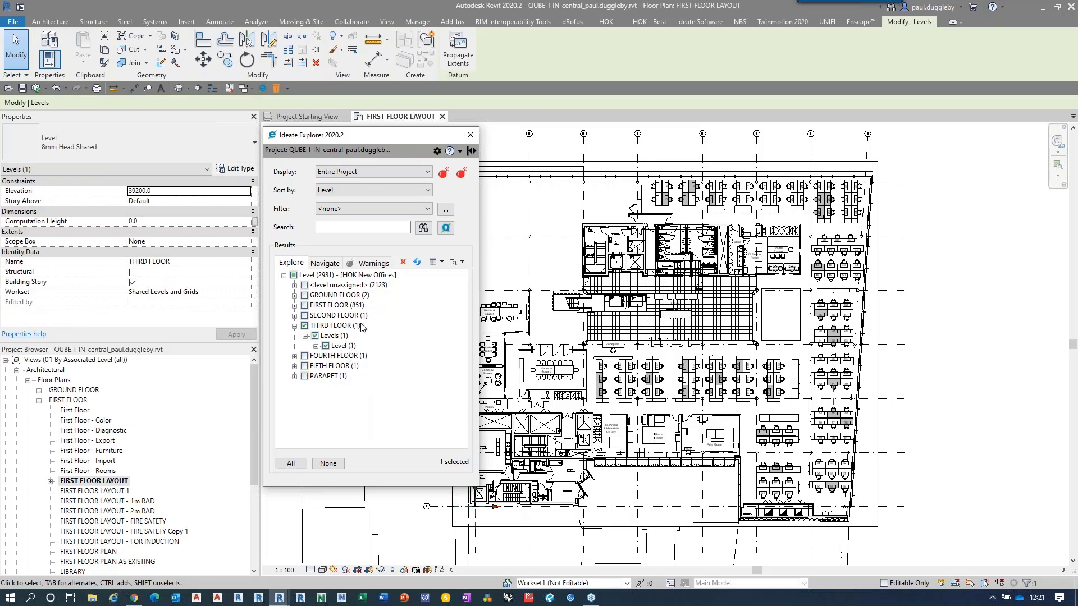
{"action": "left_click", "coordinate": [304, 325]}
{"action": "left_click", "coordinate": [294, 326]}
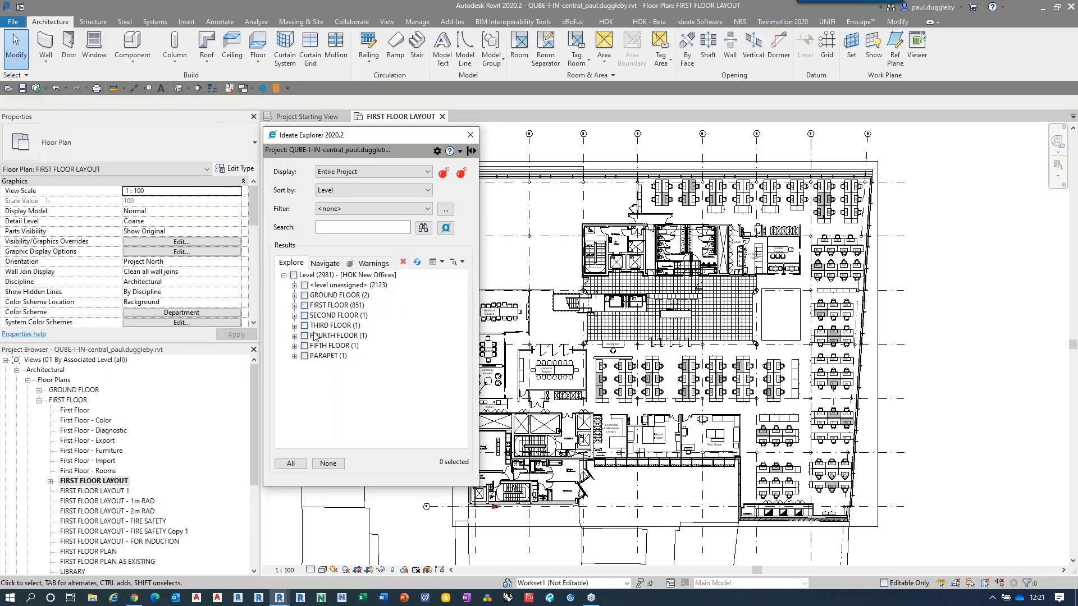
Step: Sort the elements by Workset and look through the user-created worksets, including the contents of Link - AutoCAD
{"action": "left_click", "coordinate": [361, 194]}
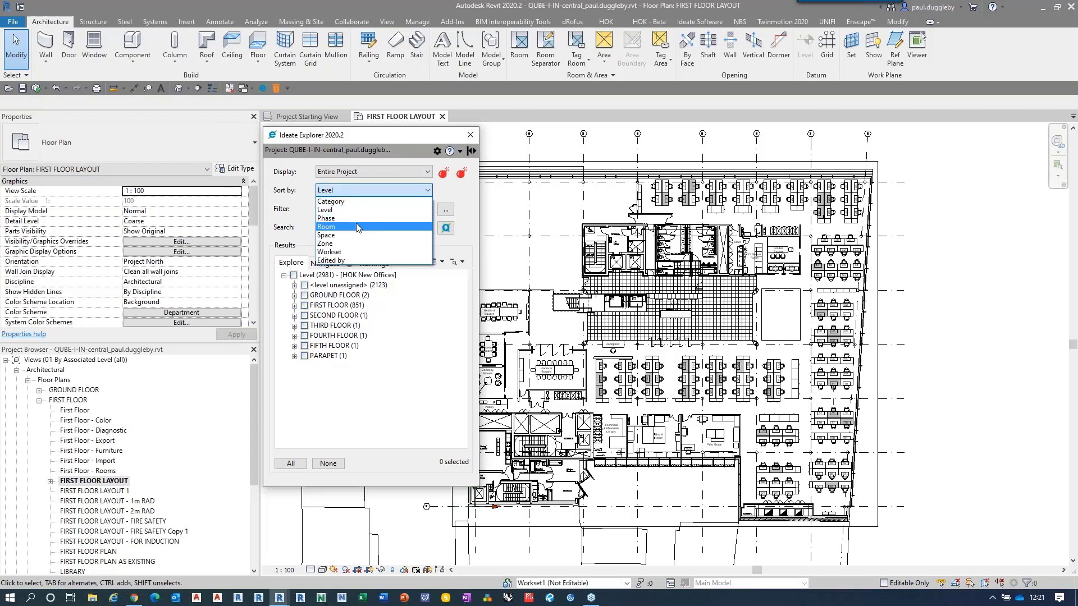
{"action": "left_click", "coordinate": [354, 252]}
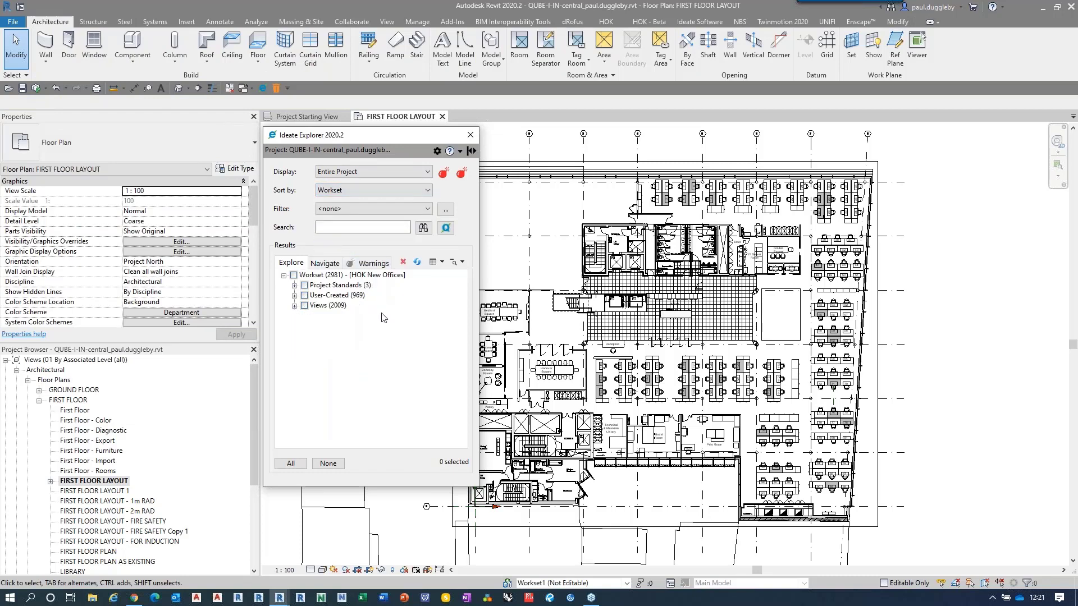
{"action": "left_click", "coordinate": [294, 296]}
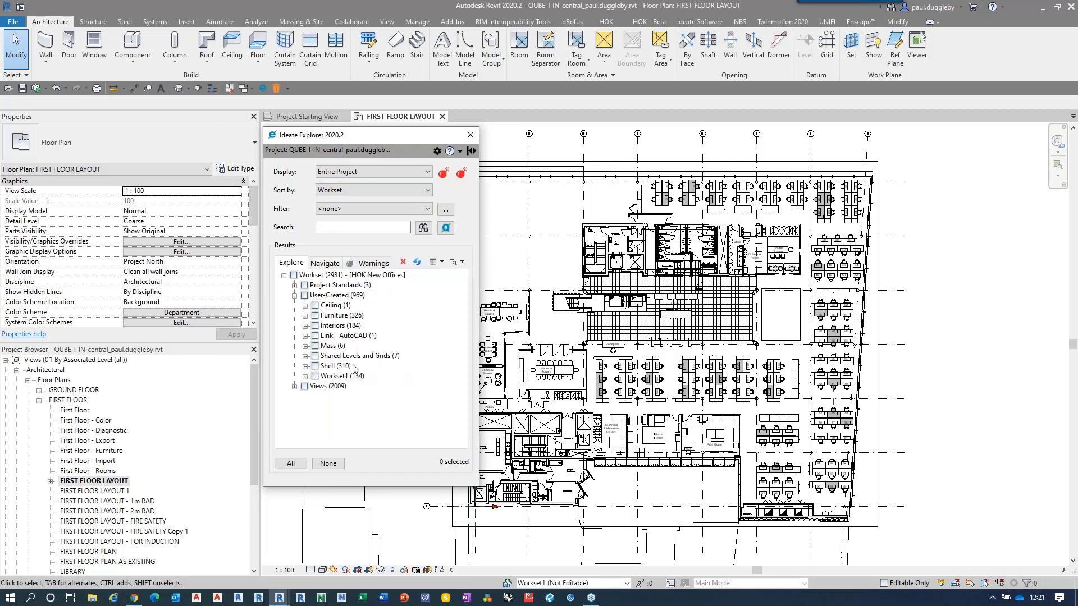
{"action": "left_click", "coordinate": [305, 336]}
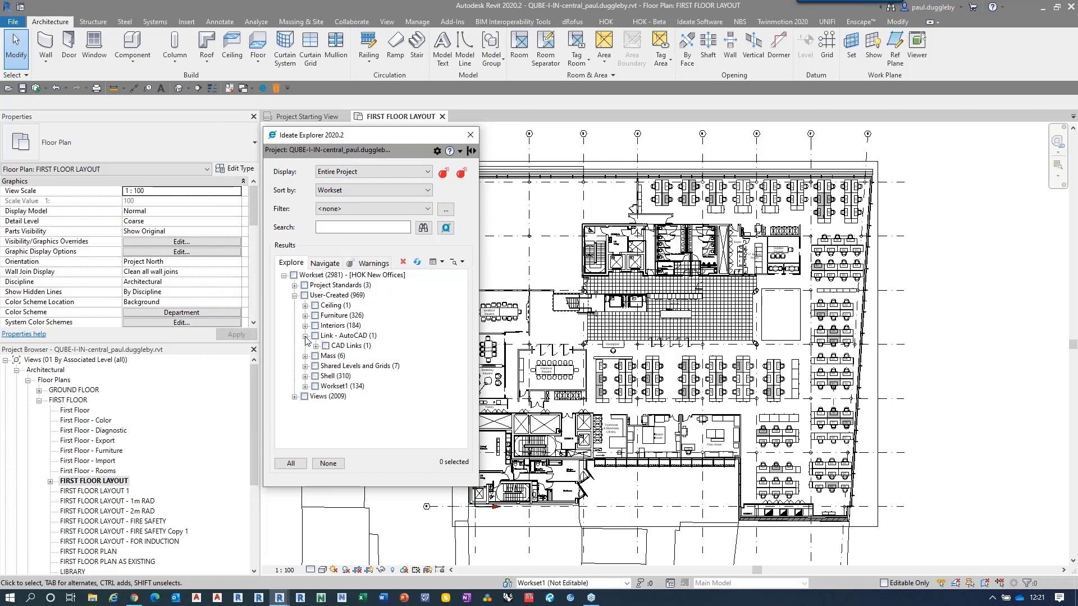
{"action": "left_click", "coordinate": [305, 336]}
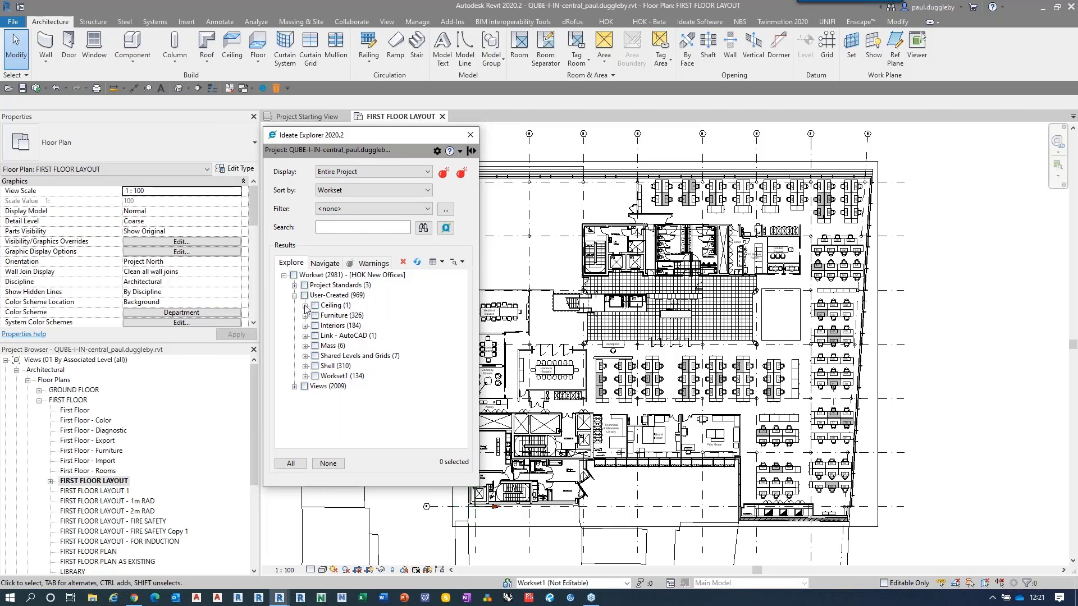
Step: Reassign the ceiling on the Ceiling workset to the Interiors workset and clear the selection
{"action": "left_click", "coordinate": [305, 306]}
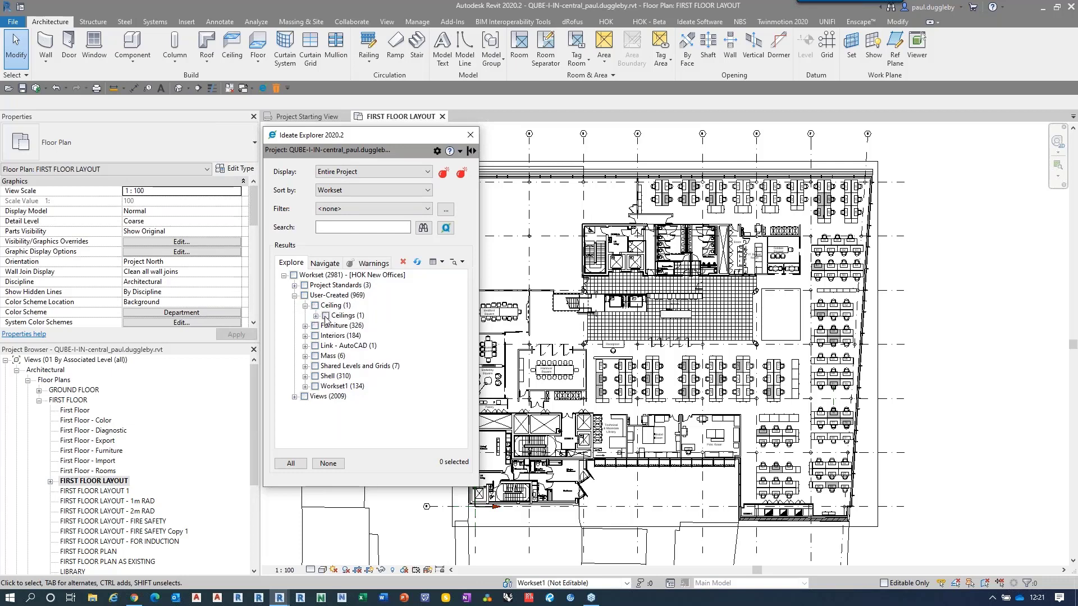
{"action": "left_click", "coordinate": [326, 316]}
{"action": "left_click", "coordinate": [225, 315]}
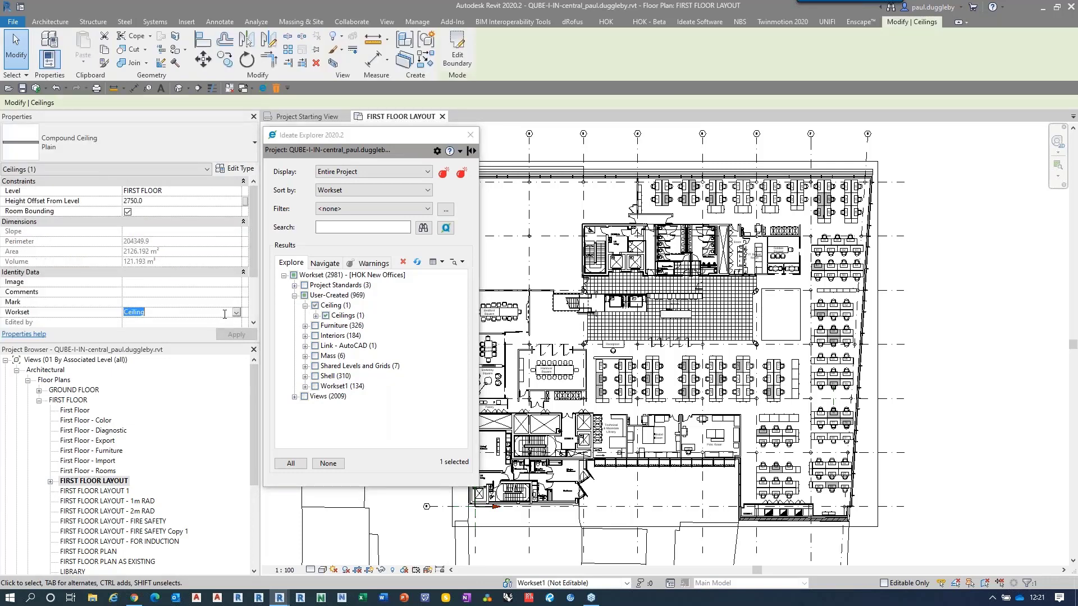
{"action": "left_click", "coordinate": [236, 314]}
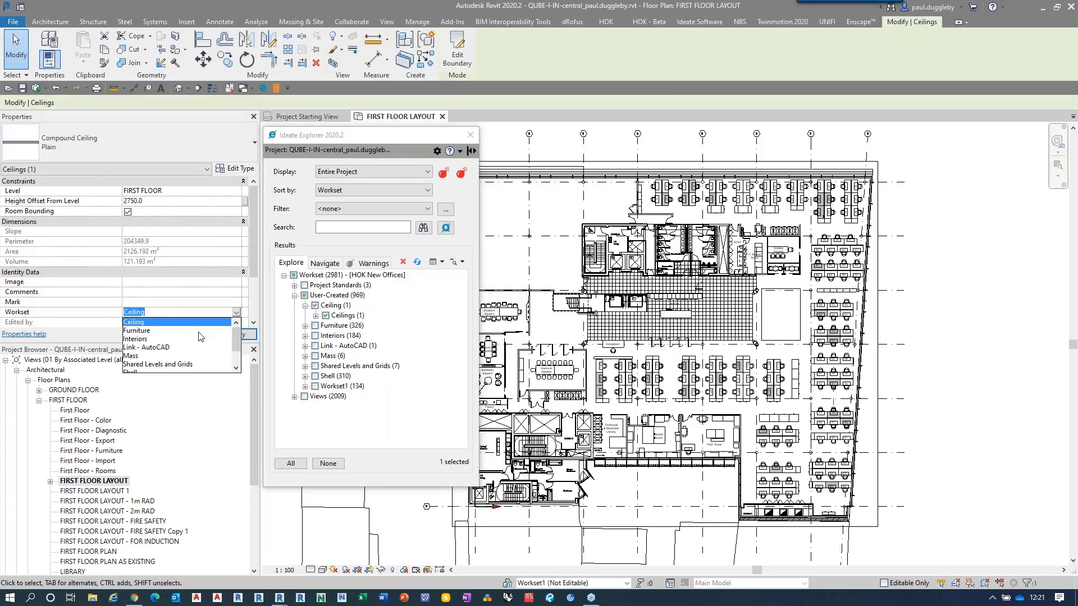
{"action": "left_click", "coordinate": [137, 339]}
{"action": "left_click", "coordinate": [244, 335]}
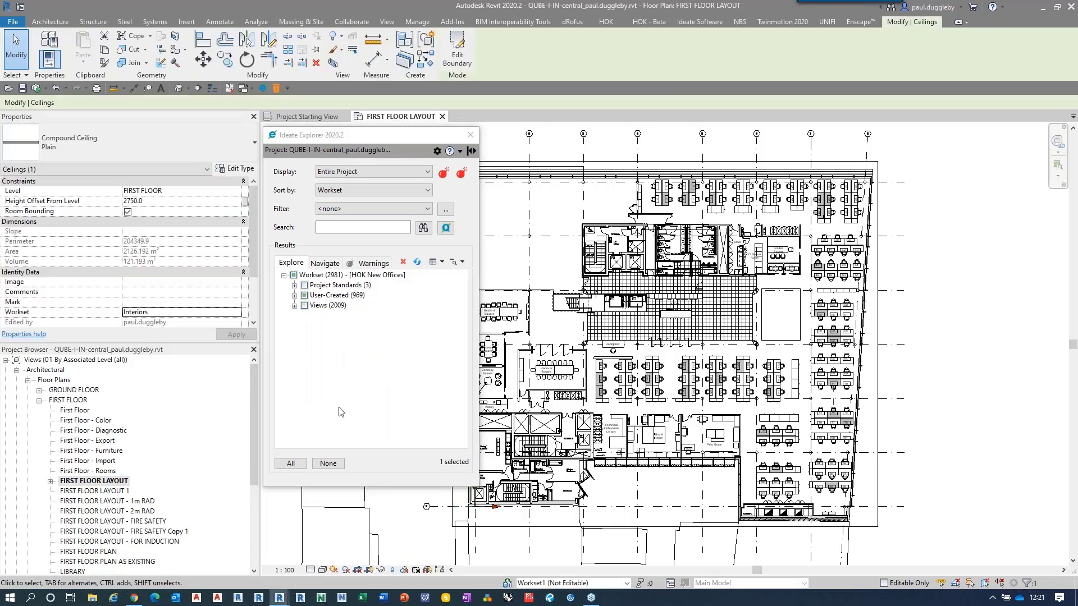
{"action": "left_click", "coordinate": [328, 463]}
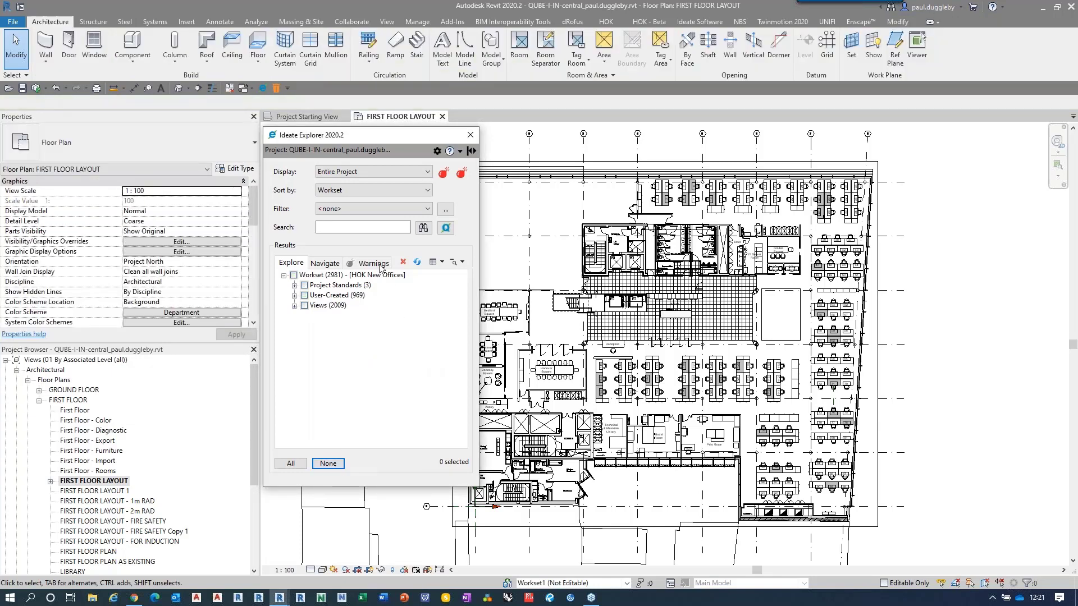
Step: Keep the display on Entire Project and sort the elements by Category again
{"action": "left_click", "coordinate": [372, 170]}
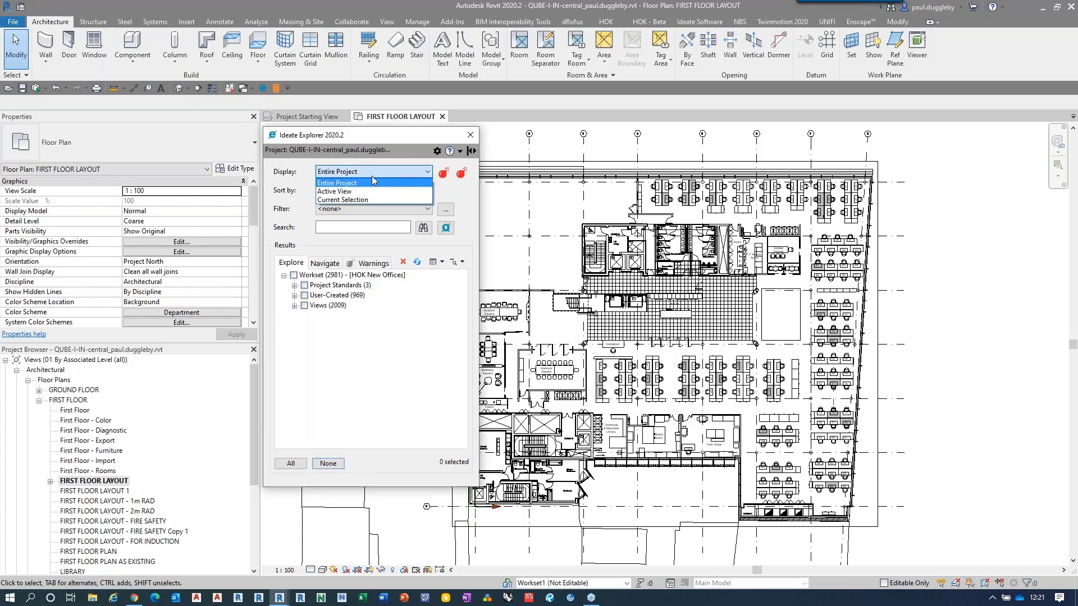
{"action": "left_click", "coordinate": [366, 178]}
{"action": "left_click", "coordinate": [354, 191]}
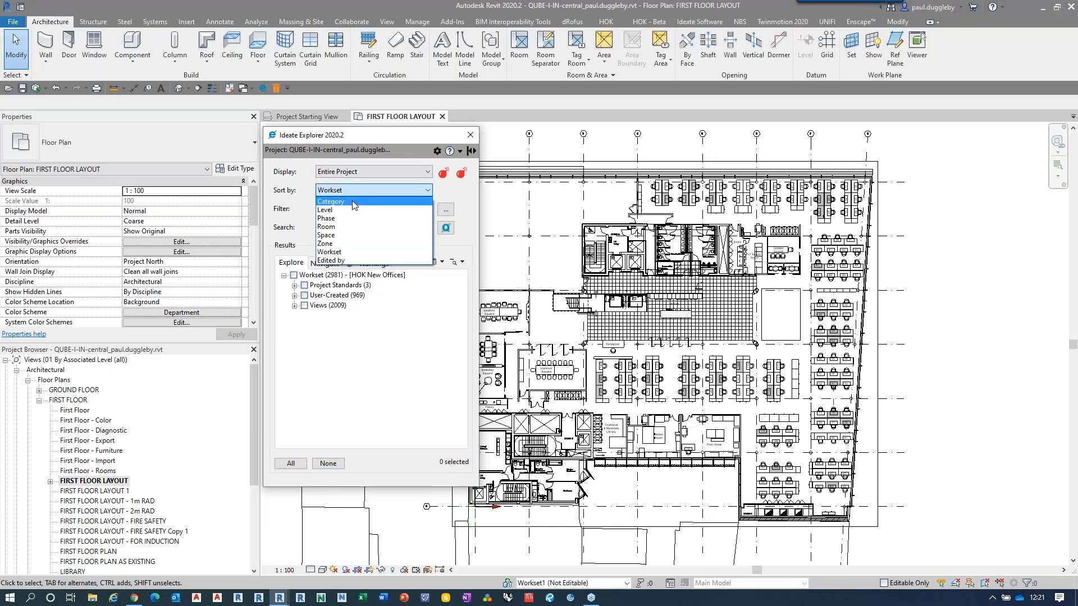
{"action": "left_click", "coordinate": [355, 201]}
Step: Review the project's views and sheets in Navigate, checking how the views are grouped by sheet placement
{"action": "left_click", "coordinate": [325, 263]}
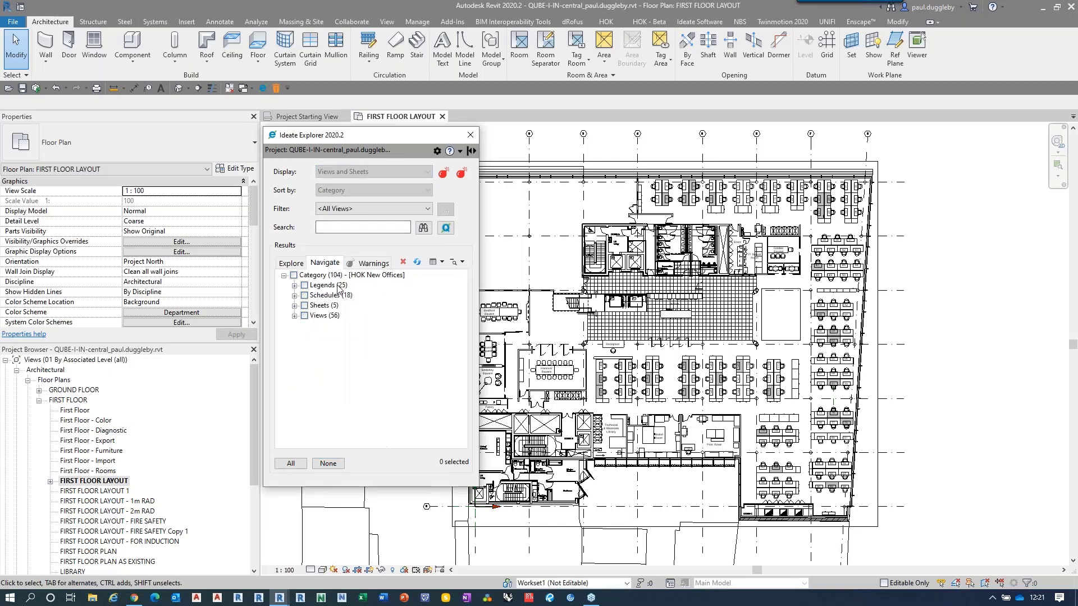
{"action": "left_click", "coordinate": [294, 315]}
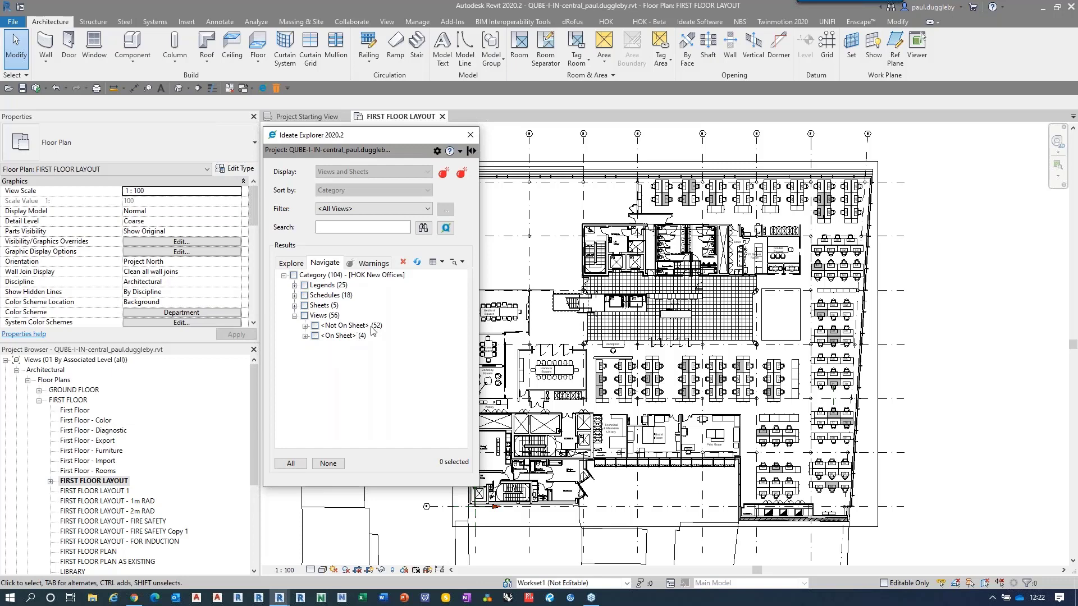
{"action": "left_click", "coordinate": [294, 316]}
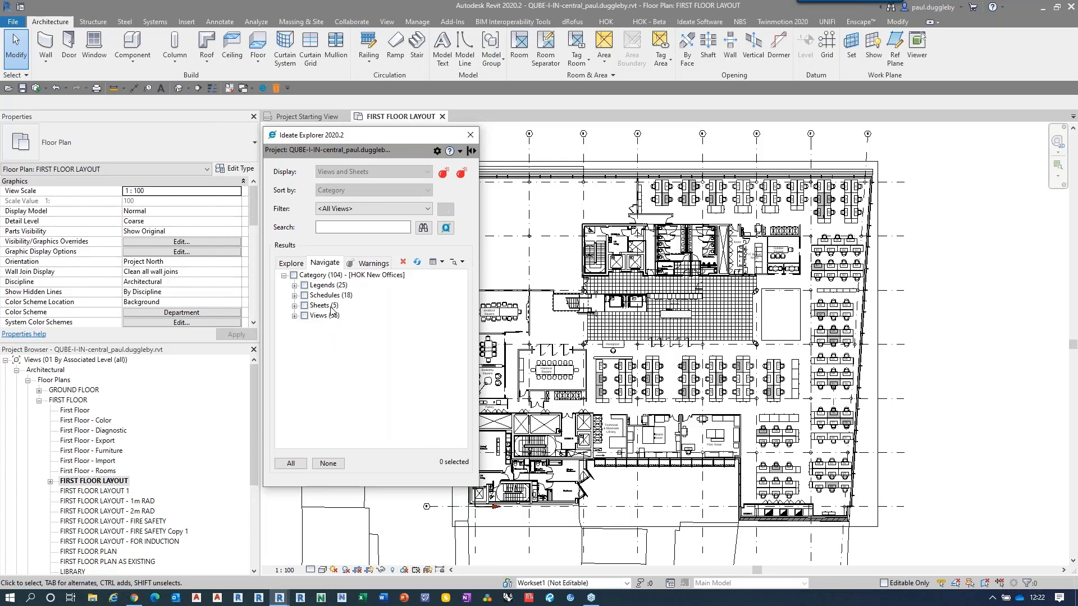
Step: List the project warnings and locate the Generic - 125mm wall from the first wall and room separation line overlap in the plan
{"action": "left_click", "coordinate": [372, 263]}
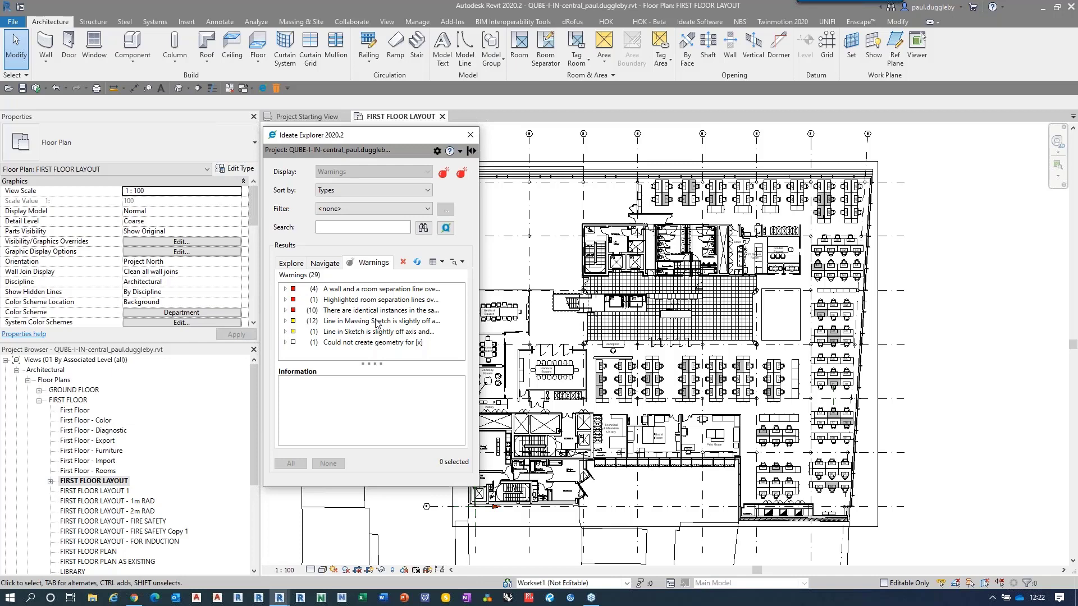
{"action": "left_click", "coordinate": [285, 289]}
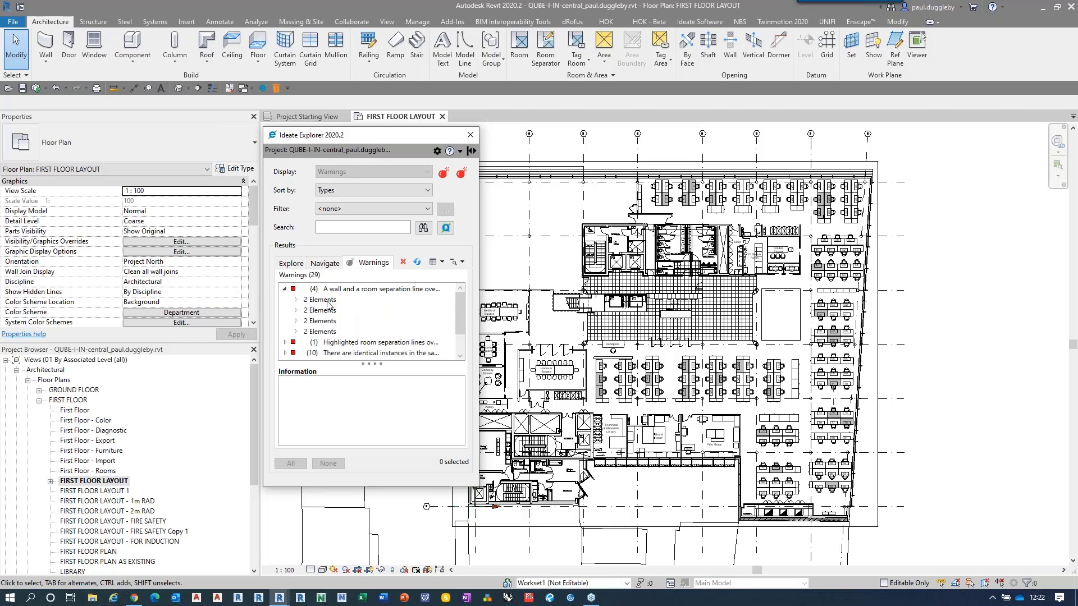
{"action": "left_click", "coordinate": [323, 300]}
{"action": "left_click", "coordinate": [295, 300]}
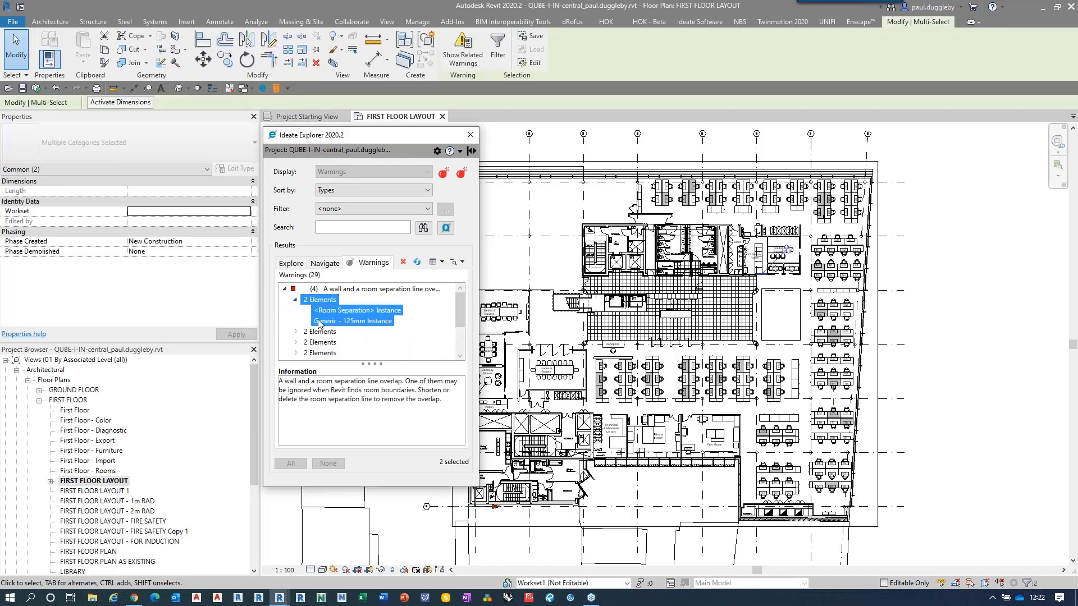
{"action": "left_click", "coordinate": [343, 322]}
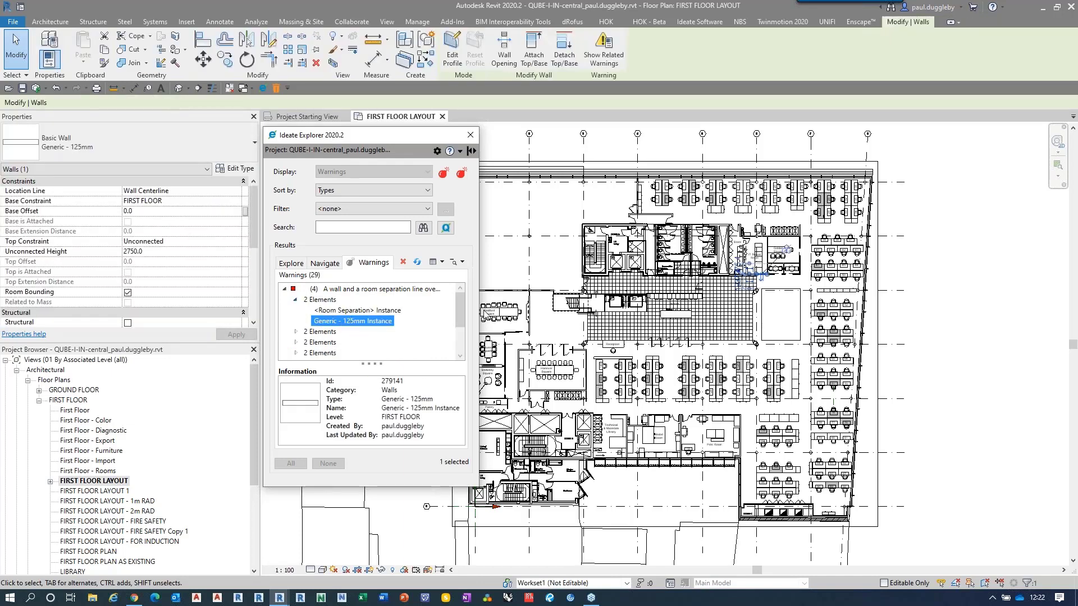
{"action": "scroll", "coordinate": [789, 284], "scroll_direction": "up", "scroll_amount": 6}
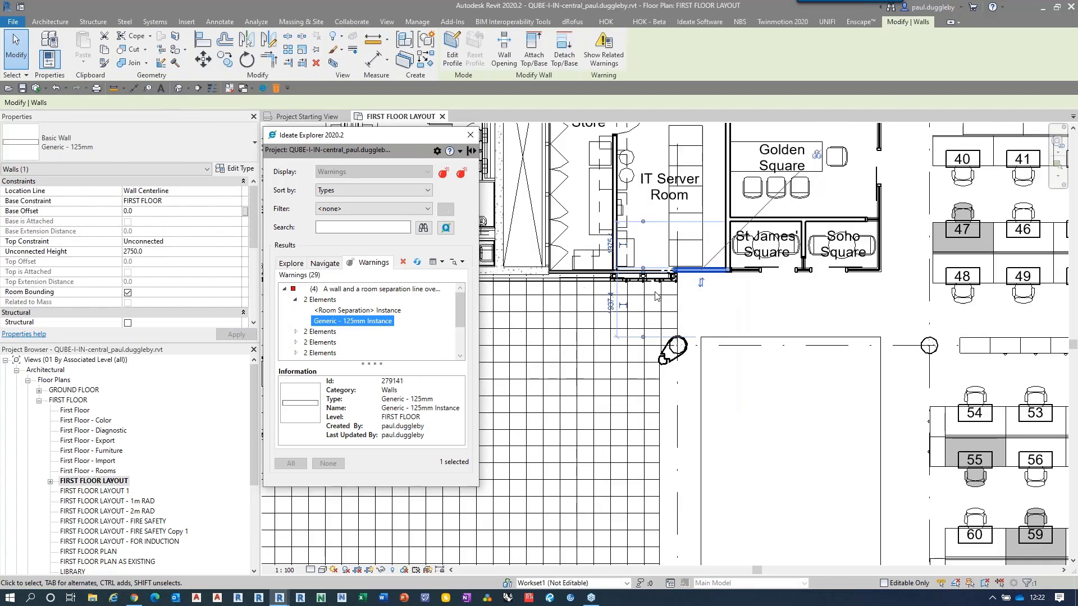
{"action": "scroll", "coordinate": [866, 301], "scroll_direction": "down", "scroll_amount": 5}
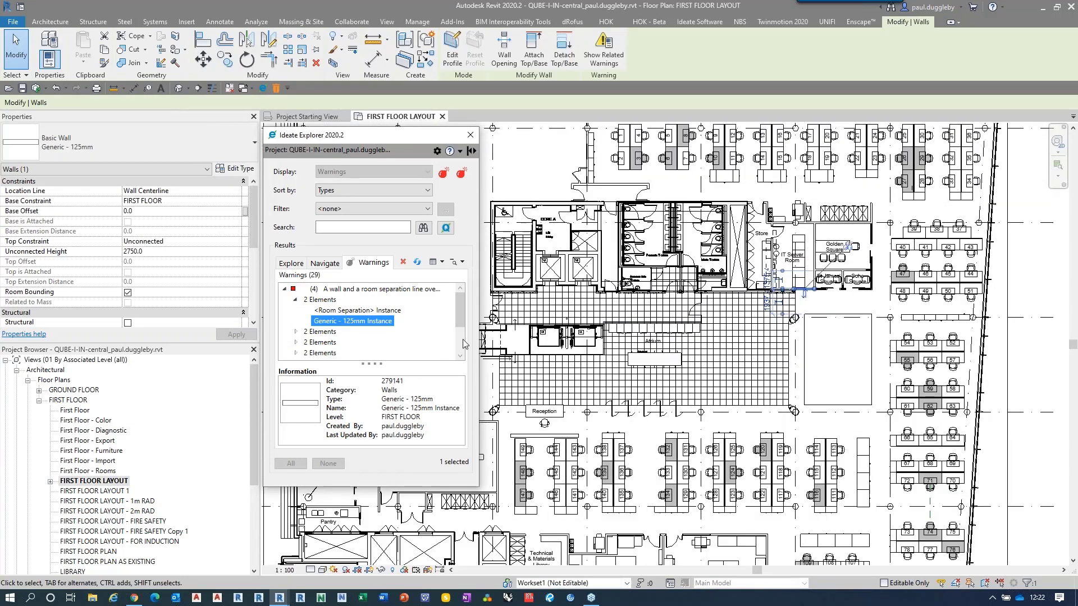
{"action": "left_click", "coordinate": [285, 290]}
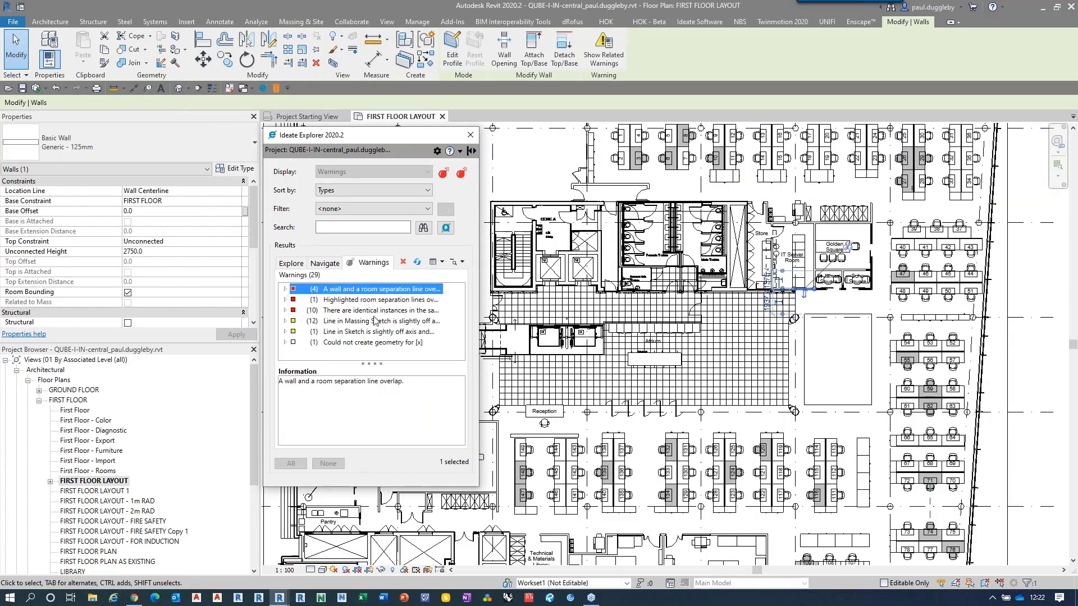
Step: Delete the second Plan Chest of the first pair listed under the identical instances warning
{"action": "left_click", "coordinate": [284, 311]}
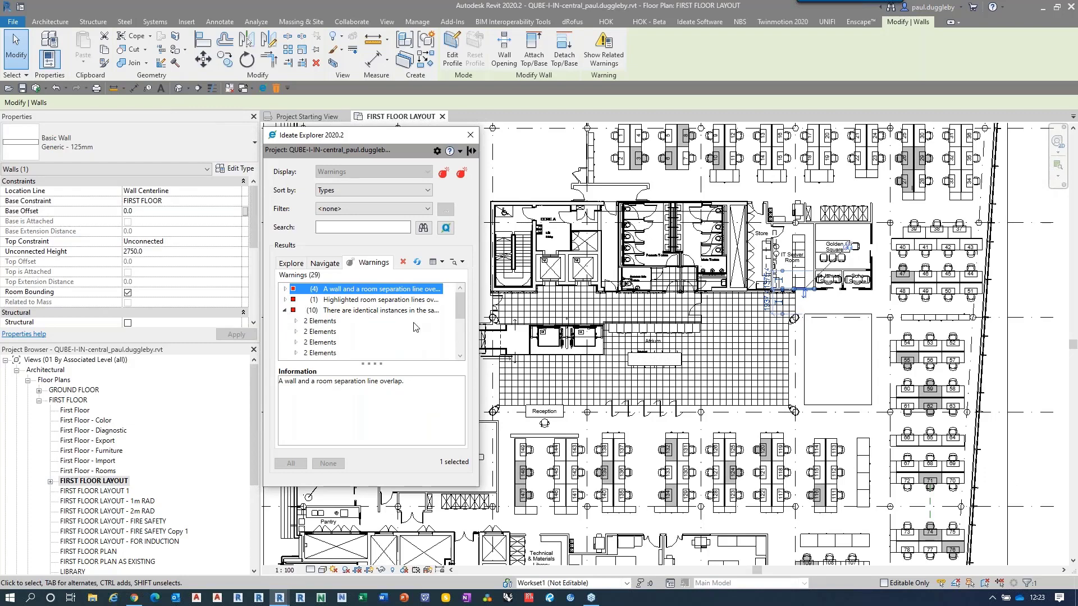
{"action": "left_click", "coordinate": [296, 321]}
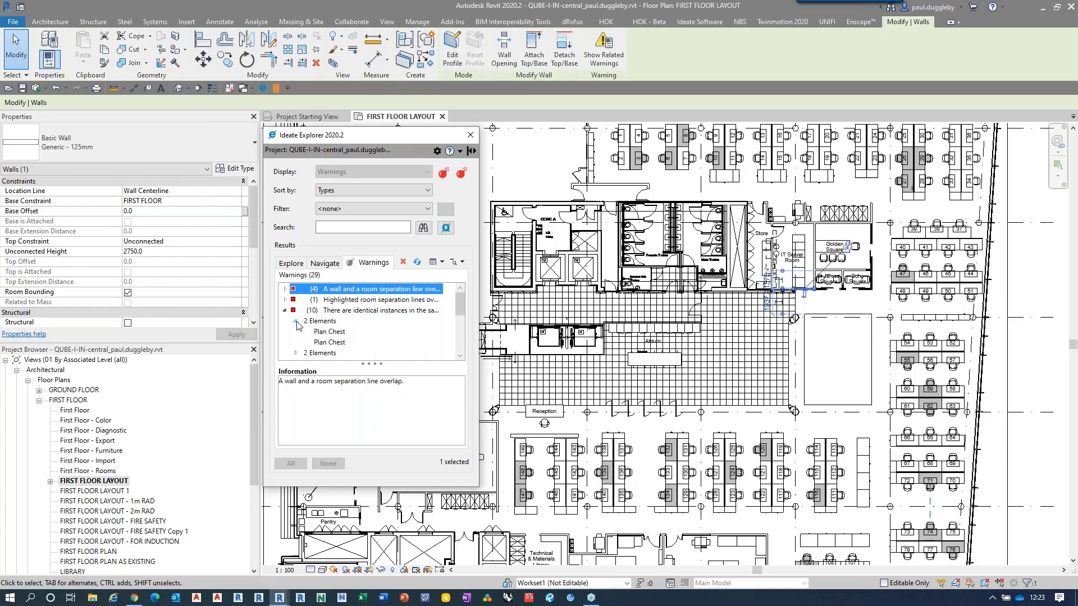
{"action": "left_click", "coordinate": [331, 342]}
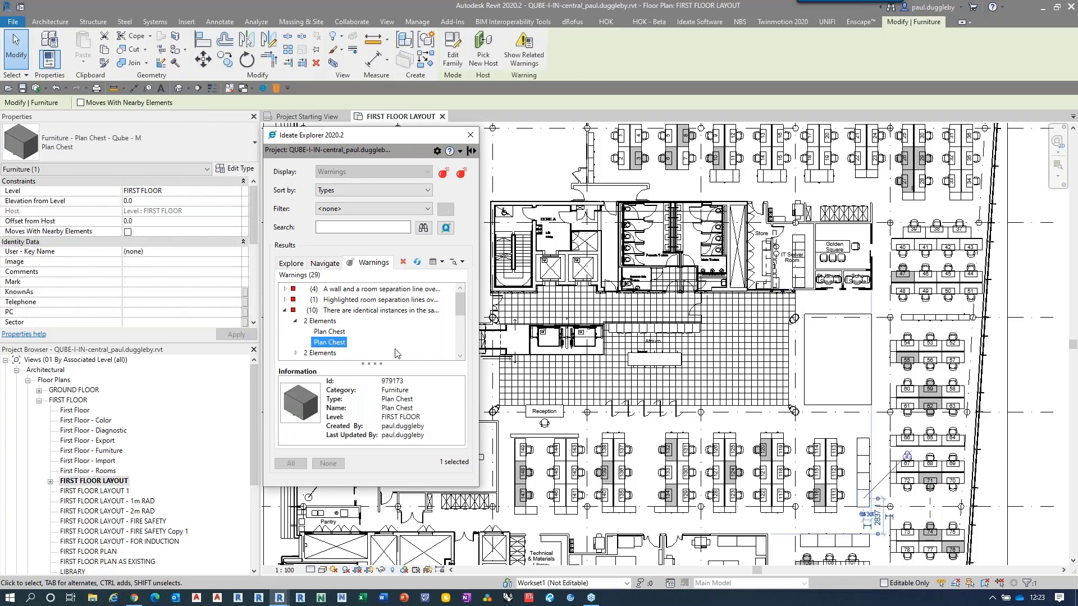
{"action": "left_click", "coordinate": [404, 263]}
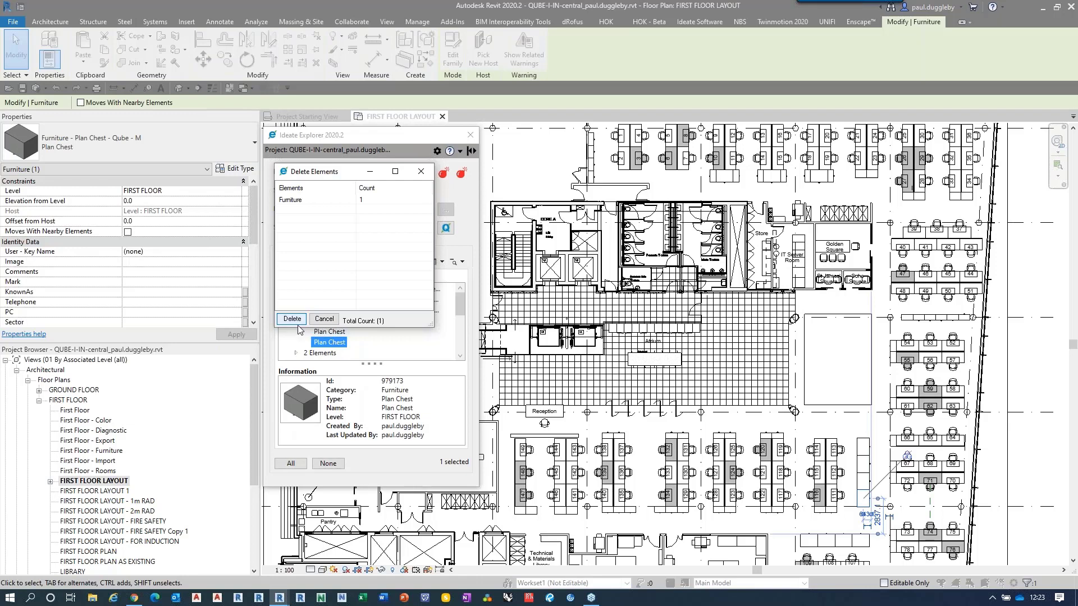
{"action": "key", "text": "Return"}
Step: Delete the duplicate Store 1 furniture element from the next identical instances pair
{"action": "left_click", "coordinate": [296, 321]}
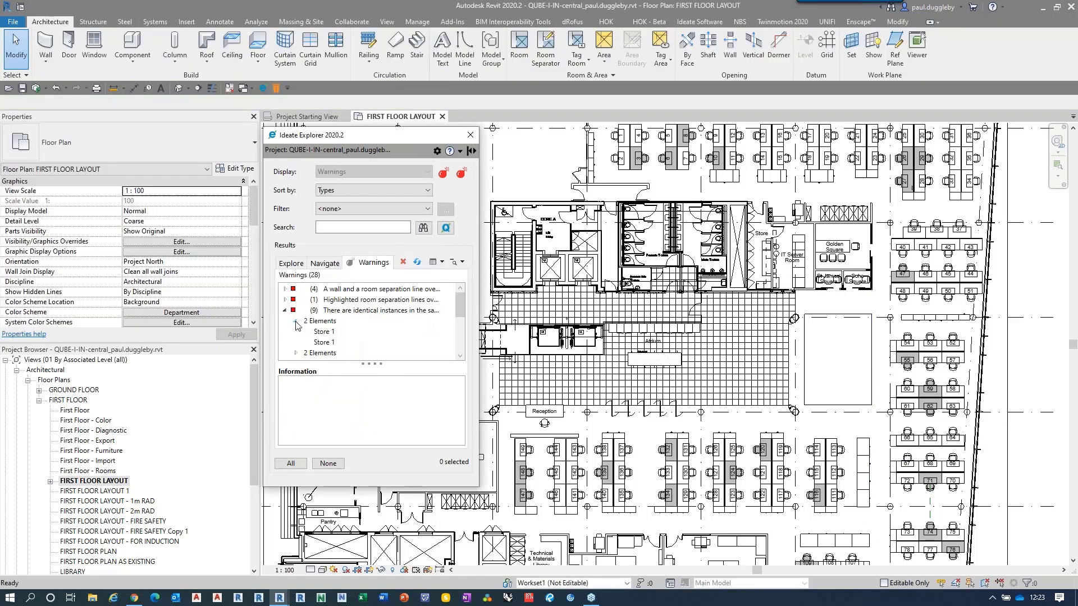
{"action": "left_click", "coordinate": [319, 343]}
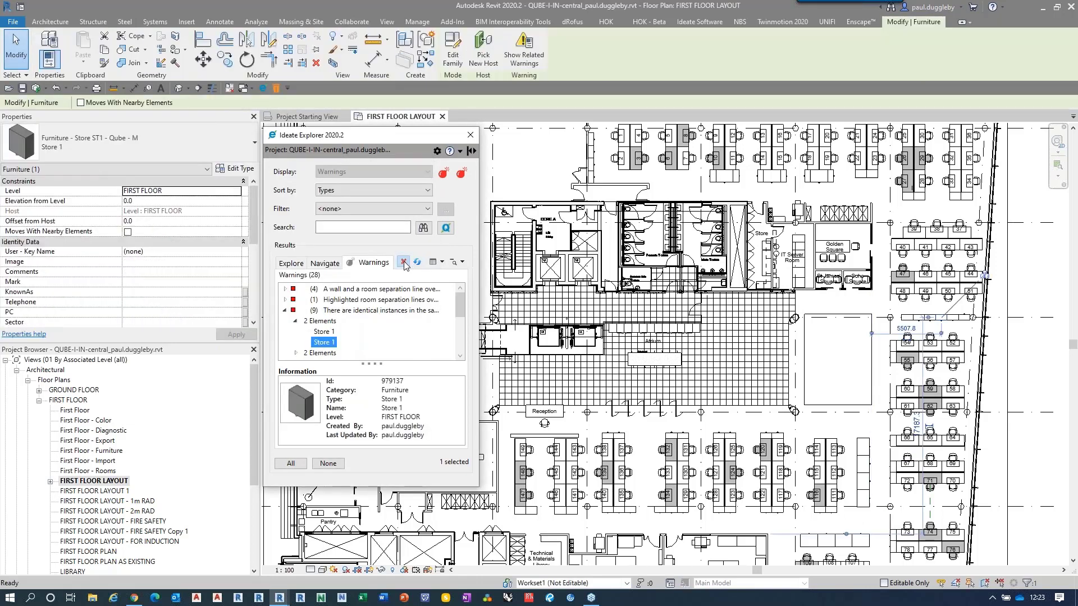
{"action": "left_click", "coordinate": [404, 262]}
{"action": "left_click", "coordinate": [303, 319]}
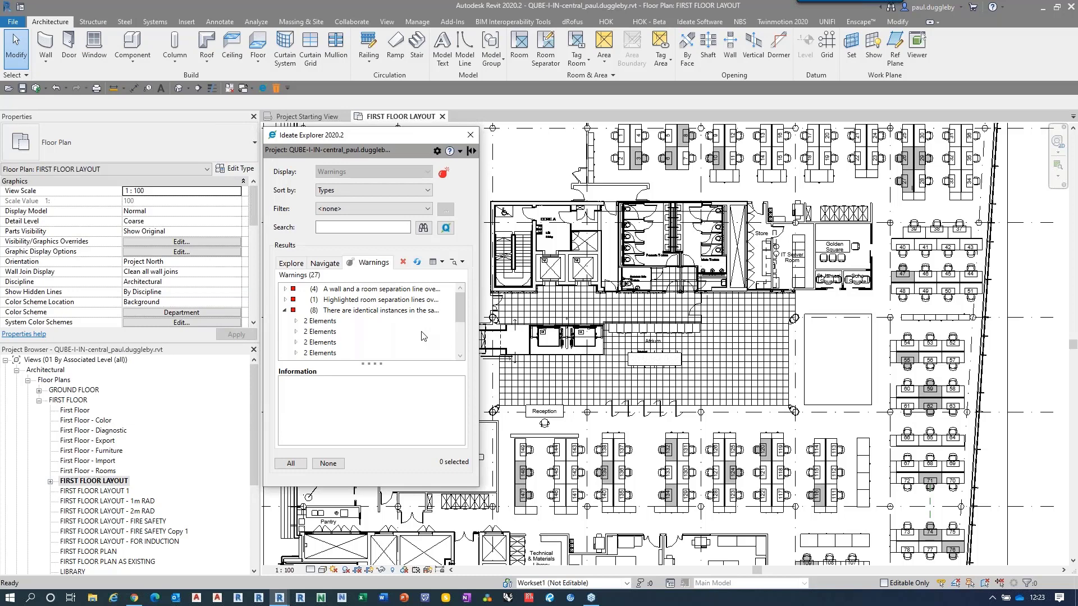
Step: Compare the element IDs and details of the two Store 1 items in the first remaining identical instances pair
{"action": "left_click", "coordinate": [285, 310]}
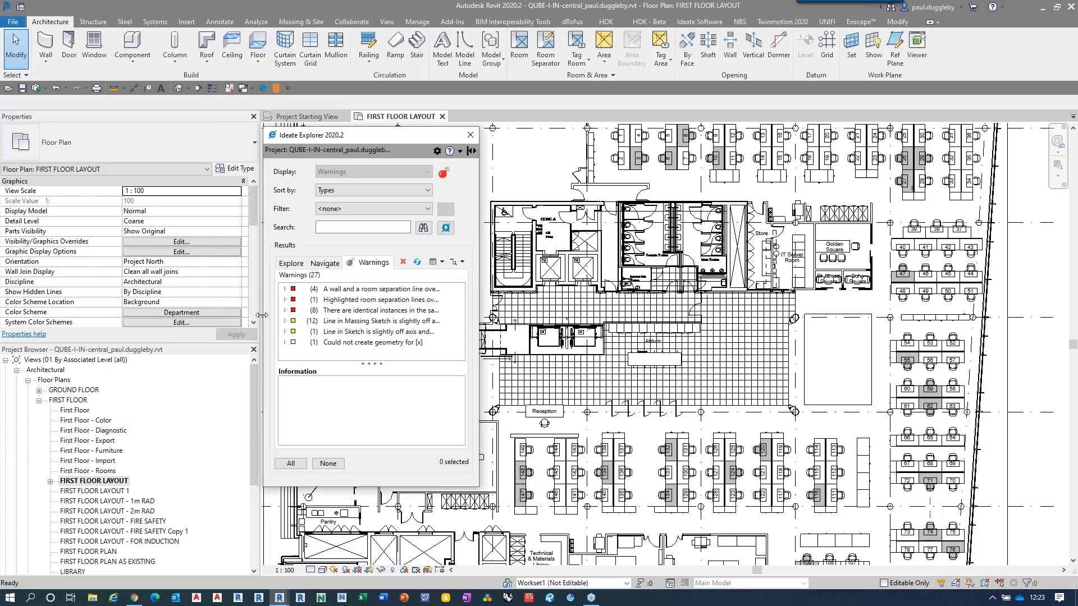
{"action": "left_click", "coordinate": [286, 311]}
{"action": "left_click", "coordinate": [295, 321]}
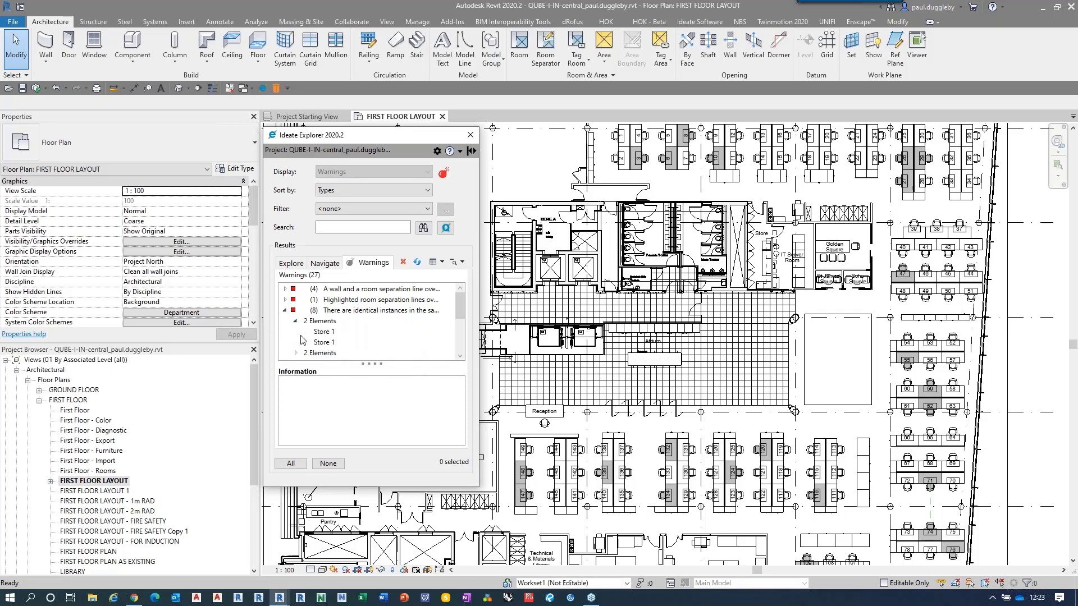
{"action": "left_click", "coordinate": [319, 332]}
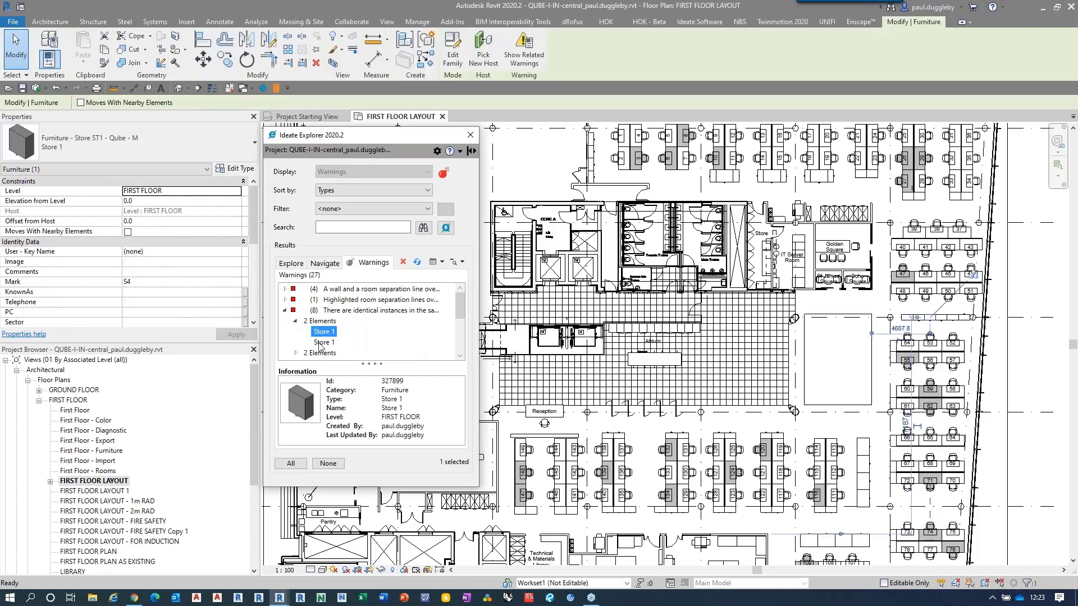
{"action": "left_click", "coordinate": [320, 342]}
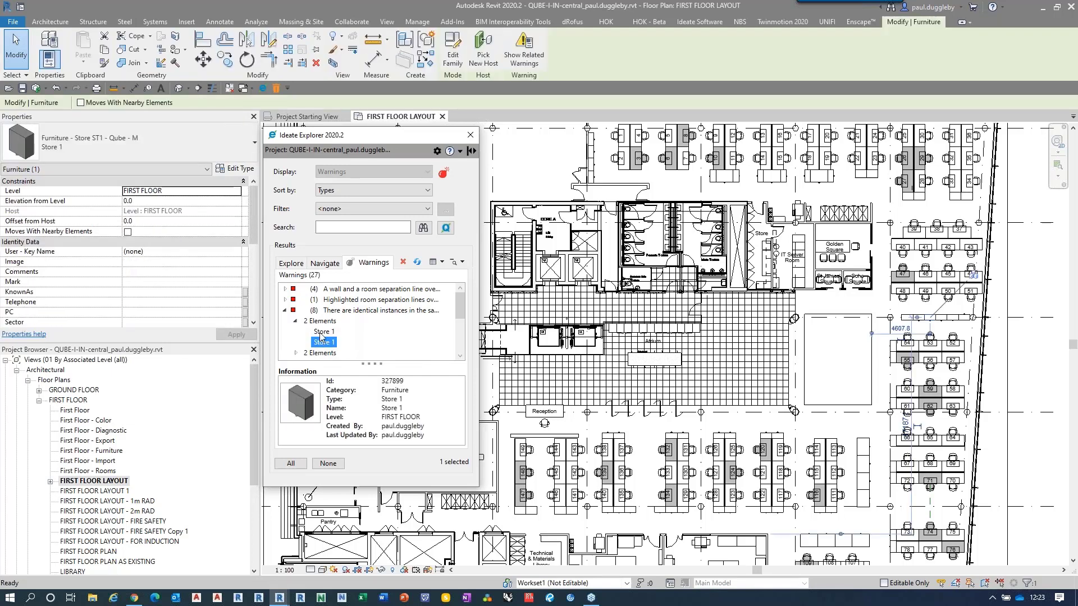
{"action": "left_click", "coordinate": [320, 321]}
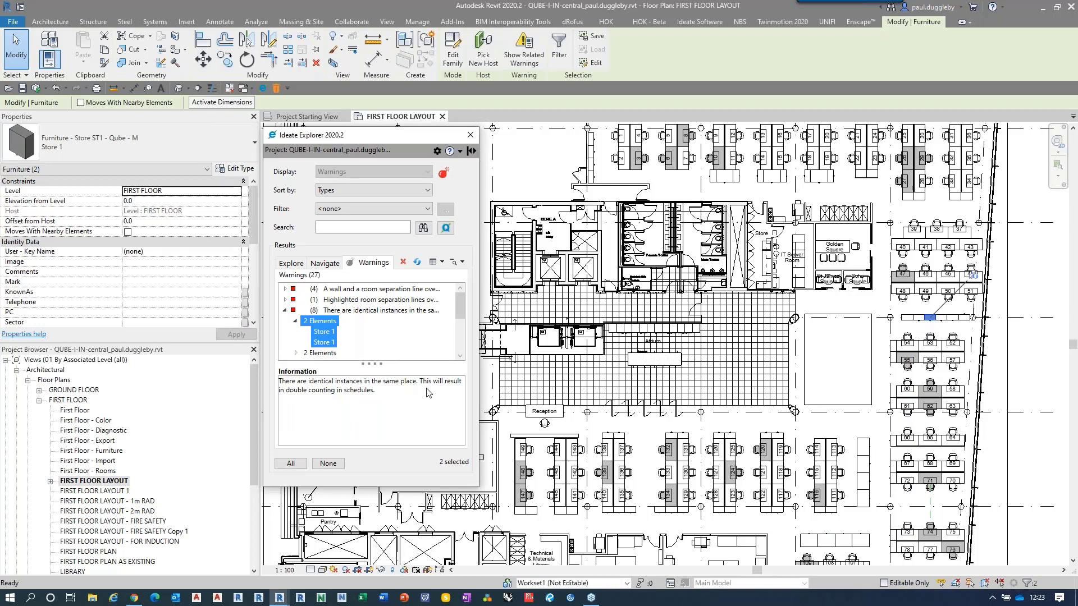
{"action": "left_click", "coordinate": [320, 332]}
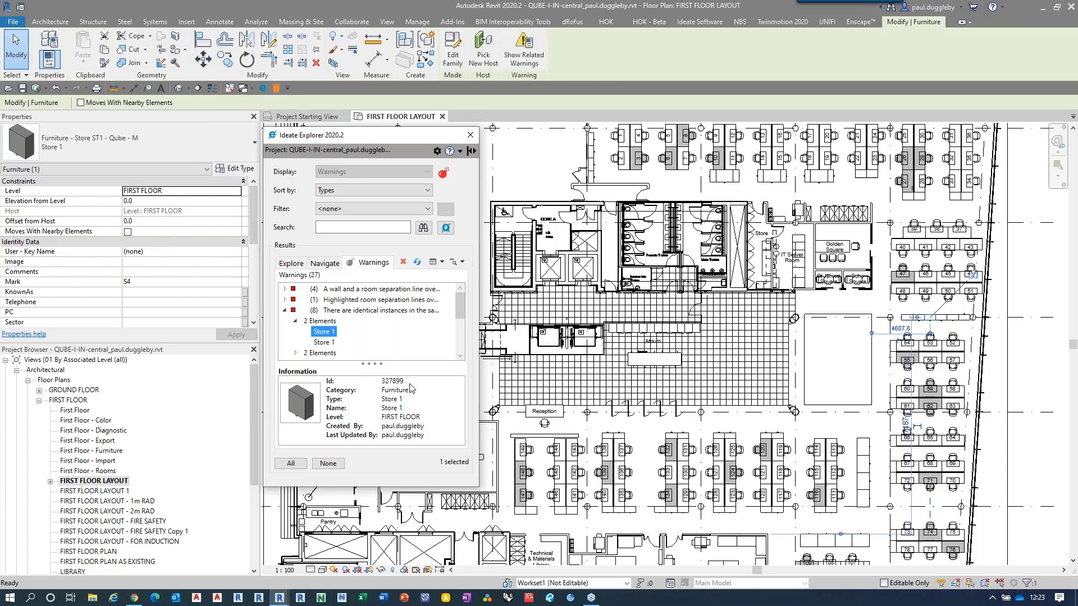
{"action": "left_click", "coordinate": [324, 343]}
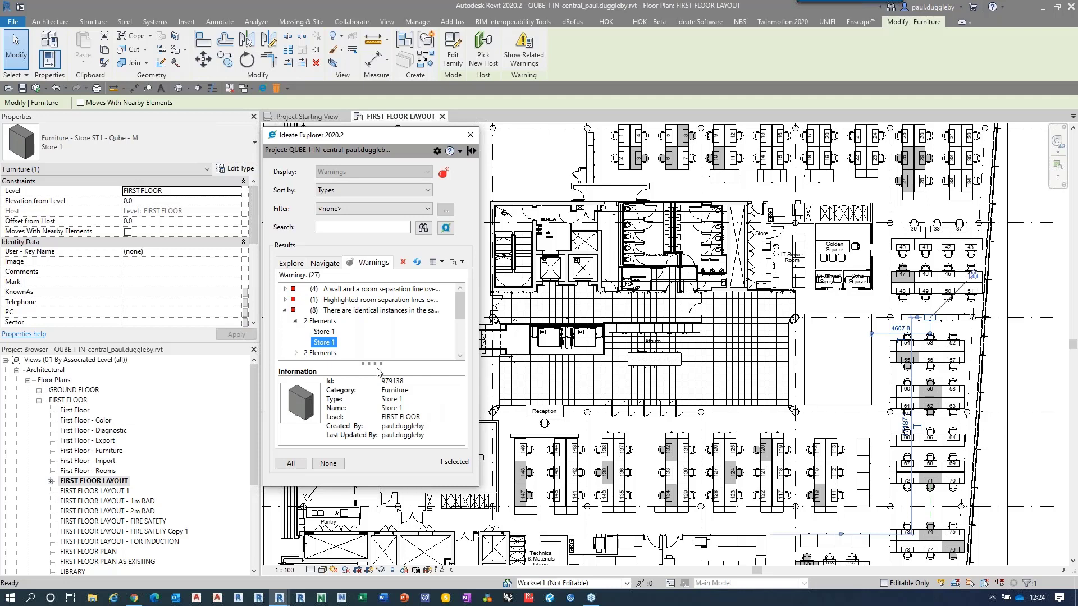
Step: Resolve all the identical instances warnings together by retaining the originals and deleting the duplicate furniture
{"action": "left_click", "coordinate": [286, 311]}
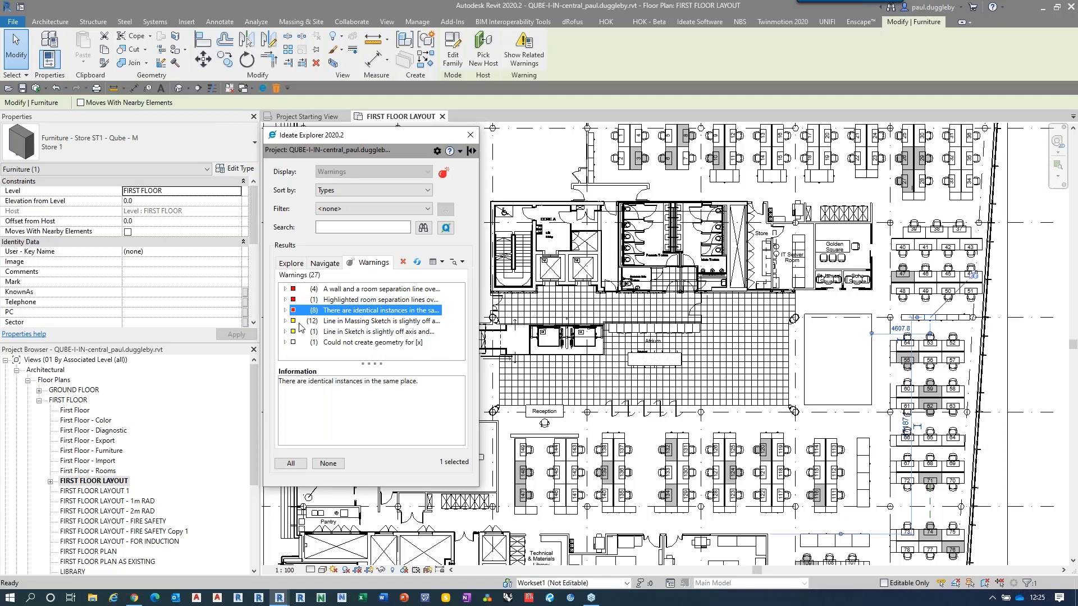
{"action": "right_click", "coordinate": [334, 314]}
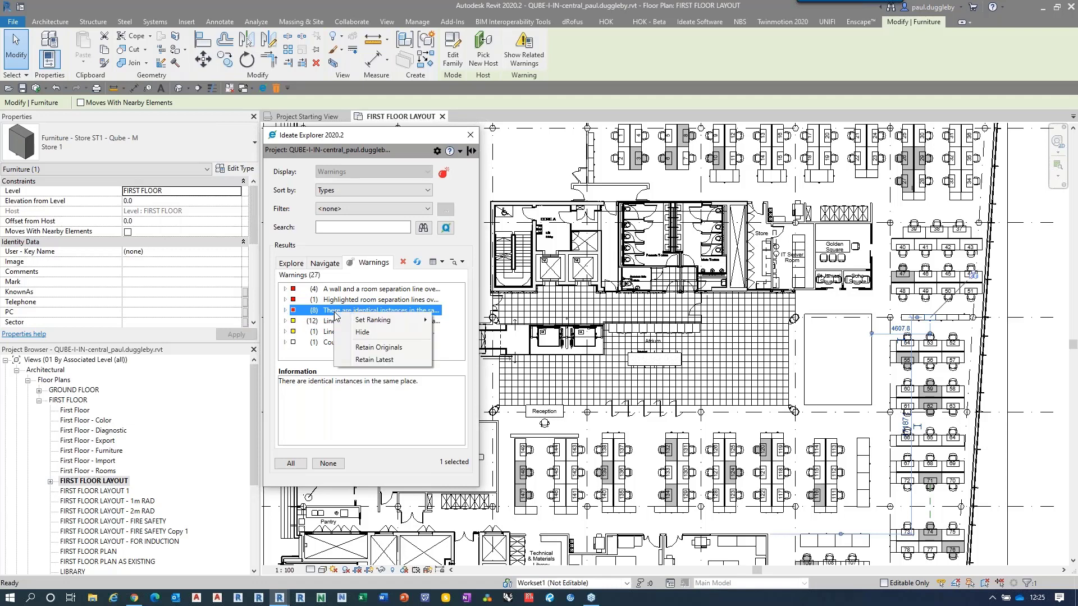
{"action": "mouse_move", "coordinate": [371, 323]}
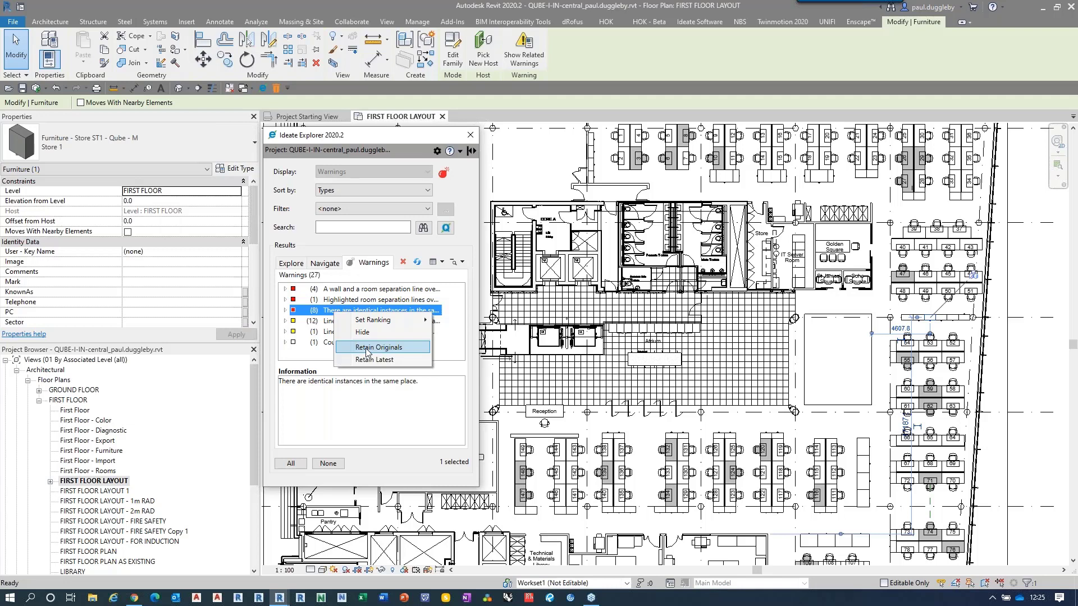
{"action": "left_click", "coordinate": [370, 347]}
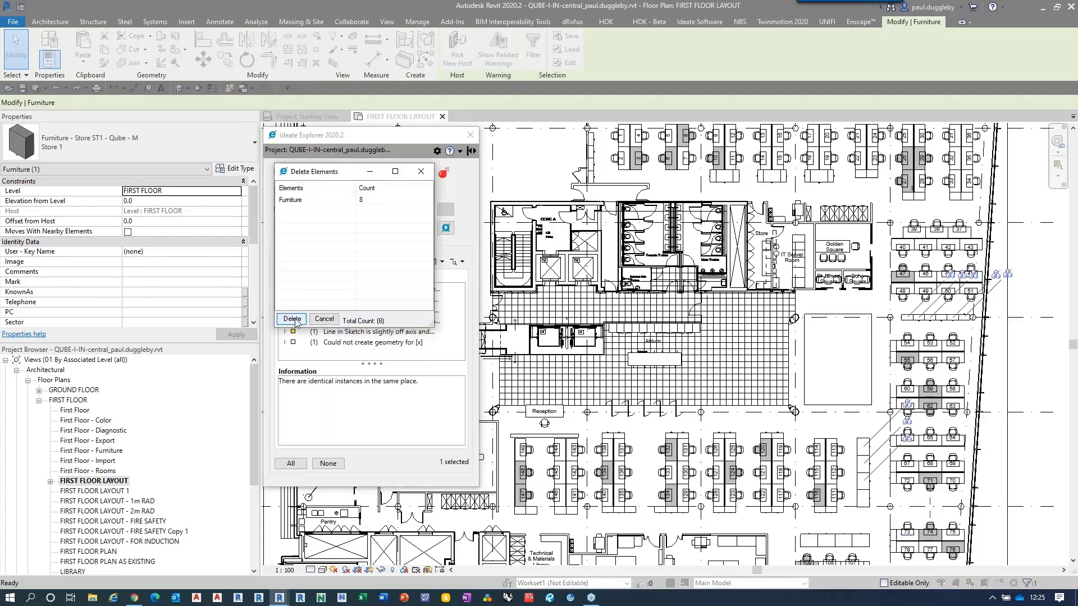
{"action": "left_click", "coordinate": [293, 319]}
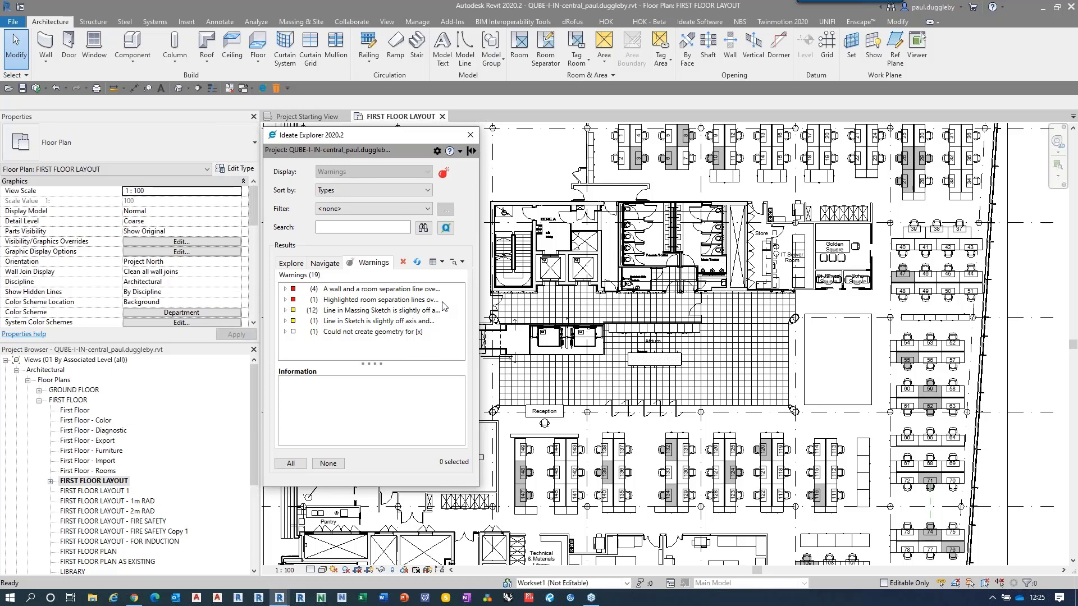
Step: Examine the project's element categories in Explore, including the Compound Ceiling types under Ceilings, and close Ideate Explorer
{"action": "left_click", "coordinate": [288, 264]}
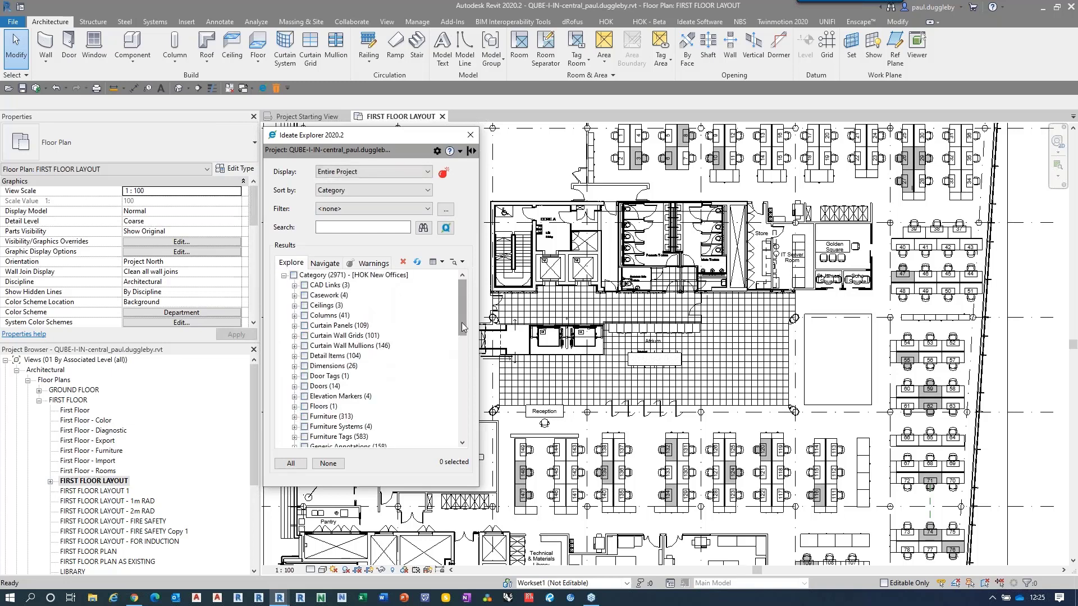
{"action": "left_click_drag", "start_coordinate": [463, 327], "coordinate": [462, 321]}
{"action": "left_click", "coordinate": [294, 305]}
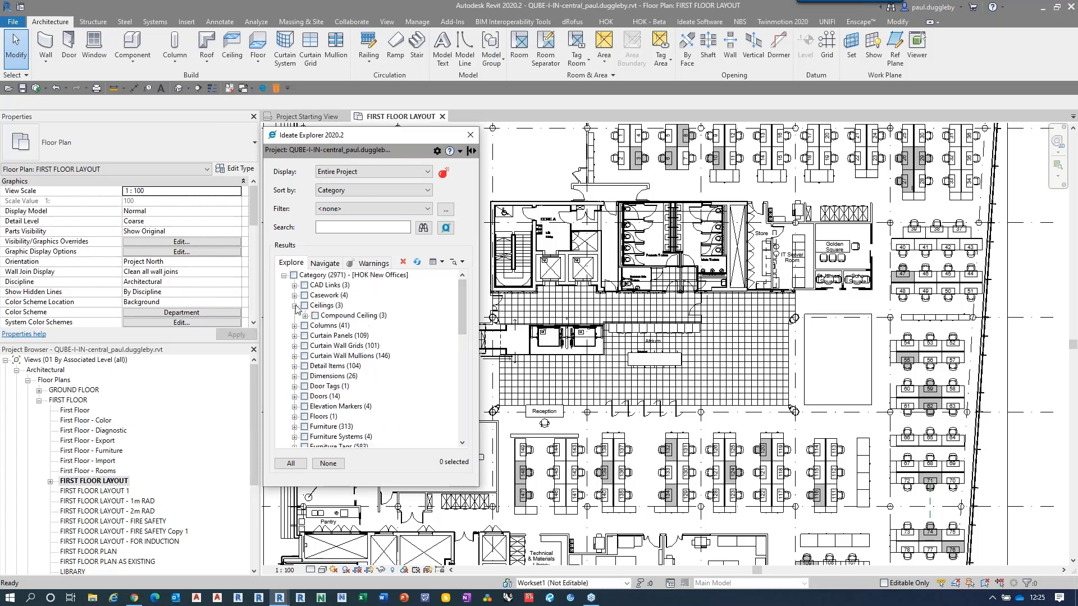
{"action": "left_click", "coordinate": [305, 316]}
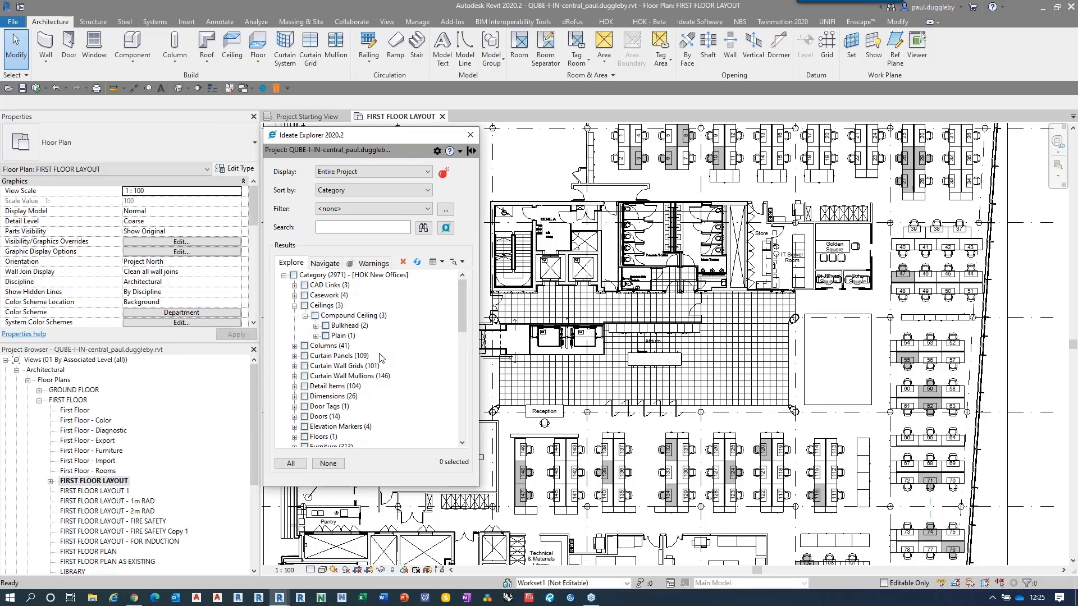
{"action": "left_click", "coordinate": [295, 306]}
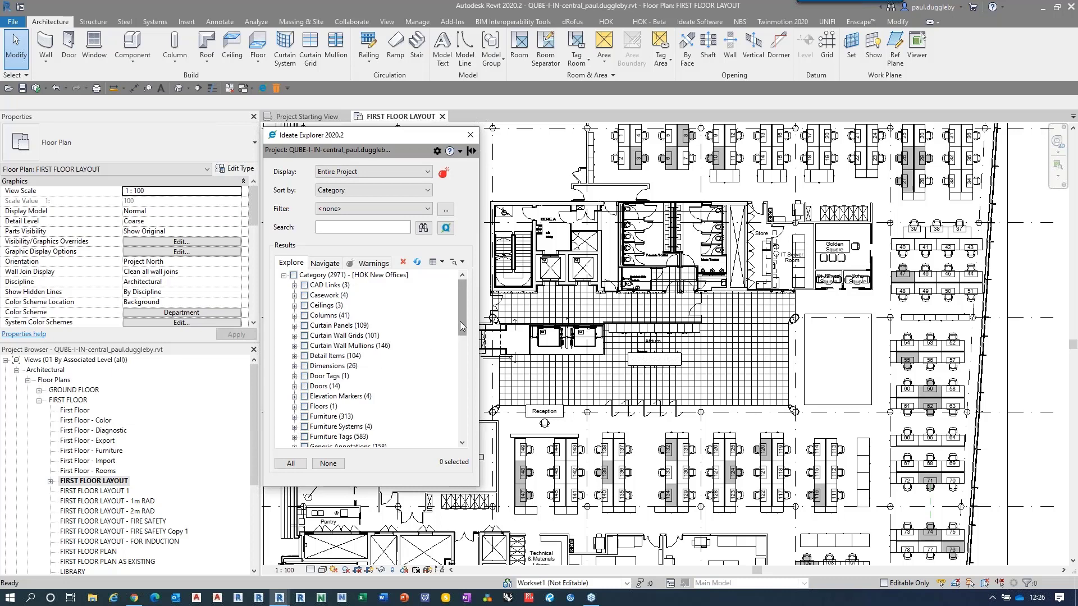
{"action": "mouse_move", "coordinate": [461, 327]}
{"action": "left_mouse_down"}
{"action": "mouse_move", "coordinate": [461, 351]}
{"action": "mouse_move", "coordinate": [459, 319]}
{"action": "left_mouse_up"}
{"action": "left_click", "coordinate": [470, 135]}
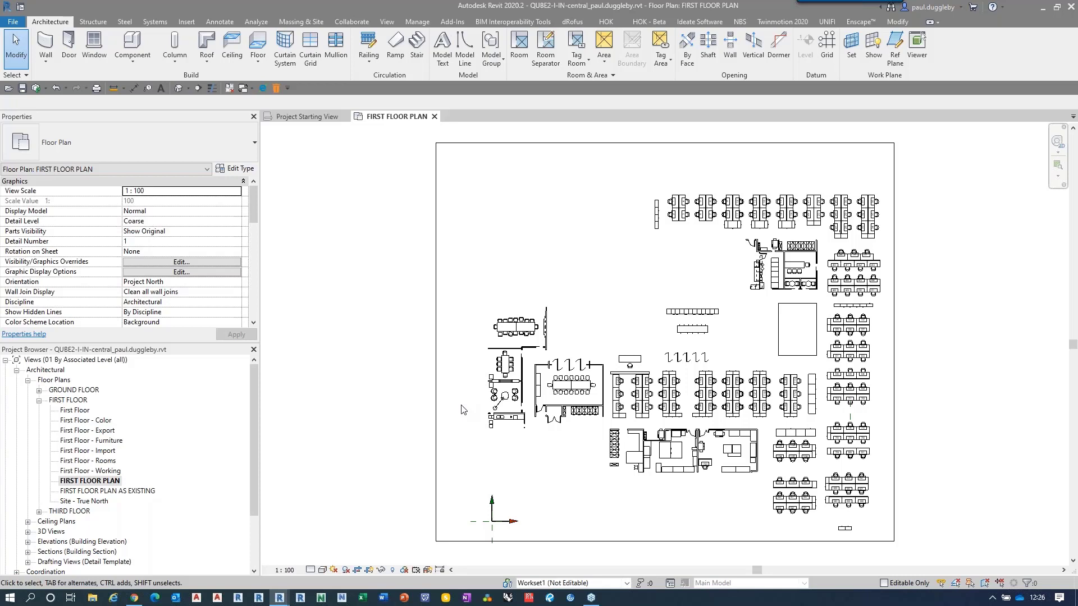
{"action": "left_click", "coordinate": [261, 91]}
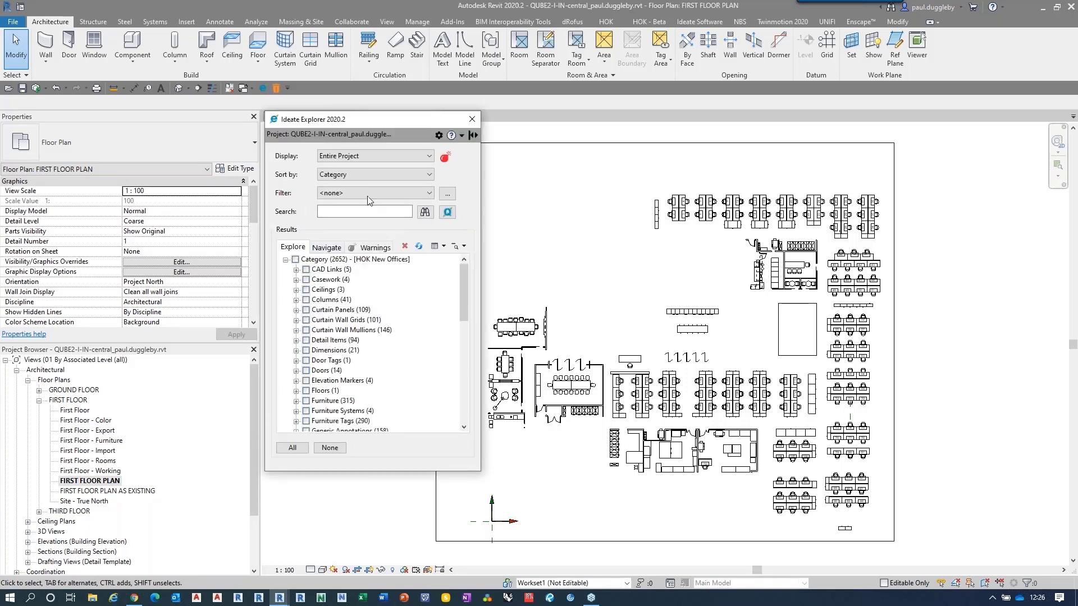
{"action": "left_click", "coordinate": [296, 270]}
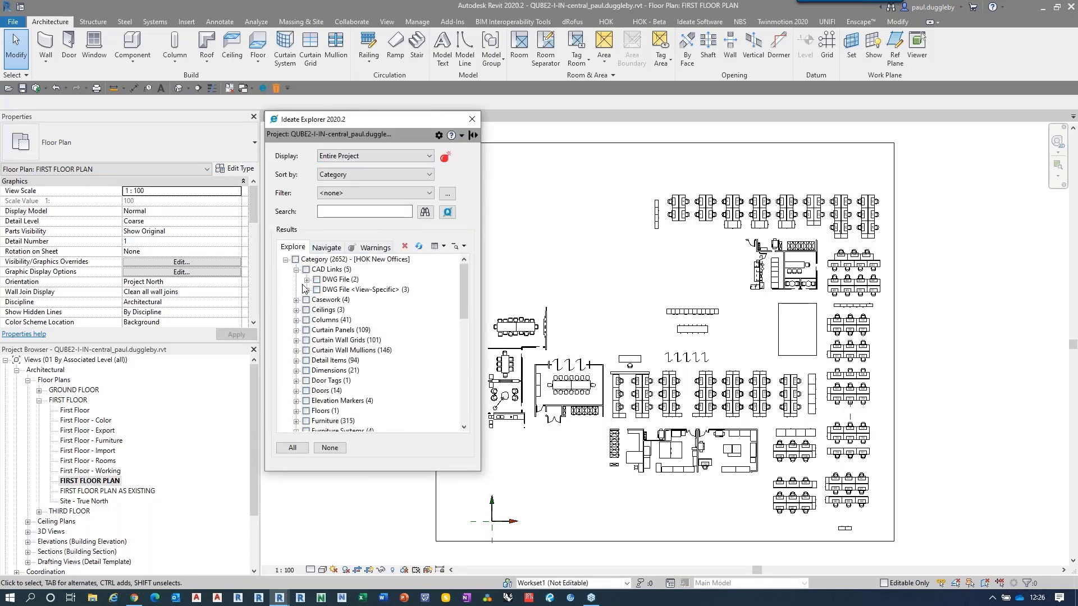
{"action": "left_click", "coordinate": [306, 280]}
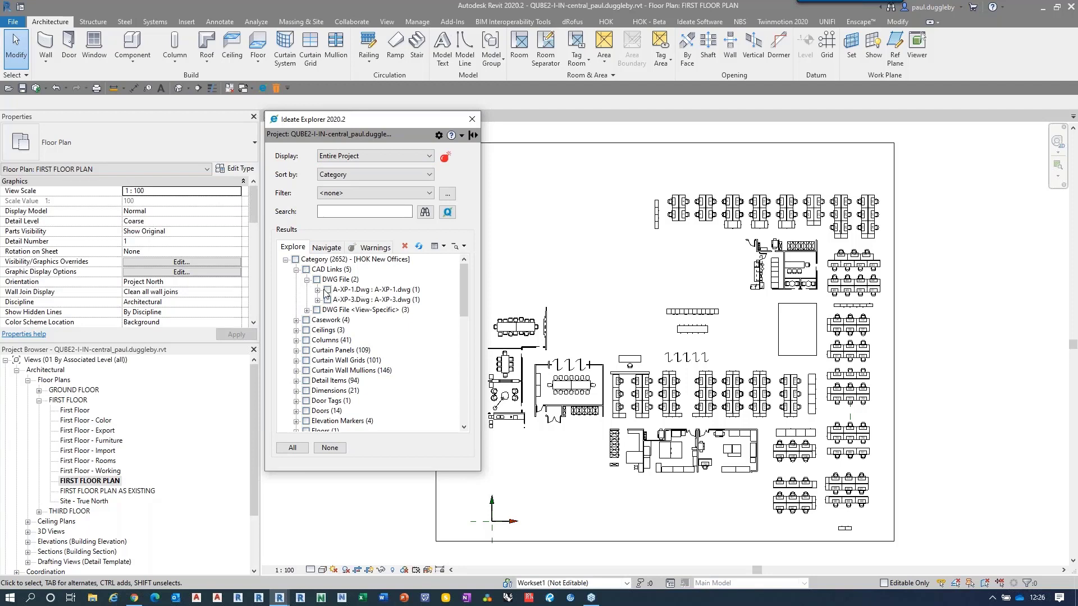
{"action": "left_click", "coordinate": [318, 289]}
{"action": "left_click", "coordinate": [333, 299]}
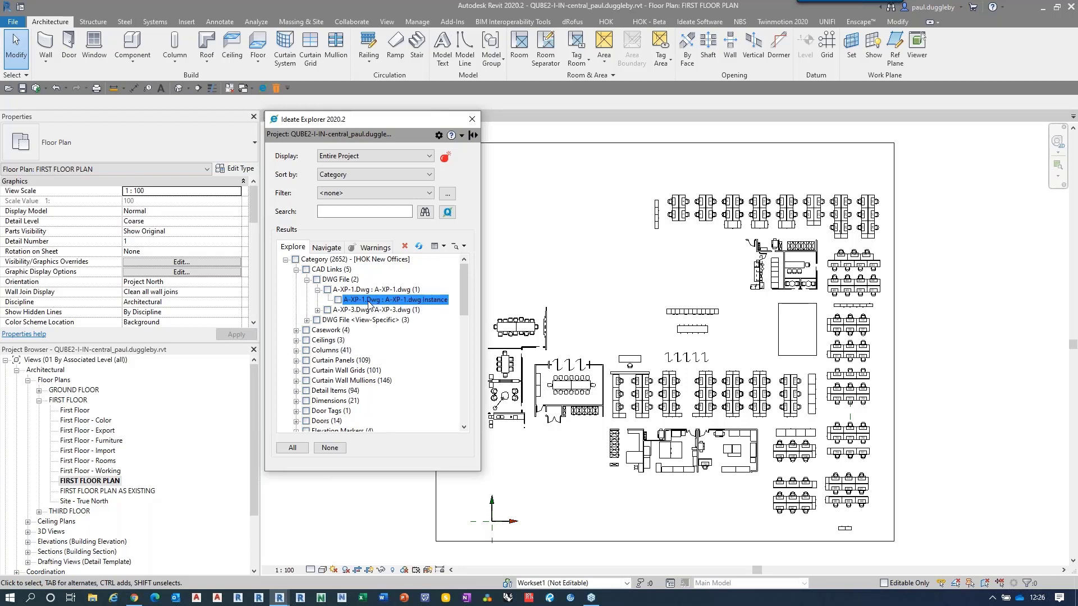
{"action": "left_click", "coordinate": [472, 120]}
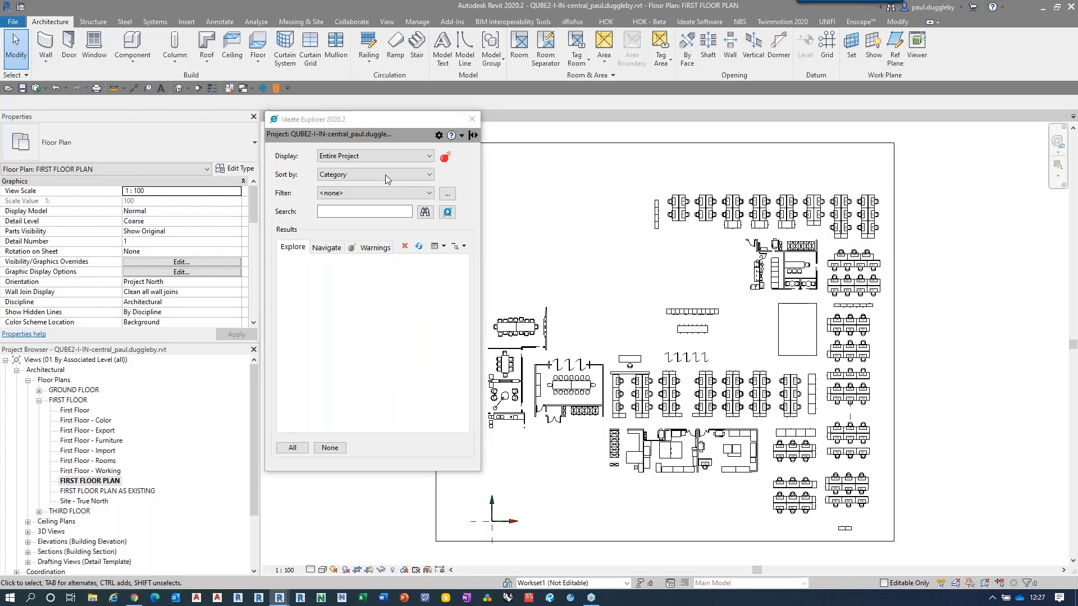
Step: Close the FIRST FLOOR PLAN view and have Ideate Explorer find a view showing the A-XP-1.dwg instance under CAD Links
{"action": "left_click", "coordinate": [435, 117]}
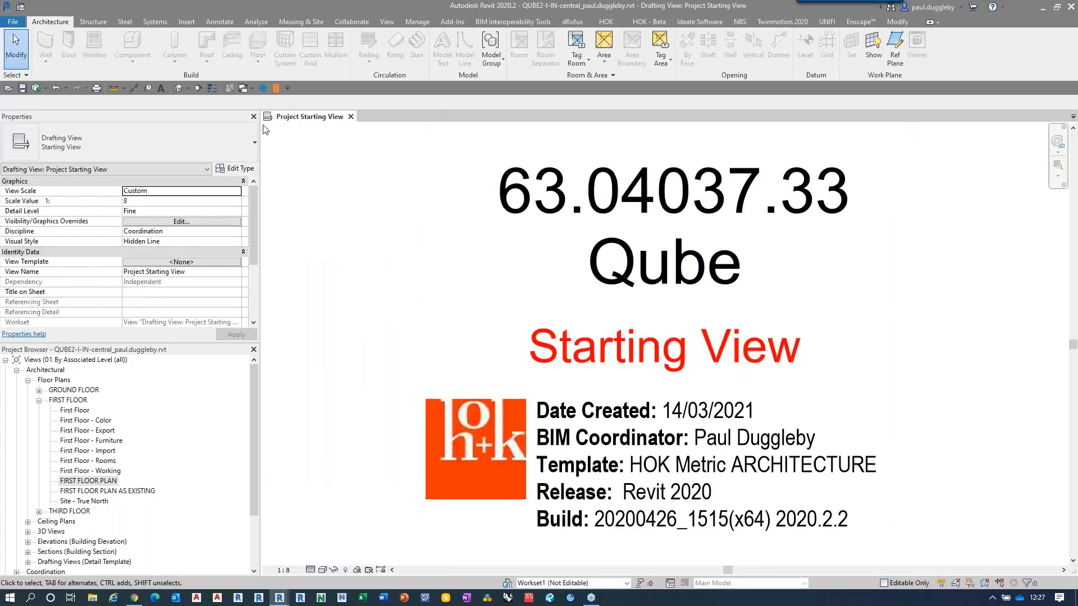
{"action": "left_click", "coordinate": [263, 88]}
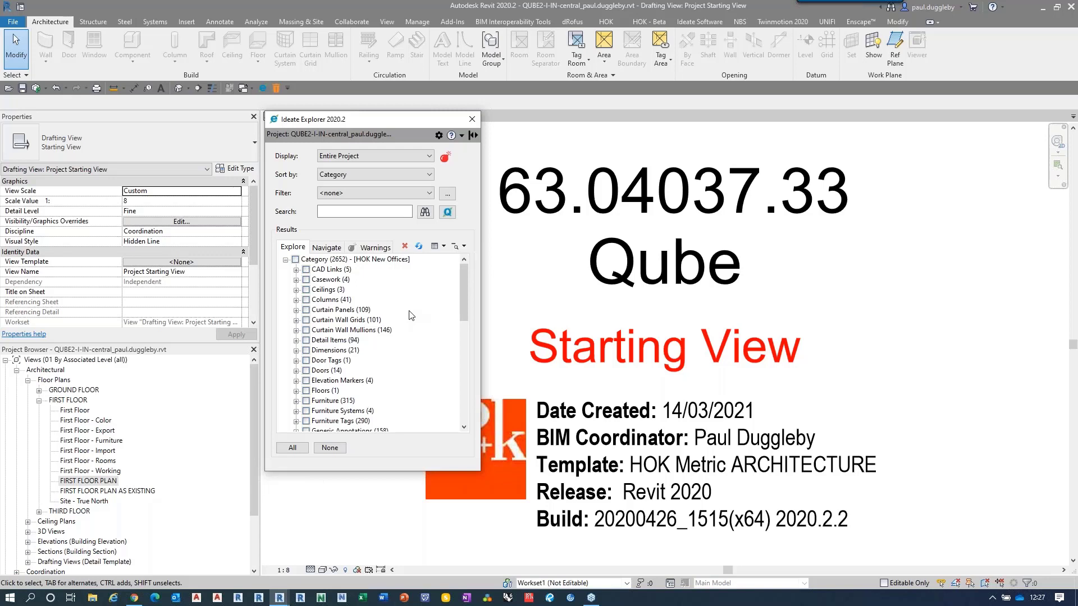
{"action": "left_click", "coordinate": [297, 270]}
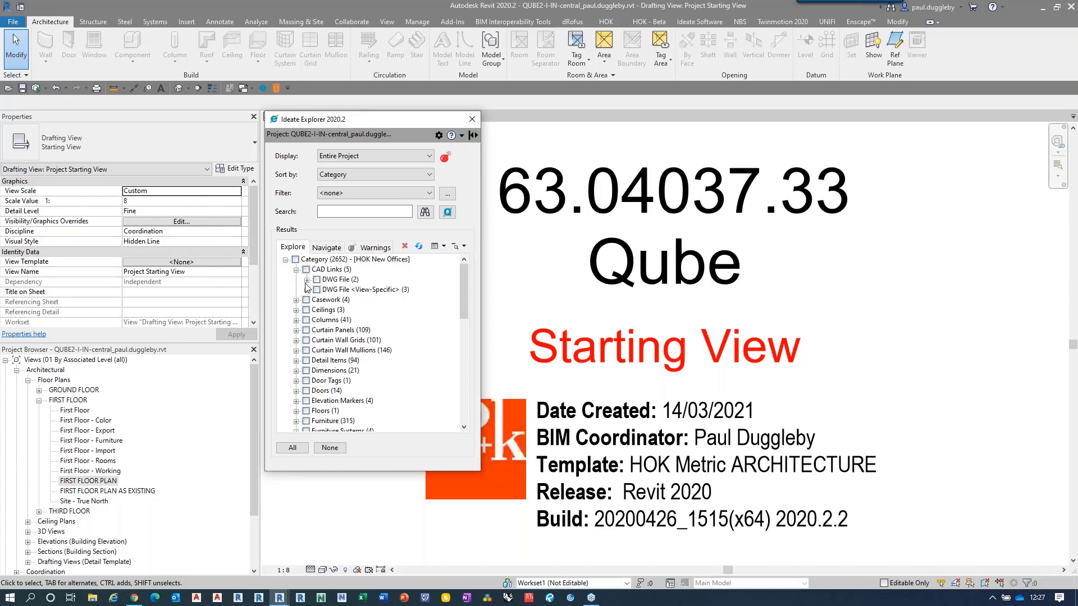
{"action": "left_click", "coordinate": [307, 280]}
{"action": "left_click", "coordinate": [318, 290]}
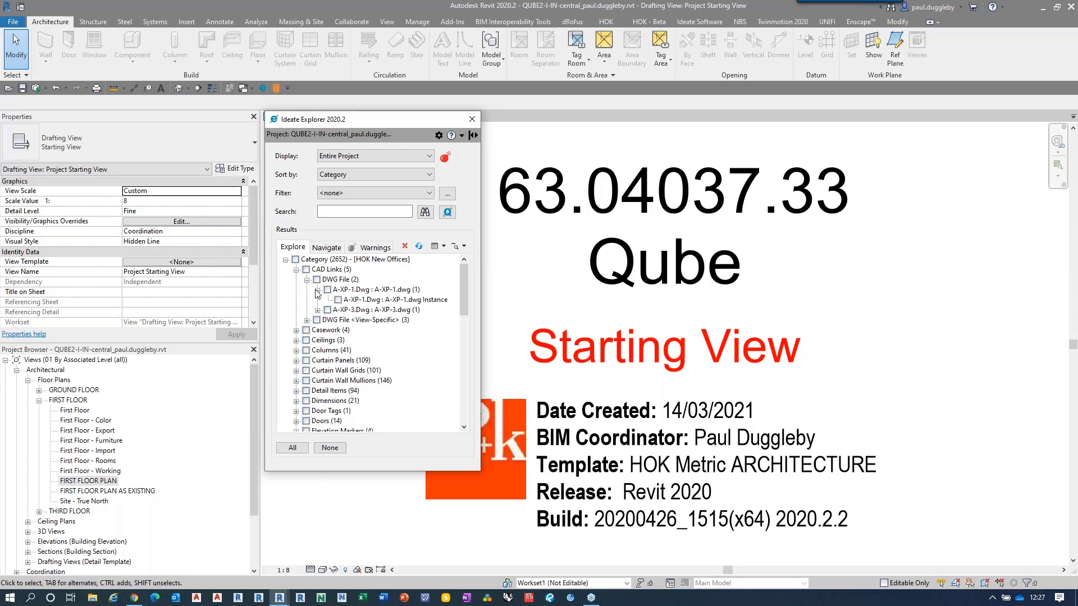
{"action": "left_click", "coordinate": [362, 300]}
{"action": "double_click", "coordinate": [362, 300]}
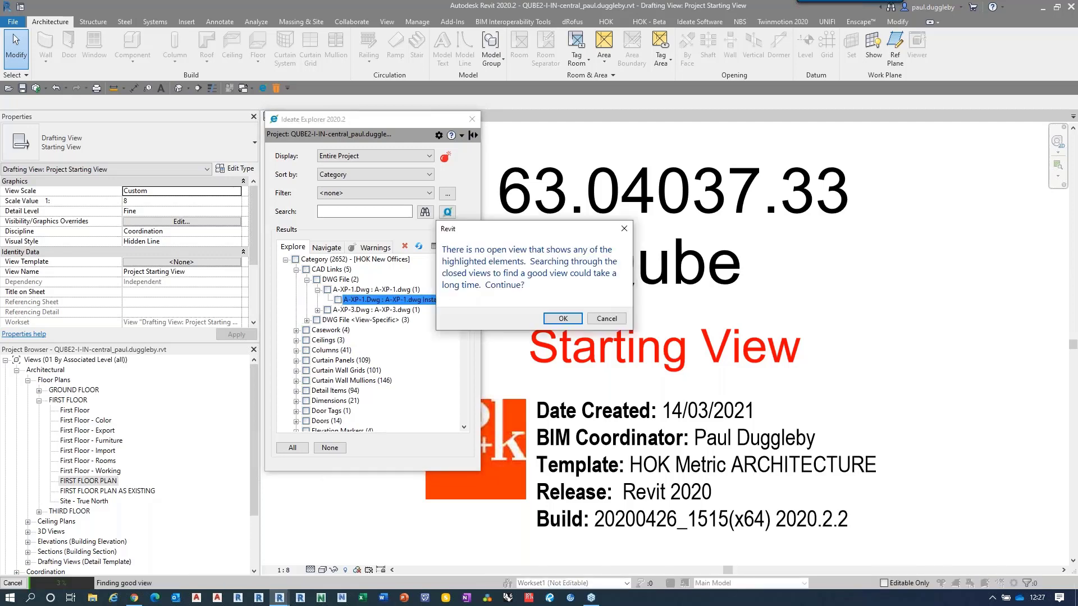
{"action": "left_click", "coordinate": [561, 319]}
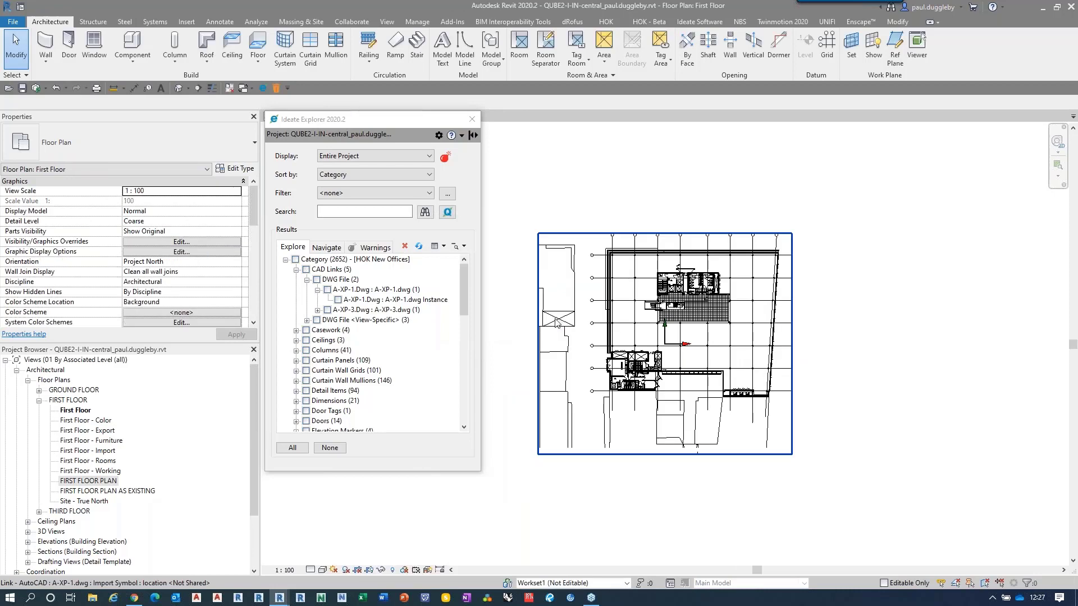
Step: Select the A-XP-1.dwg instance and examine the small linework near the origin within the First Floor plan
{"action": "left_click", "coordinate": [338, 300]}
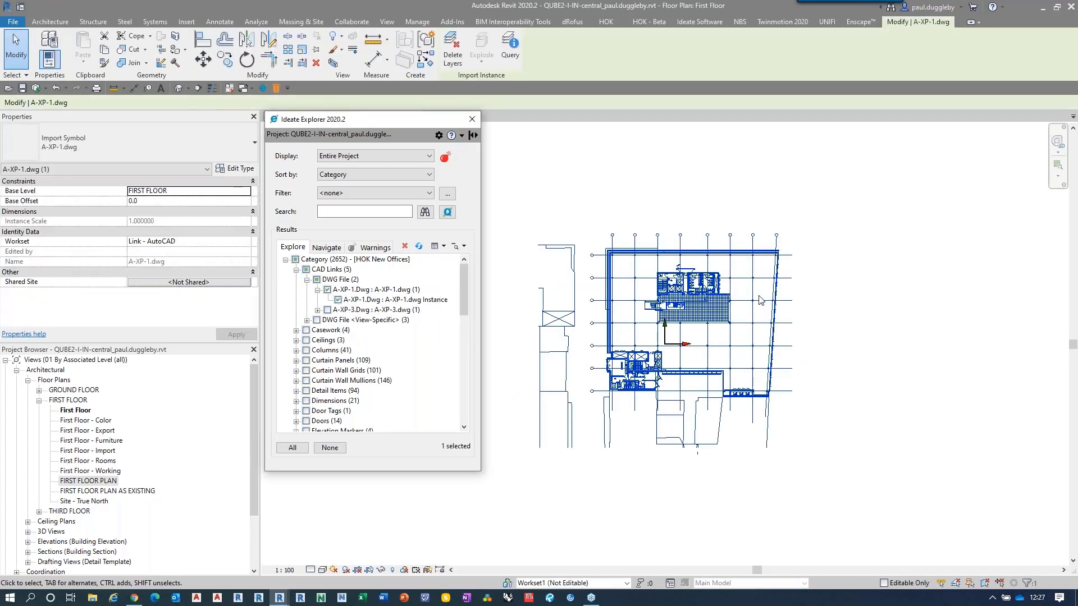
{"action": "scroll", "coordinate": [682, 333], "scroll_direction": "up", "scroll_amount": 3}
{"action": "scroll", "coordinate": [685, 348], "scroll_direction": "up", "scroll_amount": 8}
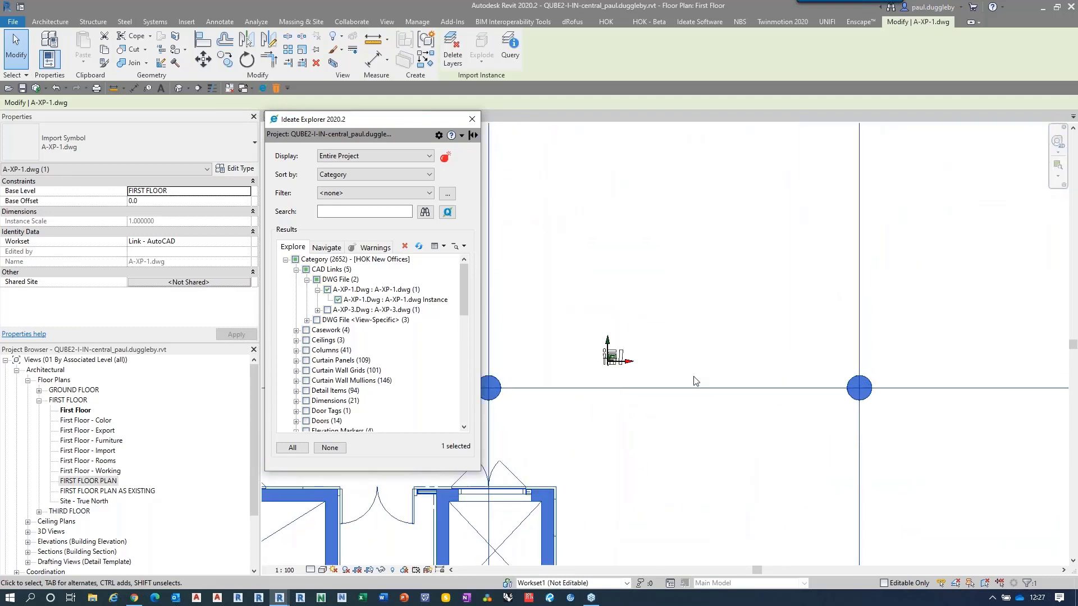
{"action": "scroll", "coordinate": [694, 378], "scroll_direction": "up", "scroll_amount": 5}
{"action": "scroll", "coordinate": [725, 313], "scroll_direction": "down", "scroll_amount": 5}
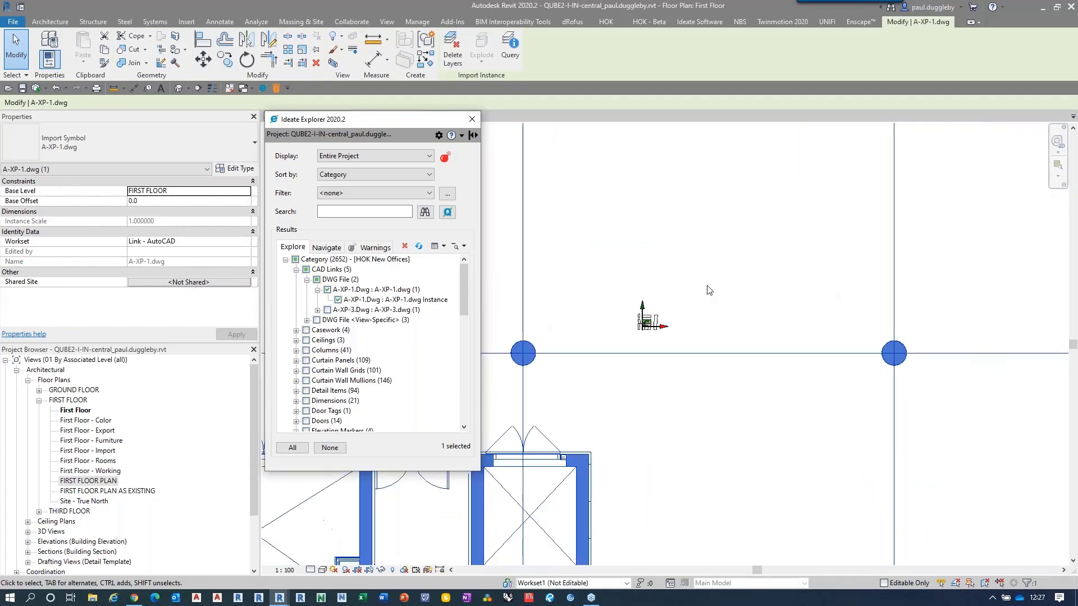
{"action": "scroll", "coordinate": [709, 290], "scroll_direction": "down", "scroll_amount": 2}
{"action": "scroll", "coordinate": [692, 302], "scroll_direction": "up", "scroll_amount": 4}
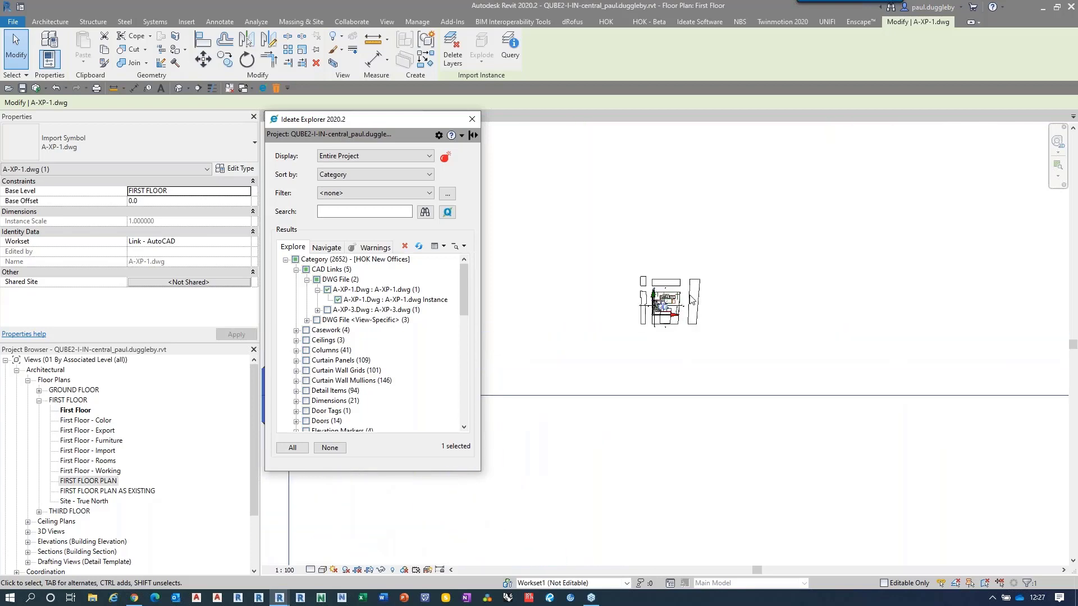
{"action": "scroll", "coordinate": [692, 302], "scroll_direction": "up", "scroll_amount": 8}
{"action": "scroll", "coordinate": [681, 296], "scroll_direction": "down", "scroll_amount": 4}
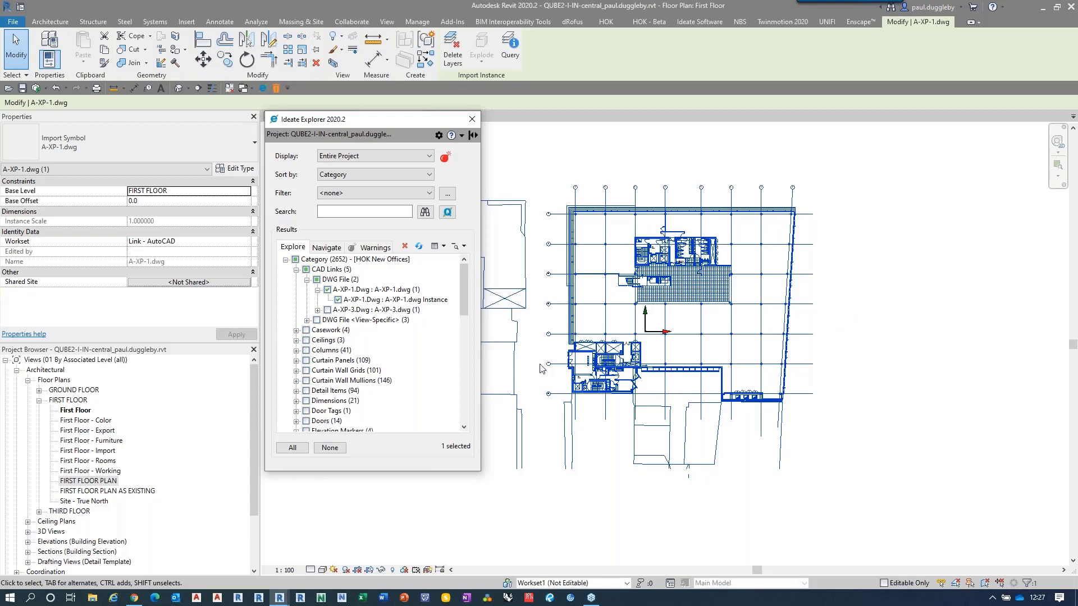
Step: Set the A-XP-1.dwg link type's import units to millimeter and its scale factor to 1
{"action": "left_click_drag", "start_coordinate": [381, 116], "coordinate": [397, 130]}
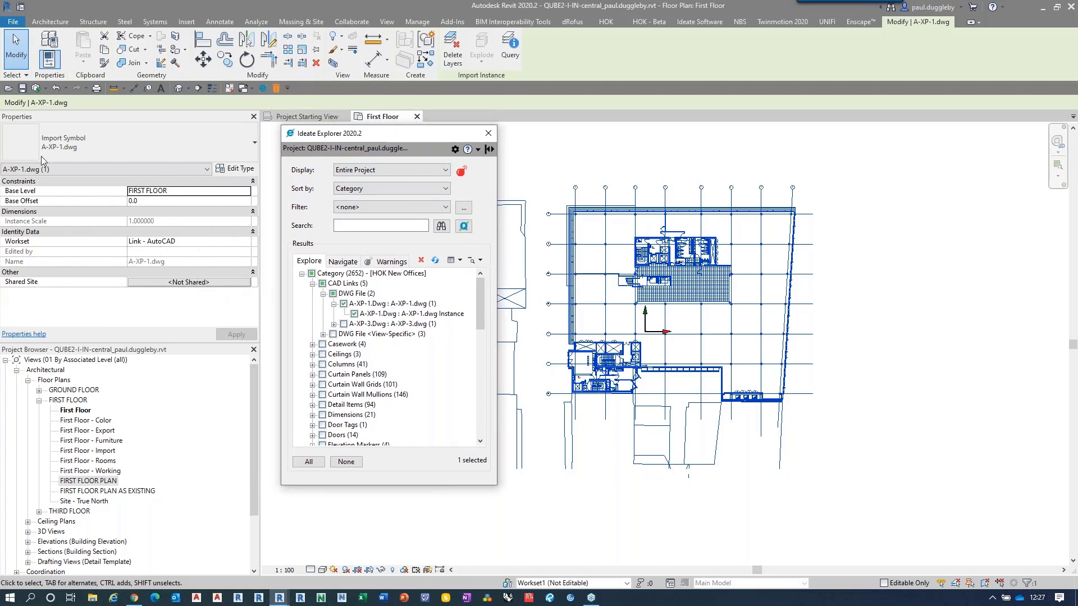
{"action": "left_click", "coordinate": [236, 169]}
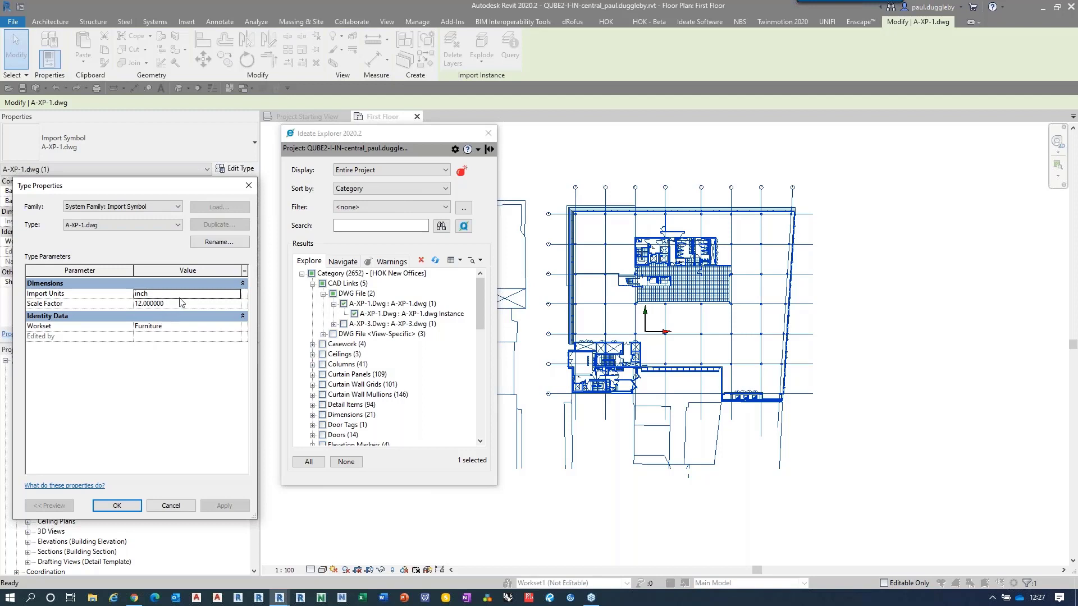
{"action": "left_click", "coordinate": [182, 295]}
{"action": "left_click", "coordinate": [186, 294]}
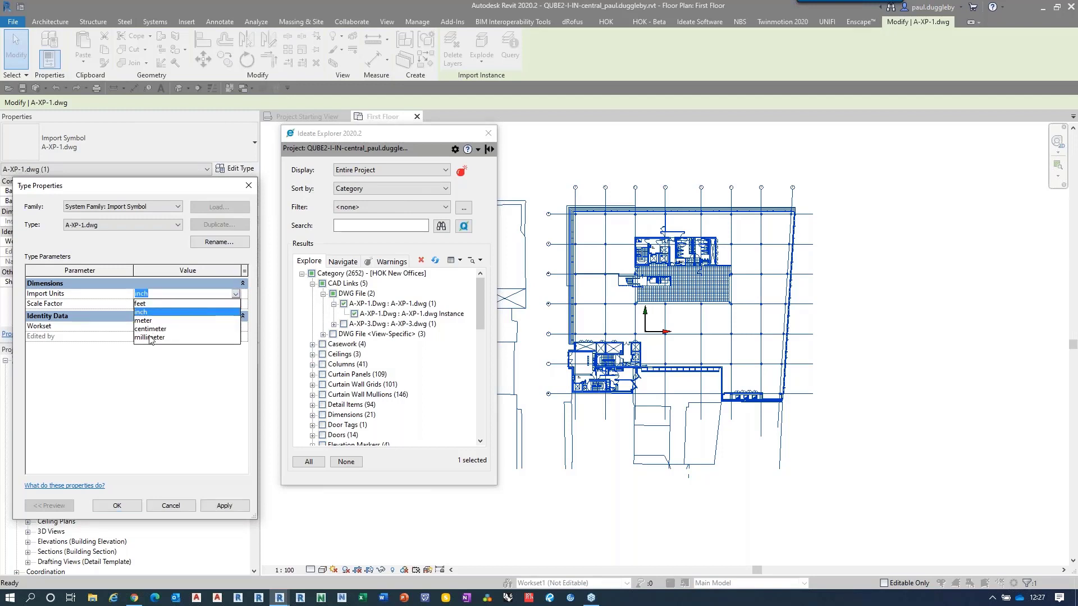
{"action": "left_click", "coordinate": [149, 338]}
{"action": "left_click_drag", "start_coordinate": [170, 305], "coordinate": [106, 305]}
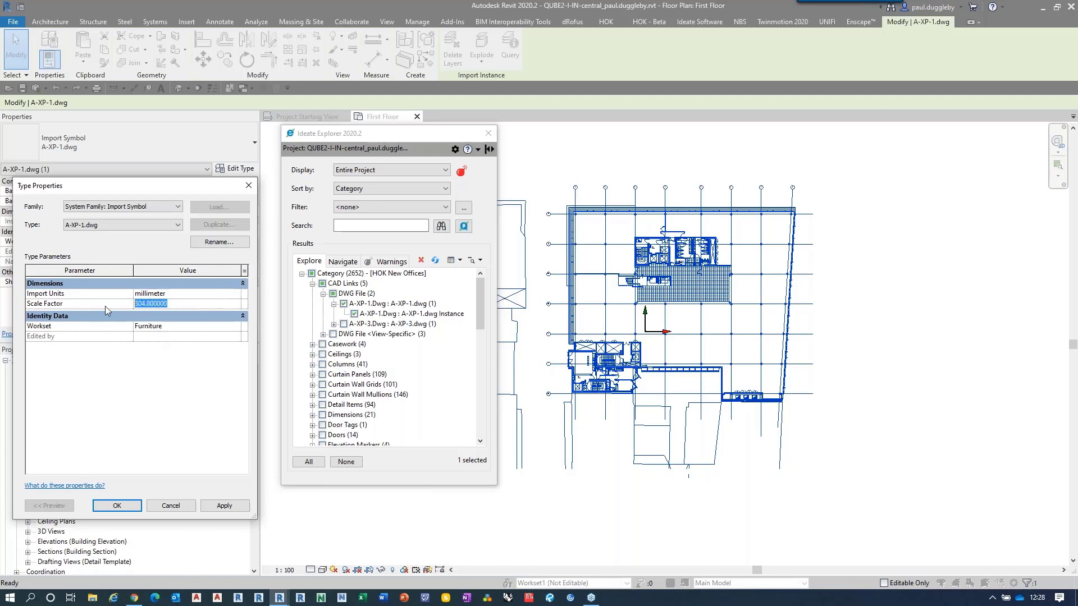
{"action": "type", "text": "1"}
Step: Assign the A-XP-1.dwg link type to the Link - AutoCAD workset and apply the type property changes
{"action": "left_click", "coordinate": [171, 327]}
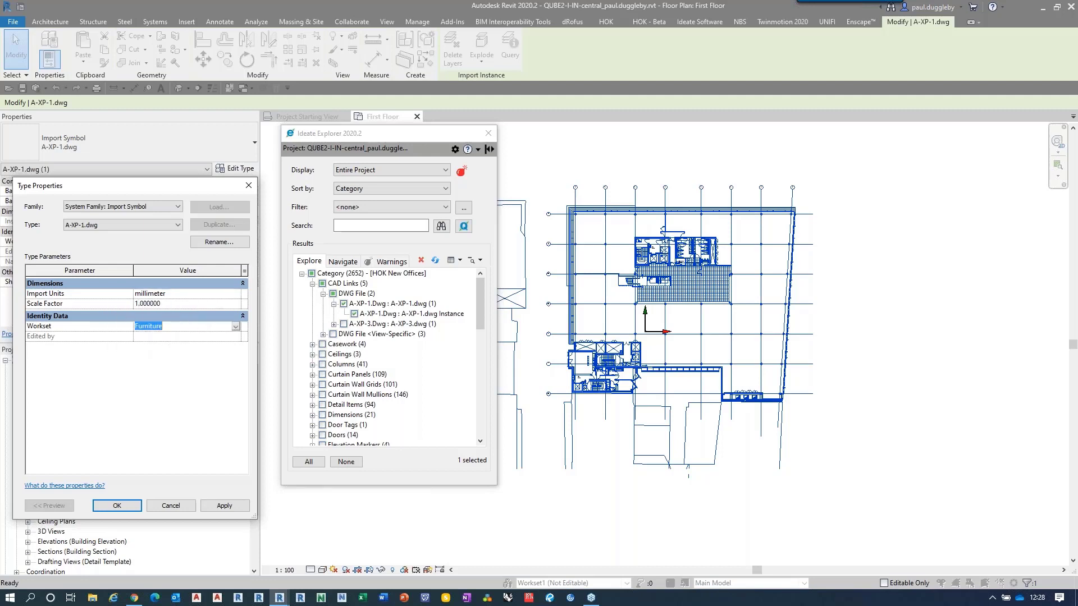
{"action": "left_click", "coordinate": [236, 326]}
{"action": "left_click", "coordinate": [159, 368]}
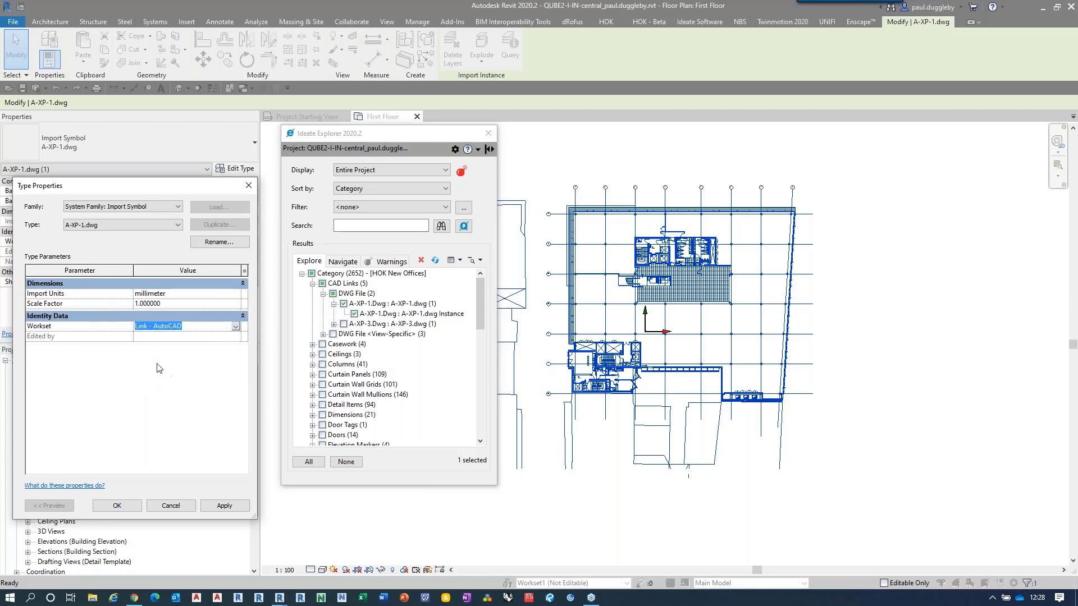
{"action": "left_click", "coordinate": [118, 507]}
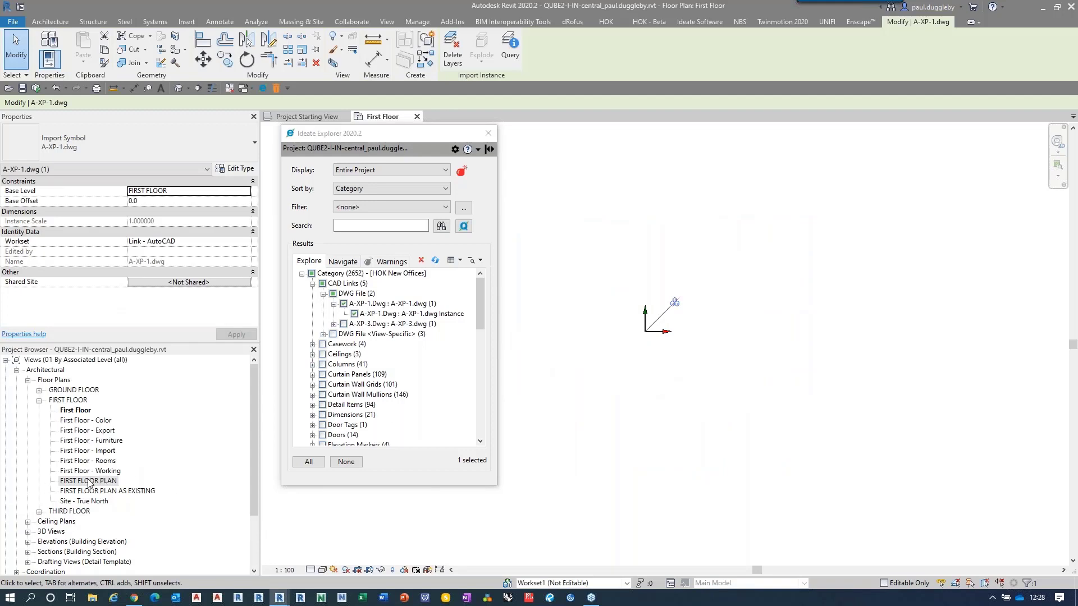
Step: Open the FIRST FLOOR PLAN view, fit the whole plan in it and close Ideate Explorer
{"action": "double_click", "coordinate": [90, 481]}
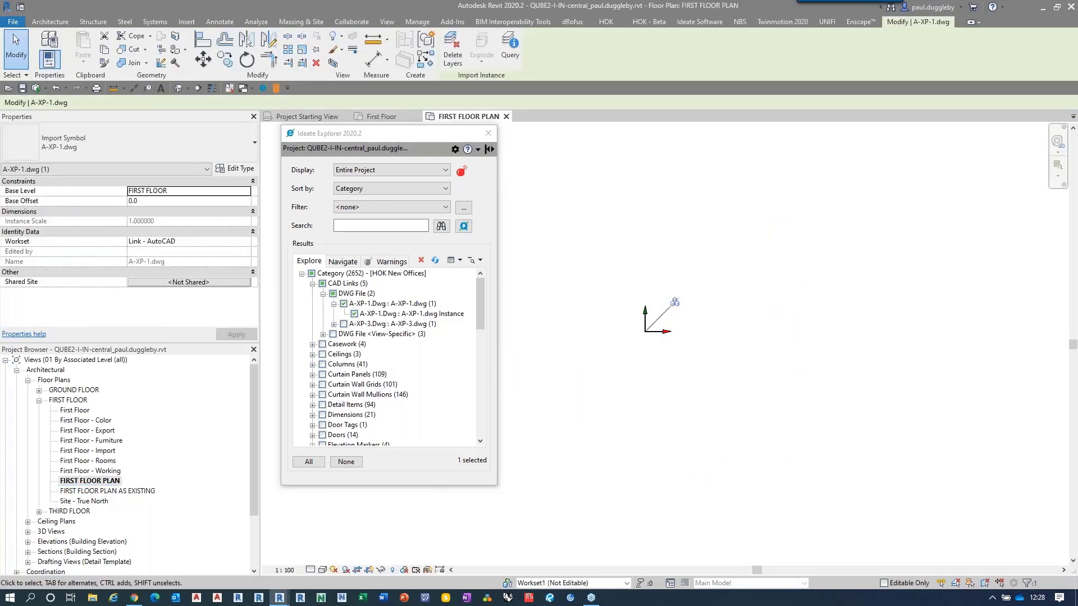
{"action": "left_click", "coordinate": [561, 521]}
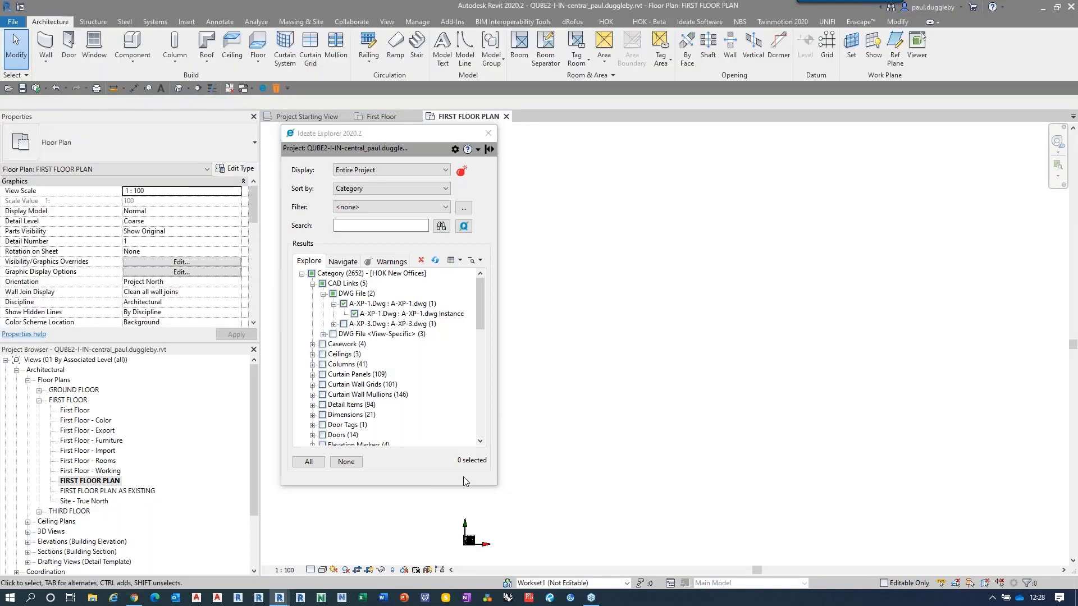
{"action": "left_click", "coordinate": [752, 414]}
{"action": "key", "text": "z"}
{"action": "key", "text": "e"}
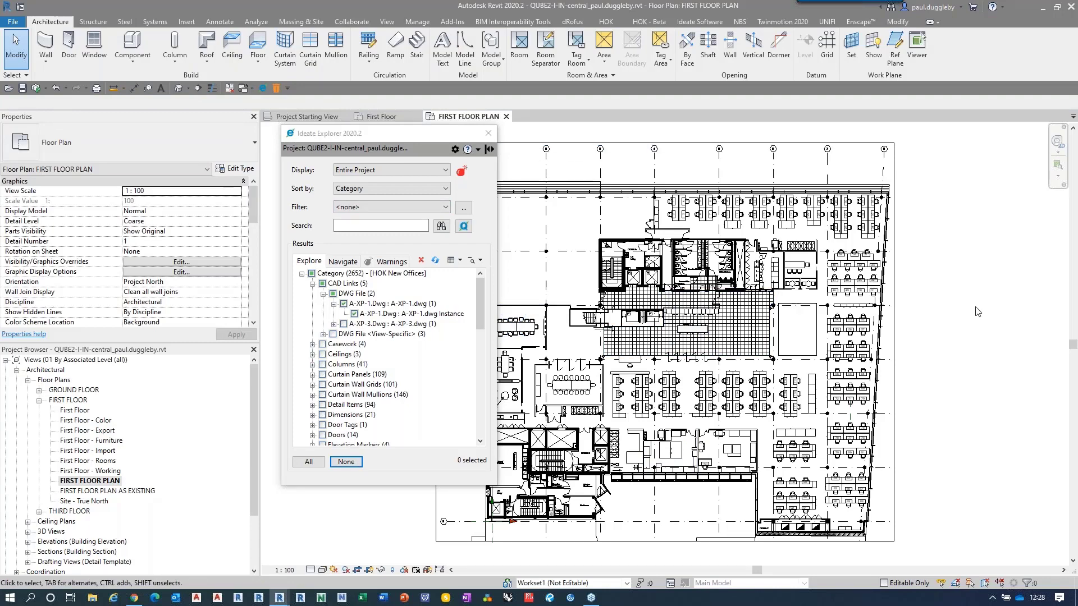
{"action": "left_click", "coordinate": [488, 138]}
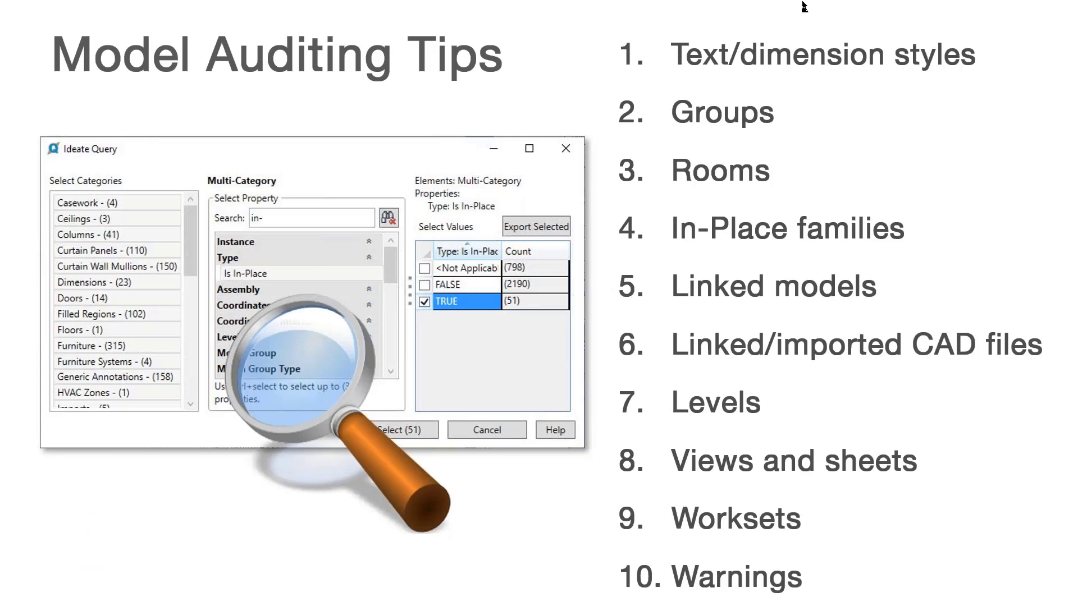
{"action": "left_click", "coordinate": [262, 424]}
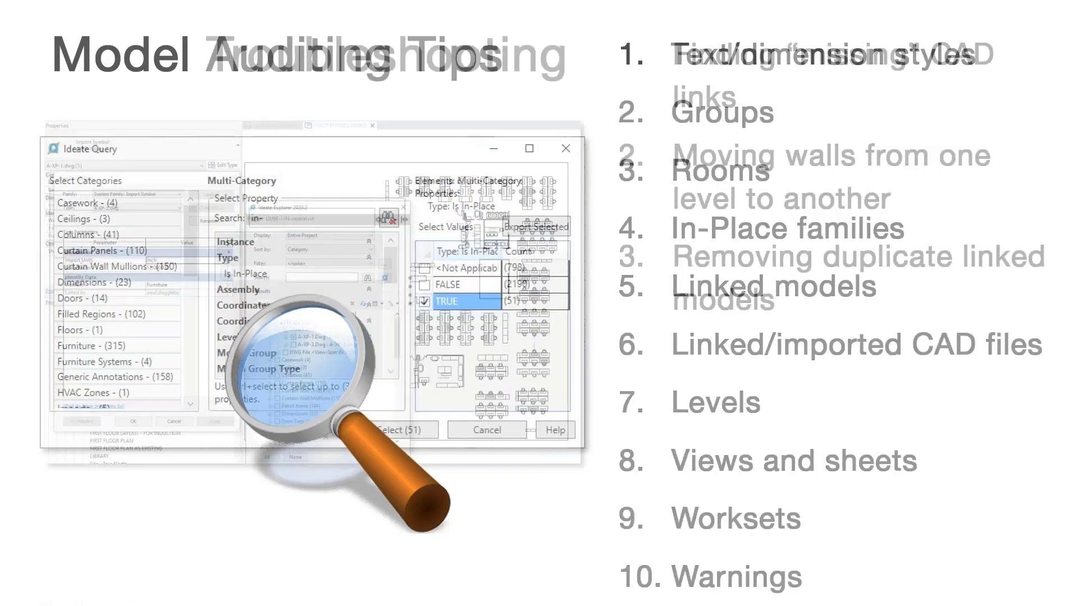
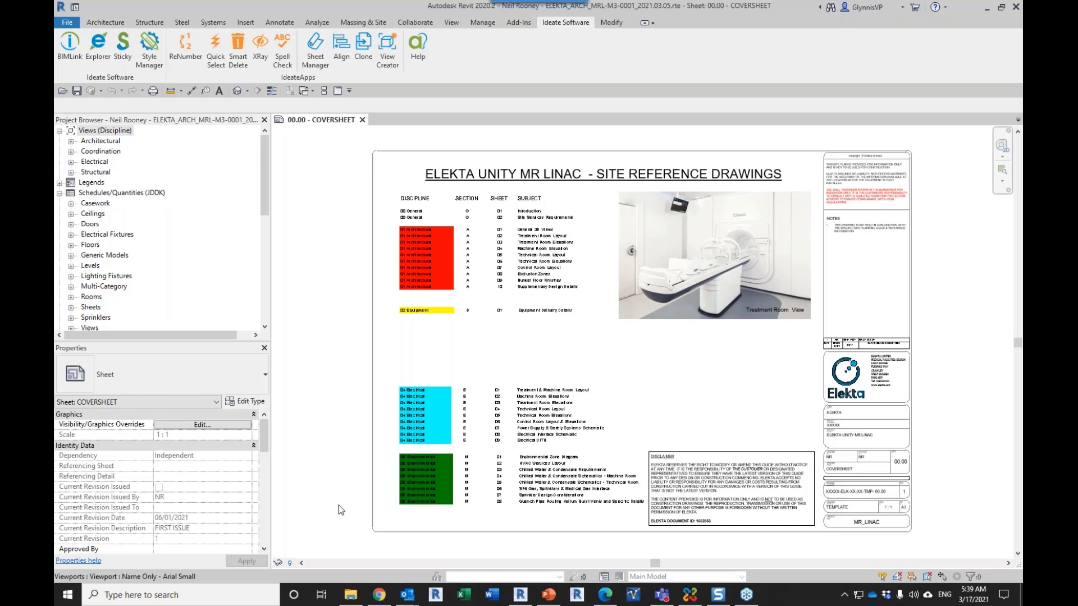
Step: Start a new Ideate BIMLink link by category, searching for "text" and choosing the Text Notes category
{"action": "left_click", "coordinate": [66, 53]}
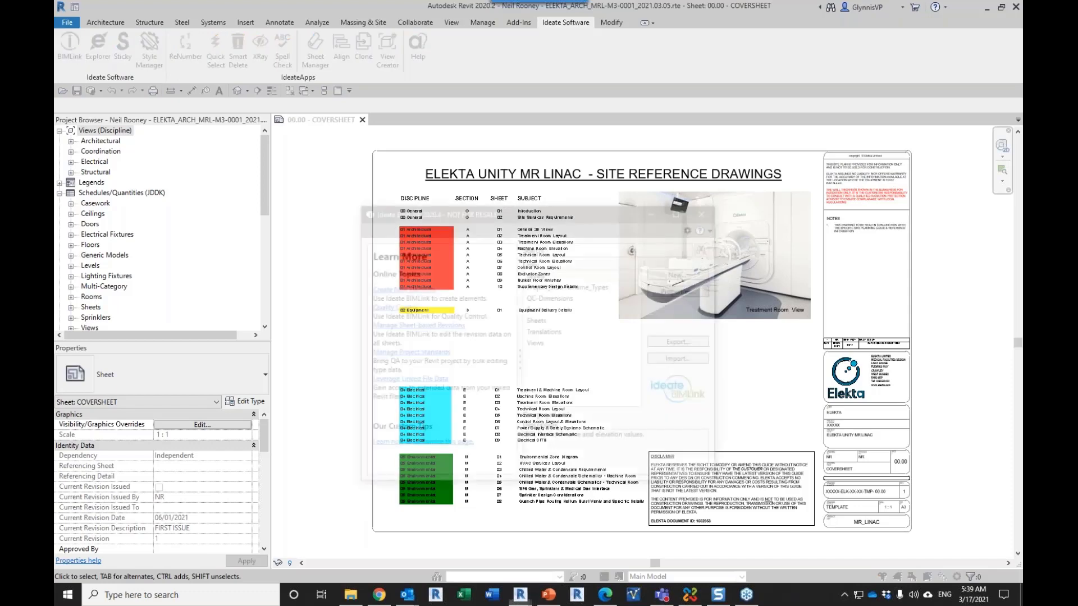
{"action": "left_click_drag", "start_coordinate": [485, 209], "coordinate": [488, 131]}
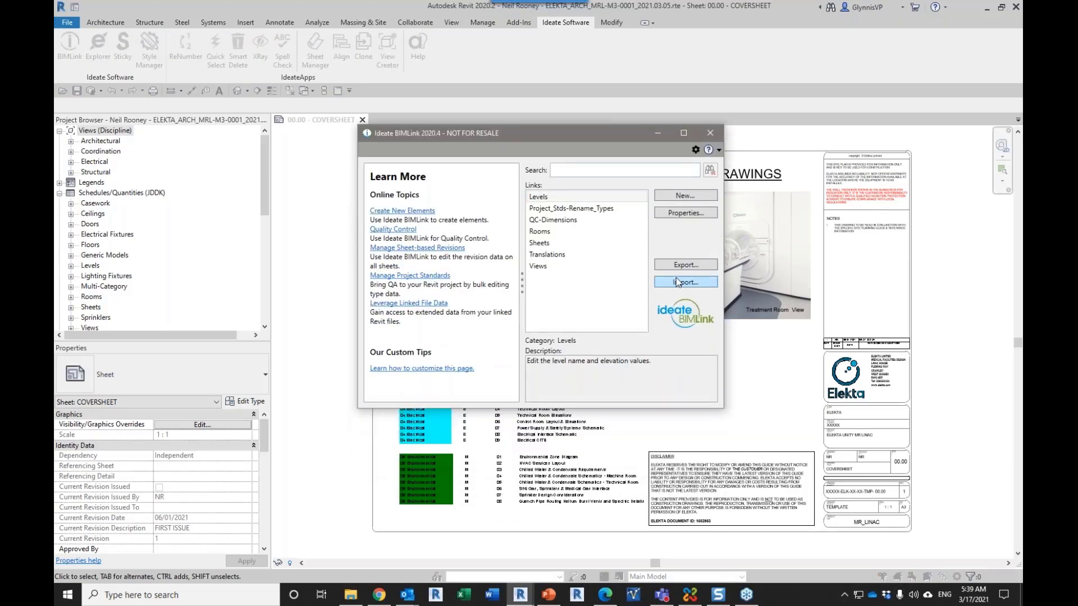
{"action": "left_click", "coordinate": [662, 195]}
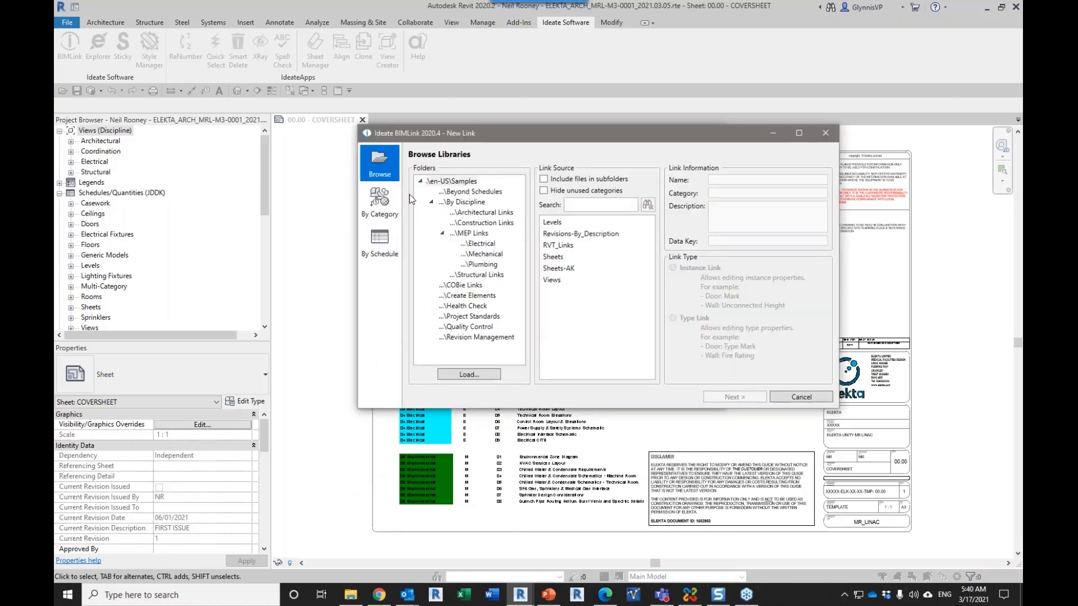
{"action": "left_click", "coordinate": [385, 203]}
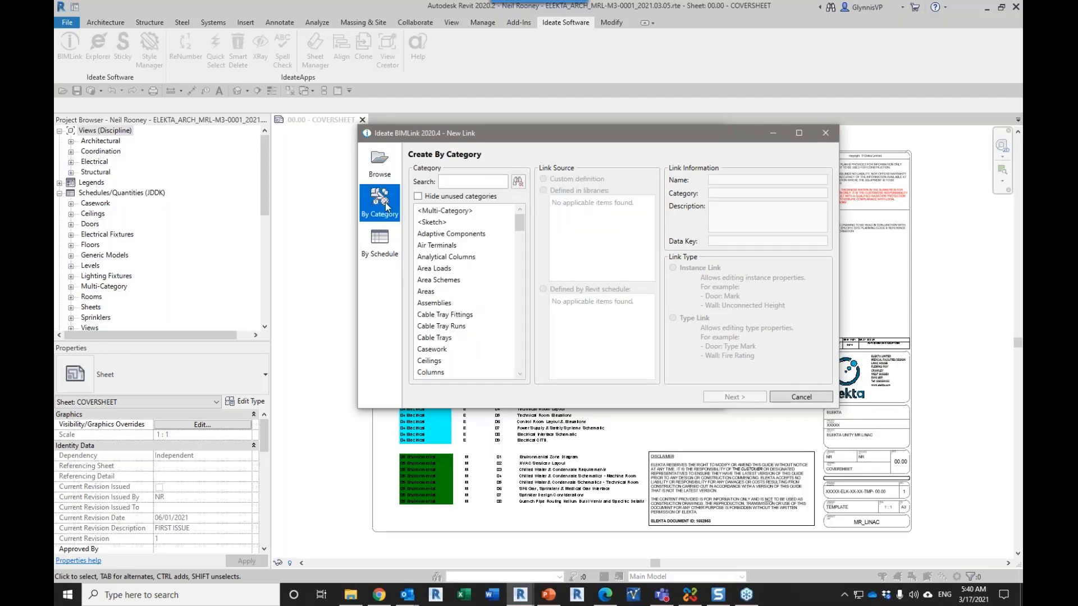
{"action": "left_click", "coordinate": [447, 181]}
{"action": "type", "text": "text"}
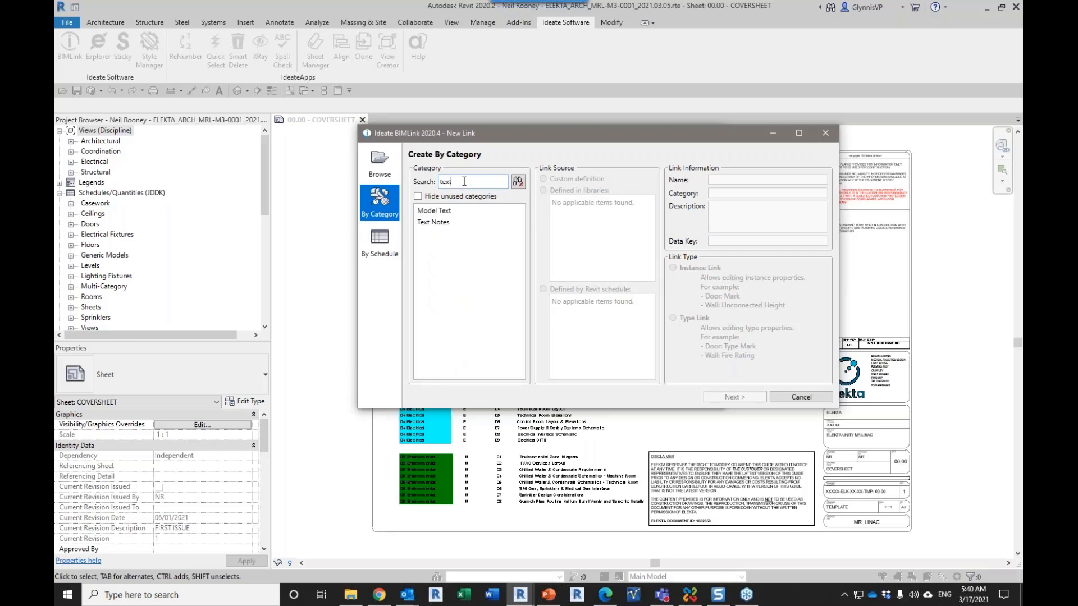
{"action": "left_click", "coordinate": [434, 223]}
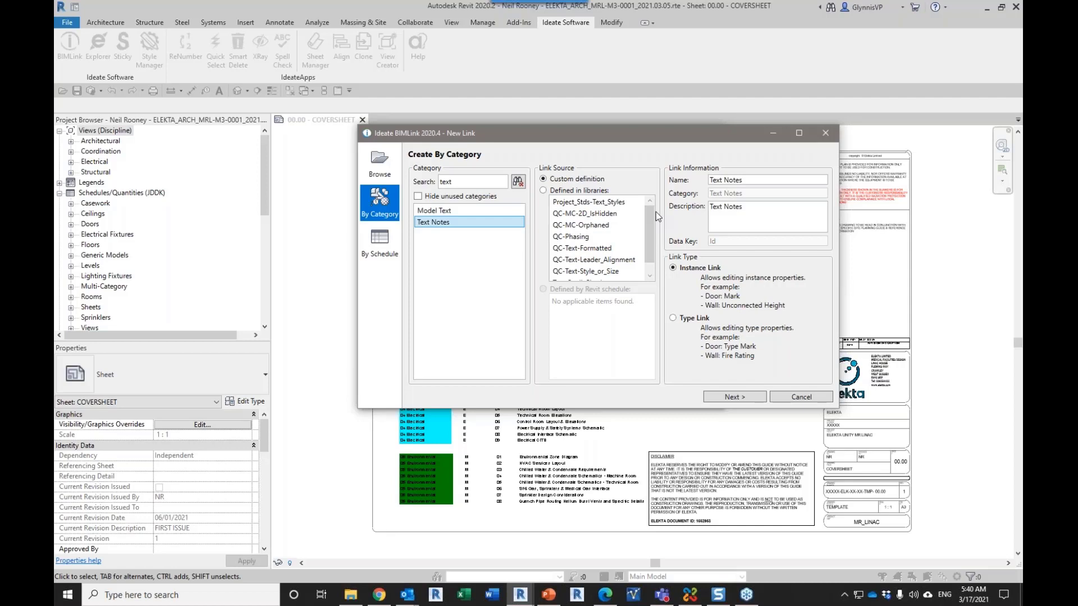
Step: Compare the descriptions of the library-defined text links and create the new link from the Text-Spell_Check definition
{"action": "scroll", "coordinate": [649, 236], "scroll_direction": "down", "scroll_amount": 1}
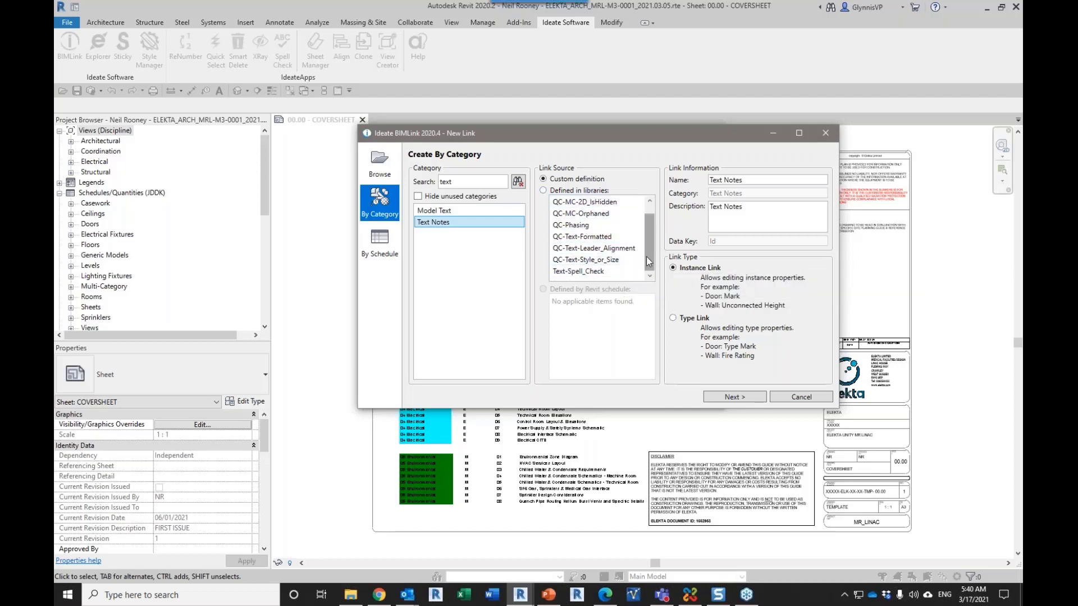
{"action": "left_click_drag", "start_coordinate": [647, 258], "coordinate": [650, 231]}
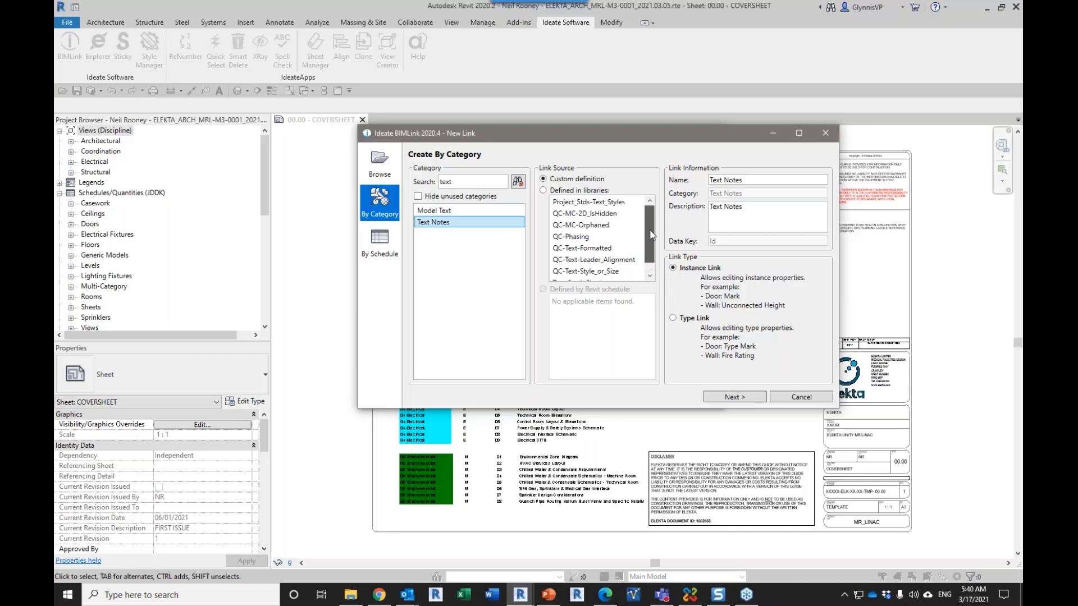
{"action": "left_click", "coordinate": [590, 201]}
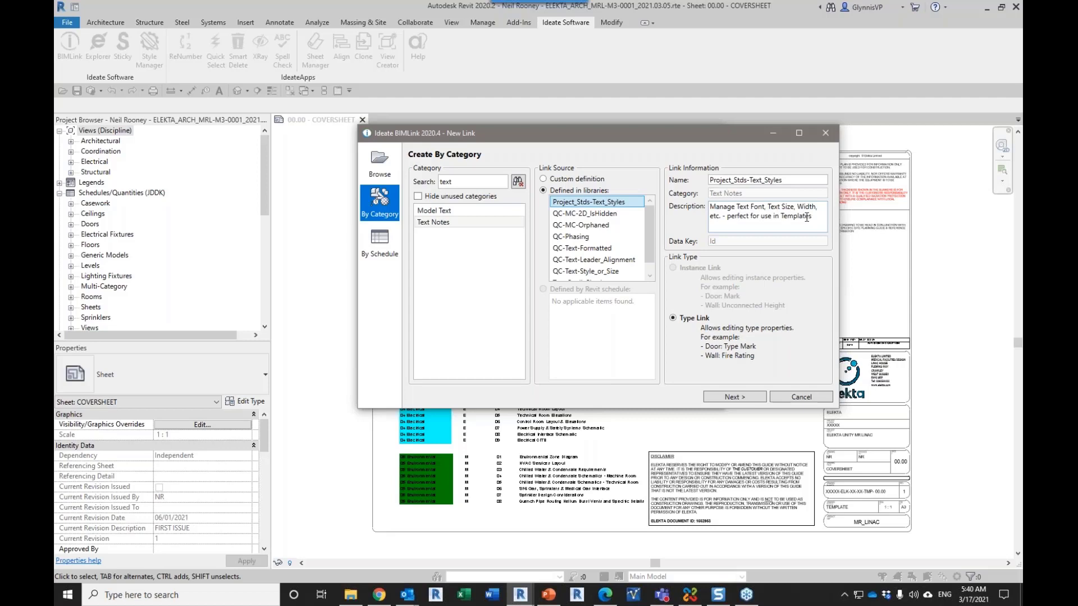
{"action": "left_click", "coordinate": [602, 215]}
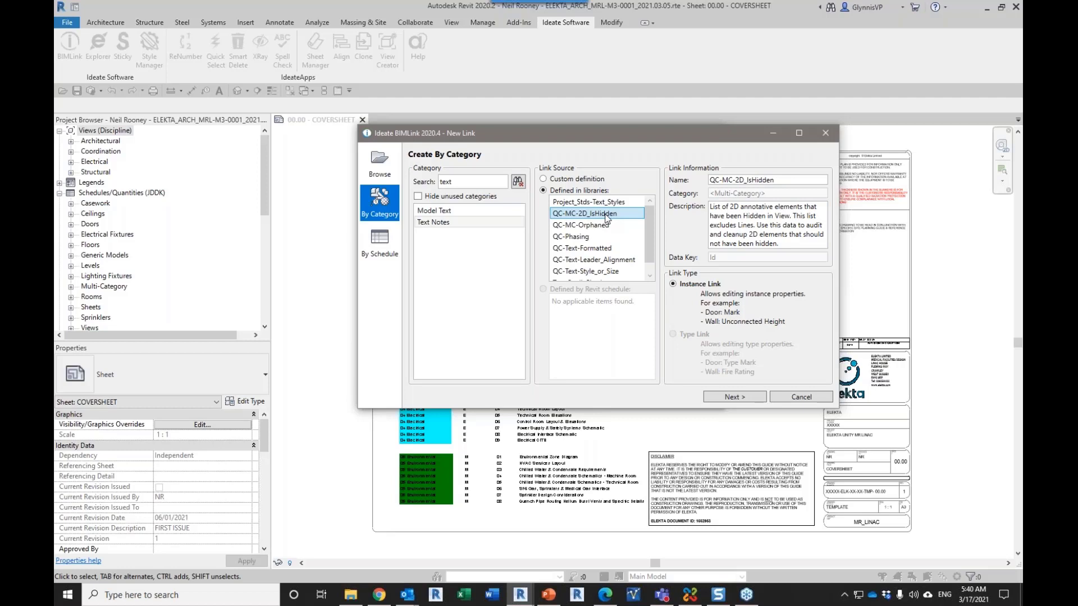
{"action": "left_click", "coordinate": [603, 249]}
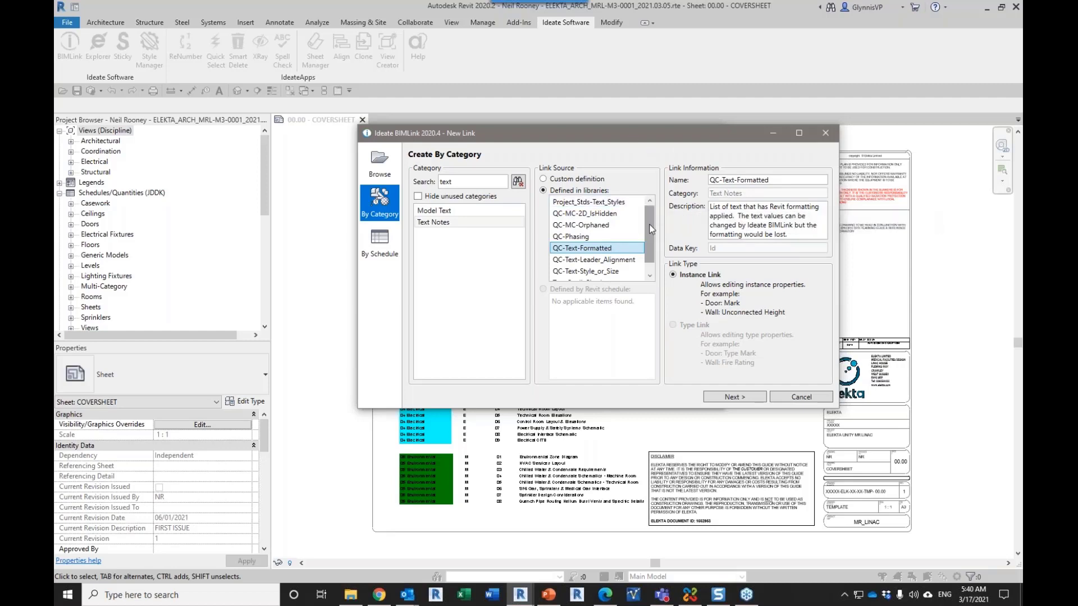
{"action": "scroll", "coordinate": [623, 253], "scroll_direction": "down", "scroll_amount": 1}
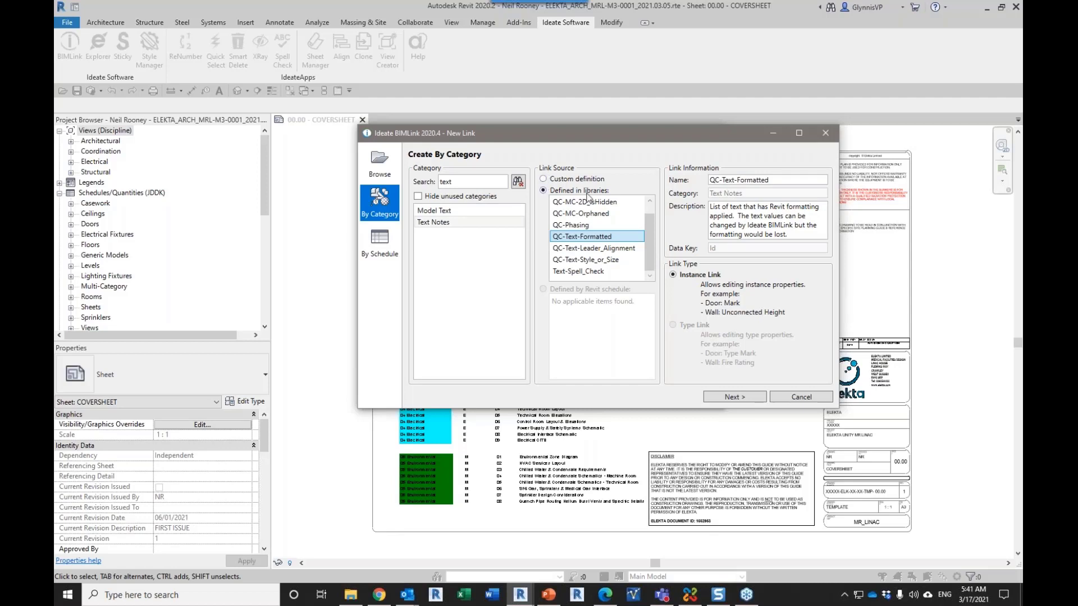
{"action": "left_click", "coordinate": [593, 274]}
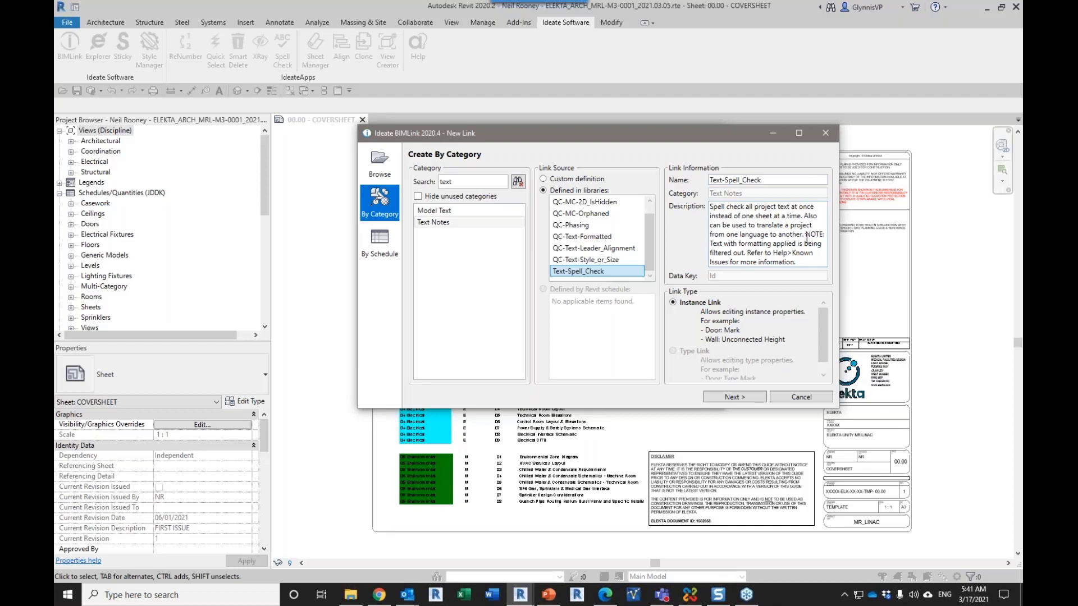
{"action": "left_click_drag", "start_coordinate": [806, 234], "coordinate": [819, 260]}
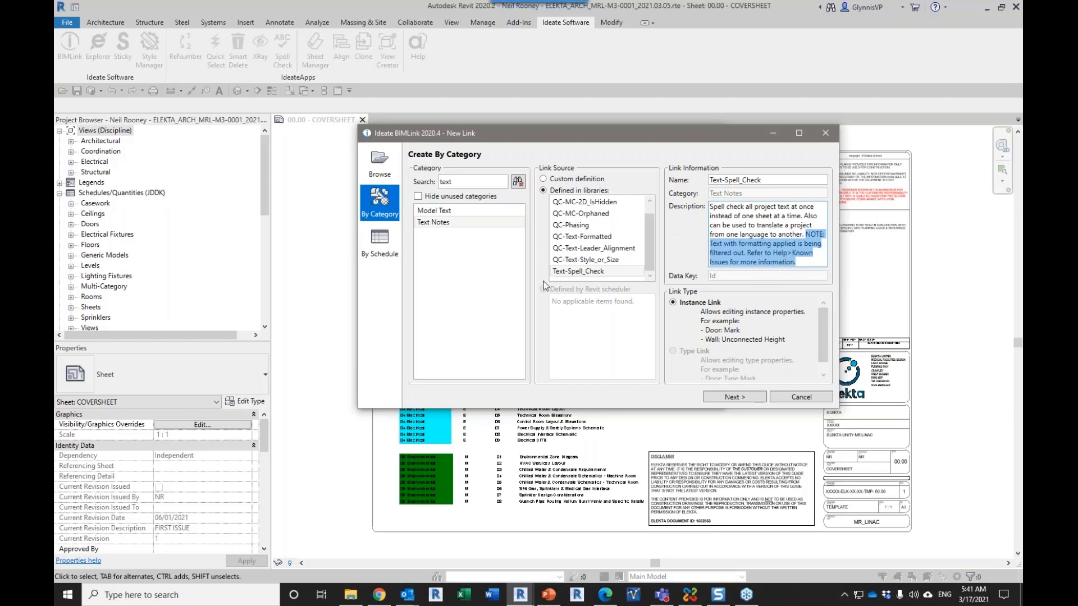
{"action": "left_click", "coordinate": [559, 273]}
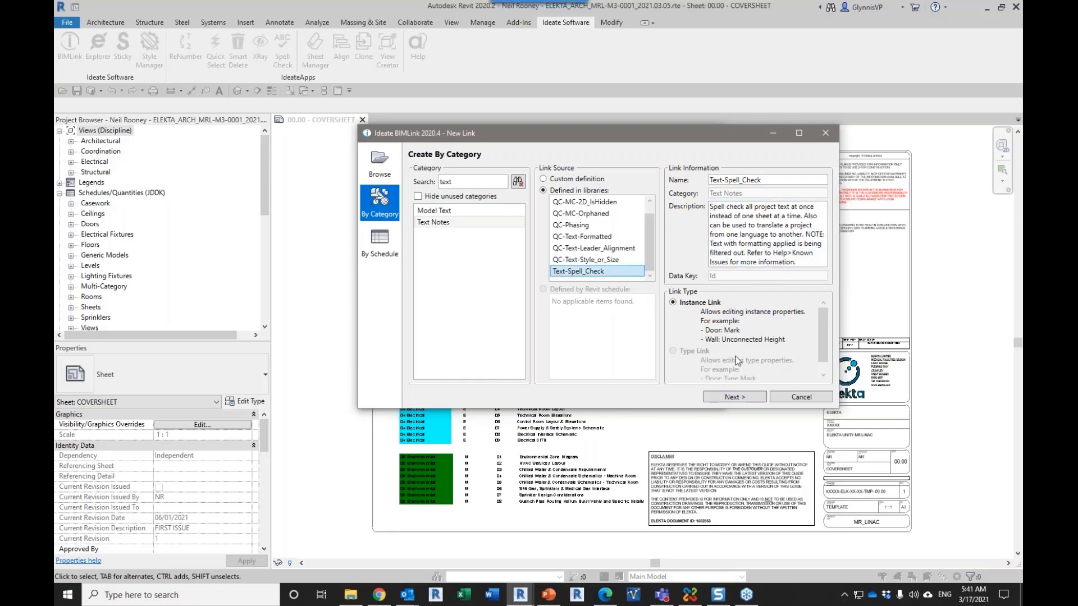
{"action": "left_click", "coordinate": [743, 395]}
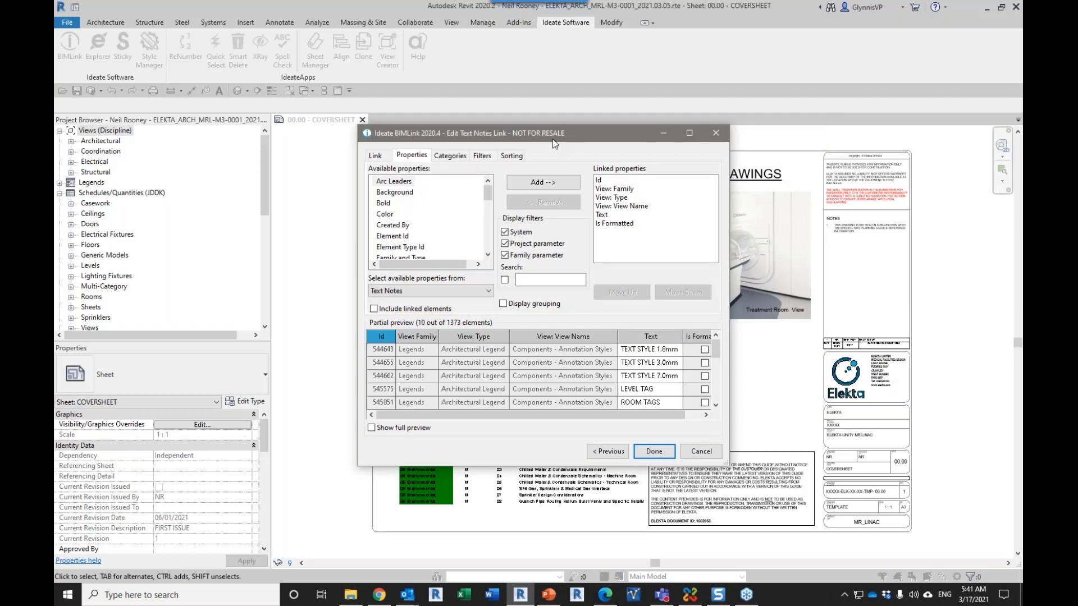
Step: Review the link's View: Family, View: Type, View: View Name, Text and Is Formatted properties and the available property sources
{"action": "left_click_drag", "start_coordinate": [547, 143], "coordinate": [494, 117]}
{"action": "left_click", "coordinate": [361, 263]}
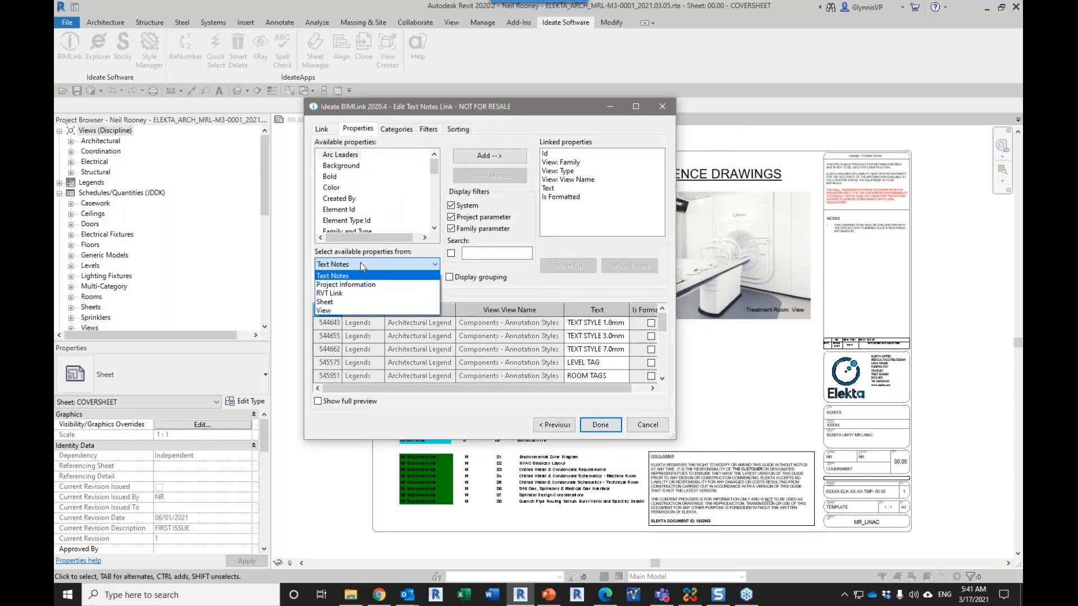
{"action": "left_click", "coordinate": [360, 262]}
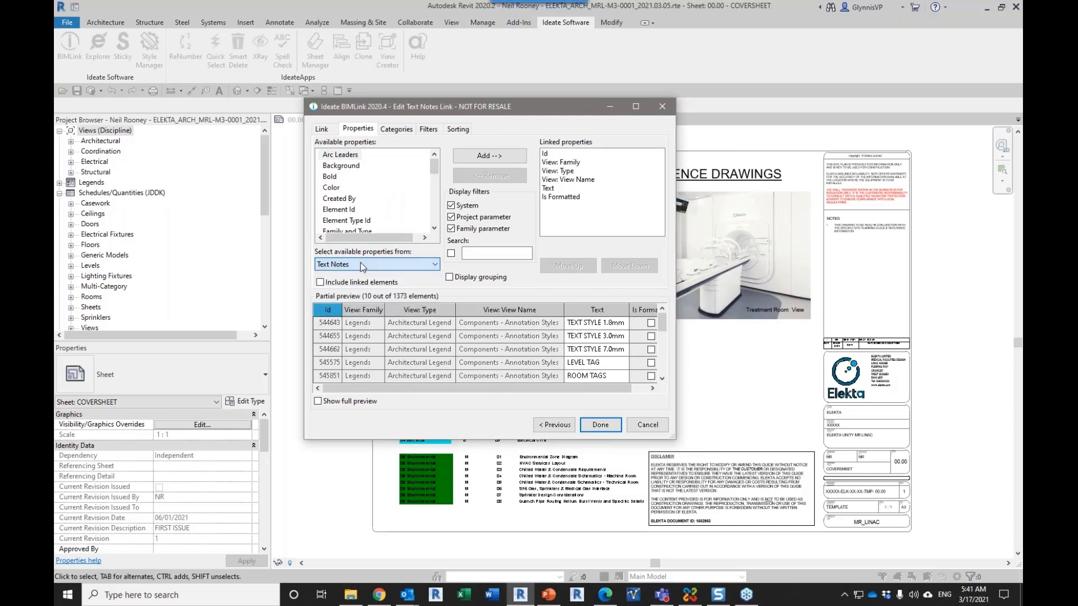
{"action": "left_click", "coordinate": [570, 163]}
{"action": "left_click", "coordinate": [564, 171]}
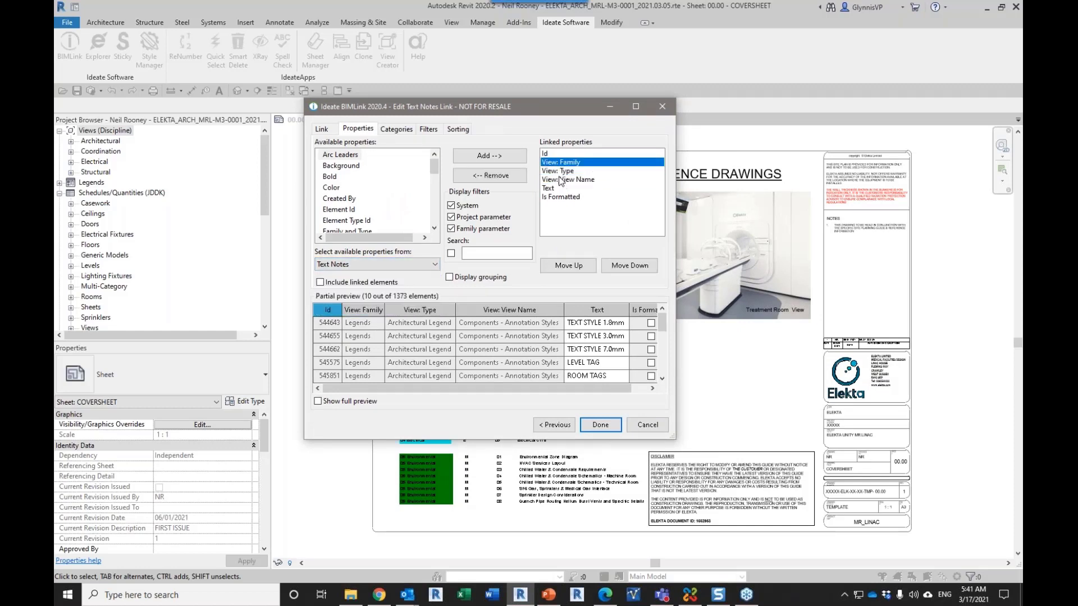
{"action": "left_click", "coordinate": [561, 179]}
{"action": "left_click", "coordinate": [392, 263]}
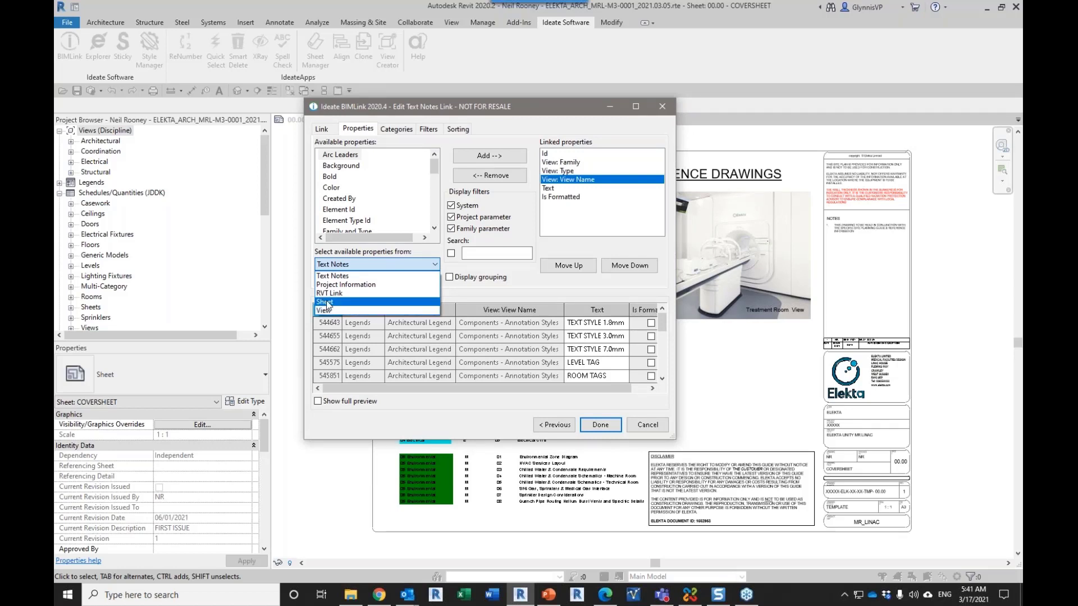
{"action": "left_click", "coordinate": [548, 192]}
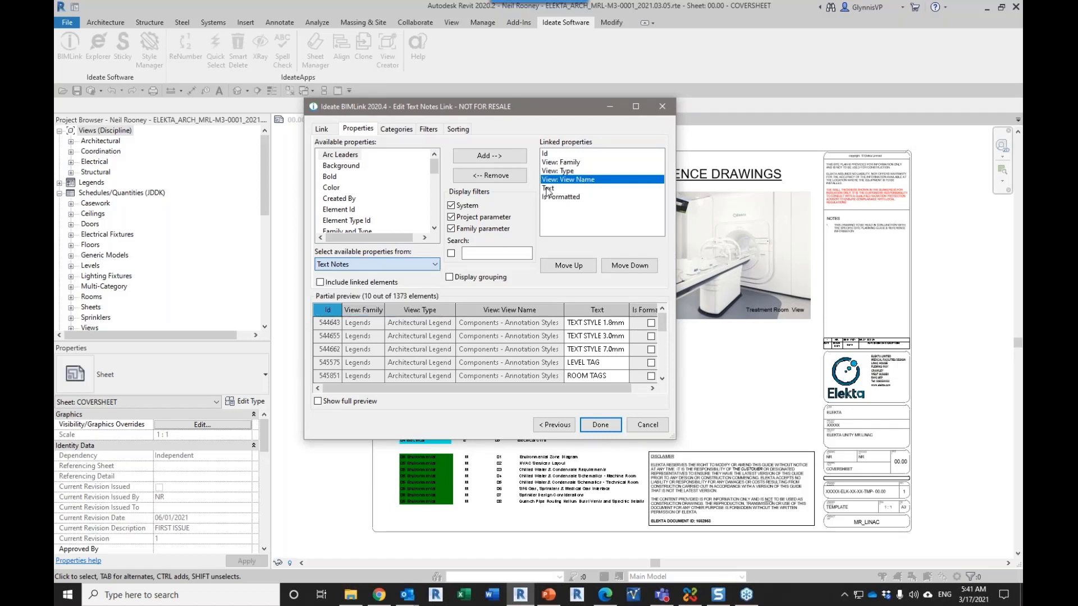
{"action": "left_click", "coordinate": [549, 189]}
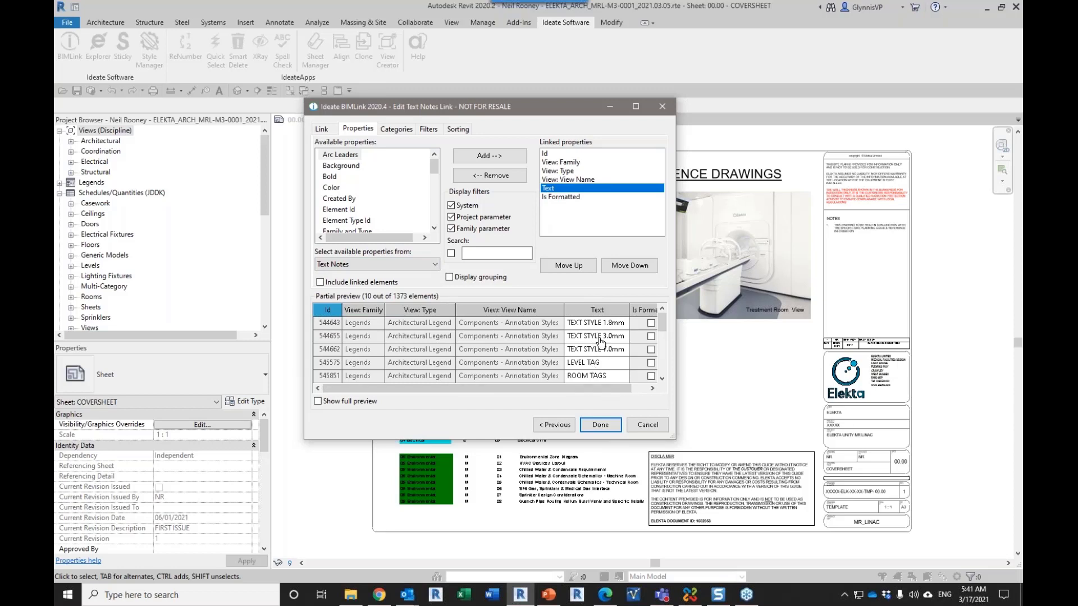
{"action": "left_click", "coordinate": [562, 197]}
Step: Enlarge the link editor and remove the property filter requiring Is Formatted to equal false
{"action": "left_click_drag", "start_coordinate": [674, 438], "coordinate": [763, 481]}
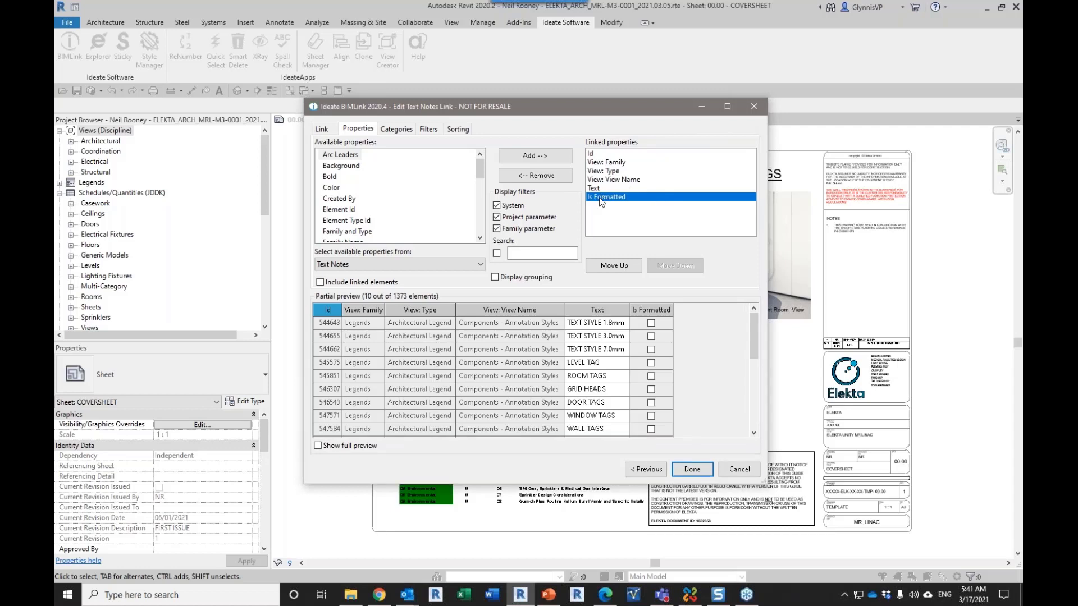
{"action": "left_click", "coordinate": [429, 128]}
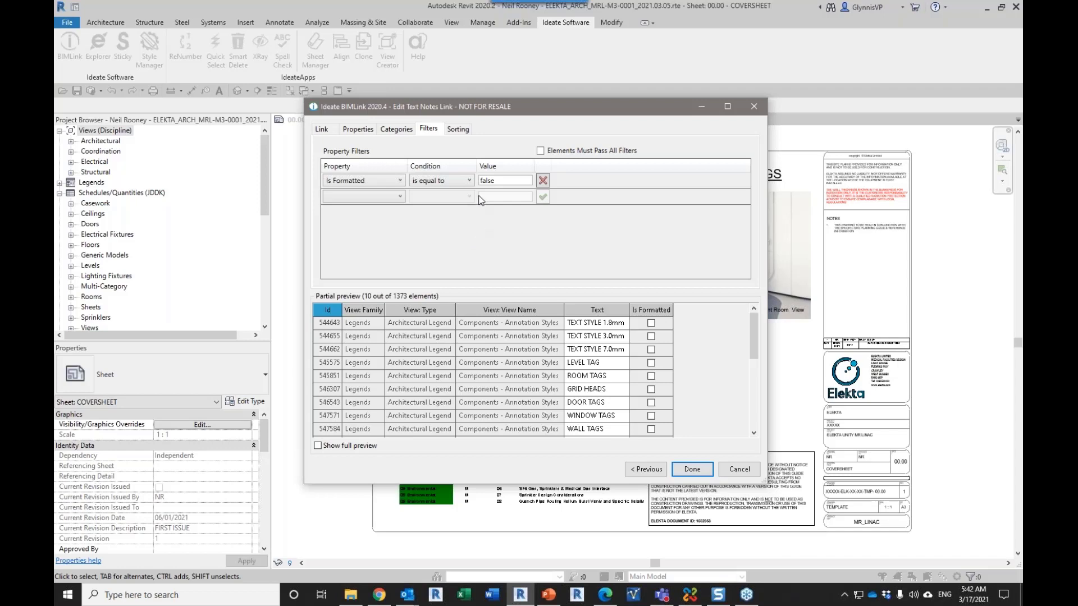
{"action": "left_click", "coordinate": [543, 180]}
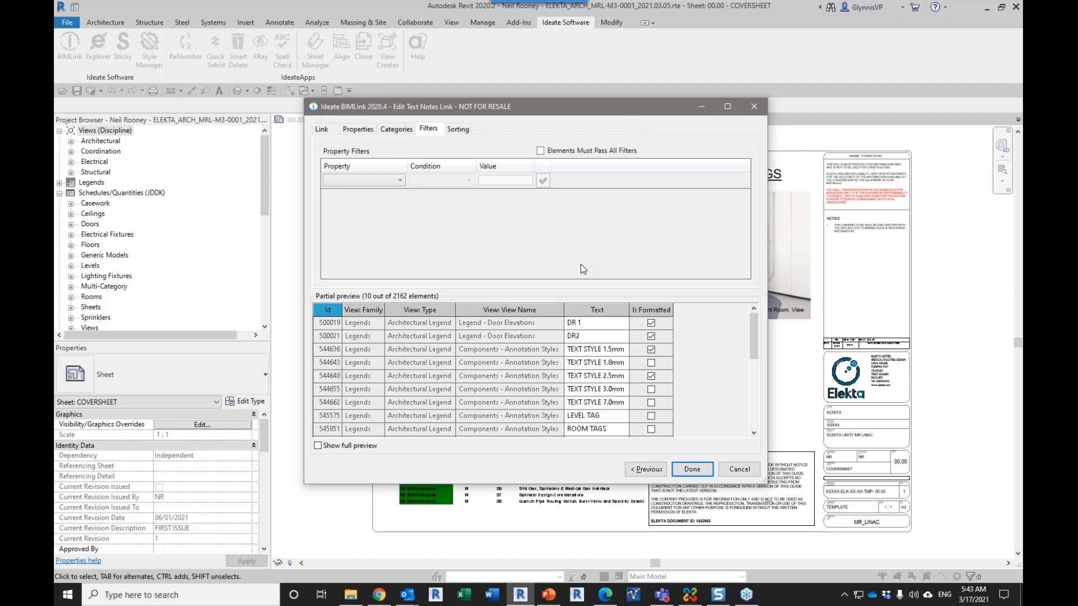
Step: Switch to the French Pseudo PDF in the browser and examine the pseudo-translated text from the coversheet through the General 3D Views sheet
{"action": "key", "text": "alt+Tab"}
{"action": "left_click", "coordinate": [547, 164]}
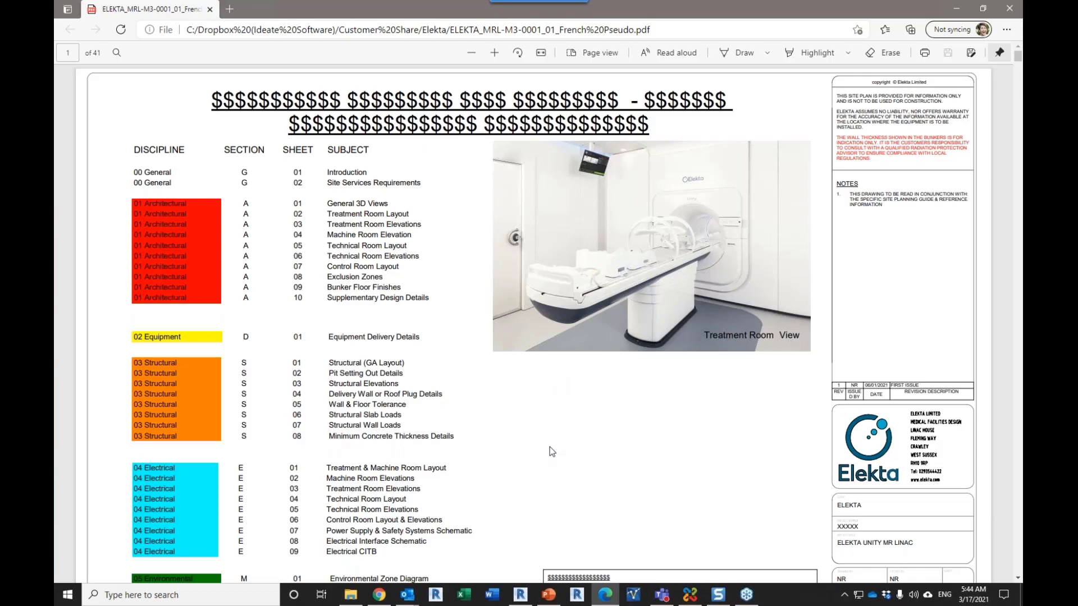
{"action": "scroll", "coordinate": [552, 451], "scroll_direction": "down", "scroll_amount": 8}
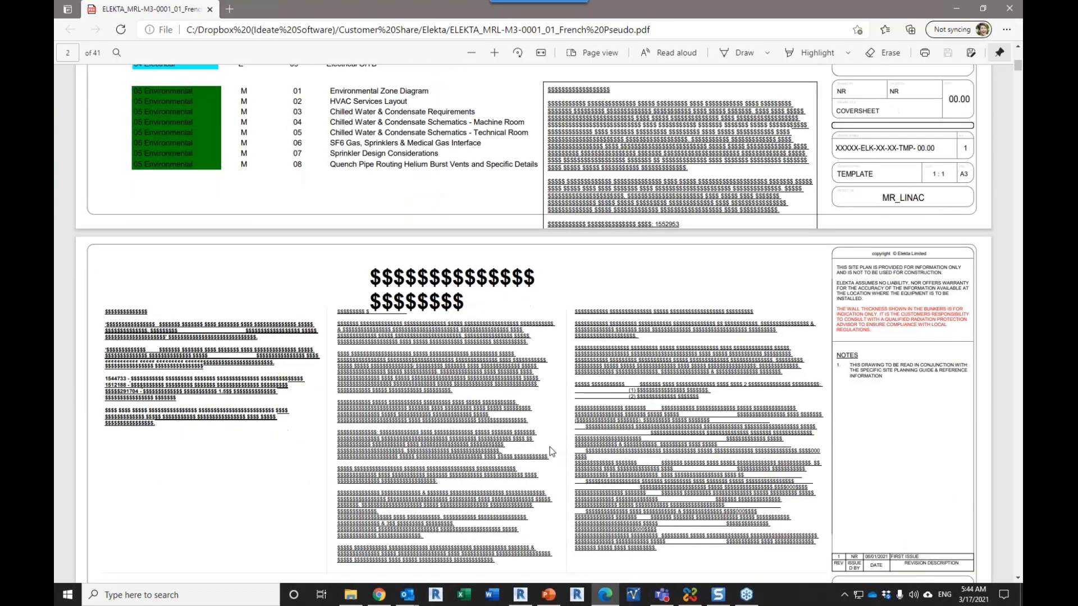
{"action": "scroll", "coordinate": [550, 447], "scroll_direction": "down", "scroll_amount": 5}
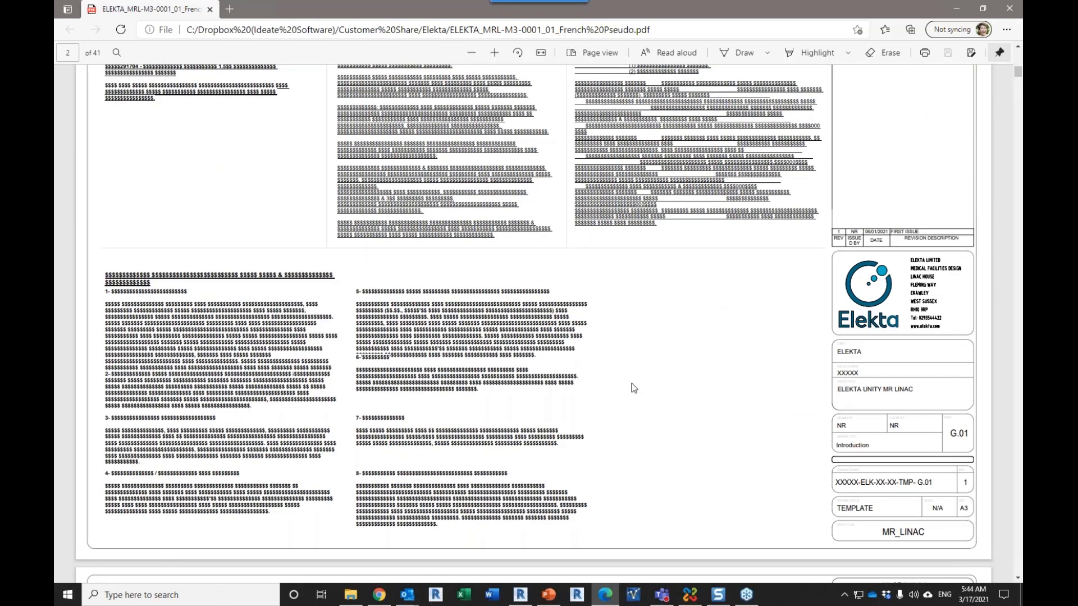
{"action": "scroll", "coordinate": [634, 406], "scroll_direction": "up", "scroll_amount": 1}
{"action": "scroll", "coordinate": [633, 406], "scroll_direction": "up", "scroll_amount": 4}
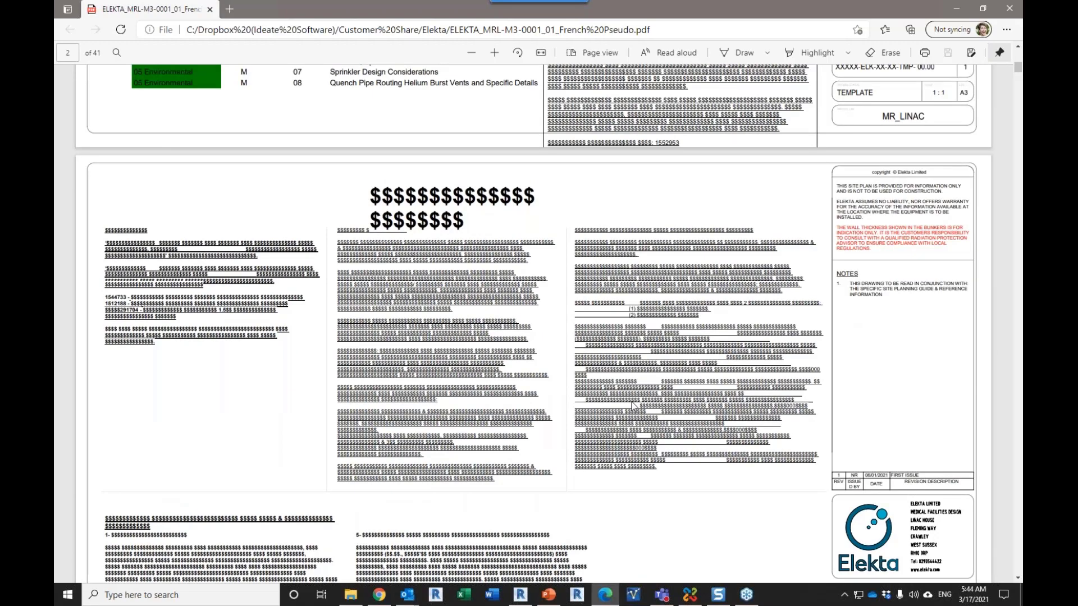
{"action": "scroll", "coordinate": [633, 406], "scroll_direction": "down", "scroll_amount": 10}
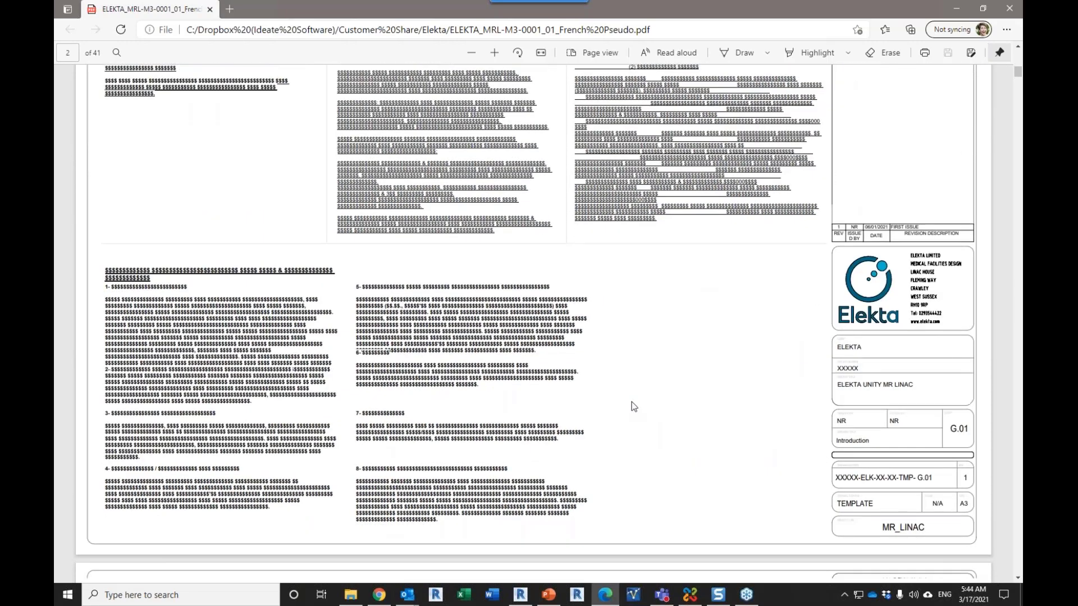
{"action": "scroll", "coordinate": [633, 406], "scroll_direction": "down", "scroll_amount": 10}
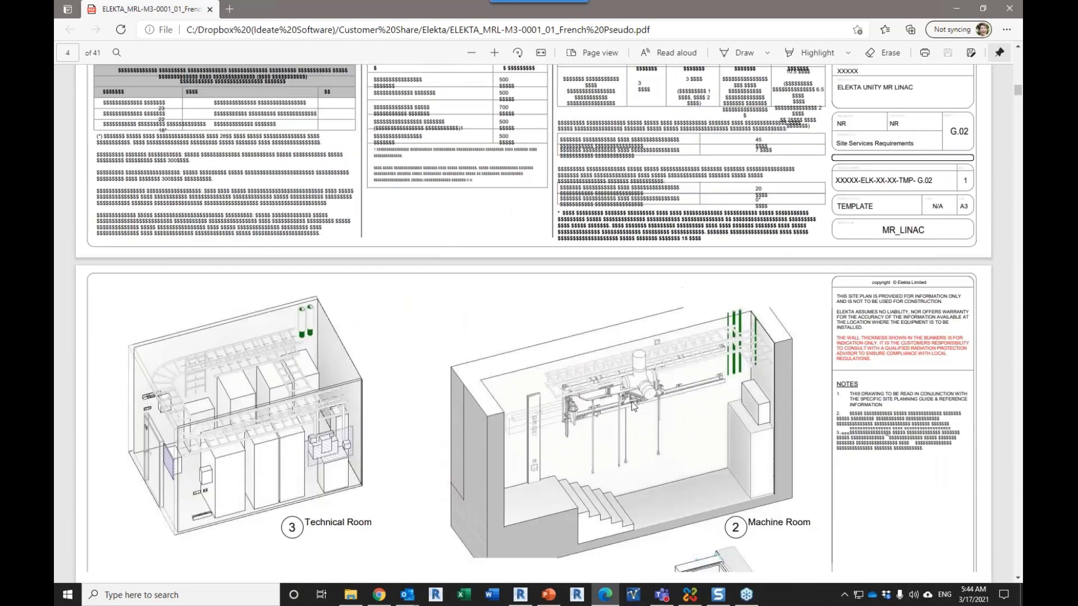
{"action": "scroll", "coordinate": [631, 402], "scroll_direction": "down", "scroll_amount": 10}
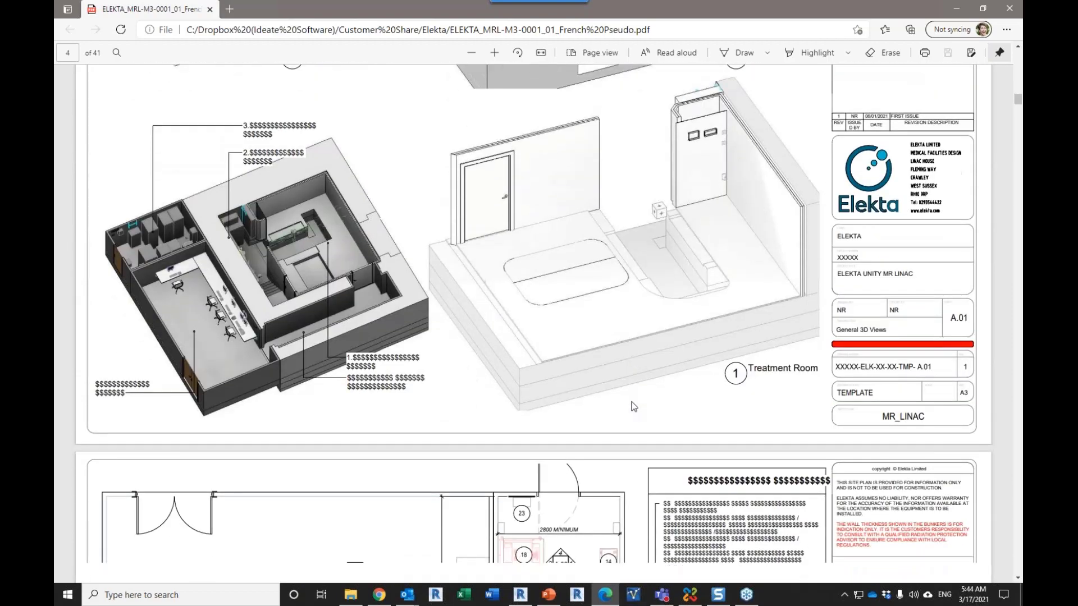
Step: Examine the Treatment Room Layout sheet for untranslated text, highlighting the "2800 MINIMUM" dimension above the technical room
{"action": "scroll", "coordinate": [633, 406], "scroll_direction": "down", "scroll_amount": 3}
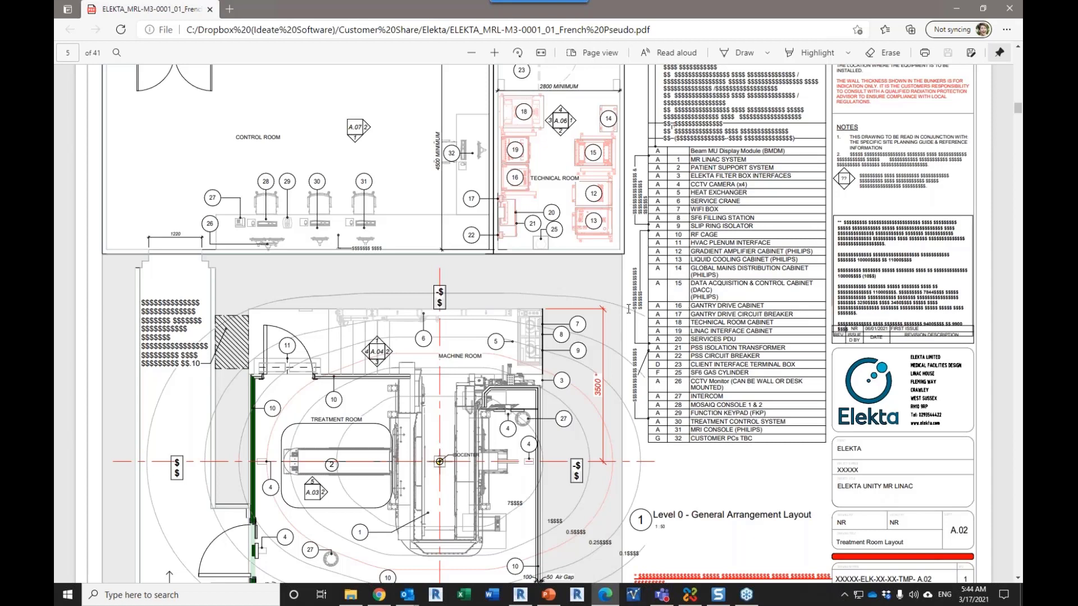
{"action": "scroll", "coordinate": [629, 309], "scroll_direction": "up", "scroll_amount": 5}
{"action": "left_click_drag", "start_coordinate": [538, 330], "coordinate": [581, 332]}
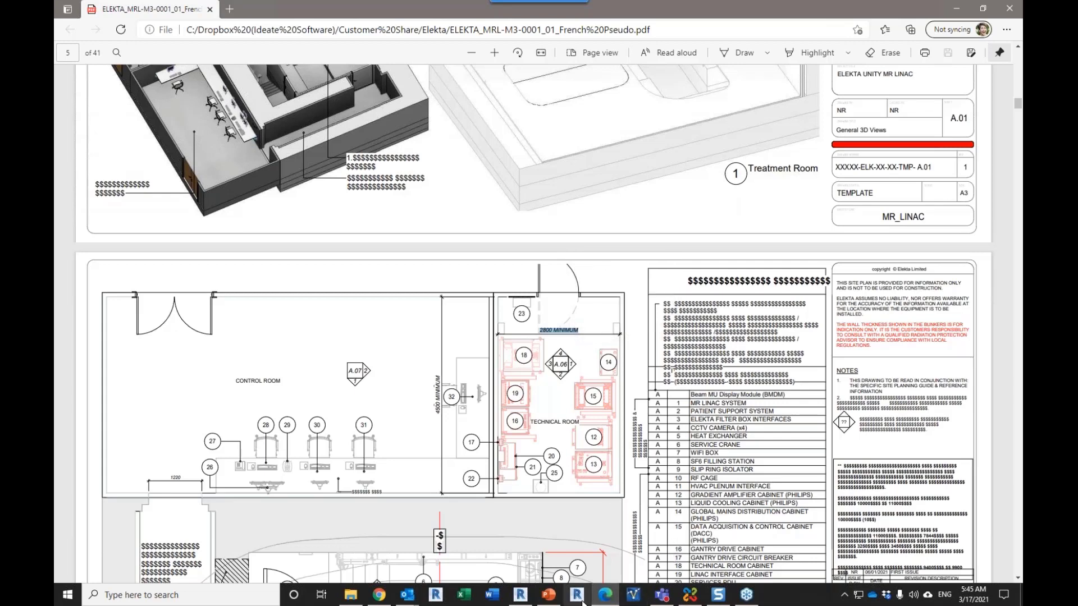
{"action": "scroll", "coordinate": [700, 360], "scroll_direction": "down", "scroll_amount": 4}
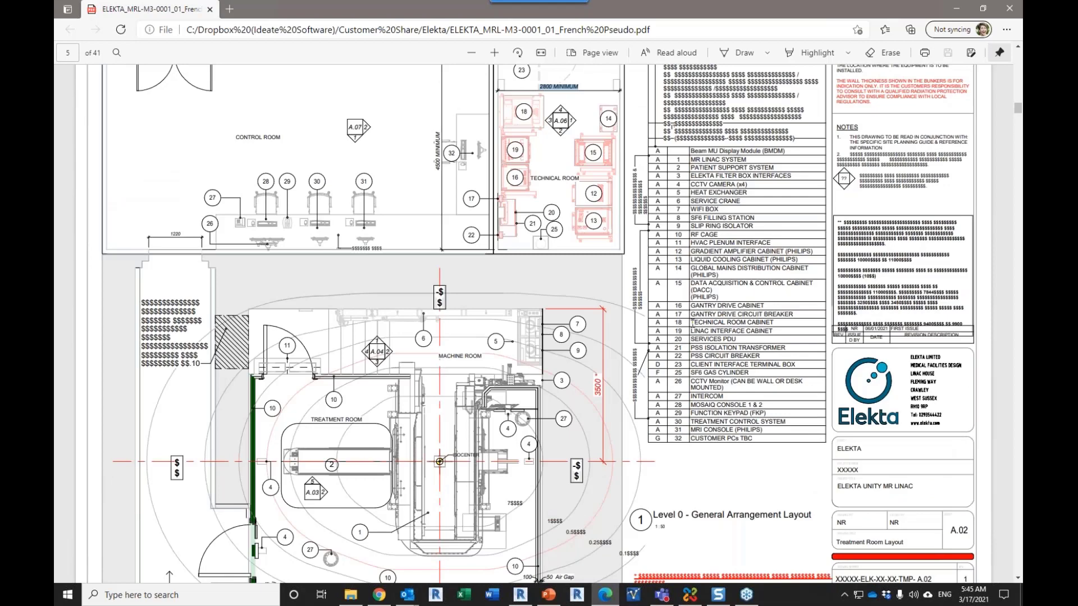
Step: Switch back to Revit, finish editing the text notes link and delete the Text-Spell_Check link from the link list
{"action": "key", "text": "alt+Tab"}
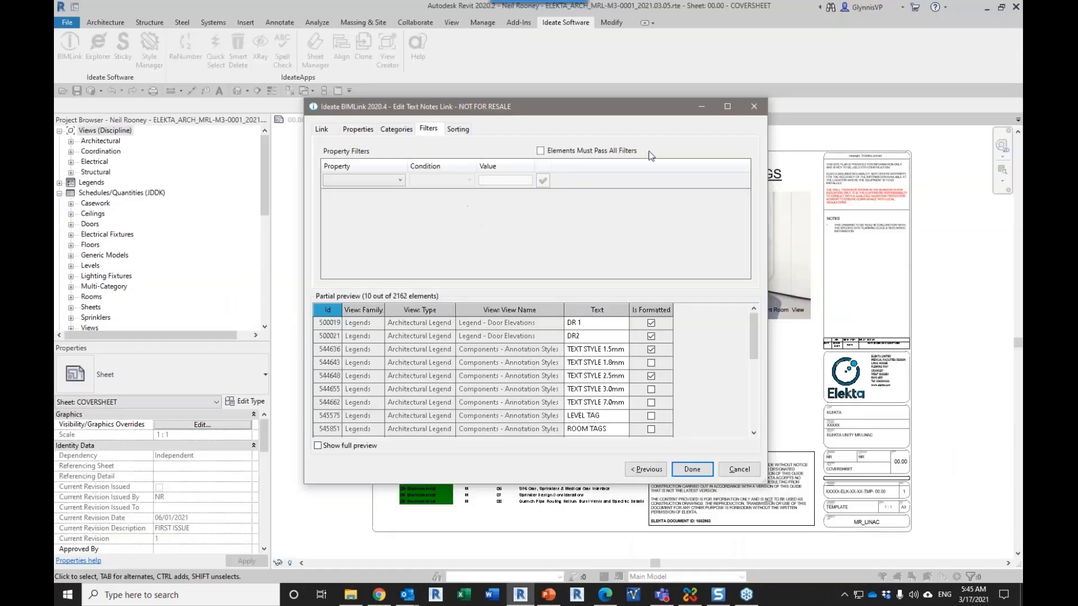
{"action": "left_click", "coordinate": [702, 470]}
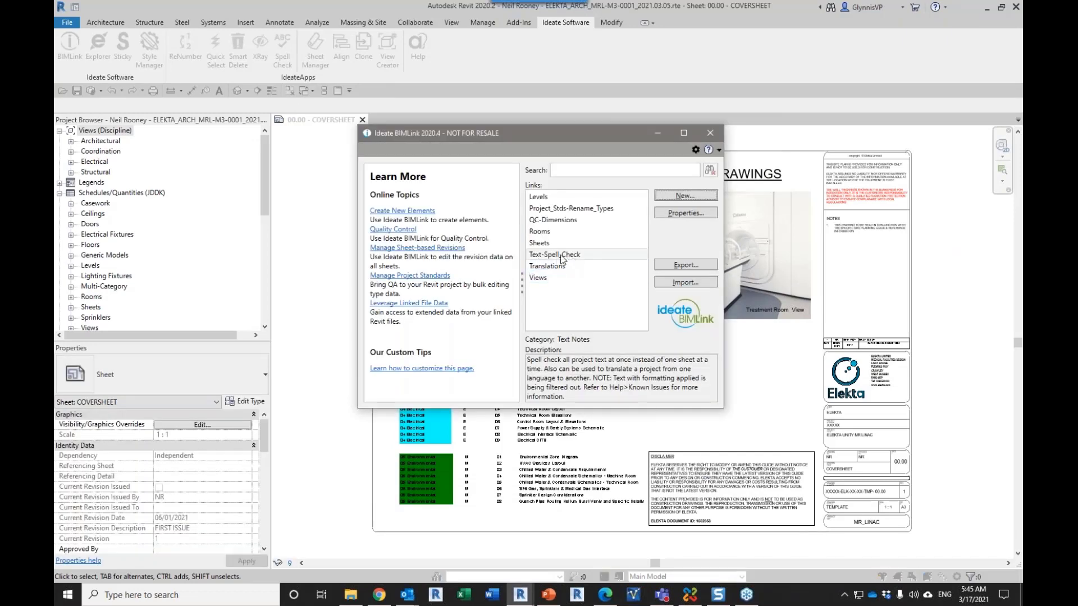
{"action": "left_click", "coordinate": [562, 256]}
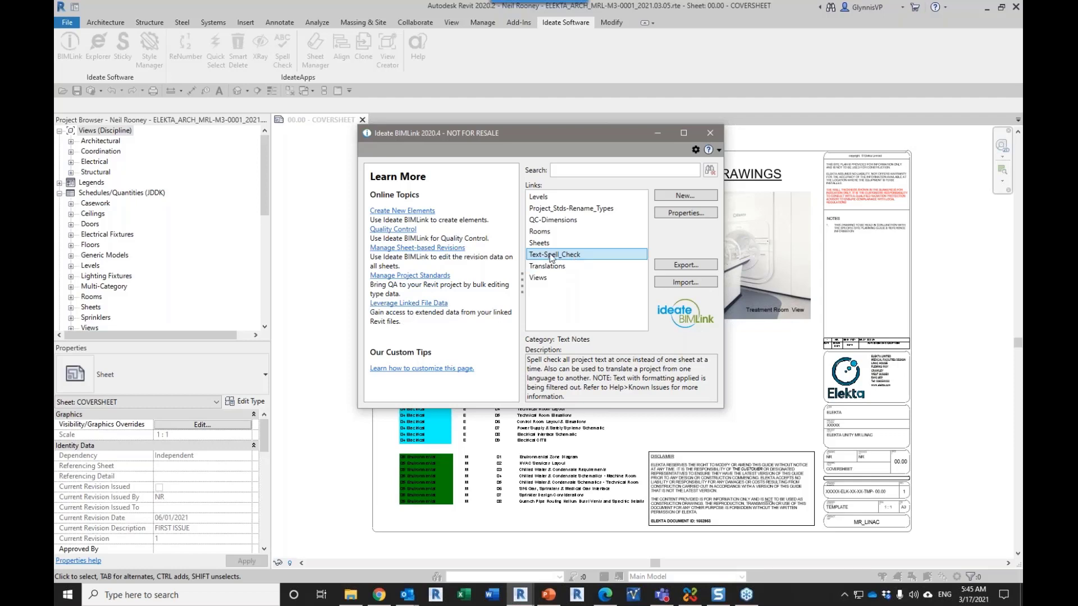
{"action": "key", "text": "Delete"}
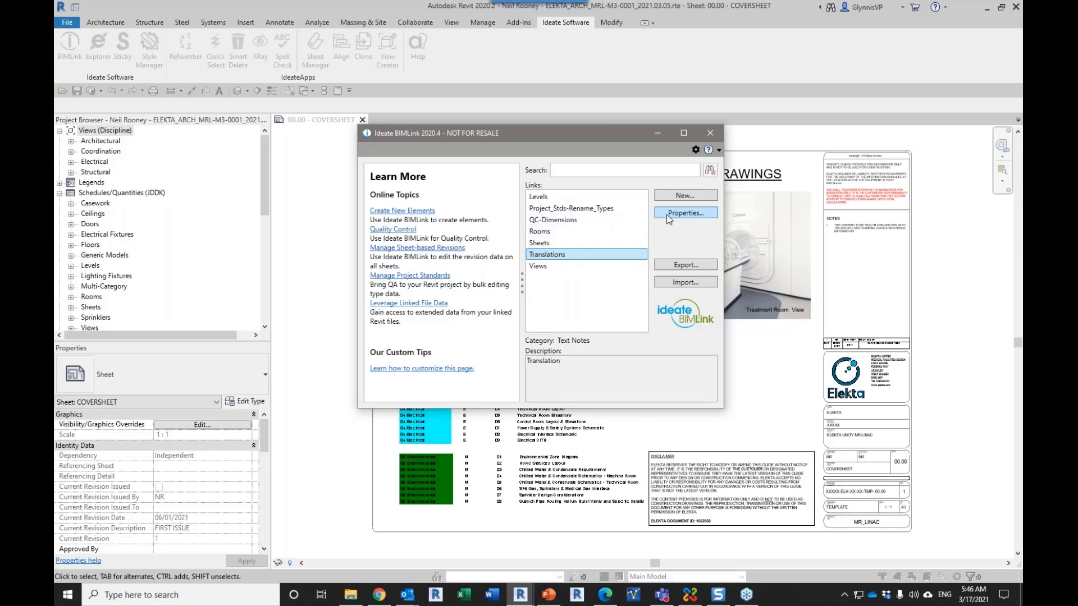
Step: Review the Translations link's linked properties and property filters, leaving its definition unsaved
{"action": "left_click", "coordinate": [685, 212]}
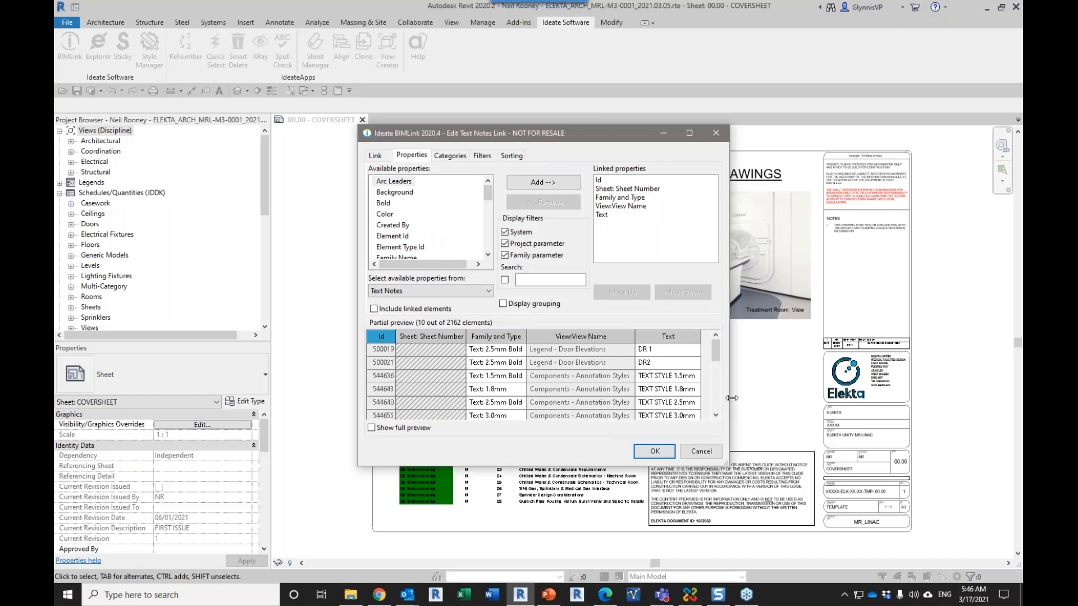
{"action": "left_click_drag", "start_coordinate": [729, 399], "coordinate": [780, 398]}
{"action": "left_click", "coordinate": [484, 156]}
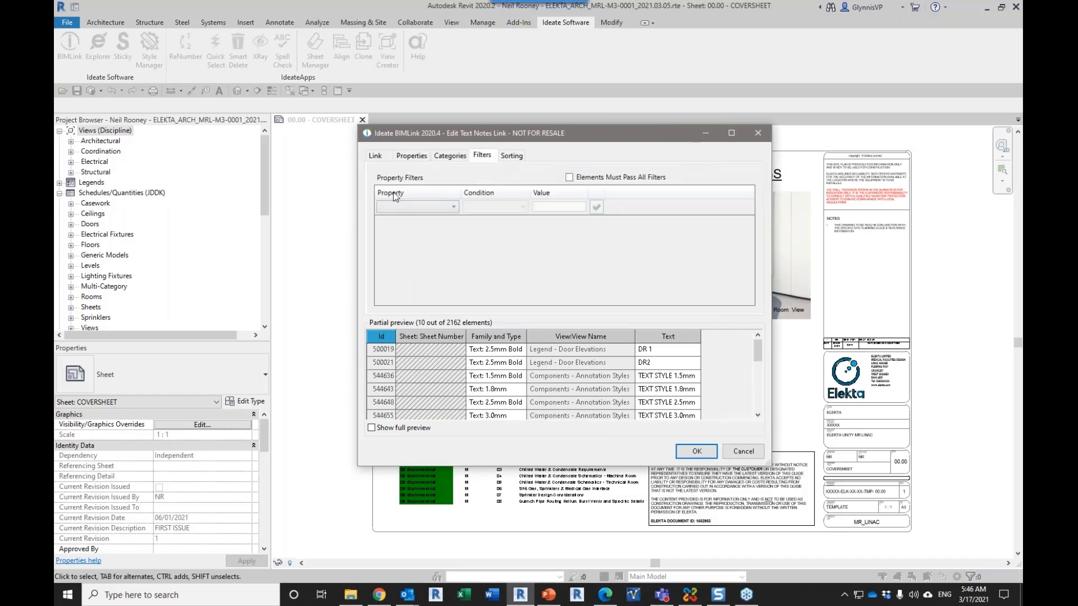
{"action": "left_click", "coordinate": [746, 453]}
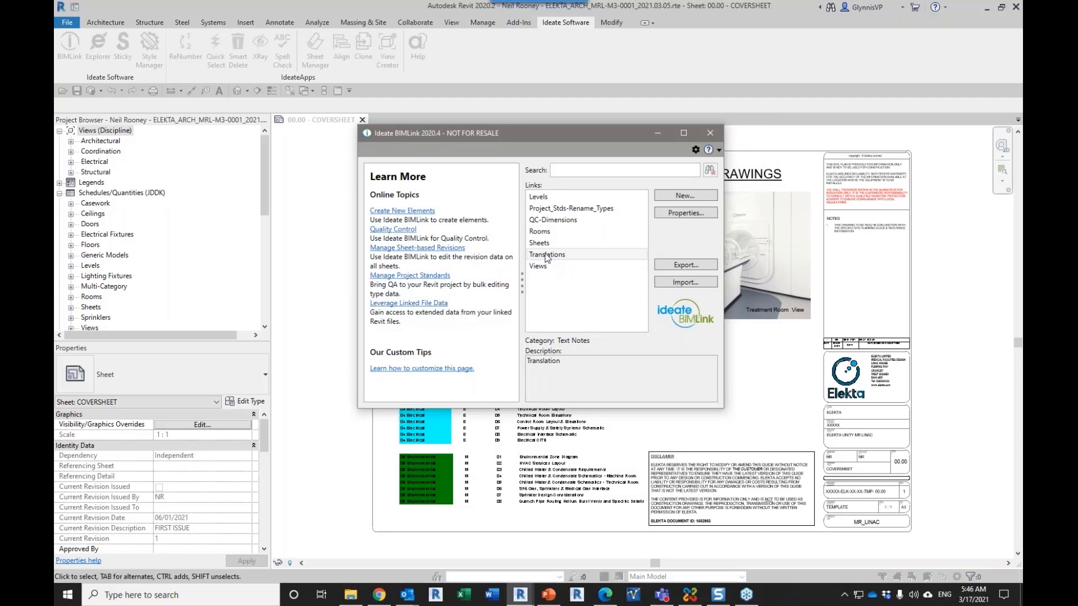
Step: Search the new-link categories for "dim" and inspect the QC-Dimensions library definition for Dimensions, without creating a link
{"action": "left_click", "coordinate": [548, 221]}
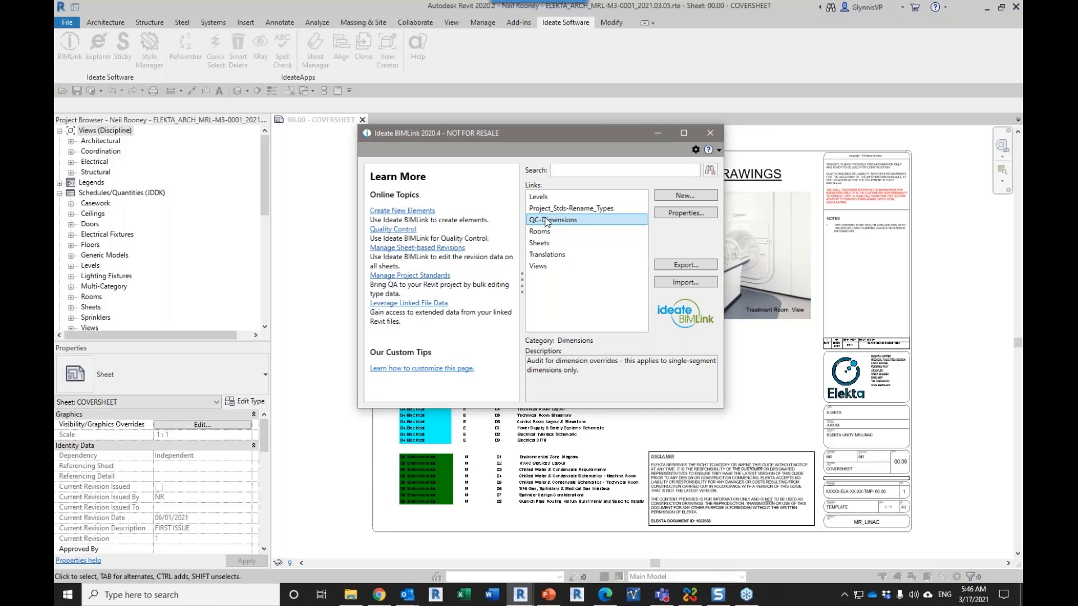
{"action": "left_click", "coordinate": [677, 201]}
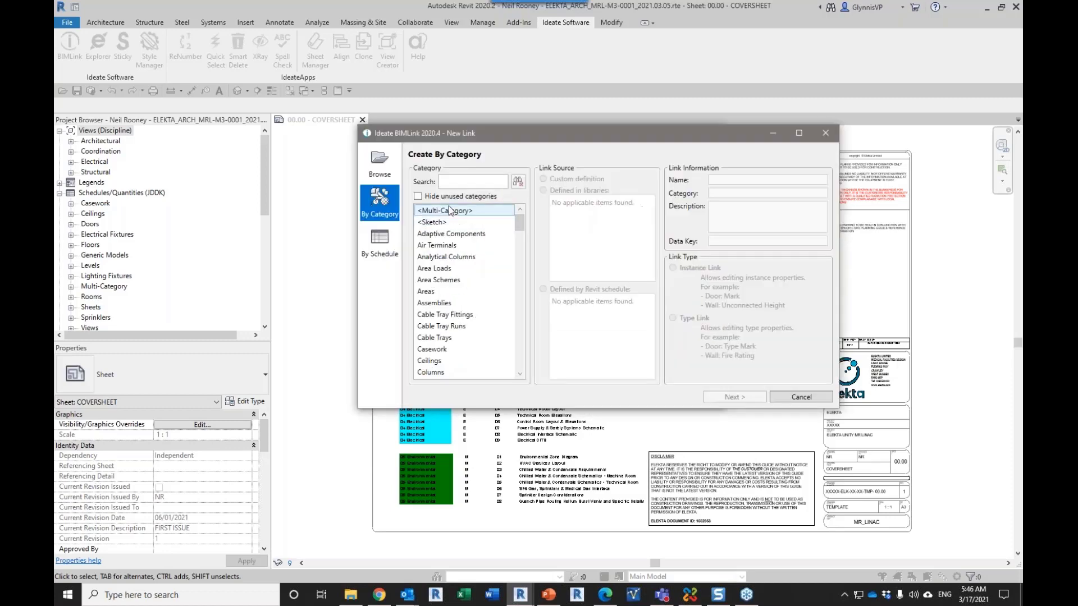
{"action": "left_click", "coordinate": [448, 187]}
{"action": "type", "text": "dim"}
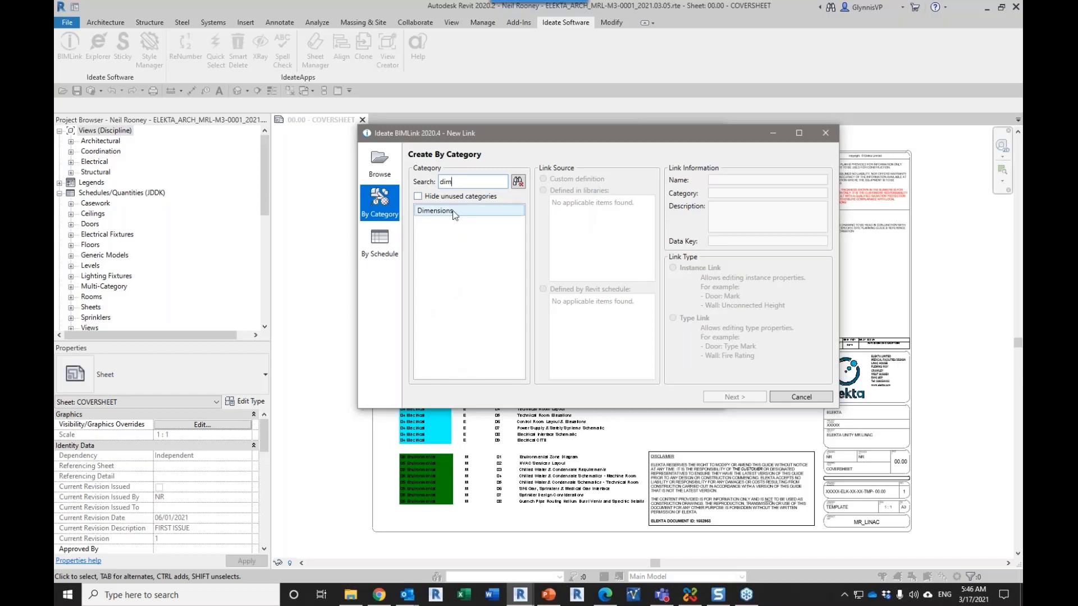
{"action": "left_click", "coordinate": [453, 213]}
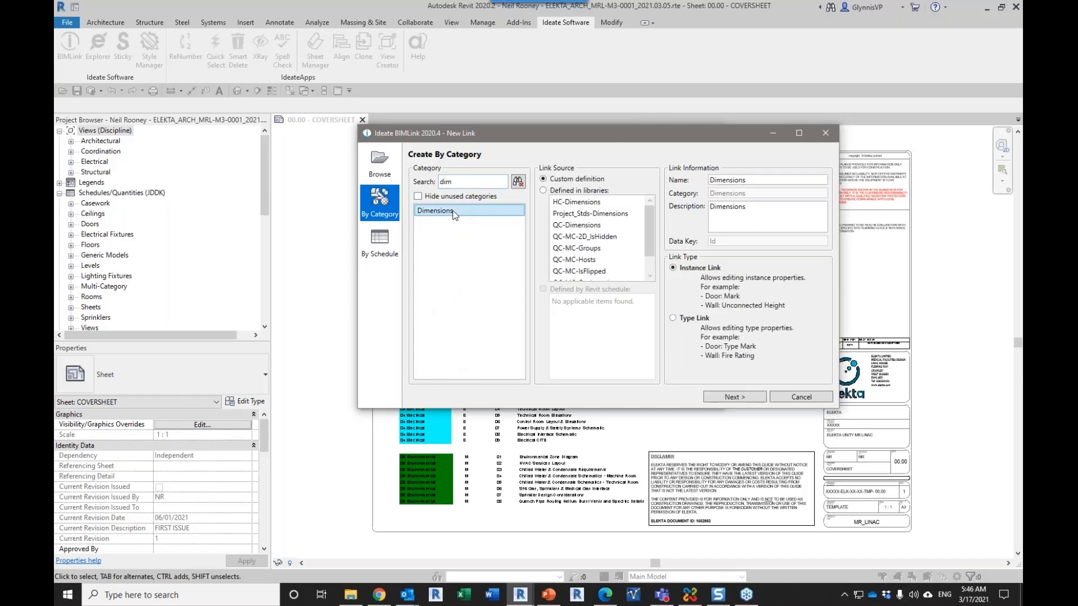
{"action": "left_click", "coordinate": [581, 226]}
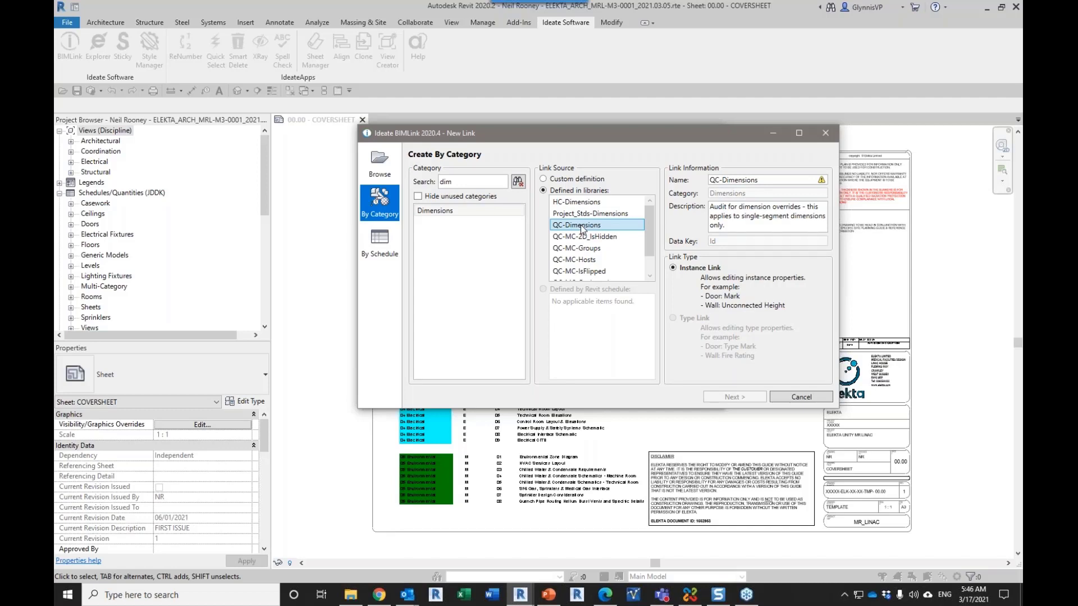
{"action": "left_click", "coordinate": [814, 398]}
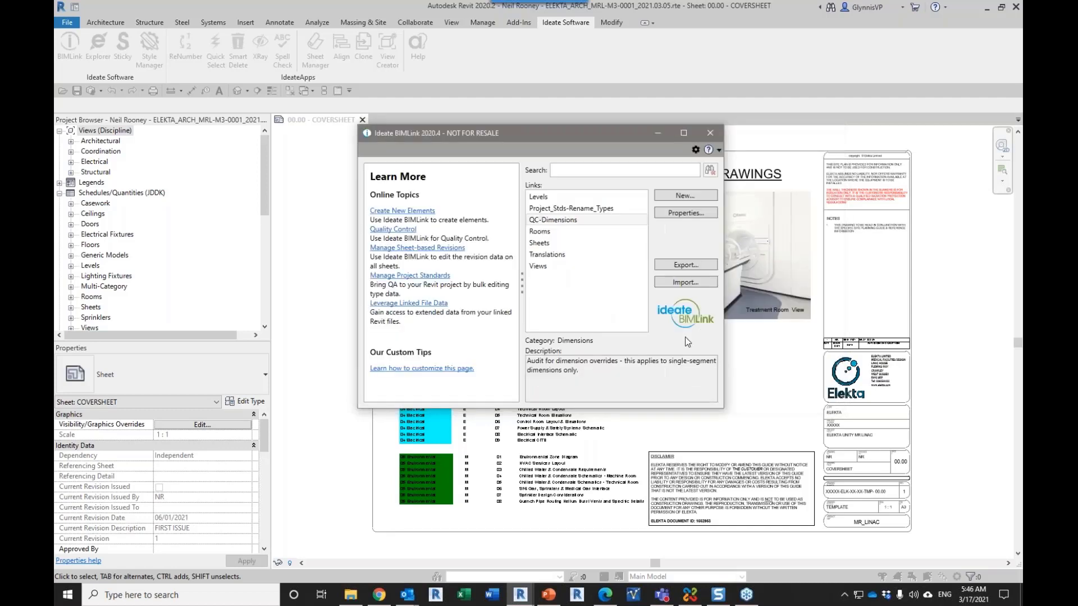
Step: Open the QC-Dimensions link's properties and review its linked properties, Value Override filter and enlarged element preview
{"action": "double_click", "coordinate": [541, 220]}
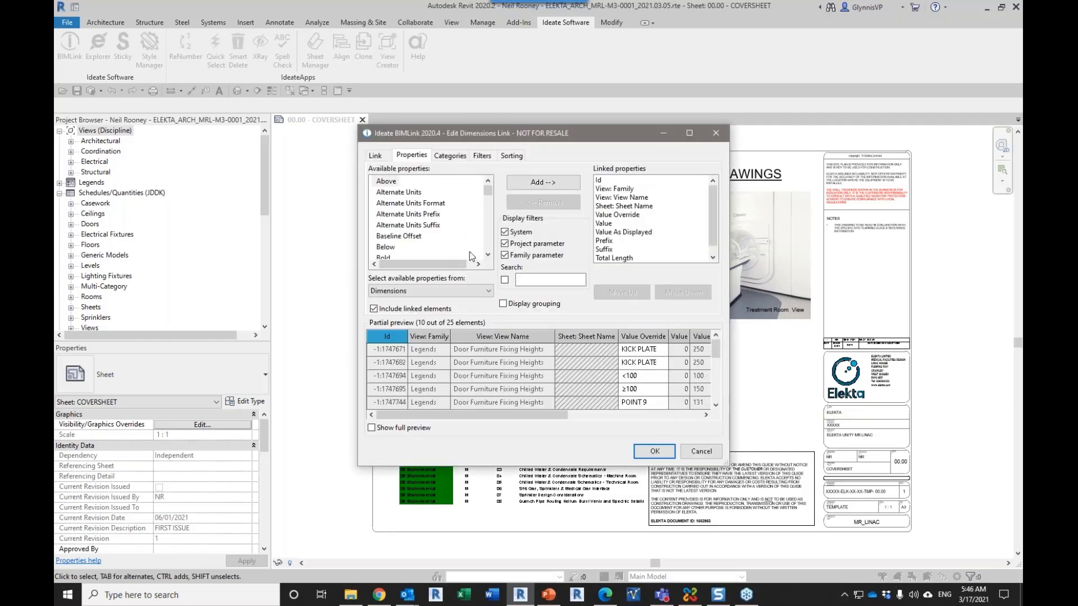
{"action": "left_click_drag", "start_coordinate": [358, 249], "coordinate": [209, 249]}
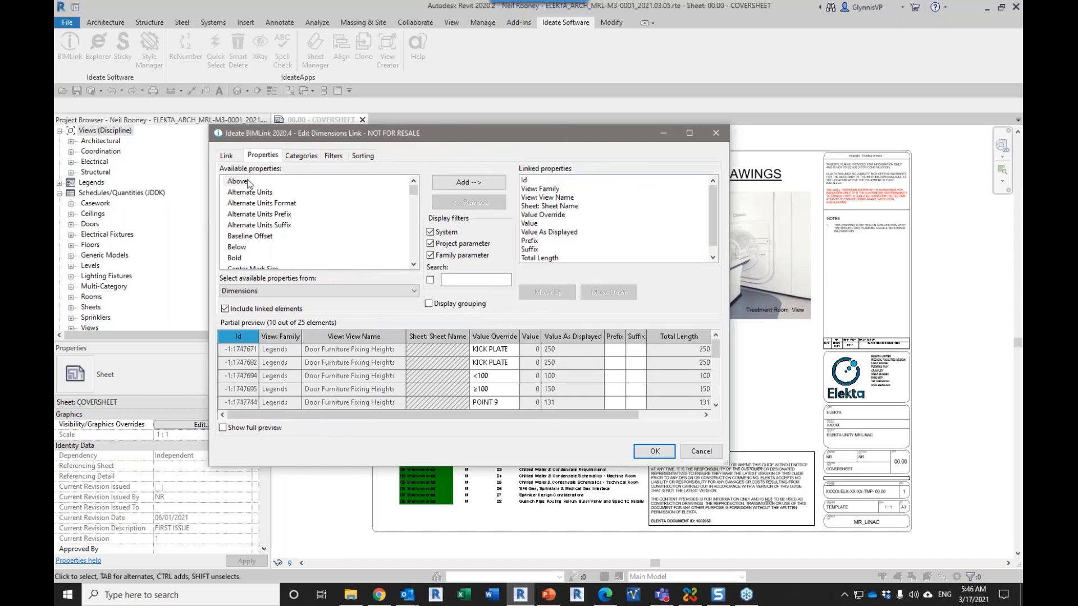
{"action": "left_click", "coordinate": [333, 157]}
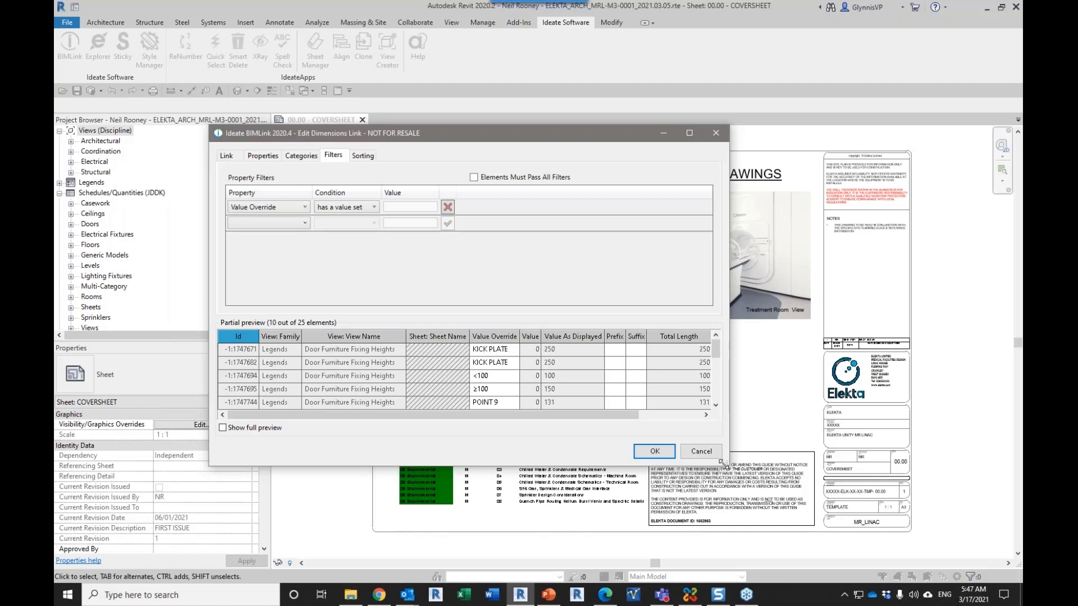
{"action": "left_click_drag", "start_coordinate": [725, 465], "coordinate": [751, 529]}
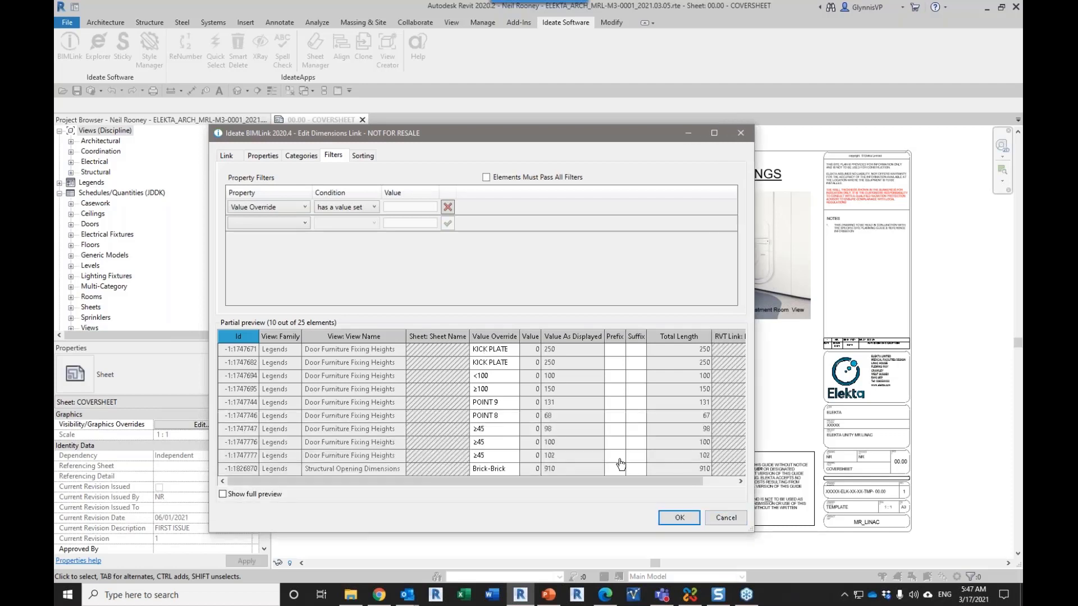
Step: Try replacing the first KICK PLATE value override with .200mm in the preview, and cancel the link edit
{"action": "double_click", "coordinate": [511, 350]}
{"action": "key", "text": "BackSpace"}
{"action": "type", "text": ".200mm"}
{"action": "left_click", "coordinate": [508, 365]}
{"action": "left_click", "coordinate": [512, 365]}
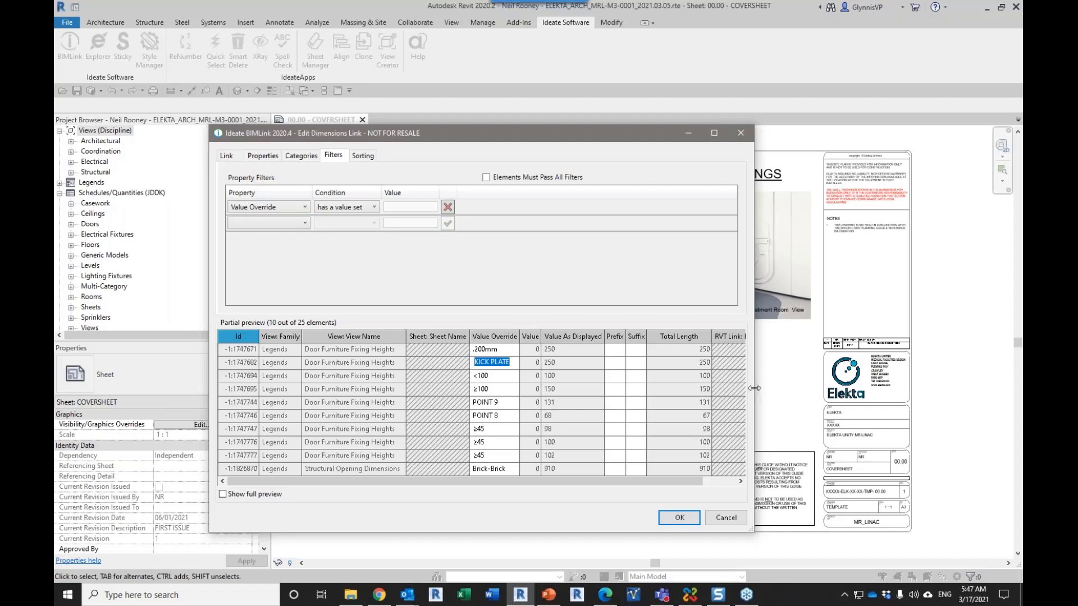
{"action": "left_click", "coordinate": [723, 521]}
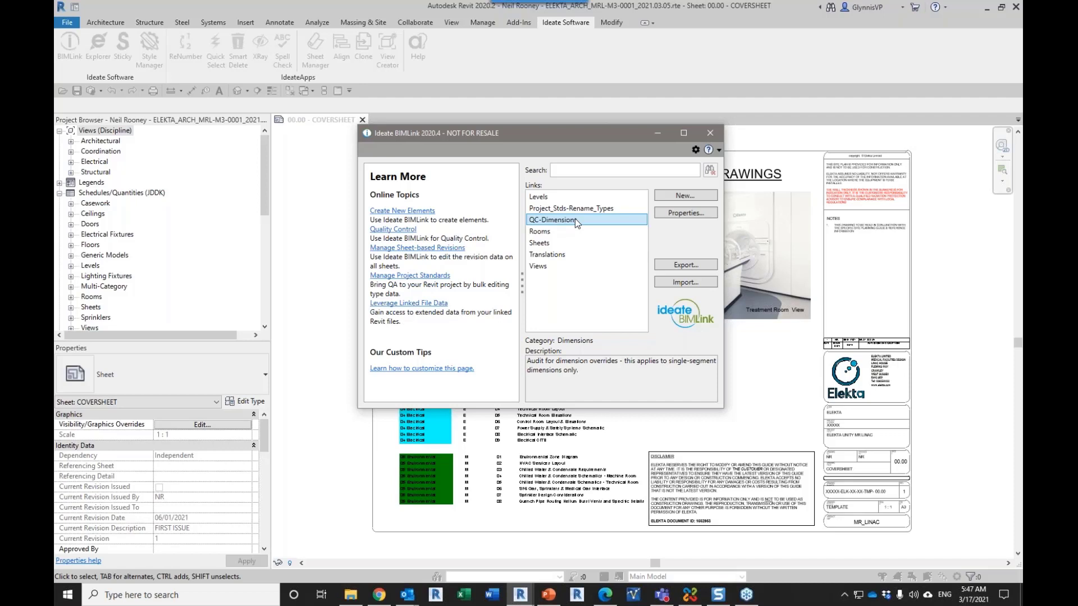
Step: Review the Rooms link's description and the Levels link's linked properties and level name preview
{"action": "left_click", "coordinate": [545, 233]}
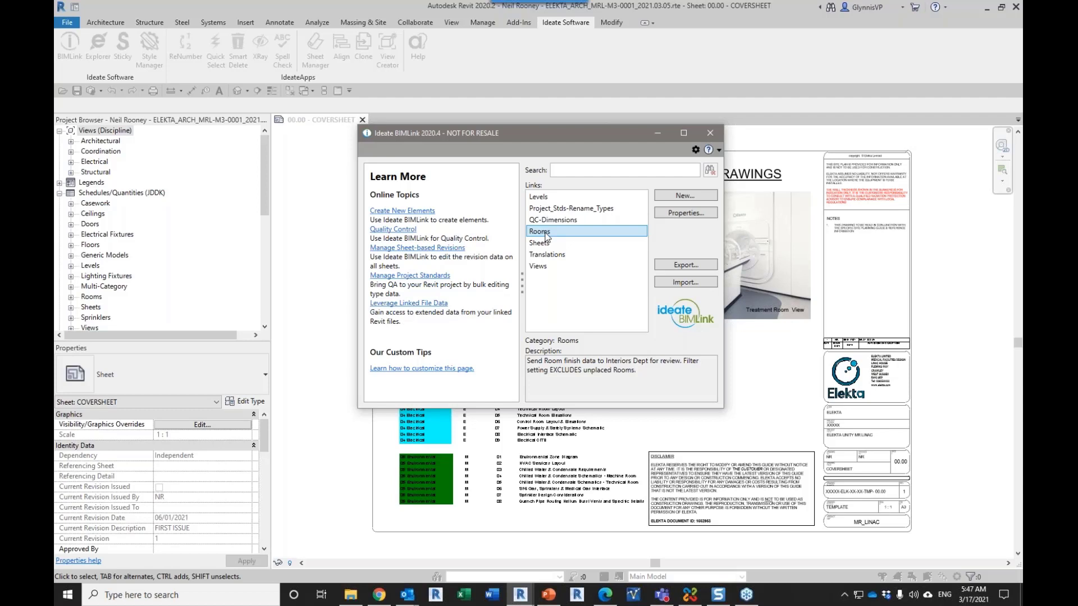
{"action": "left_click", "coordinate": [542, 197]}
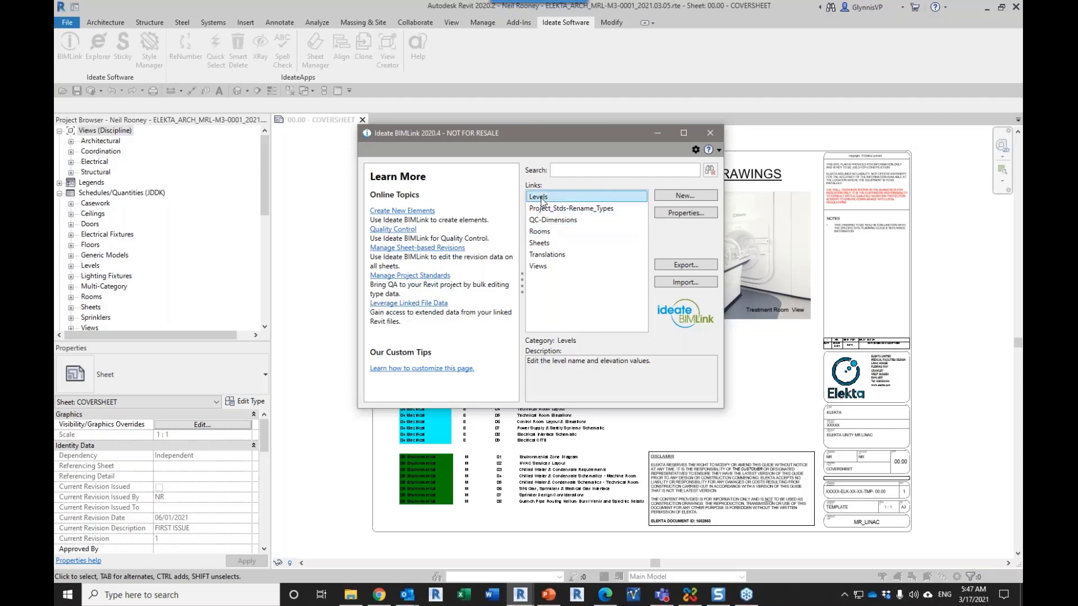
{"action": "double_click", "coordinate": [541, 197]}
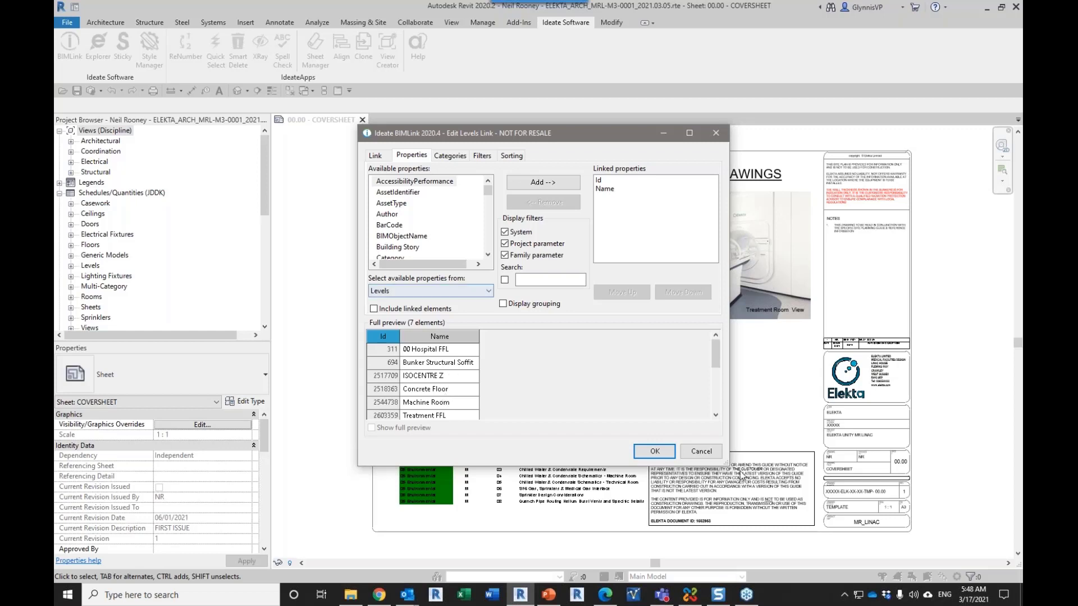
{"action": "left_click", "coordinate": [705, 452]}
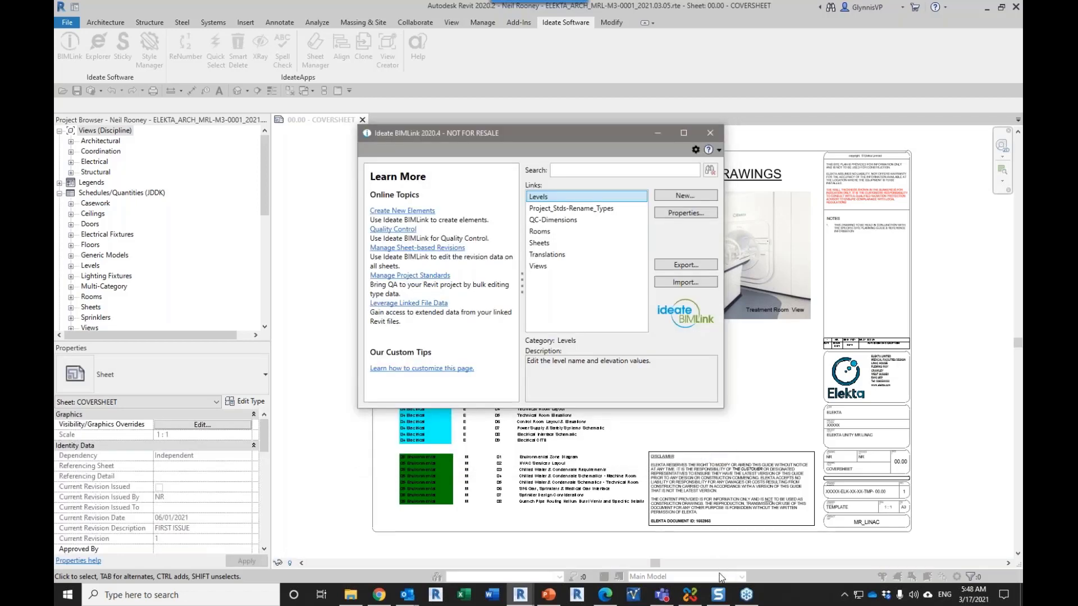
Step: Switch to the French Pseudo PDF in the browser and examine the untranslated equipment table on the Treatment Room Layout sheet
{"action": "left_click", "coordinate": [603, 594]}
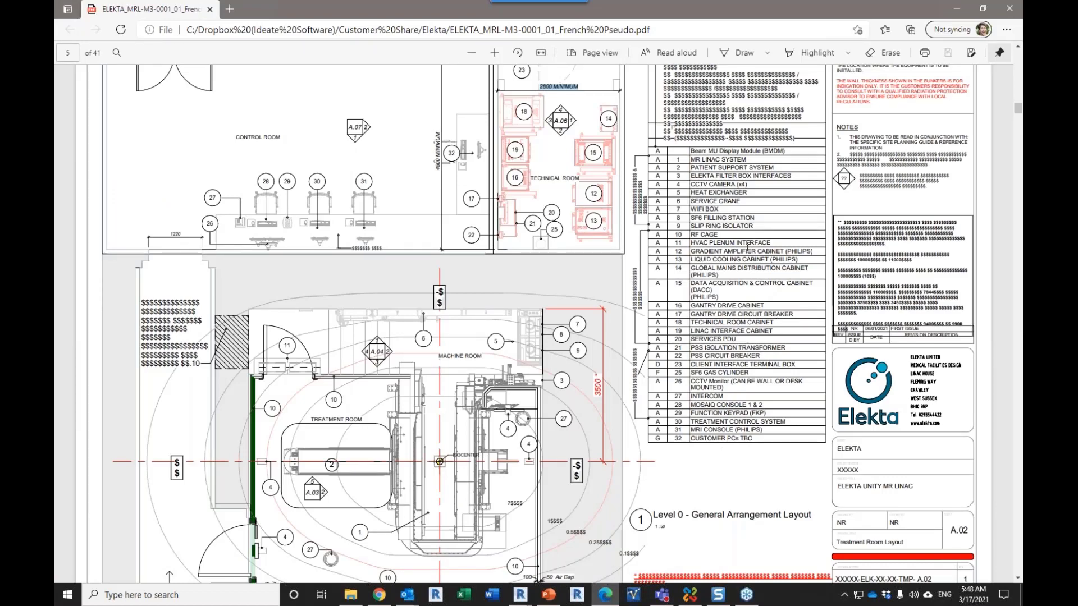
{"action": "scroll", "coordinate": [739, 348], "scroll_direction": "up", "scroll_amount": 2}
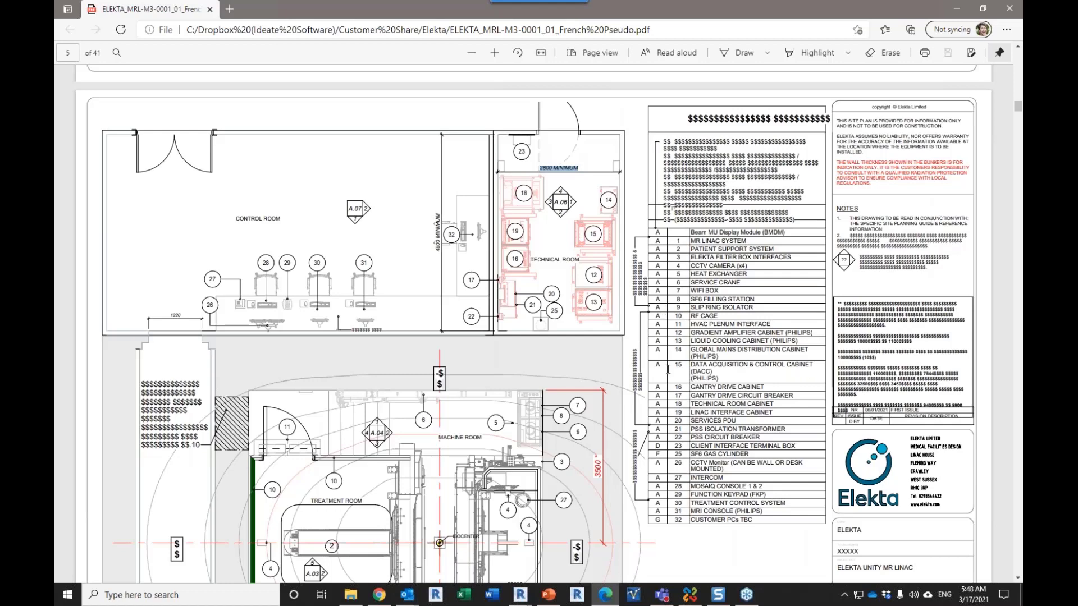
{"action": "left_click_drag", "start_coordinate": [786, 233], "coordinate": [664, 238]}
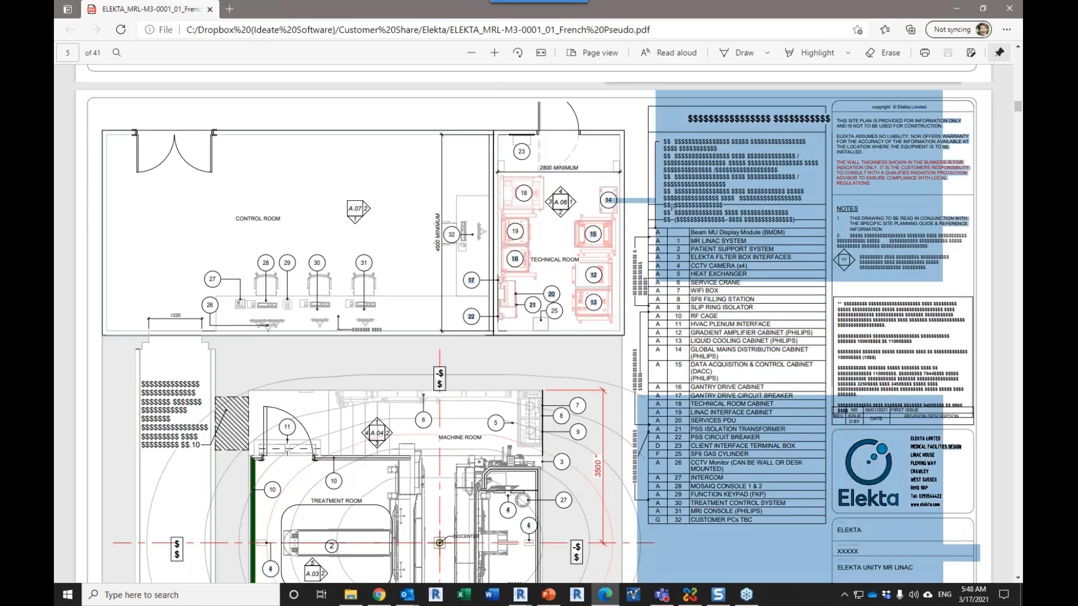
{"action": "left_click", "coordinate": [749, 325]}
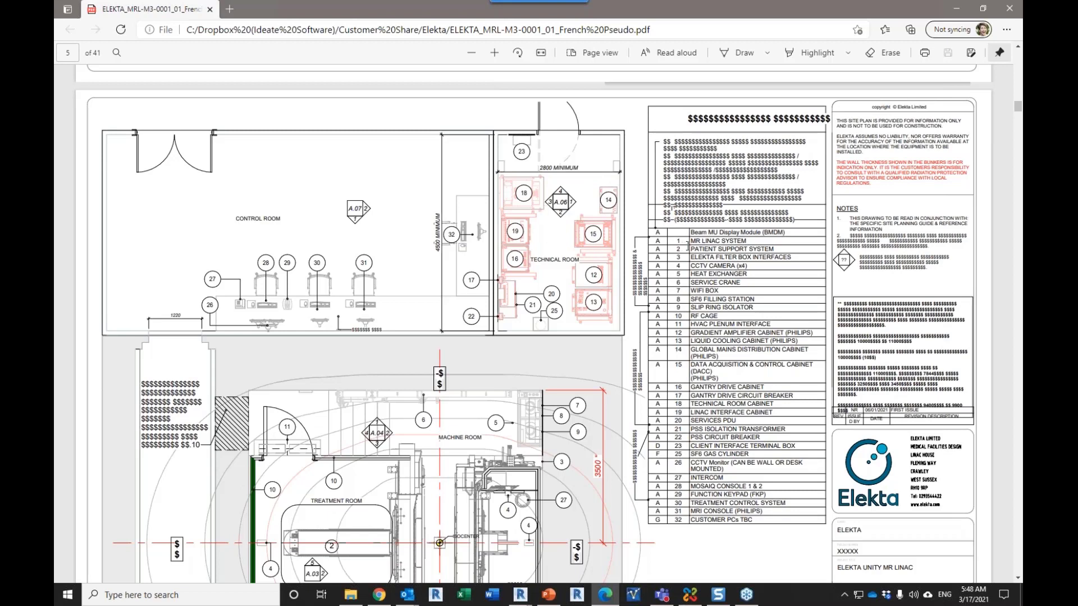
{"action": "double_click", "coordinate": [658, 242]}
{"action": "left_click_drag", "start_coordinate": [747, 244], "coordinate": [708, 242]}
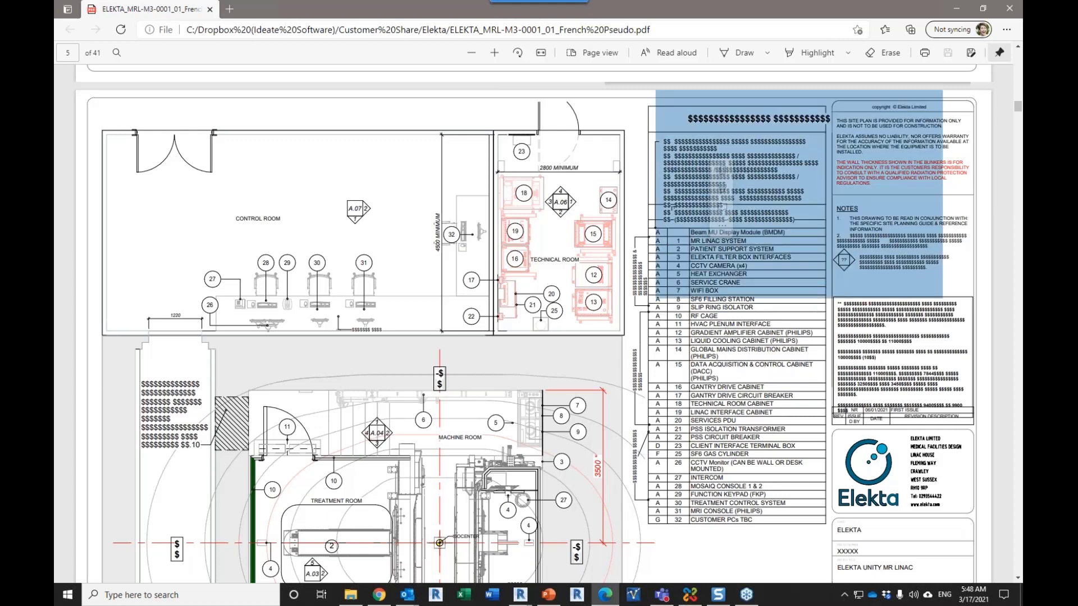
{"action": "left_click", "coordinate": [672, 207]}
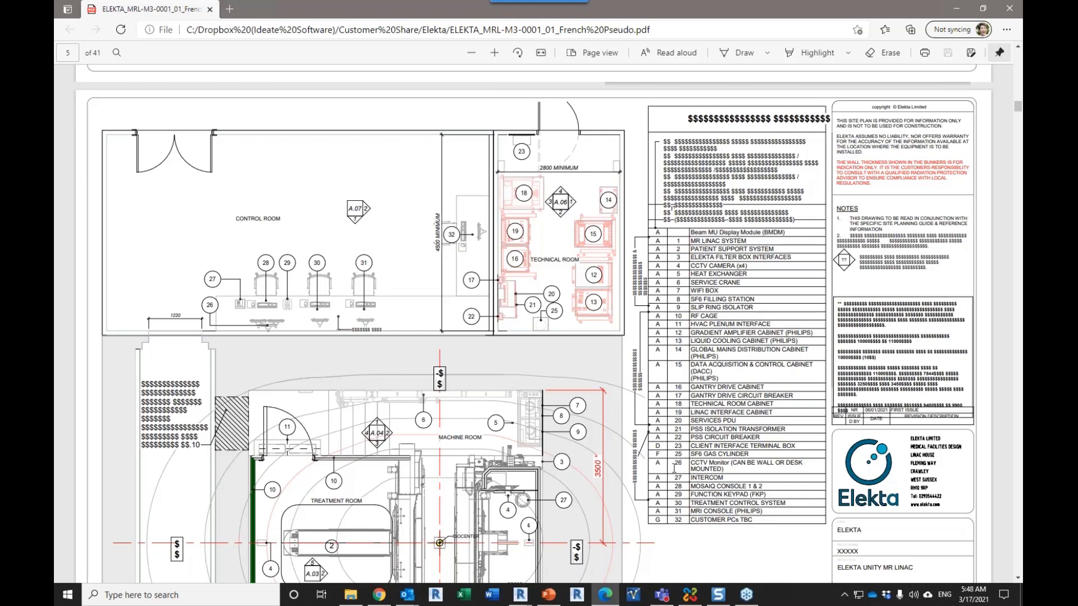
Step: Return to Revit and inspect the Project_Stds-Rename_Types link definition in the Project Standards sample library
{"action": "left_click", "coordinate": [582, 530]}
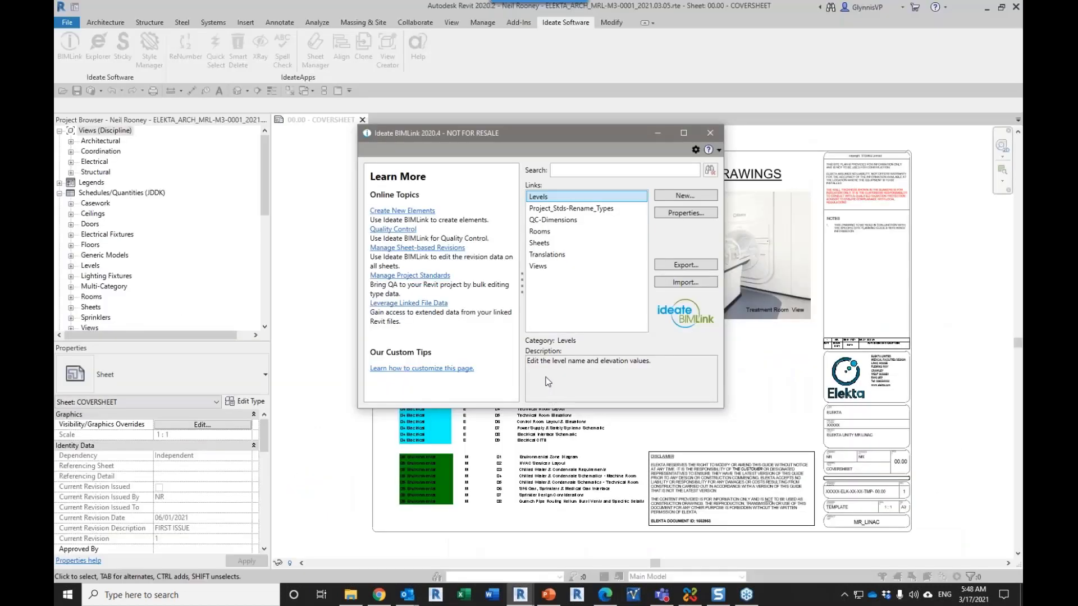
{"action": "left_click", "coordinate": [551, 210]}
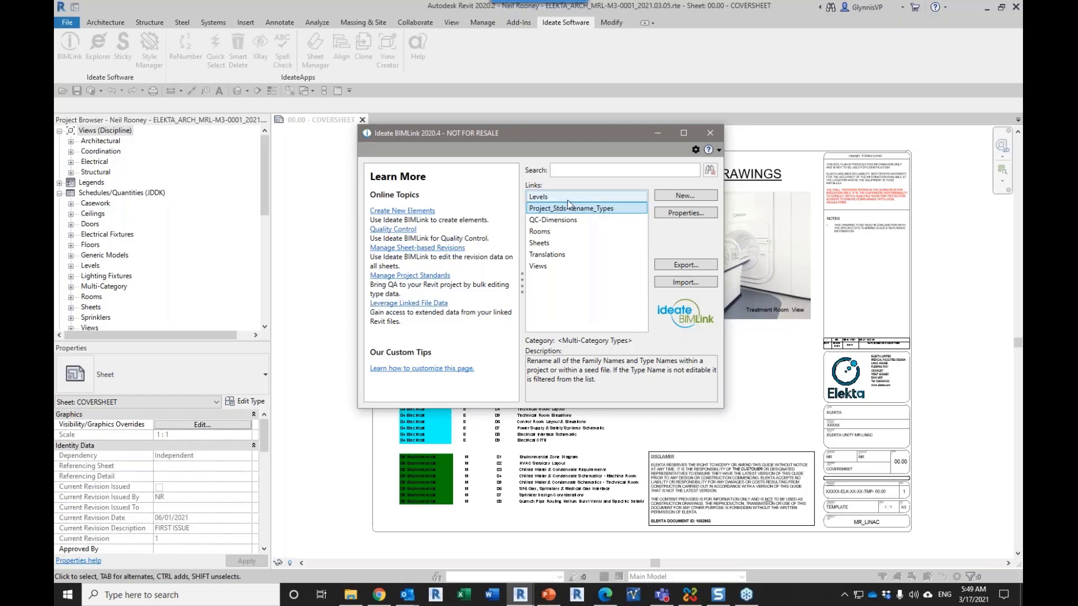
{"action": "left_click", "coordinate": [666, 195]}
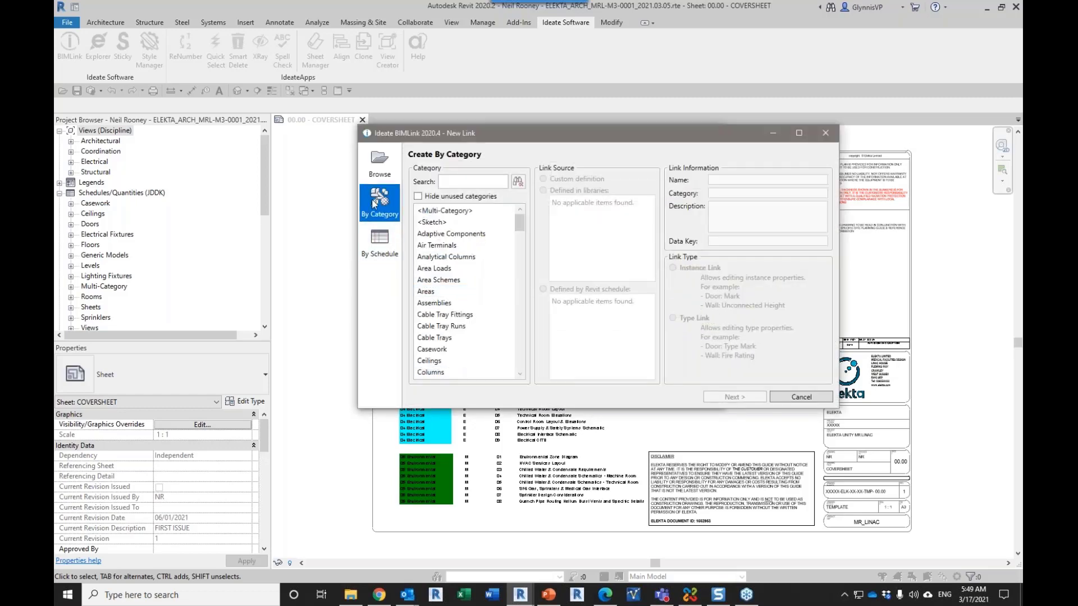
{"action": "left_click", "coordinate": [378, 169]}
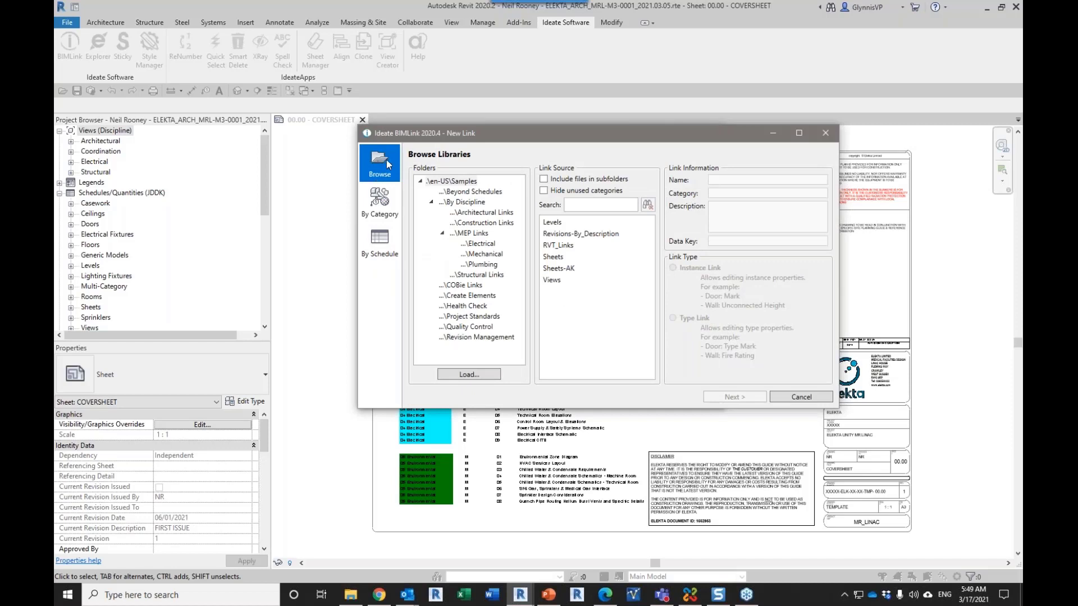
{"action": "left_click", "coordinate": [462, 318]}
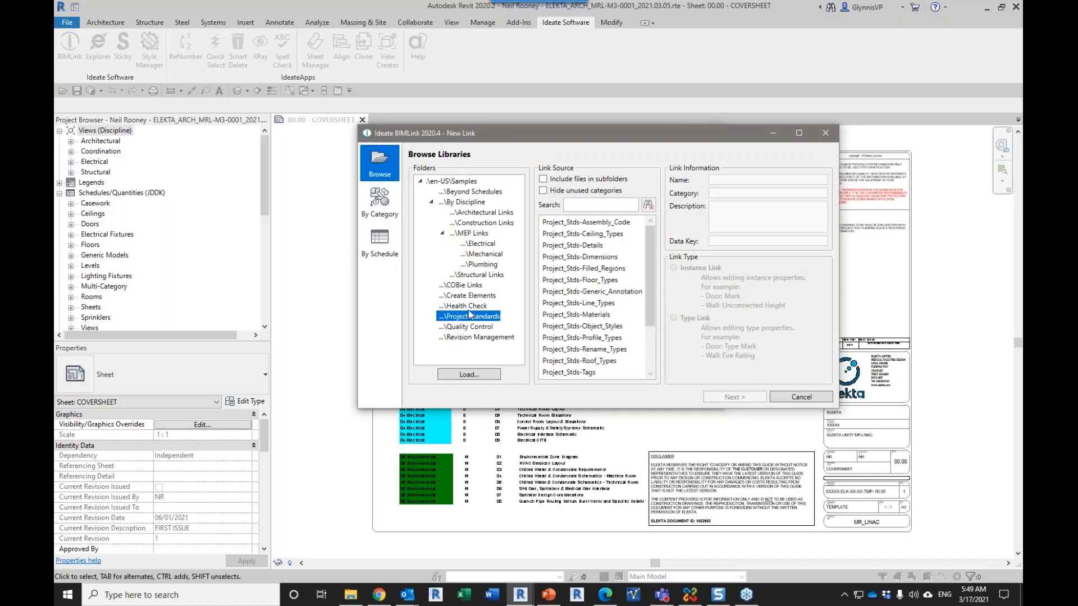
{"action": "left_click", "coordinate": [607, 350]}
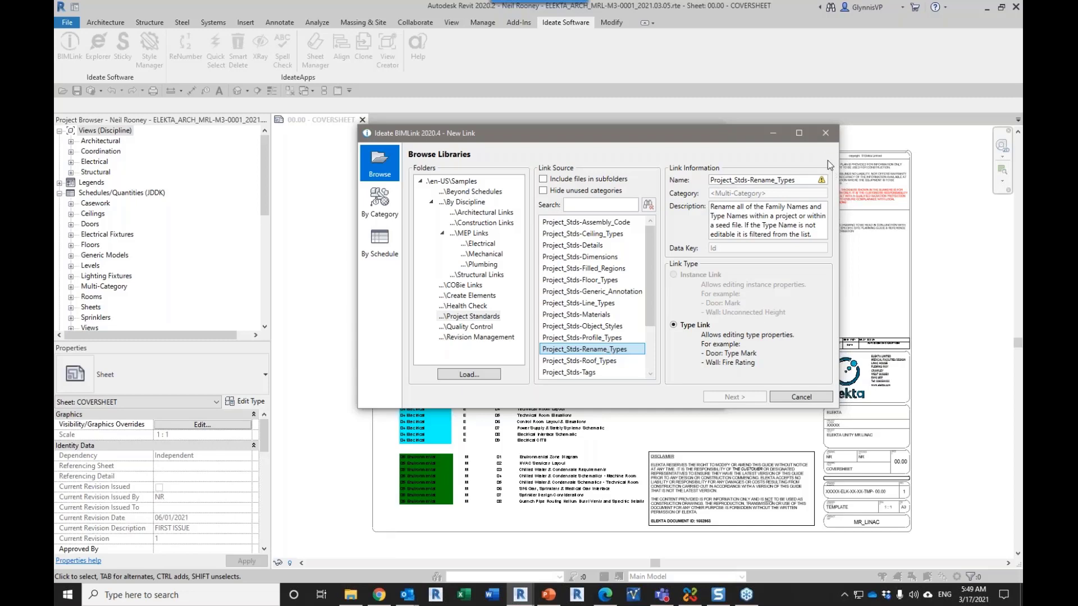
Step: Cancel the new link and review the existing Project_Stds-Rename_Types link's properties and included categories
{"action": "left_click", "coordinate": [803, 396]}
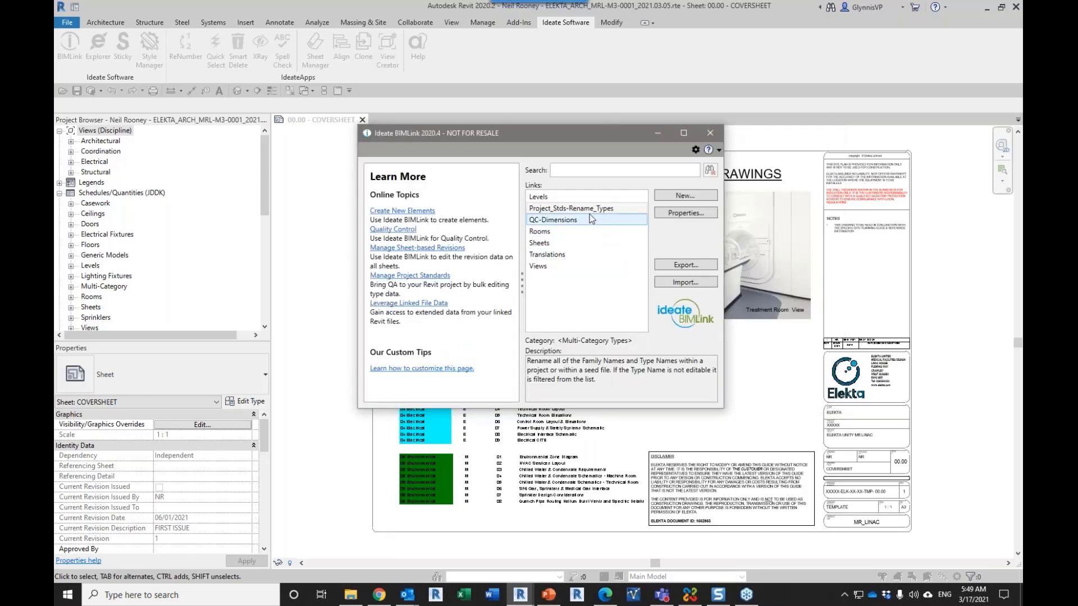
{"action": "left_click", "coordinate": [673, 214]}
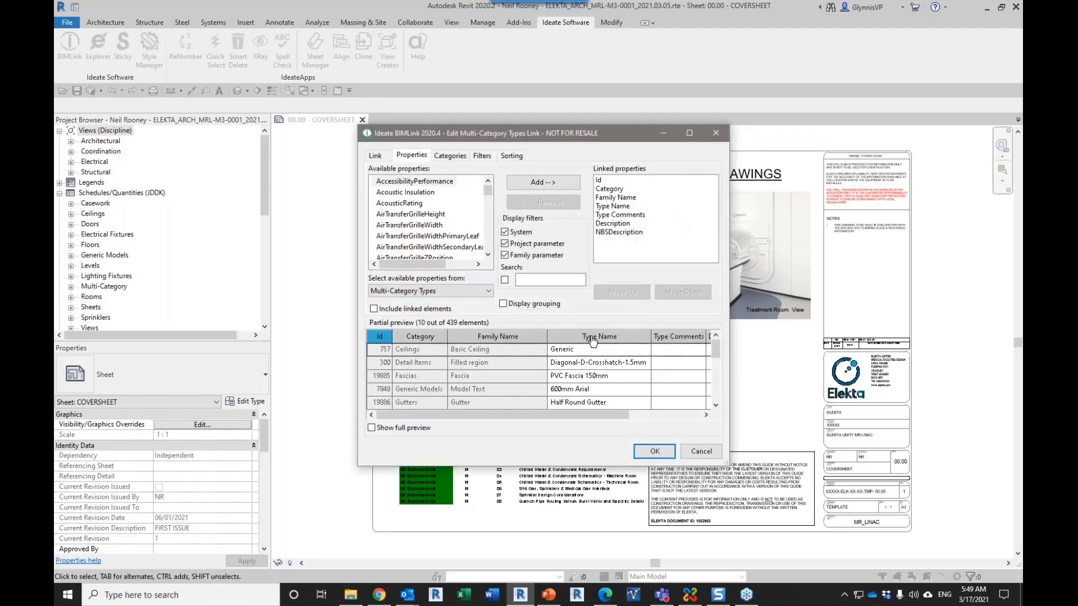
{"action": "left_click", "coordinate": [455, 156]}
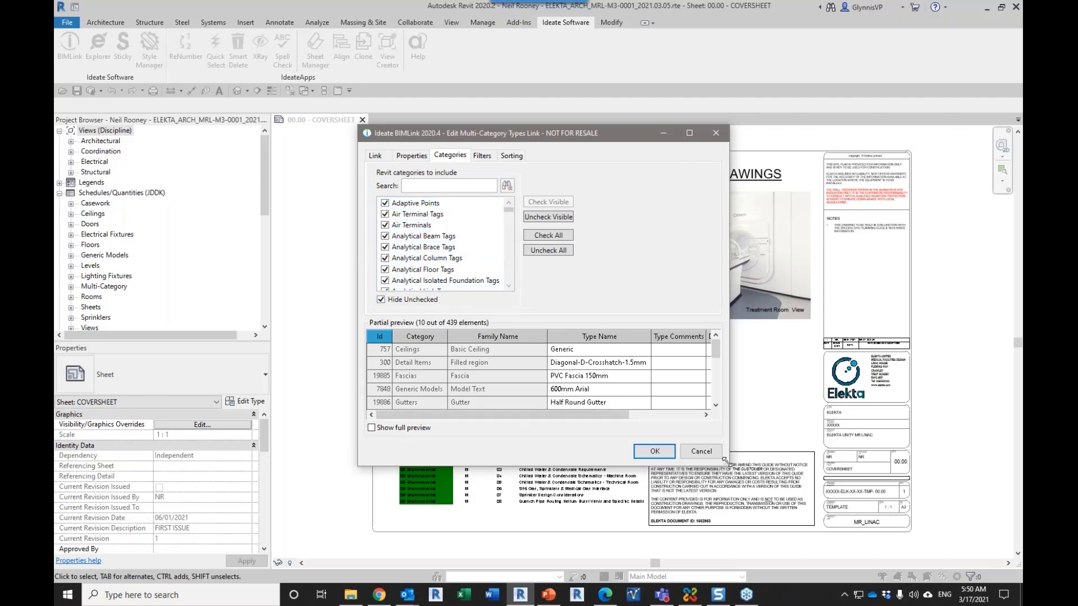
{"action": "left_click_drag", "start_coordinate": [727, 463], "coordinate": [775, 526]}
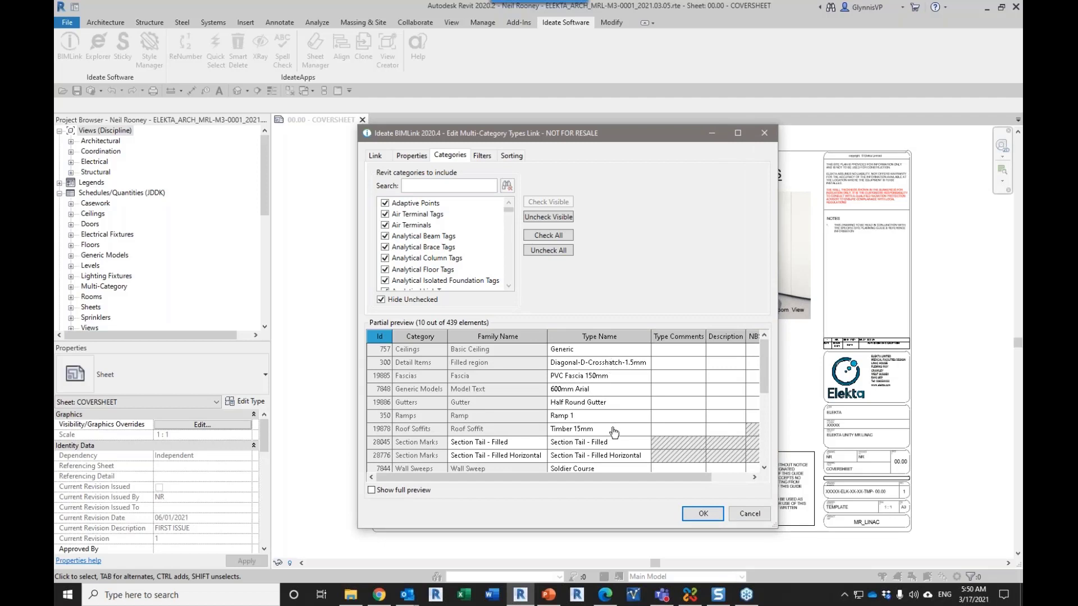
Step: Restrict the Project_Stds-Rename_Types link to the Specialty Equipment category only, finding it with the search term "spec", and save the link
{"action": "left_click", "coordinate": [561, 251]}
{"action": "left_click", "coordinate": [443, 185]}
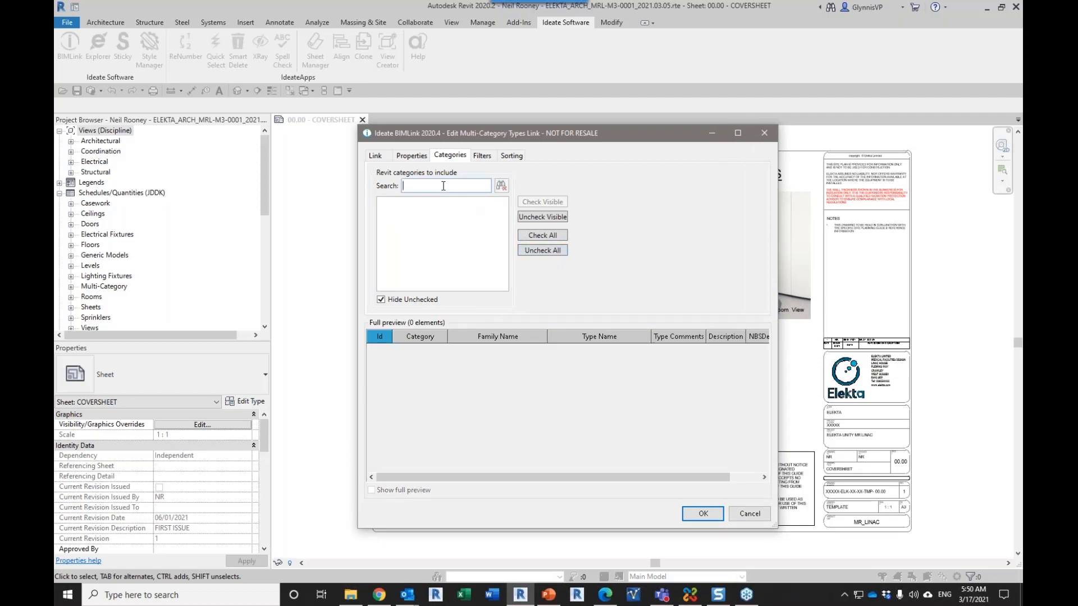
{"action": "type", "text": "spec"}
{"action": "left_click", "coordinate": [381, 300]}
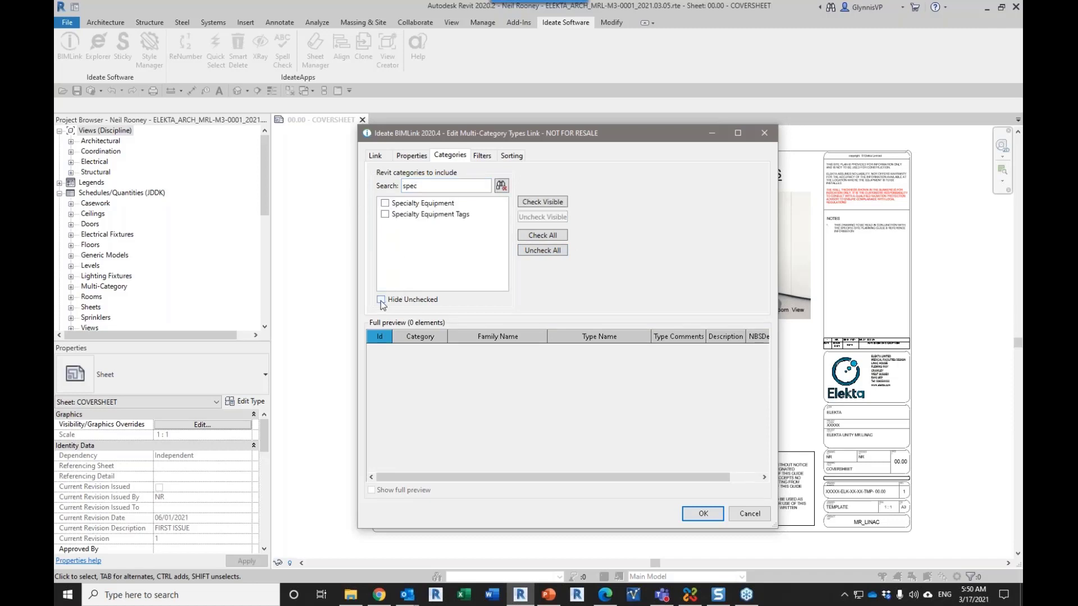
{"action": "left_click", "coordinate": [385, 204]}
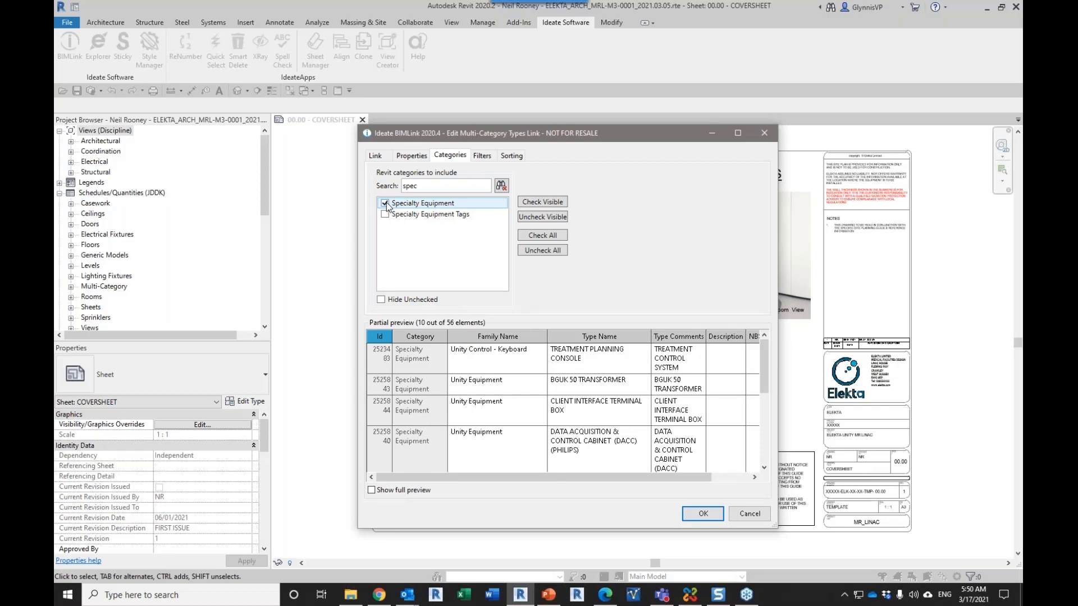
{"action": "left_click", "coordinate": [707, 515]}
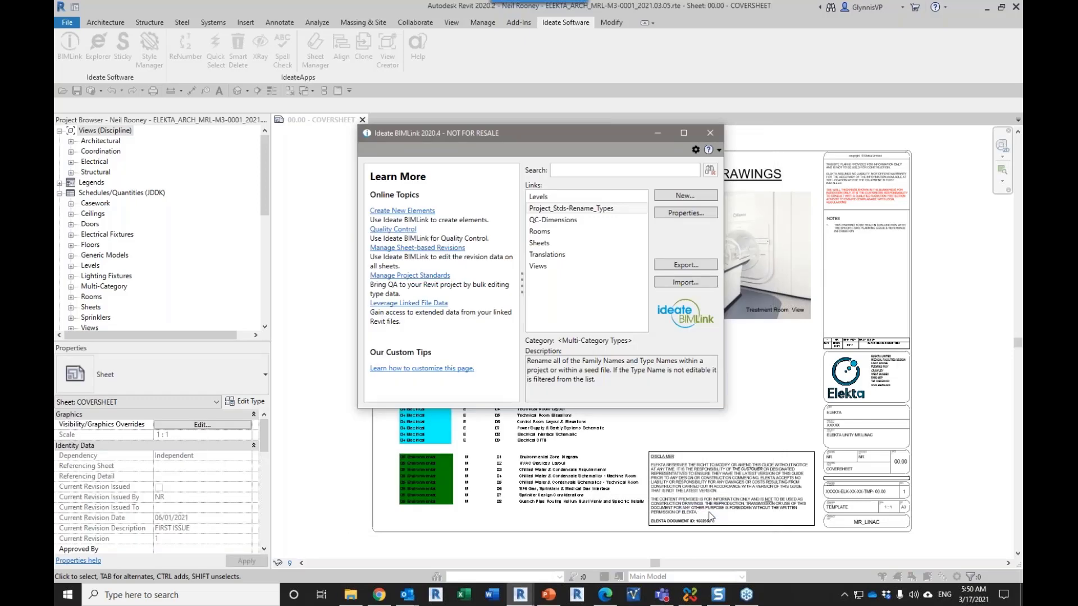
Step: Review the descriptions of the Sheets and Views links
{"action": "left_click", "coordinate": [551, 244]}
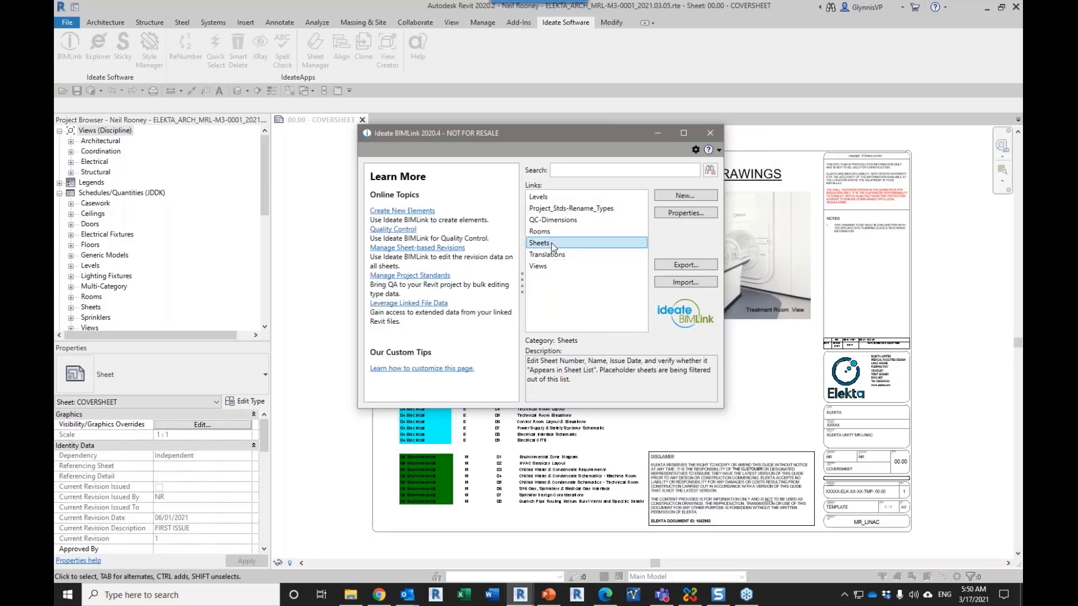
{"action": "left_click", "coordinate": [539, 266]}
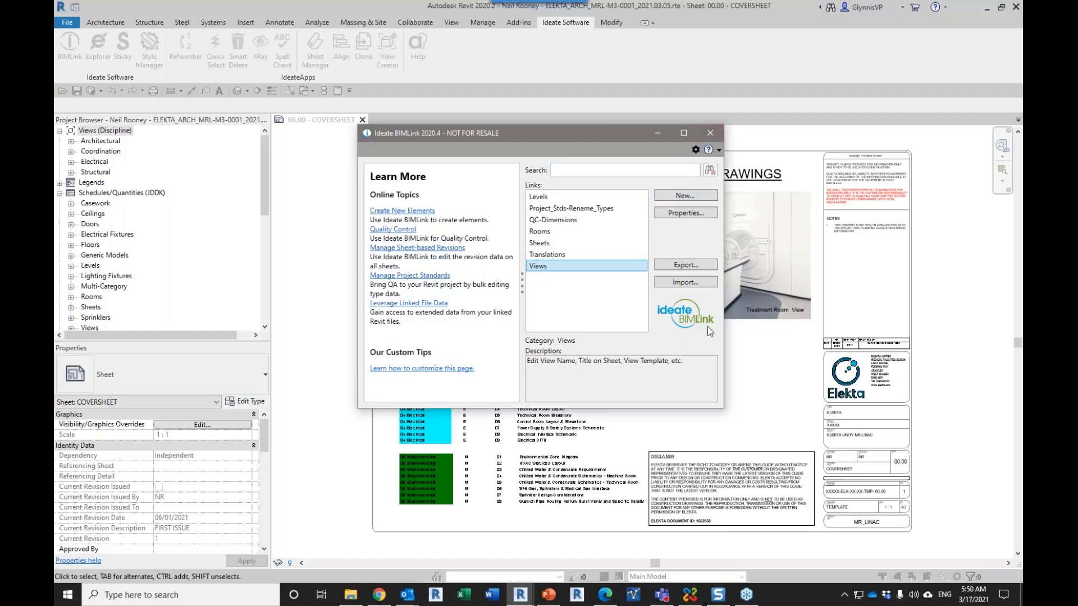
Step: Switch to the French Pseudo PDF in the browser and examine the title block disclaimer text and notes on pages 5 and 6
{"action": "mouse_move", "coordinate": [743, 602]}
{"action": "left_click", "coordinate": [604, 594]}
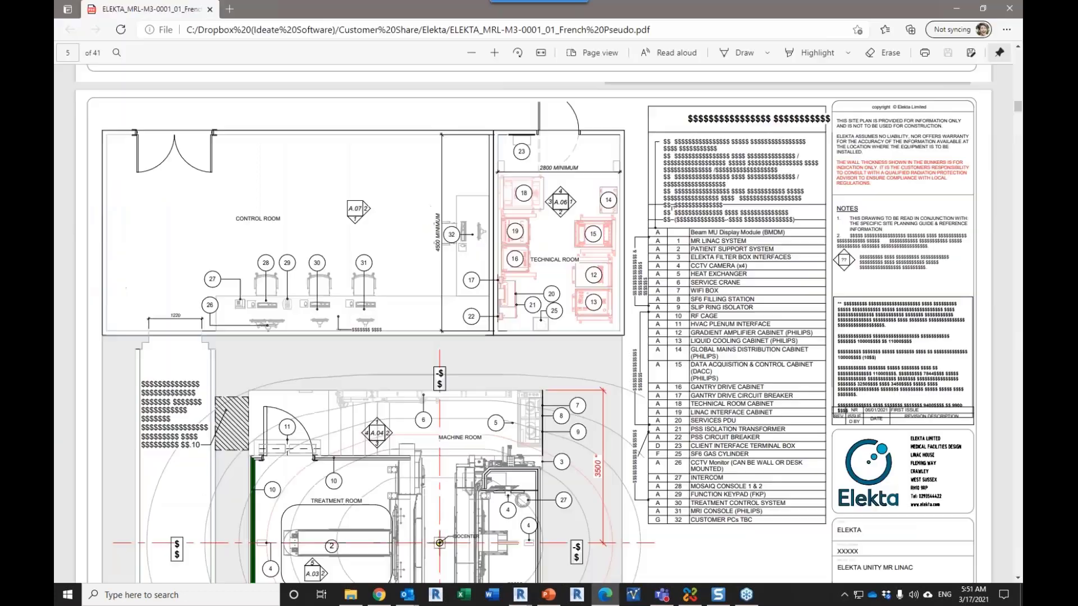
{"action": "scroll", "coordinate": [636, 394], "scroll_direction": "down", "scroll_amount": 8}
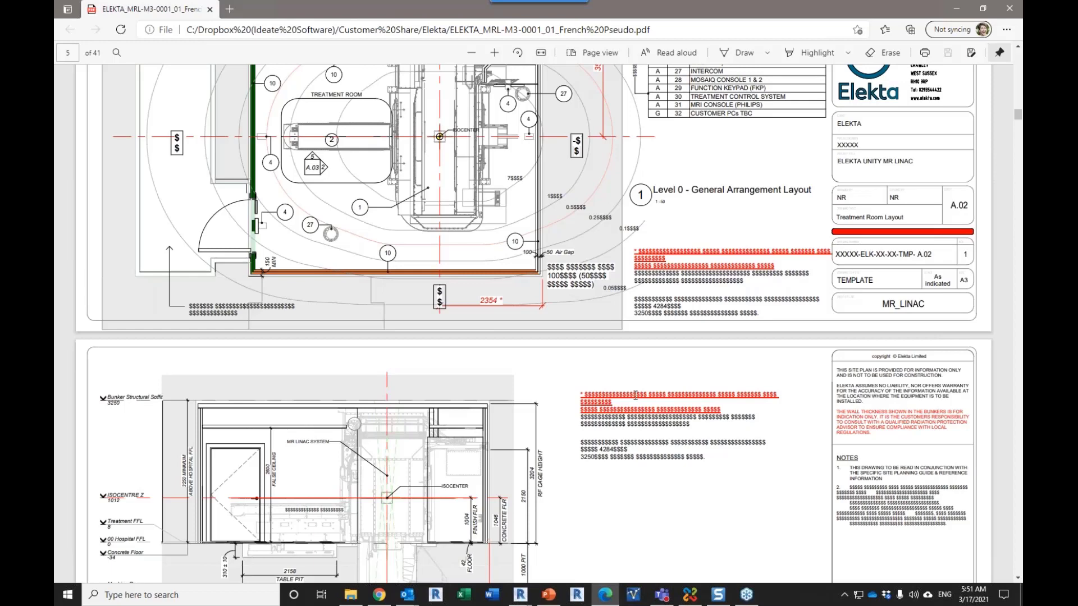
{"action": "scroll", "coordinate": [636, 395], "scroll_direction": "down", "scroll_amount": 5}
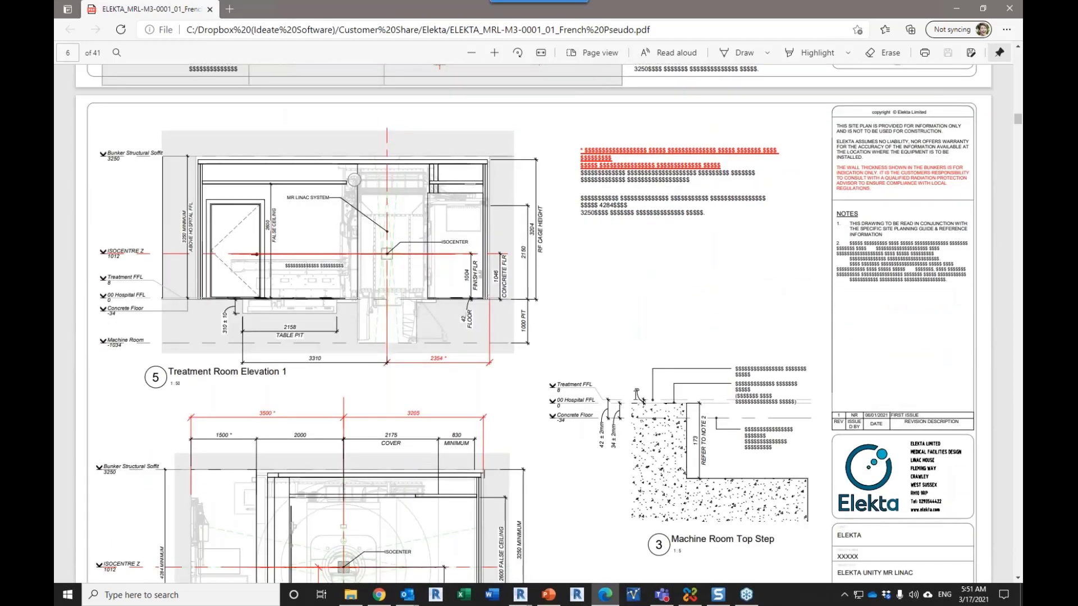
{"action": "mouse_move", "coordinate": [525, 598]}
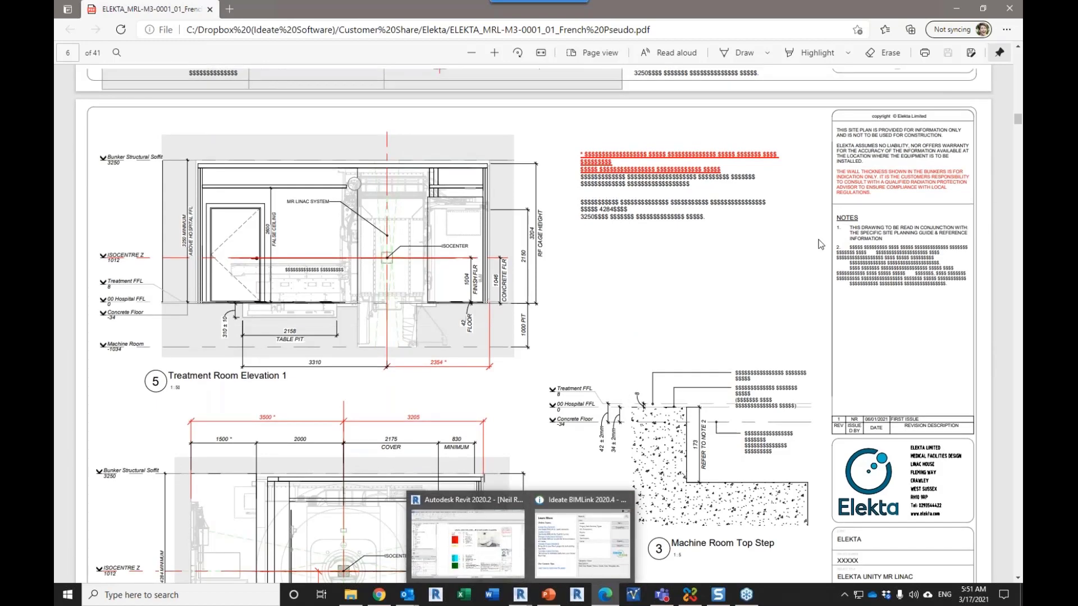
{"action": "scroll", "coordinate": [841, 288], "scroll_direction": "up", "scroll_amount": 3}
{"action": "left_click_drag", "start_coordinate": [844, 290], "coordinate": [869, 321]}
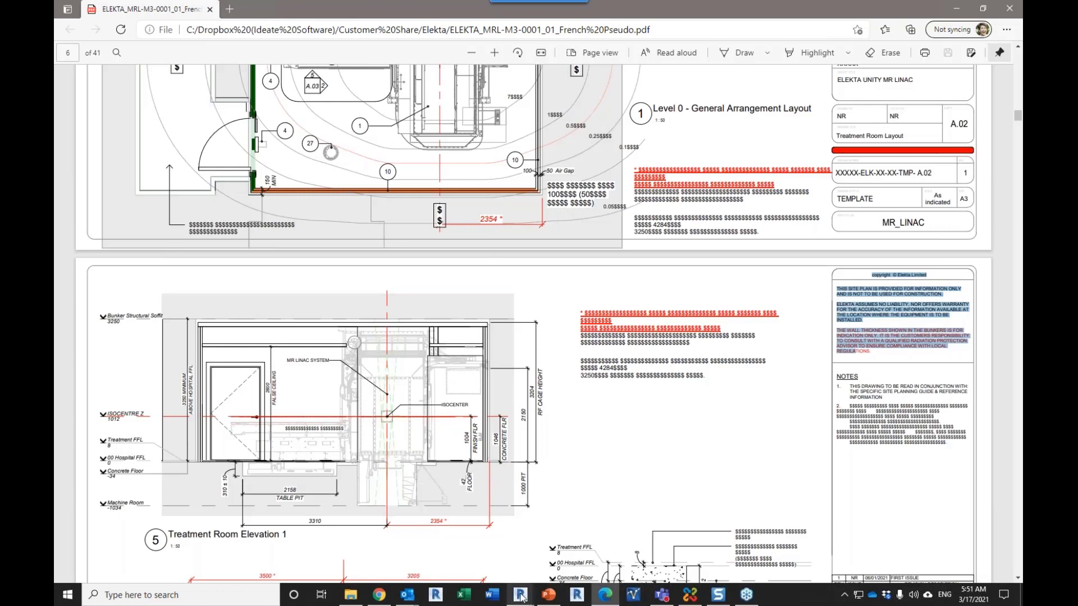
Step: Return to Revit, close BIMLink, and open the COVERSHEET's title block family for editing
{"action": "mouse_move", "coordinate": [521, 596]}
{"action": "left_click", "coordinate": [557, 558]}
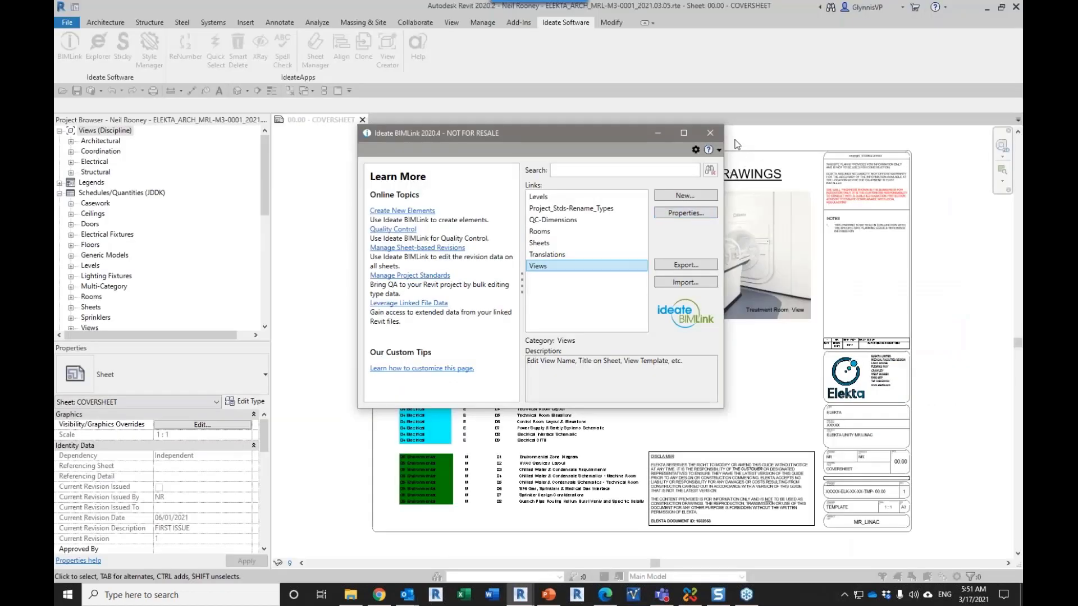
{"action": "left_click", "coordinate": [710, 133]}
{"action": "middle_click_drag", "start_coordinate": [816, 182], "coordinate": [681, 215]}
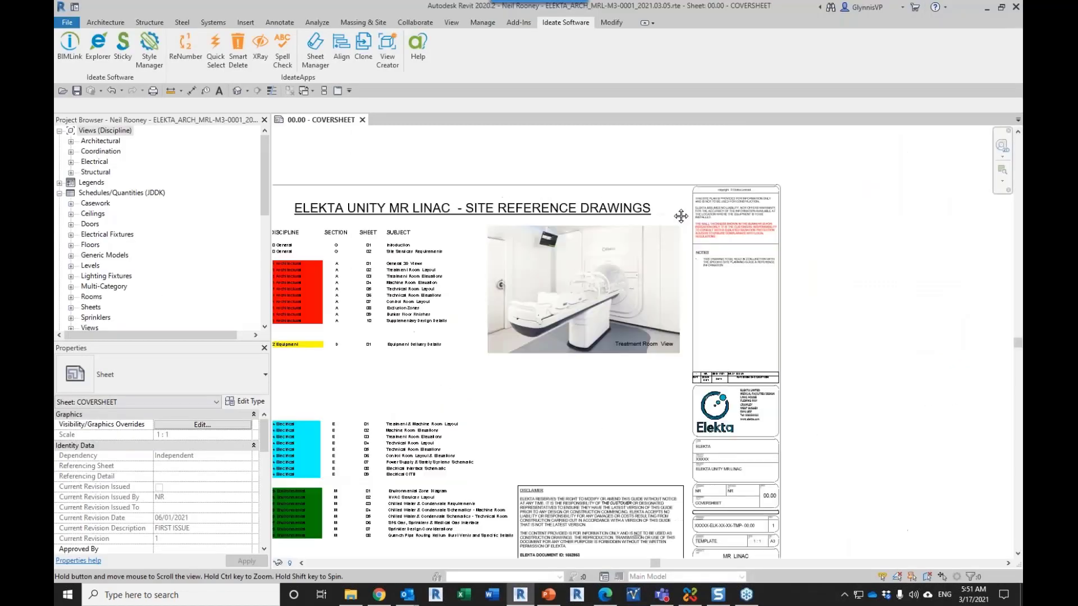
{"action": "scroll", "coordinate": [681, 215], "scroll_direction": "up", "scroll_amount": 5}
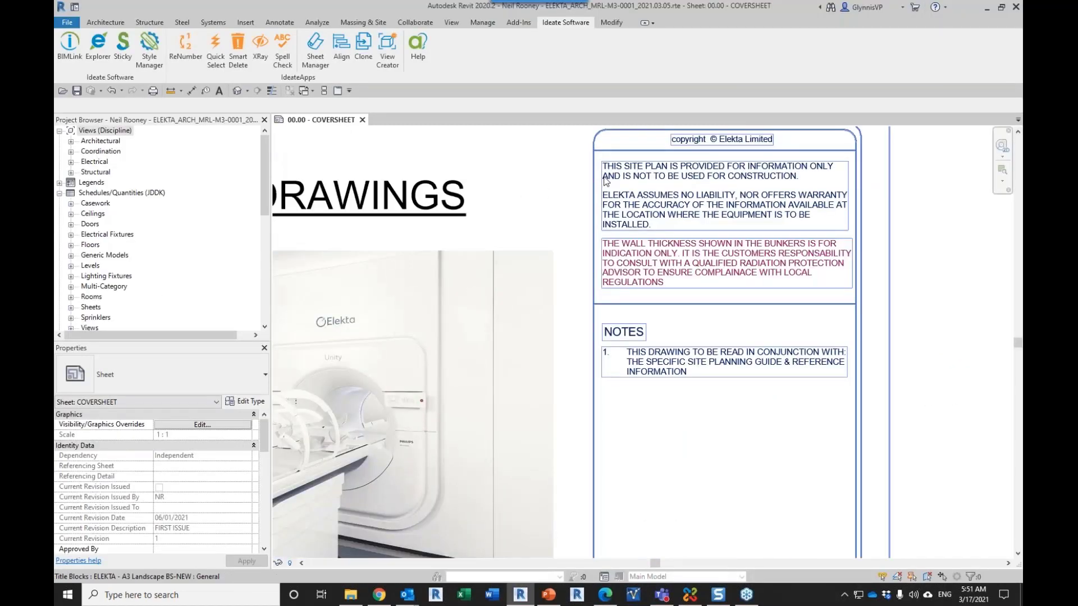
{"action": "left_click", "coordinate": [606, 180]}
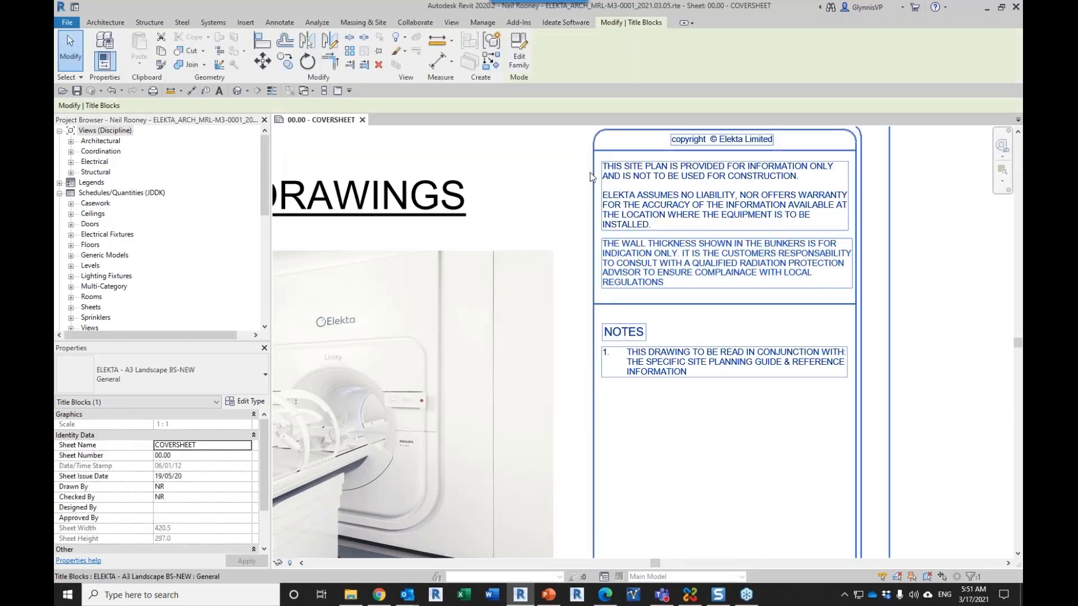
{"action": "left_click", "coordinate": [526, 58]}
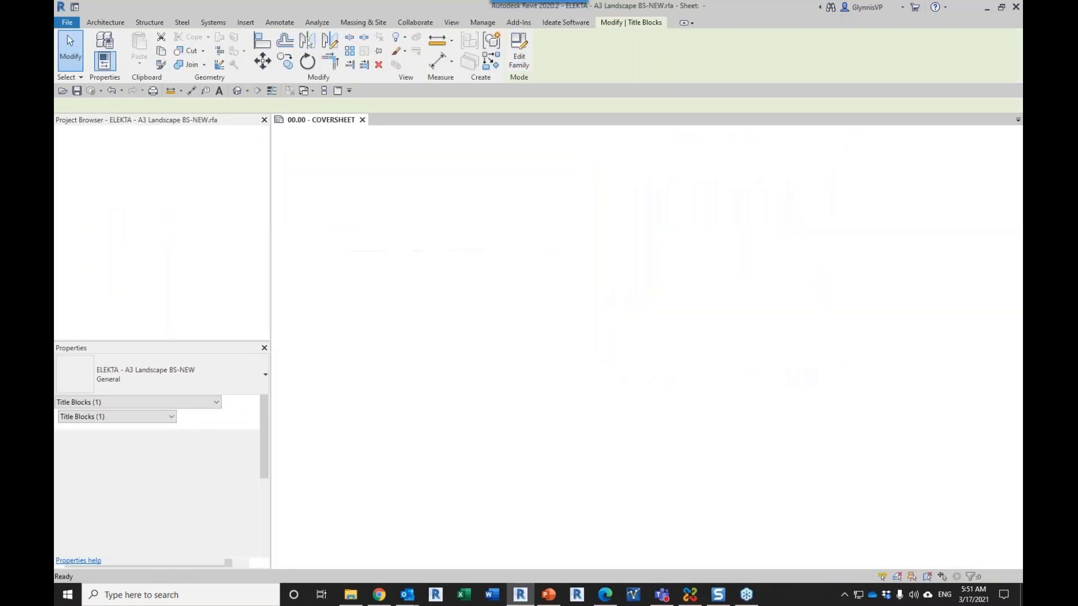
Step: Inspect the site plan disclaimer label's Title block text 2 parameter in the title block family, and close the label without changes
{"action": "middle_click_drag", "start_coordinate": [715, 277], "coordinate": [452, 317]}
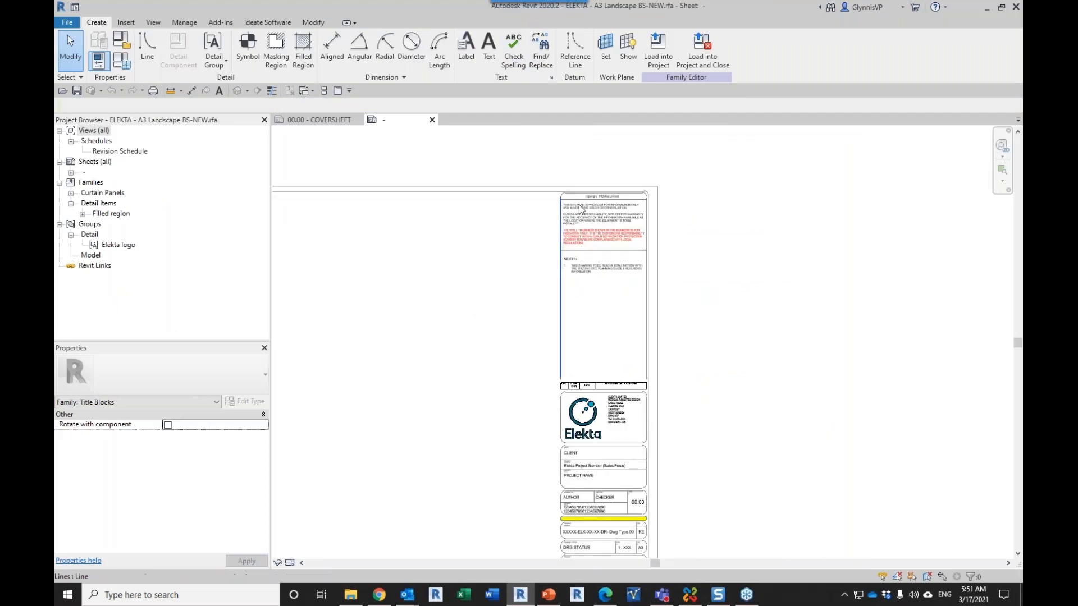
{"action": "left_click", "coordinate": [600, 213]}
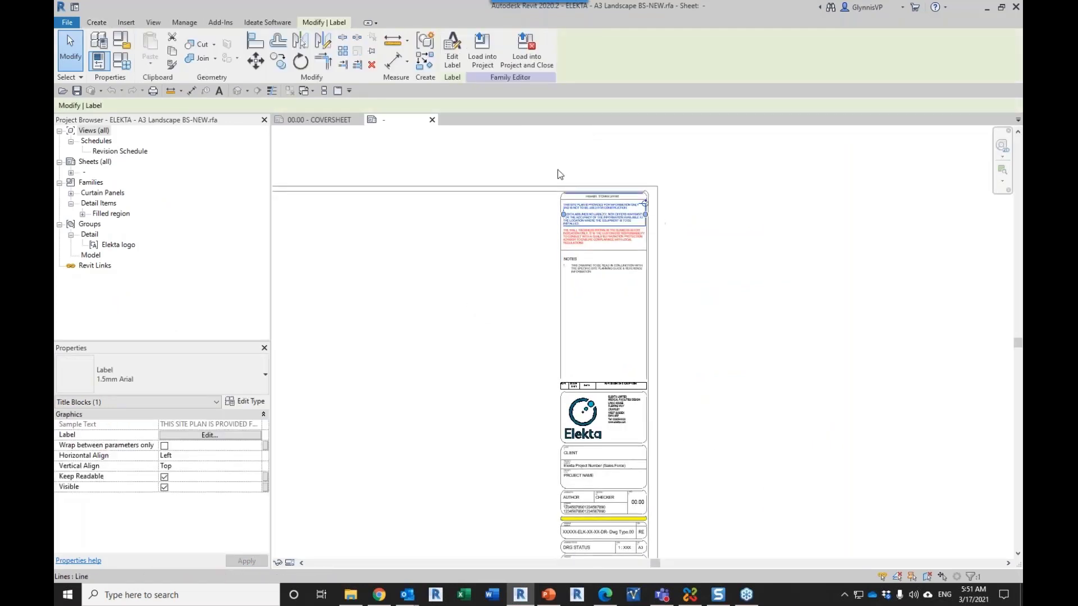
{"action": "left_click", "coordinate": [453, 59]}
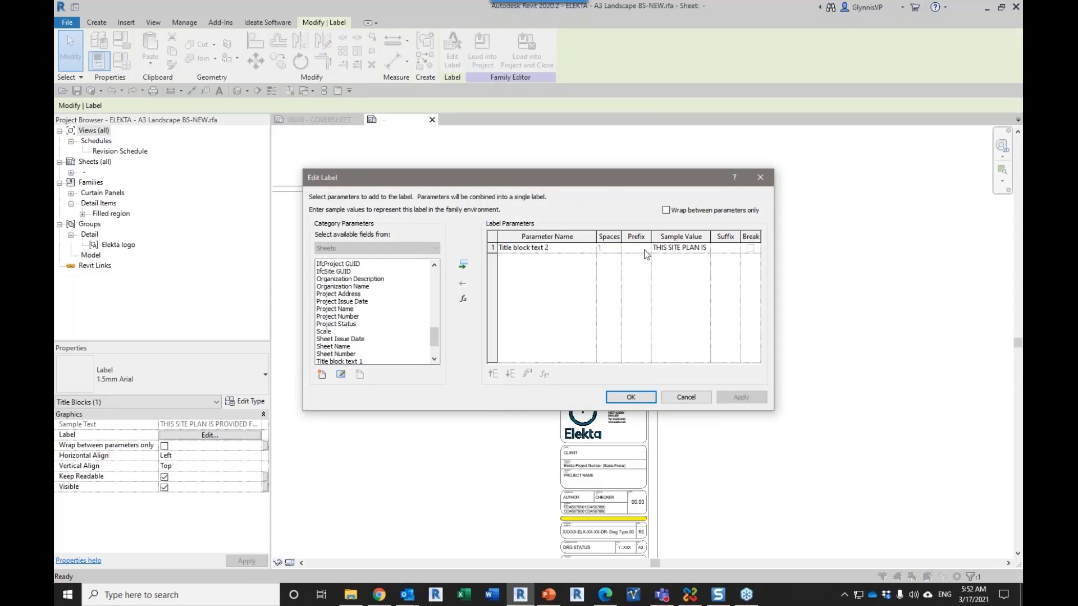
{"action": "left_click", "coordinate": [543, 251]}
{"action": "scroll", "coordinate": [431, 278], "scroll_direction": "down", "scroll_amount": 2}
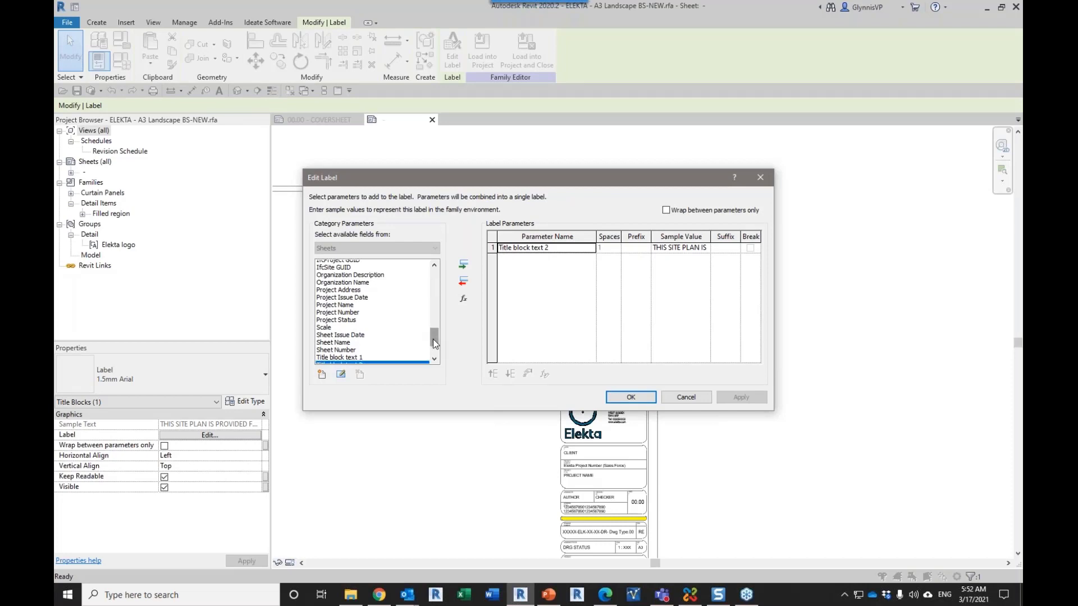
{"action": "left_click", "coordinate": [343, 331]}
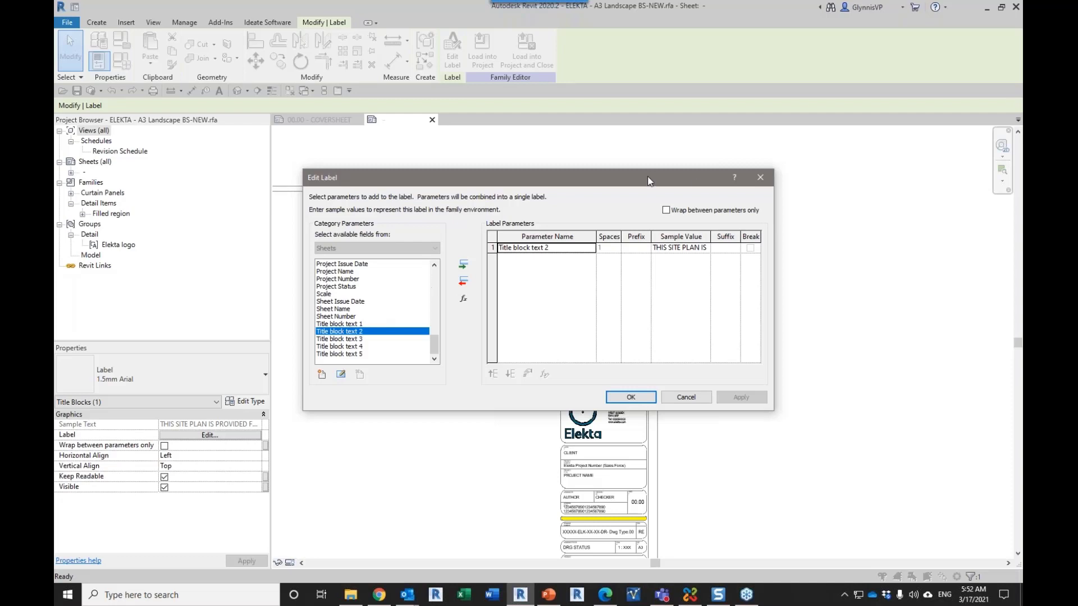
{"action": "left_click", "coordinate": [760, 178]}
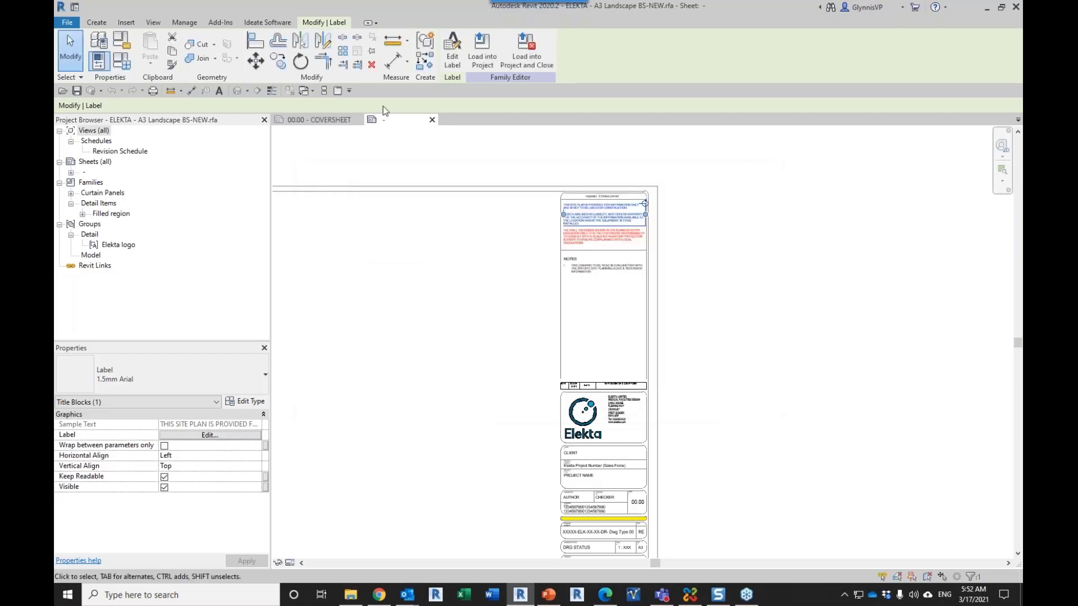
Step: Go back to the COVERSHEET sheet and locate the Title block text parameters among the project parameters
{"action": "left_click", "coordinate": [328, 120]}
{"action": "key", "text": "Escape"}
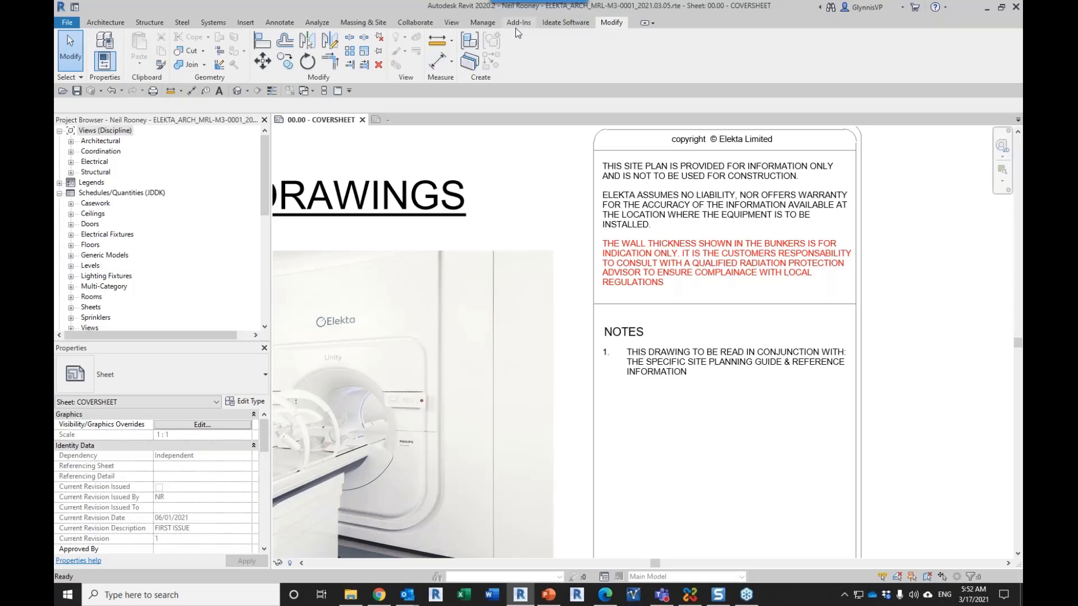
{"action": "left_click", "coordinate": [477, 27]}
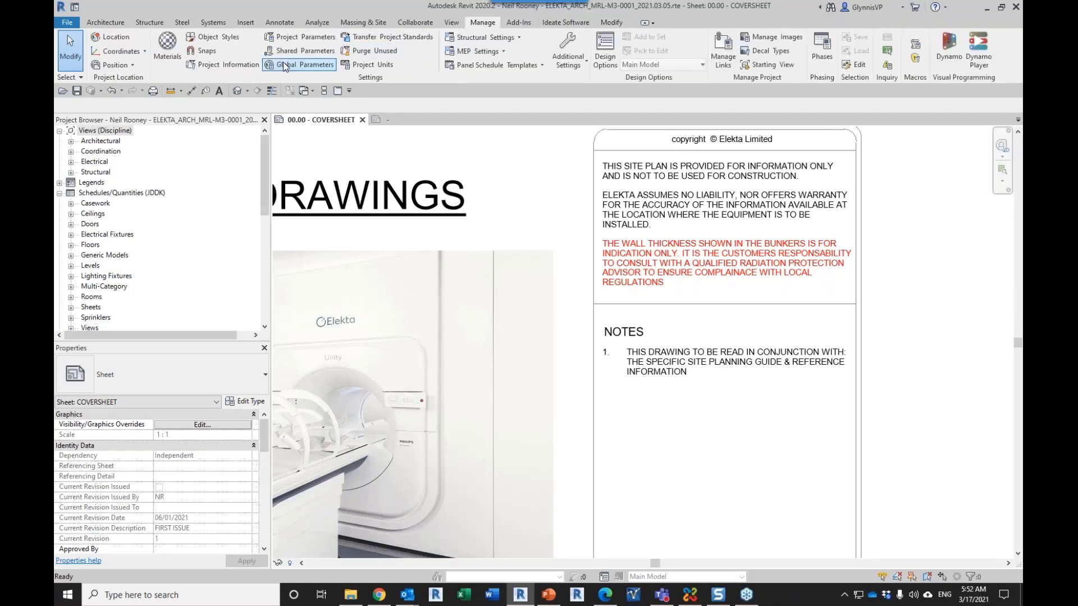
{"action": "left_click", "coordinate": [287, 42]}
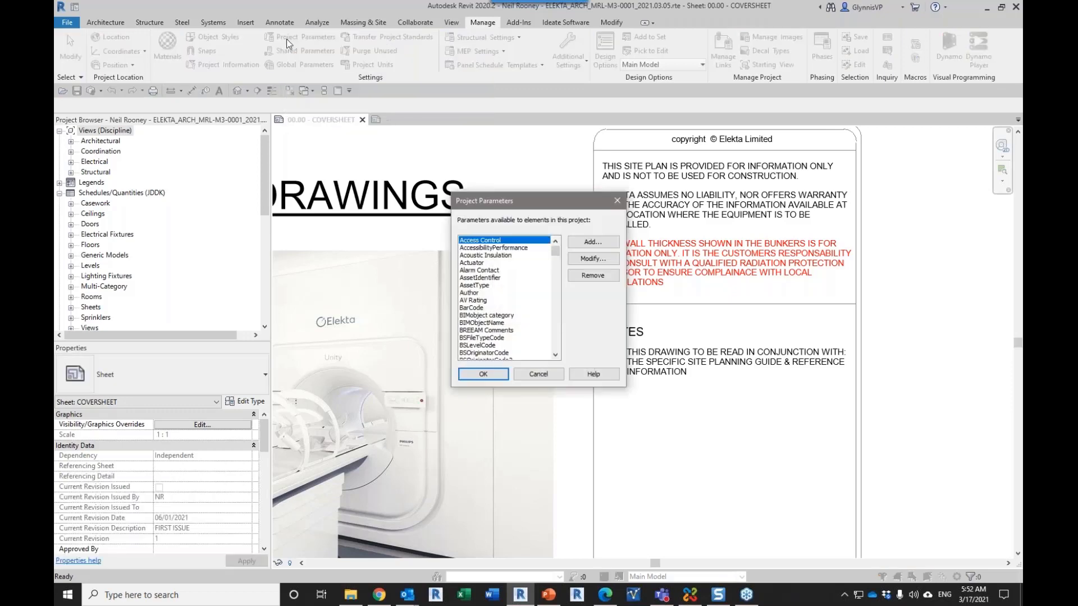
{"action": "left_click_drag", "start_coordinate": [555, 252], "coordinate": [561, 318]}
{"action": "left_click_drag", "start_coordinate": [559, 317], "coordinate": [560, 344]}
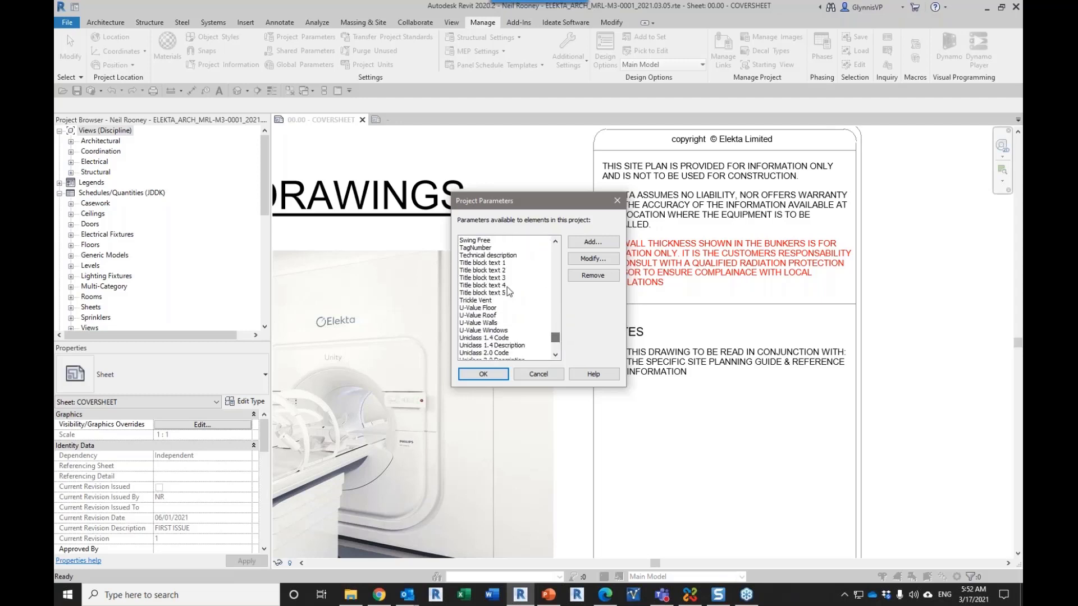
Step: Inspect the Title block text 1 parameter's properties with unchecked categories hidden, and close them without changes
{"action": "left_click", "coordinate": [494, 263]}
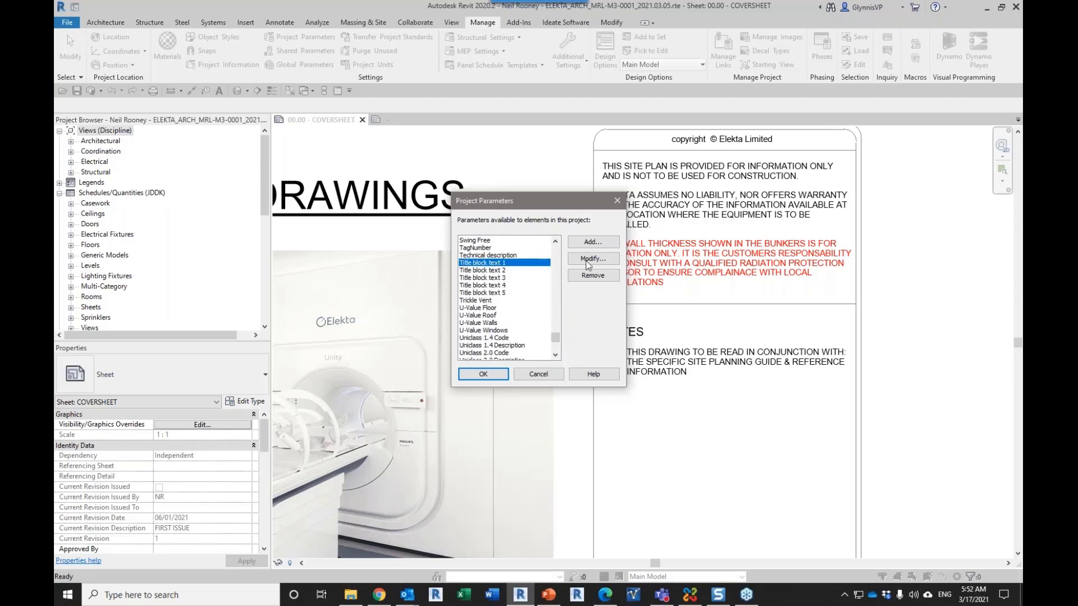
{"action": "left_click", "coordinate": [599, 260]}
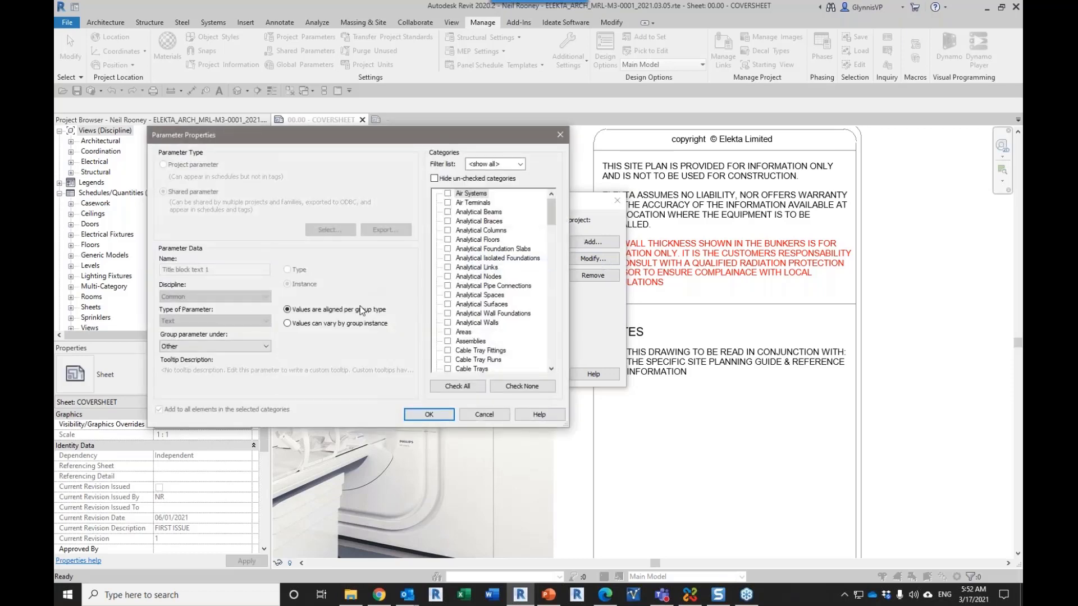
{"action": "left_click", "coordinate": [434, 179]}
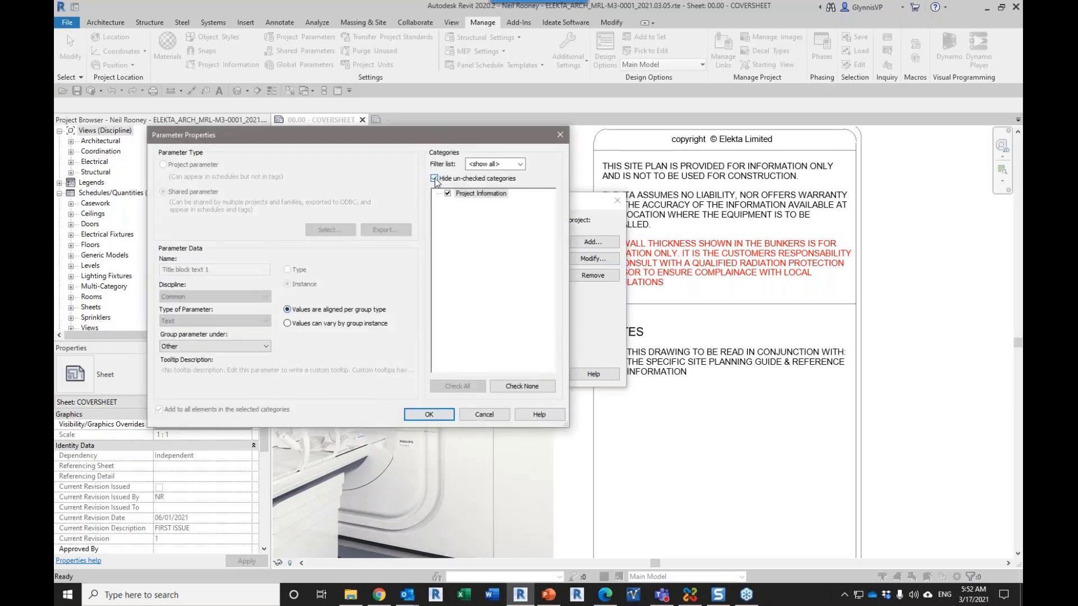
{"action": "left_click_drag", "start_coordinate": [407, 134], "coordinate": [269, 168]}
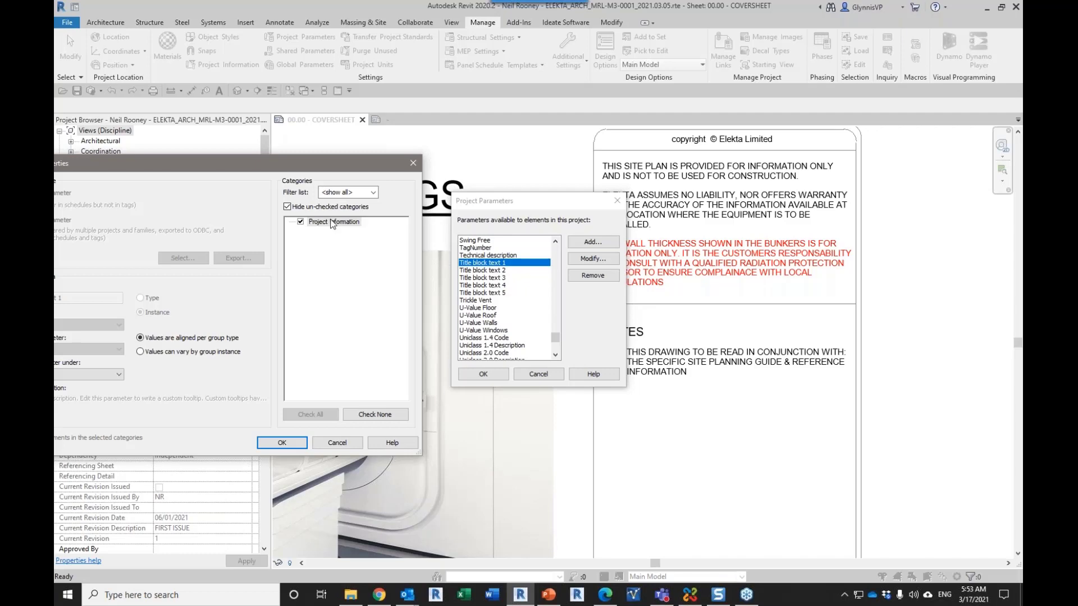
{"action": "left_click", "coordinate": [413, 163]}
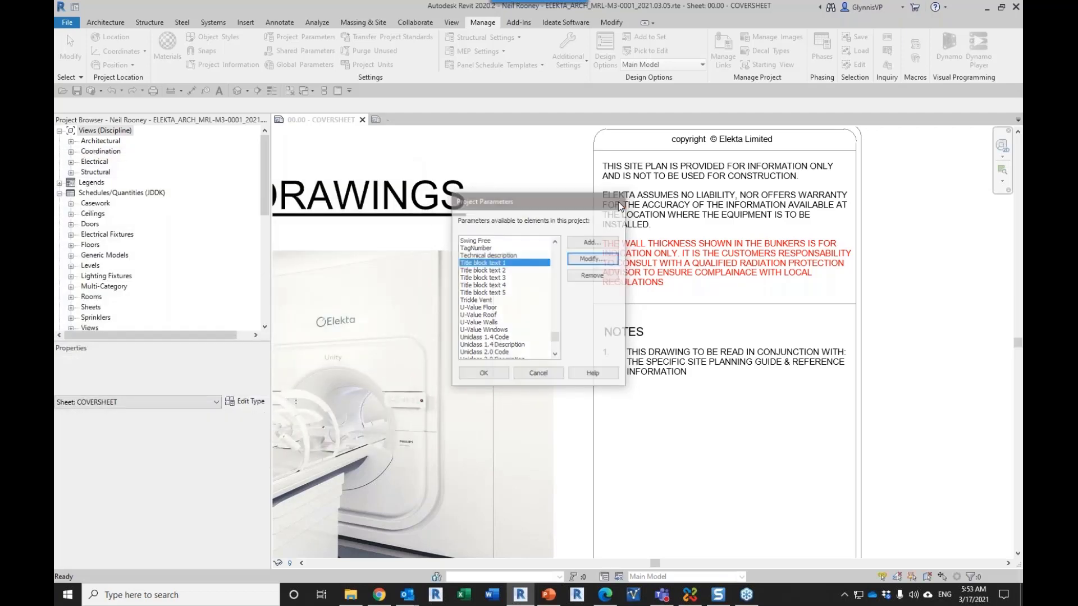
Step: Close the project parameters and start creating a new link in Ideate BIMLink
{"action": "left_click", "coordinate": [618, 201]}
{"action": "left_click", "coordinate": [565, 22]}
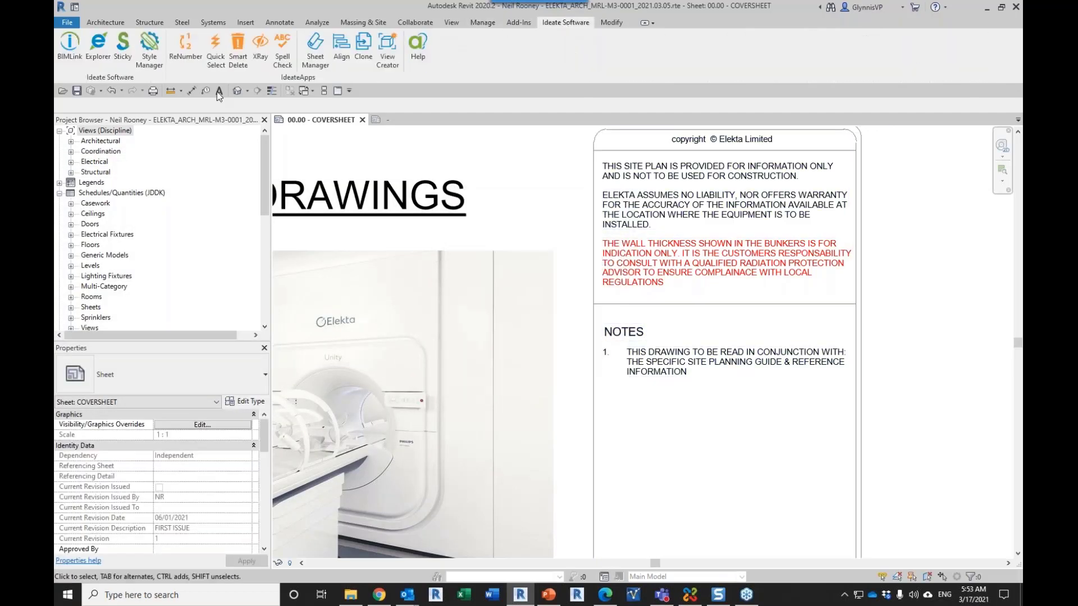
{"action": "left_click", "coordinate": [81, 59]}
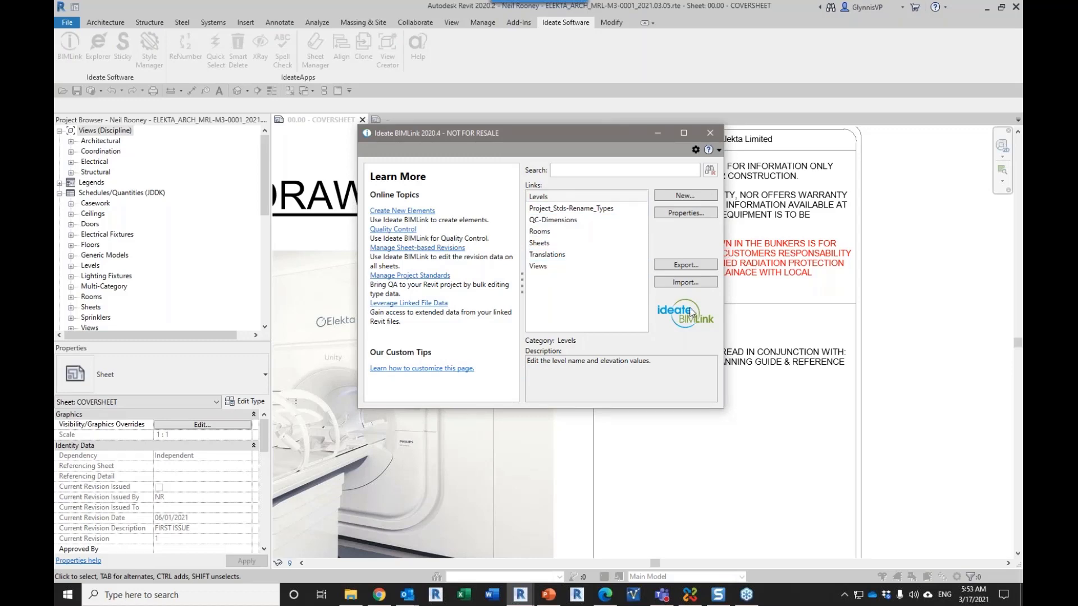
{"action": "left_click", "coordinate": [695, 198]}
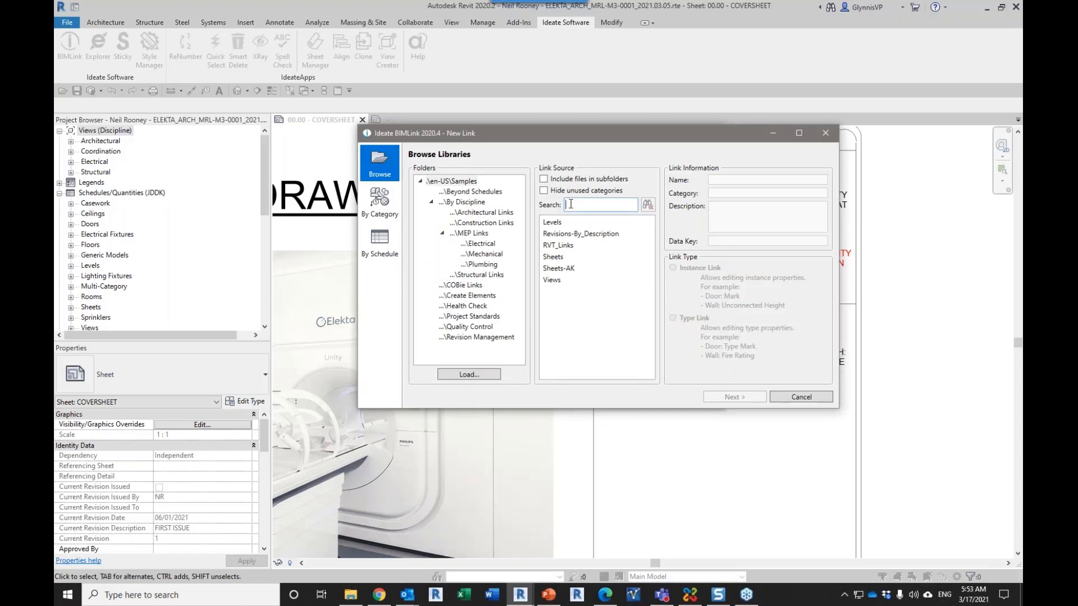
Step: Base the new link on the HC-Project_Information library definition for the Project Information category and continue to its properties
{"action": "left_click", "coordinate": [373, 201]}
{"action": "left_click", "coordinate": [456, 184]}
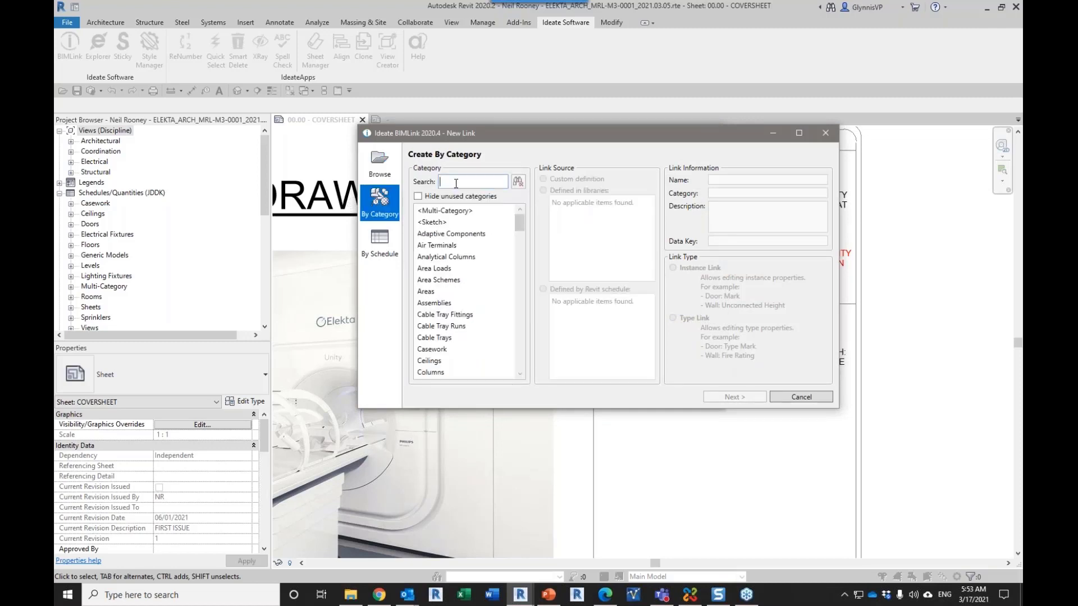
{"action": "type", "text": "proj"}
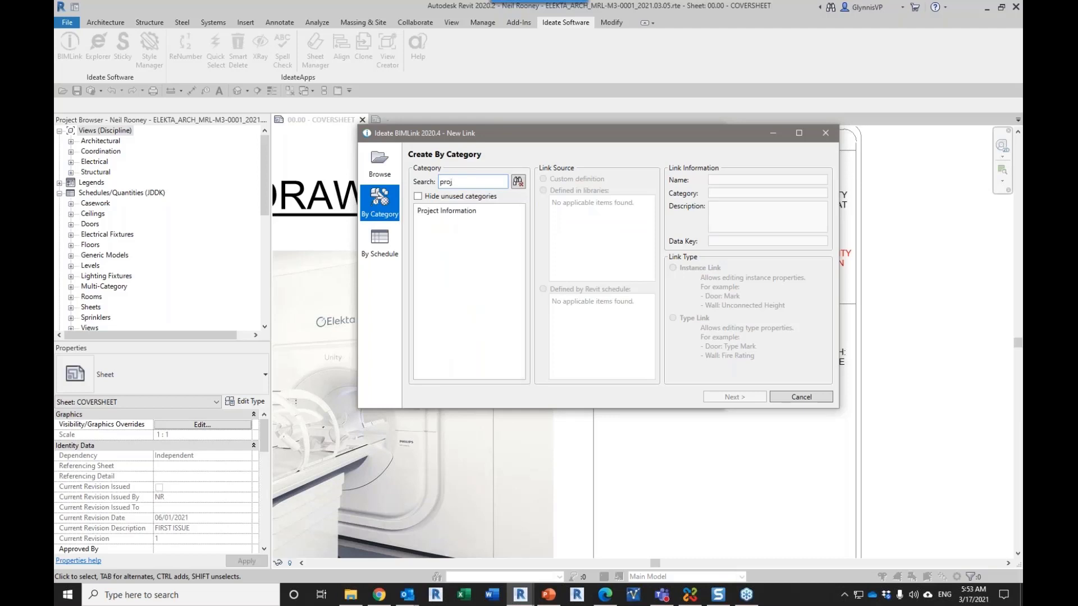
{"action": "left_click", "coordinate": [459, 212]}
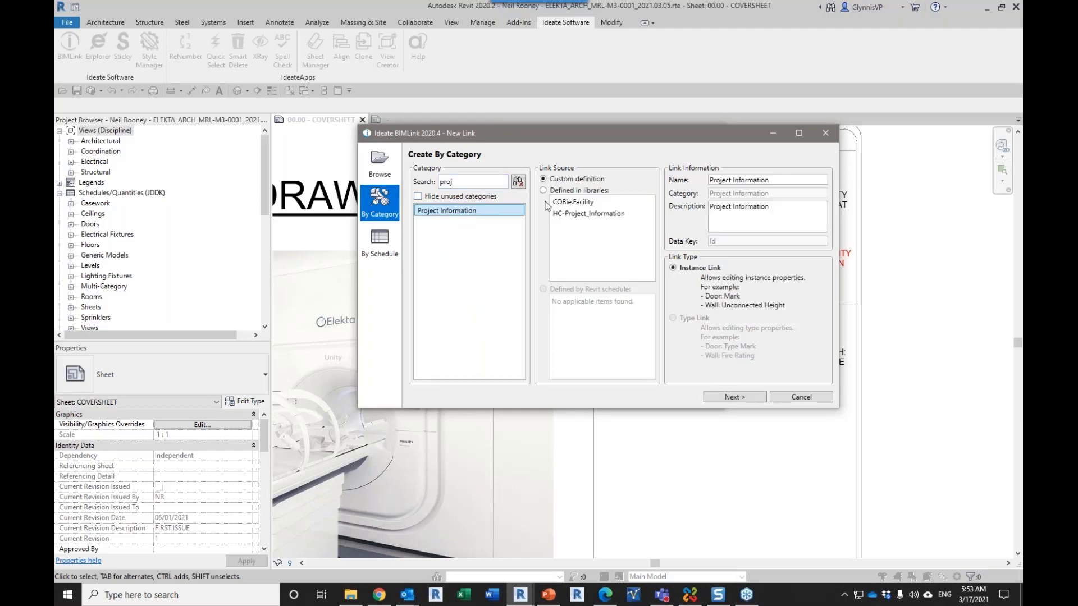
{"action": "left_click", "coordinate": [580, 214]}
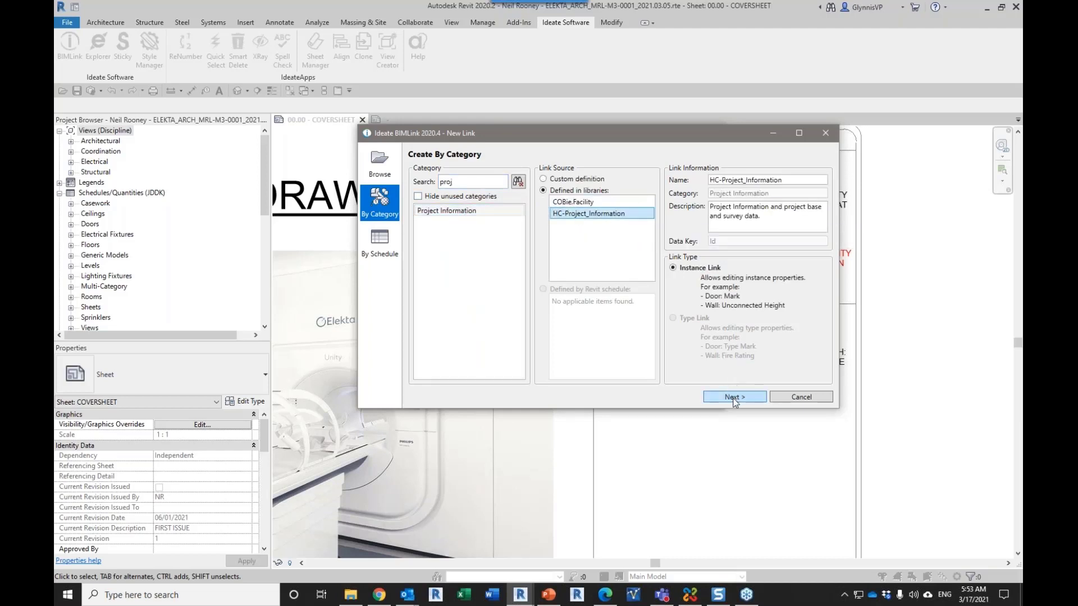
{"action": "left_click", "coordinate": [725, 395]}
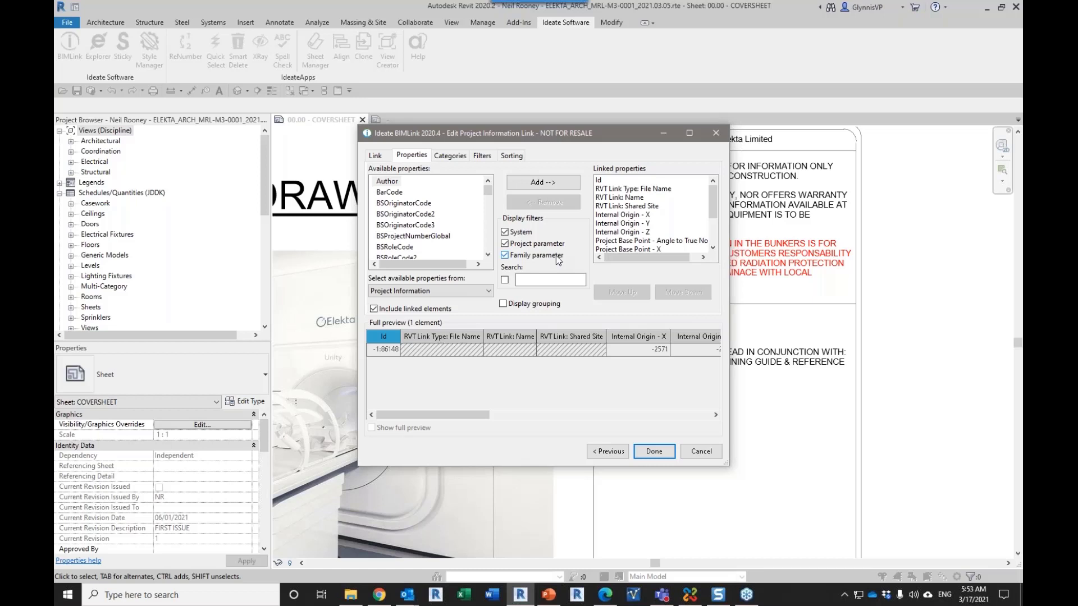
Step: Add the Project Information parameters Title block text 1 to 5 to the end of the linked properties
{"action": "left_click", "coordinate": [441, 291]}
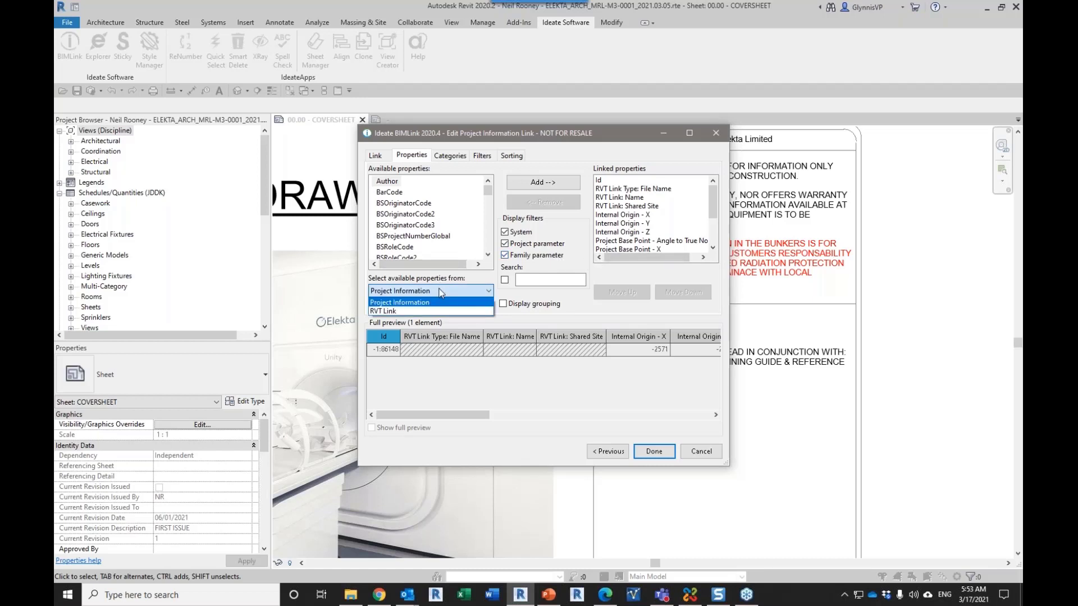
{"action": "left_click", "coordinate": [441, 302]}
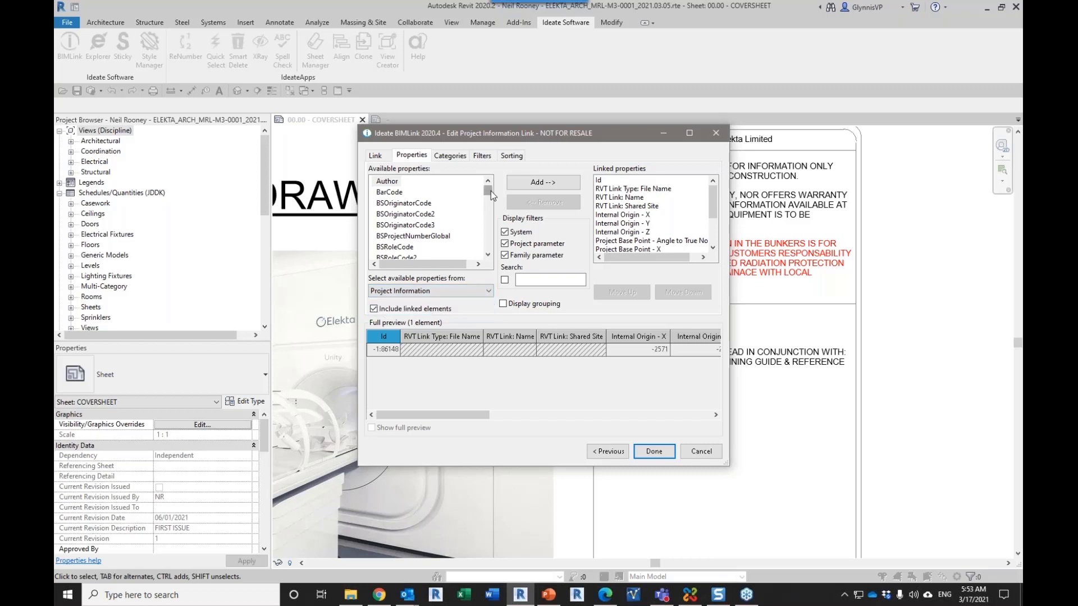
{"action": "left_click_drag", "start_coordinate": [488, 191], "coordinate": [488, 216]}
{"action": "left_click", "coordinate": [528, 279]}
{"action": "type", "text": "titl"}
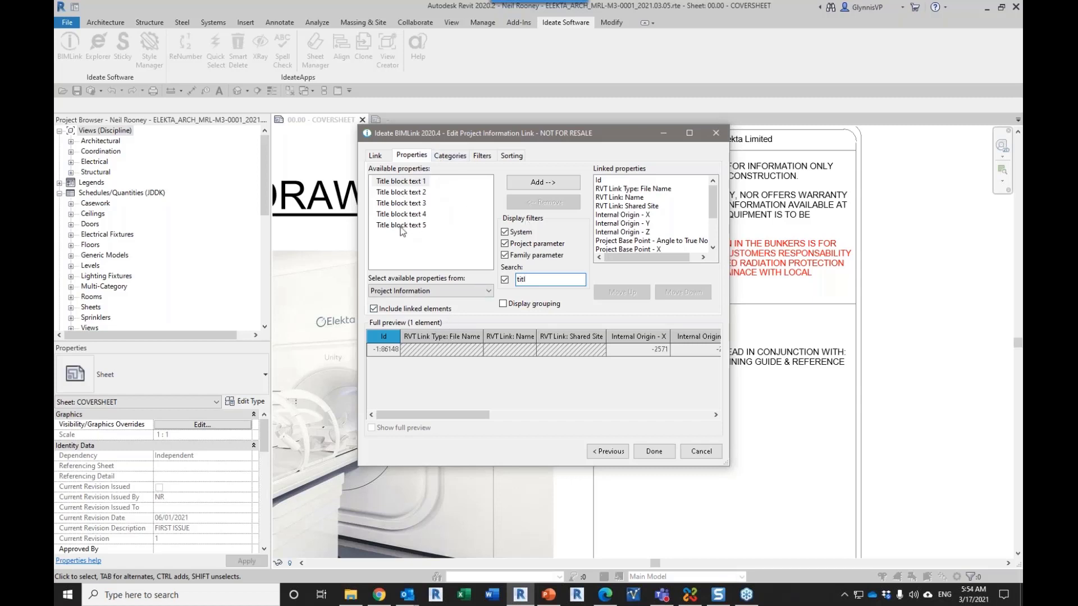
{"action": "left_click", "coordinate": [400, 226], "text": "shift"}
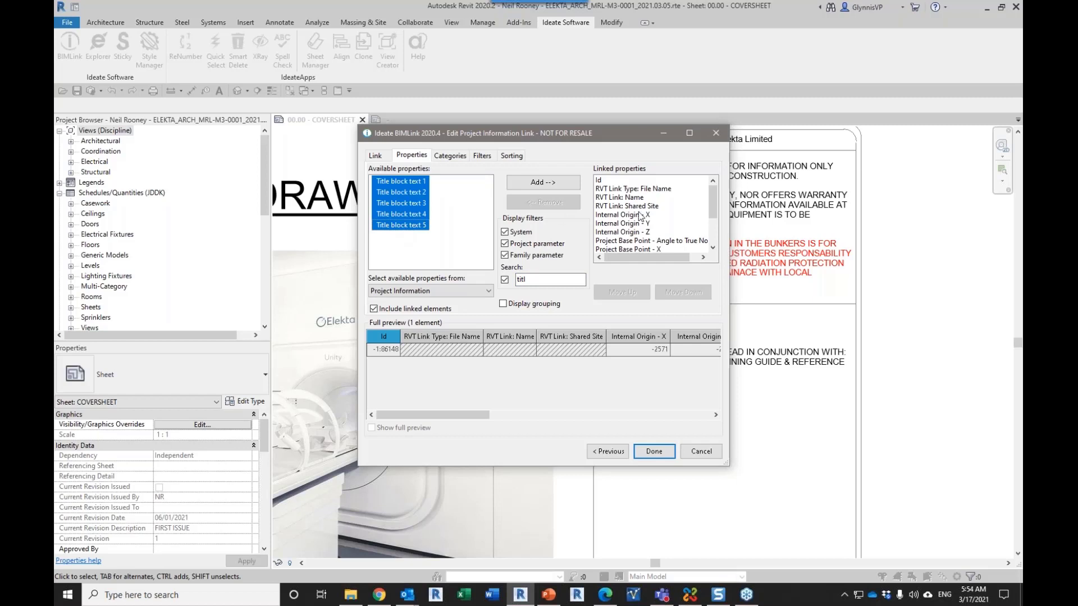
{"action": "scroll", "coordinate": [713, 214], "scroll_direction": "down", "scroll_amount": 2}
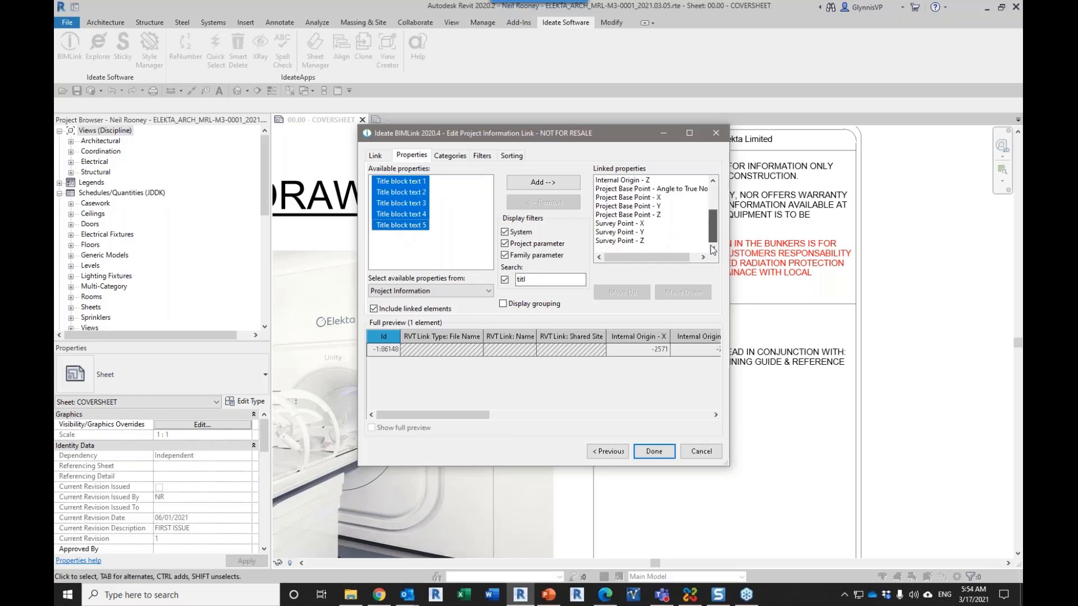
{"action": "left_click", "coordinate": [548, 182]}
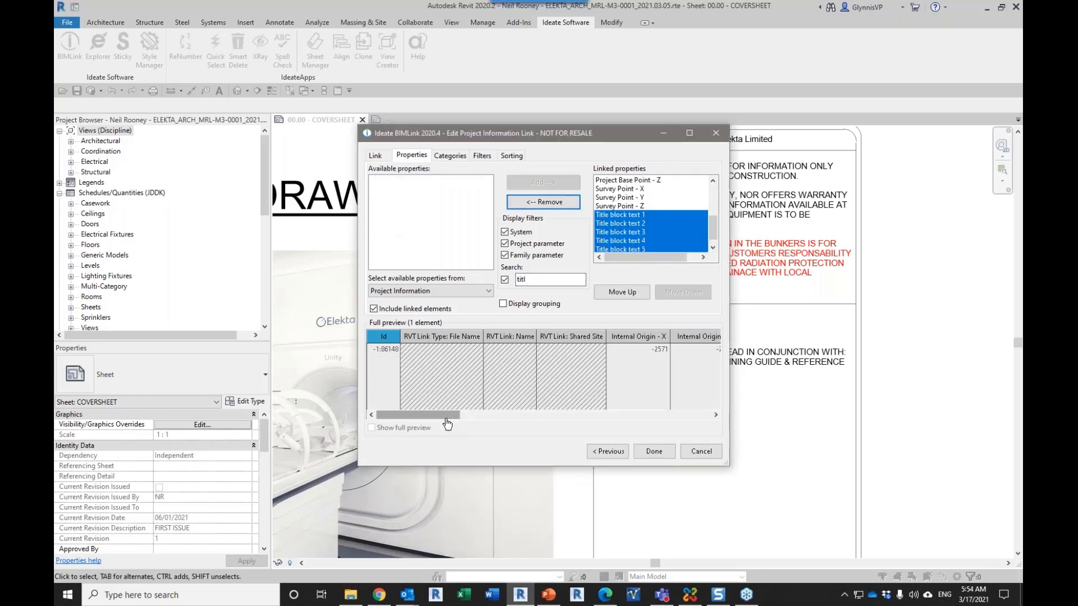
Step: Check the title block text values in the link preview, save the HC-Project_Information link and close BIMLink
{"action": "left_click_drag", "start_coordinate": [444, 416], "coordinate": [696, 416]}
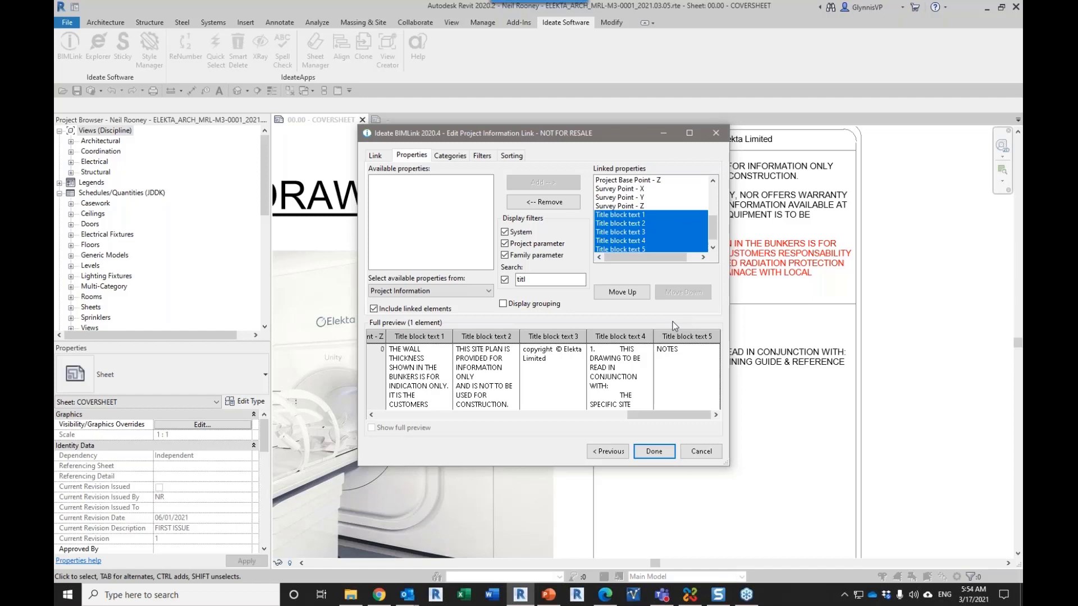
{"action": "left_click", "coordinate": [654, 451]}
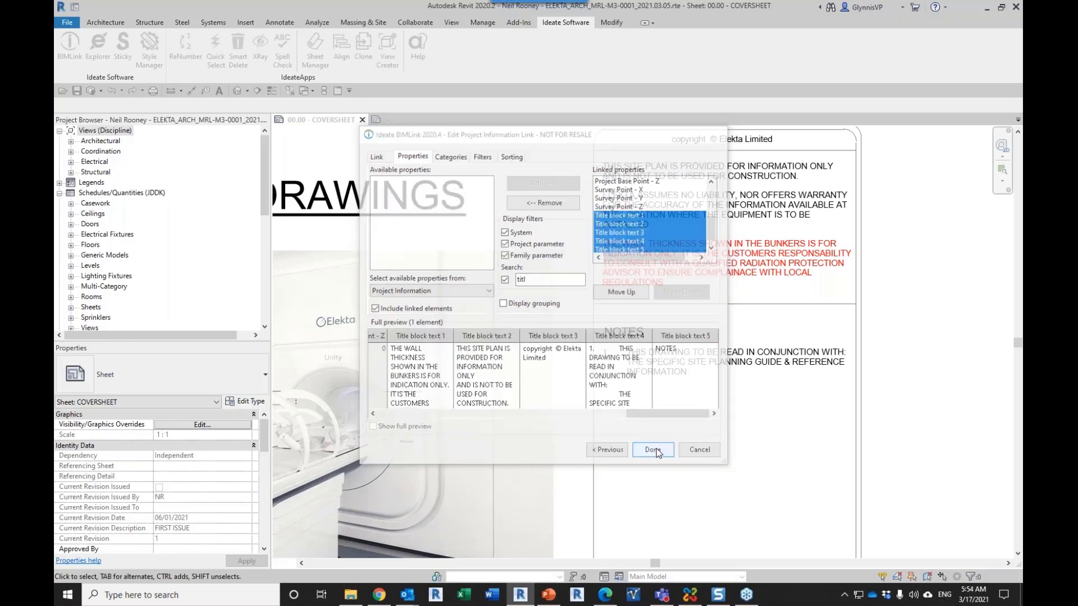
{"action": "left_click_drag", "start_coordinate": [607, 143], "coordinate": [541, 282]}
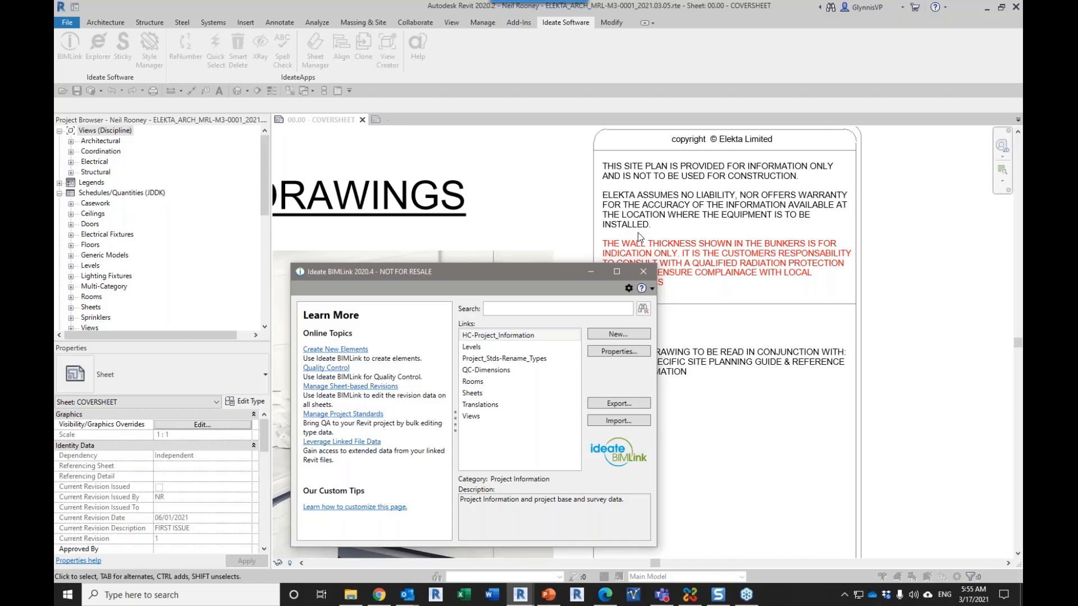
{"action": "left_click", "coordinate": [643, 271]}
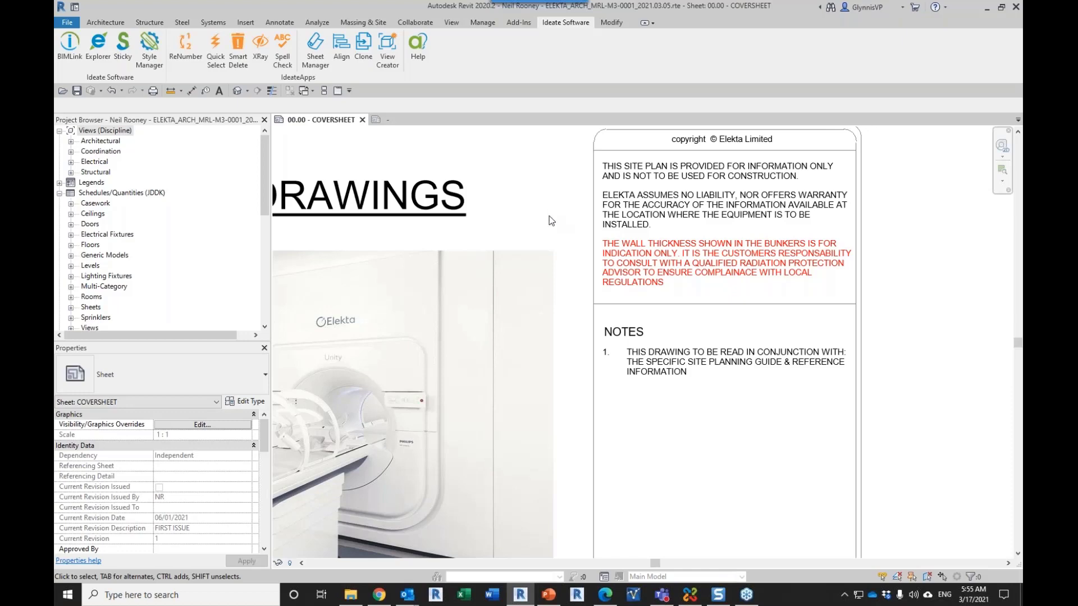
Step: View the whole COVERSHEET and select its boxed disclaimer text note for inspection
{"action": "scroll", "coordinate": [551, 219], "scroll_direction": "down", "scroll_amount": 5}
{"action": "middle_click_drag", "start_coordinate": [716, 179], "coordinate": [739, 159]}
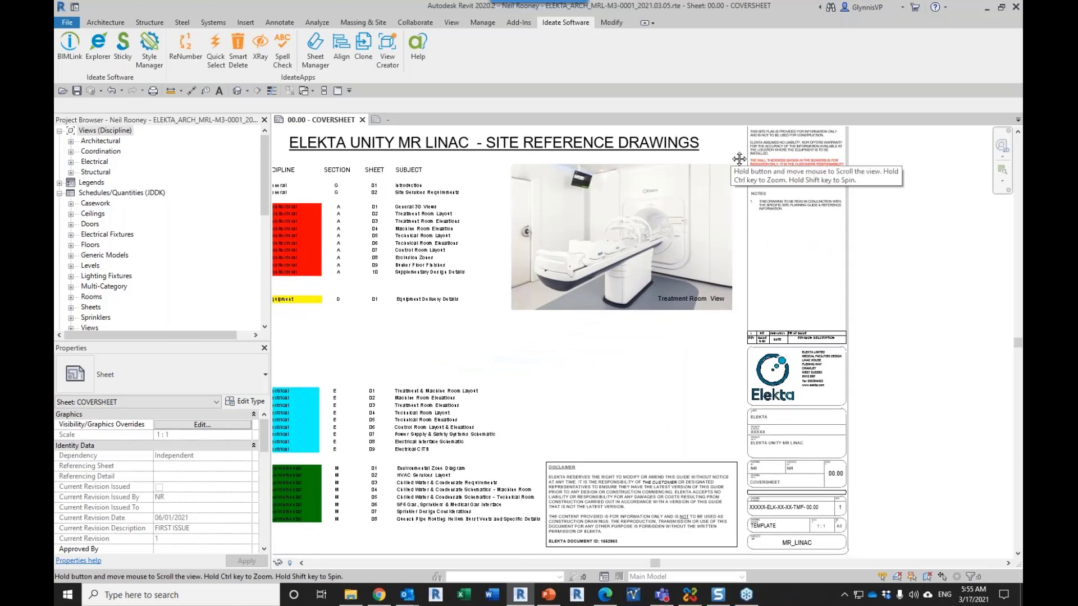
{"action": "left_click", "coordinate": [662, 503]}
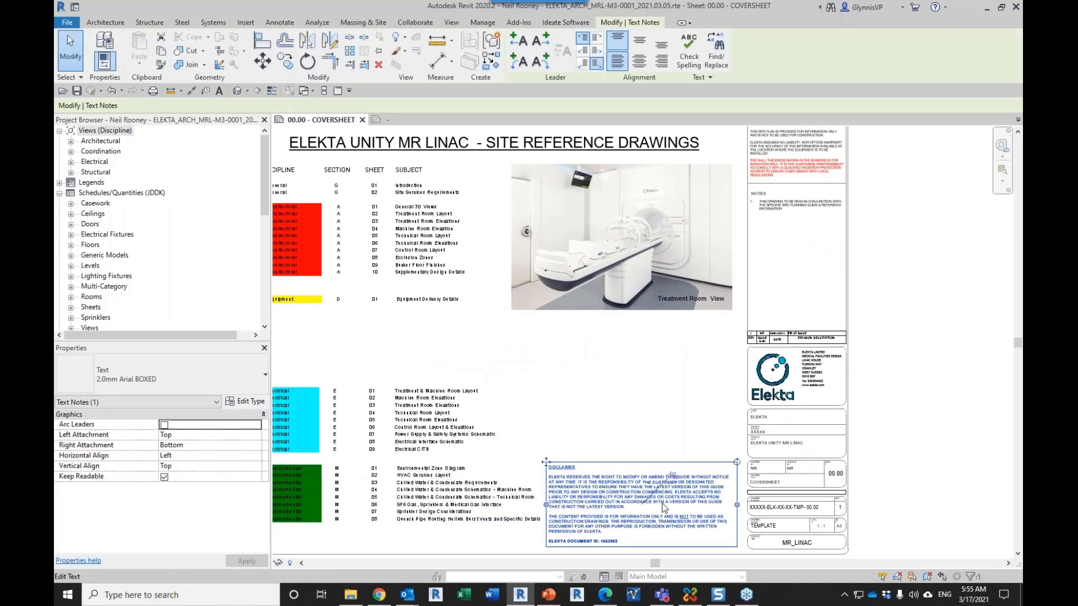
{"action": "scroll", "coordinate": [599, 409], "scroll_direction": "down", "scroll_amount": 2}
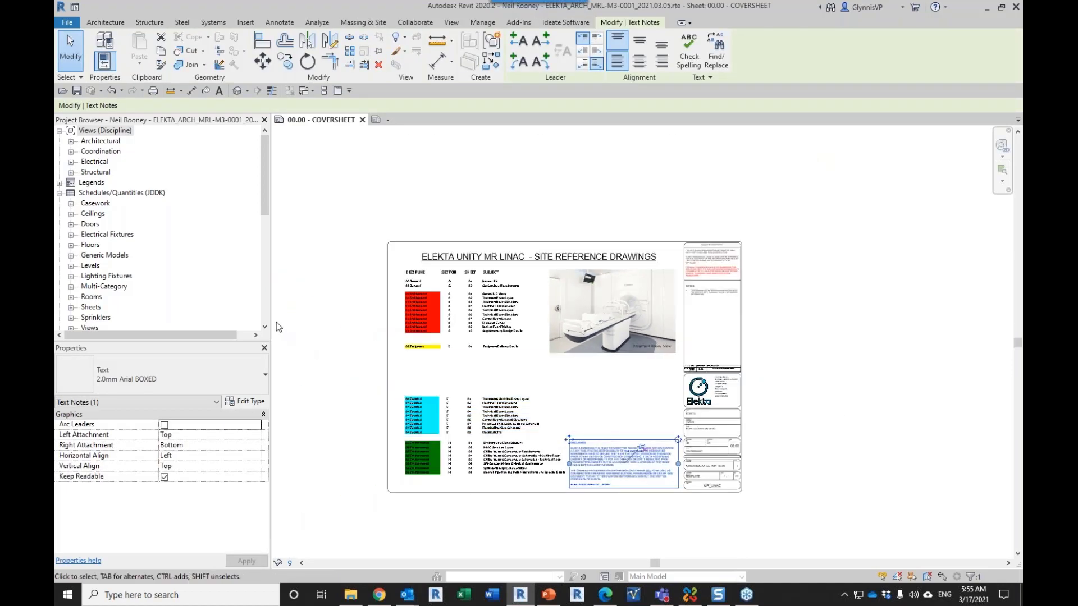
Step: Open the Level 0 - Helium Vent Pipe floor plan from the architectural Fine Plans - General Arrangement views
{"action": "left_click", "coordinate": [71, 143]}
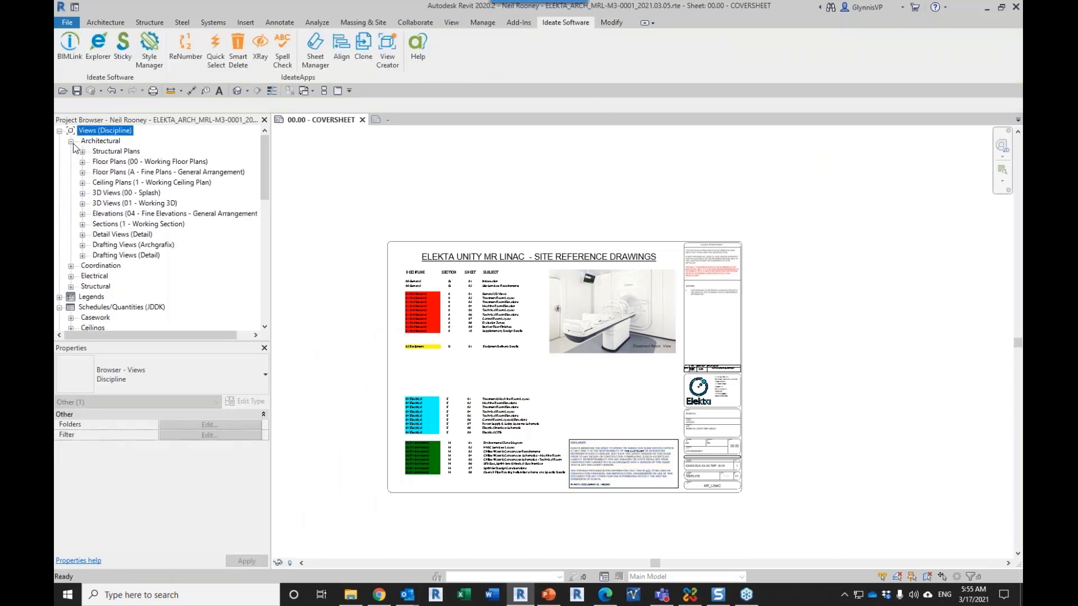
{"action": "left_click", "coordinate": [83, 172]}
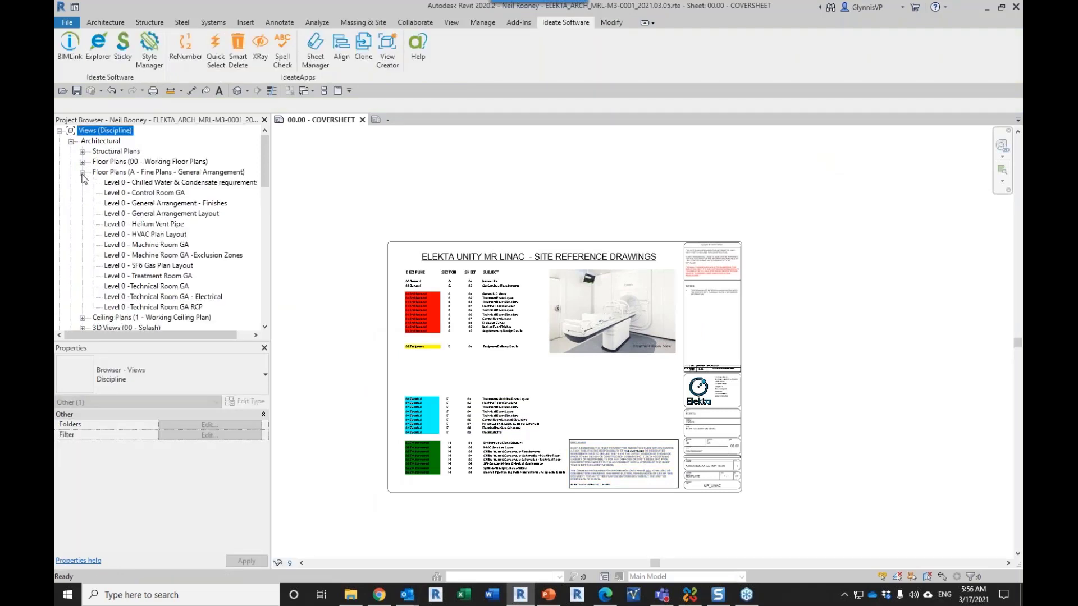
{"action": "double_click", "coordinate": [150, 224]}
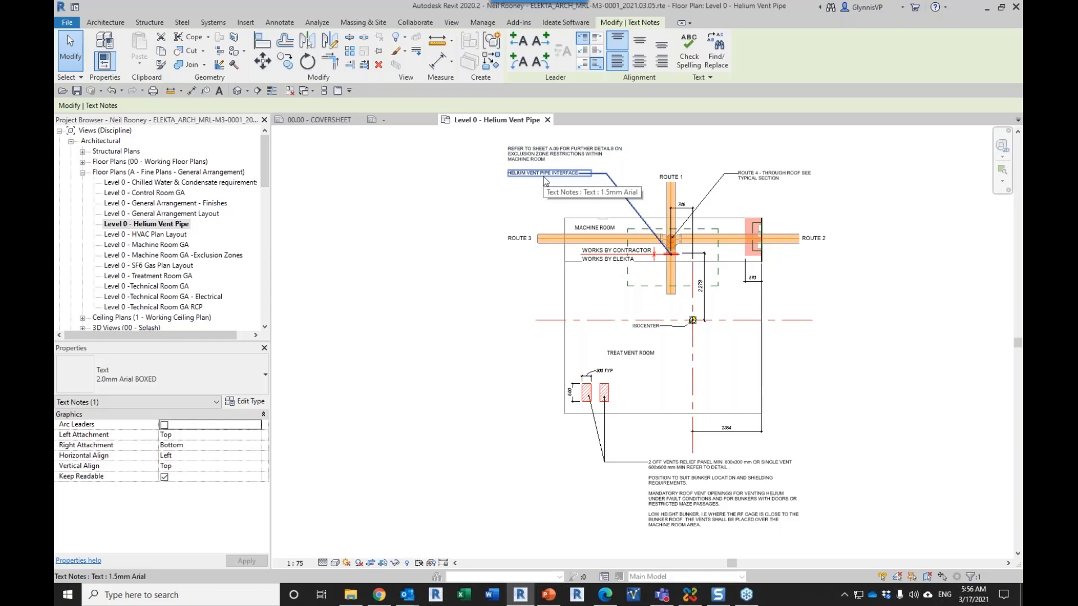
Step: Reopen BIMLink, inspect the Translations link's properties and property source, and close them without changes
{"action": "left_click", "coordinate": [563, 24]}
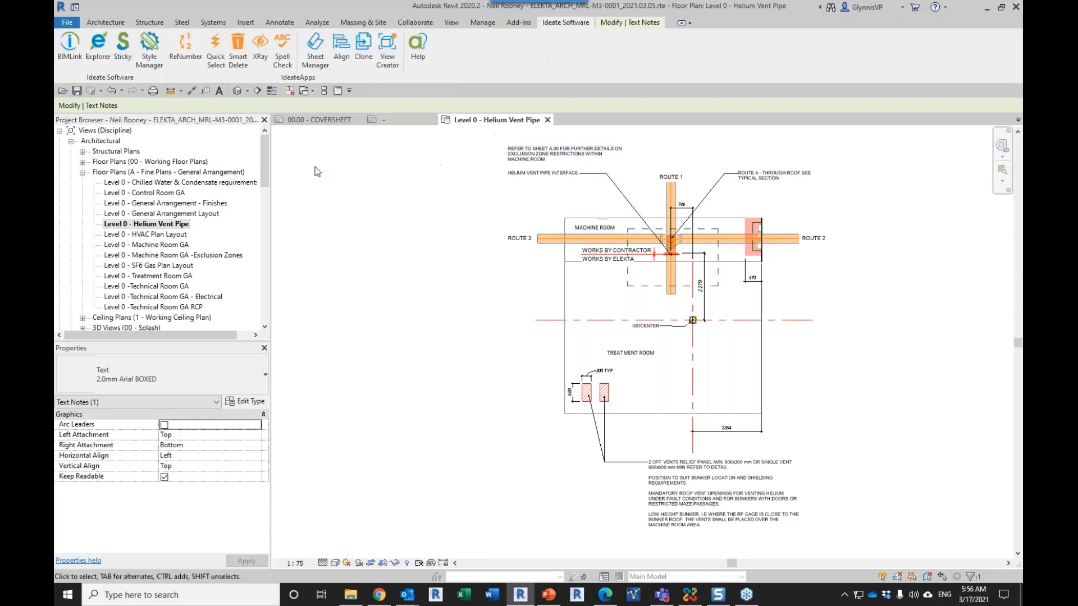
{"action": "left_click", "coordinate": [68, 58]}
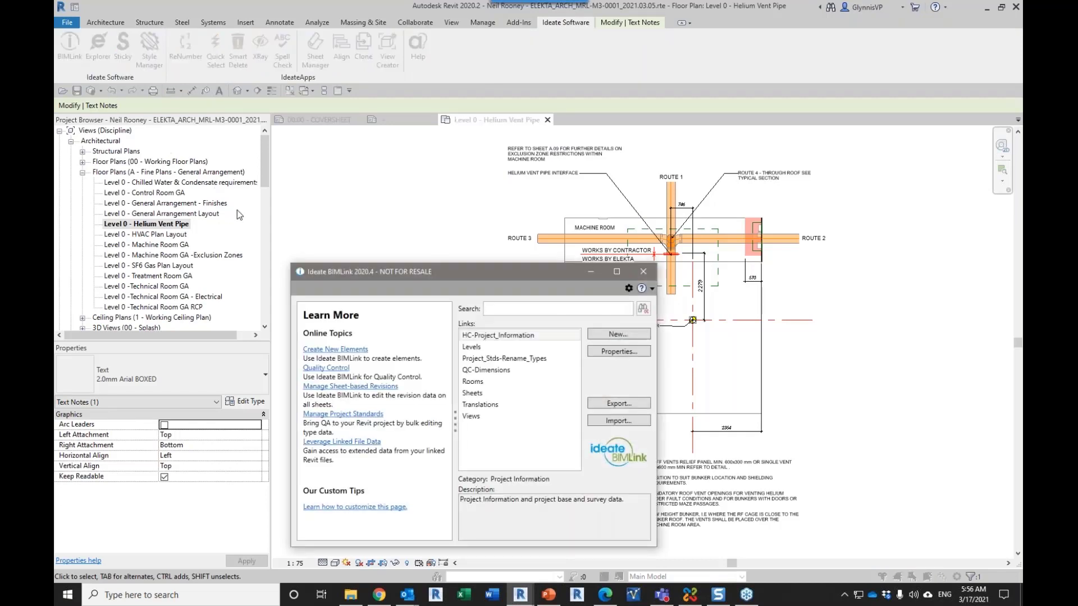
{"action": "left_click", "coordinate": [493, 402]}
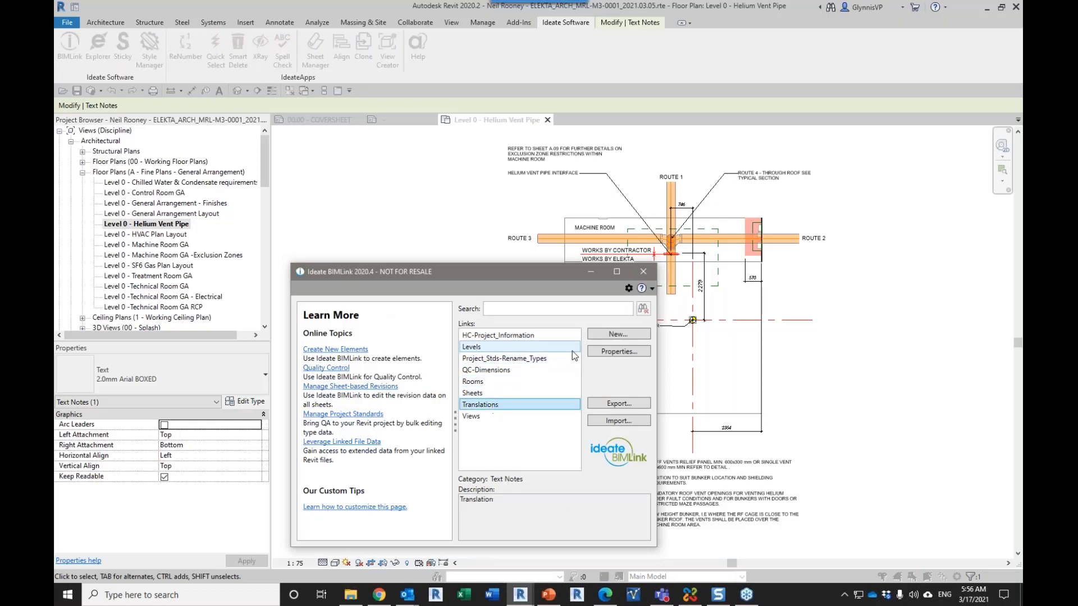
{"action": "left_click", "coordinate": [602, 348]}
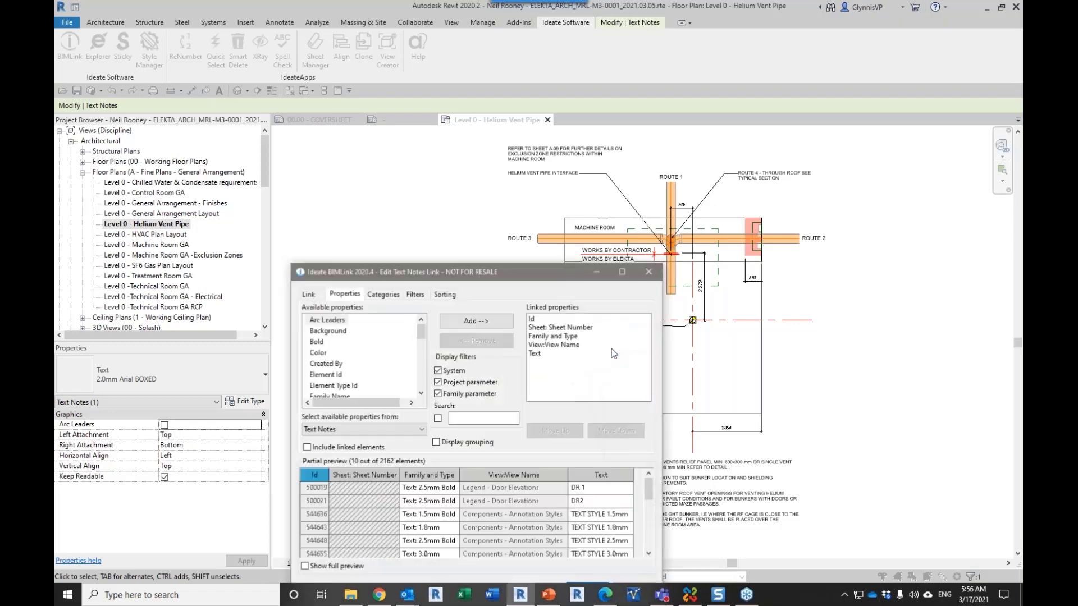
{"action": "left_click", "coordinate": [345, 429]}
{"action": "left_click", "coordinate": [345, 429]}
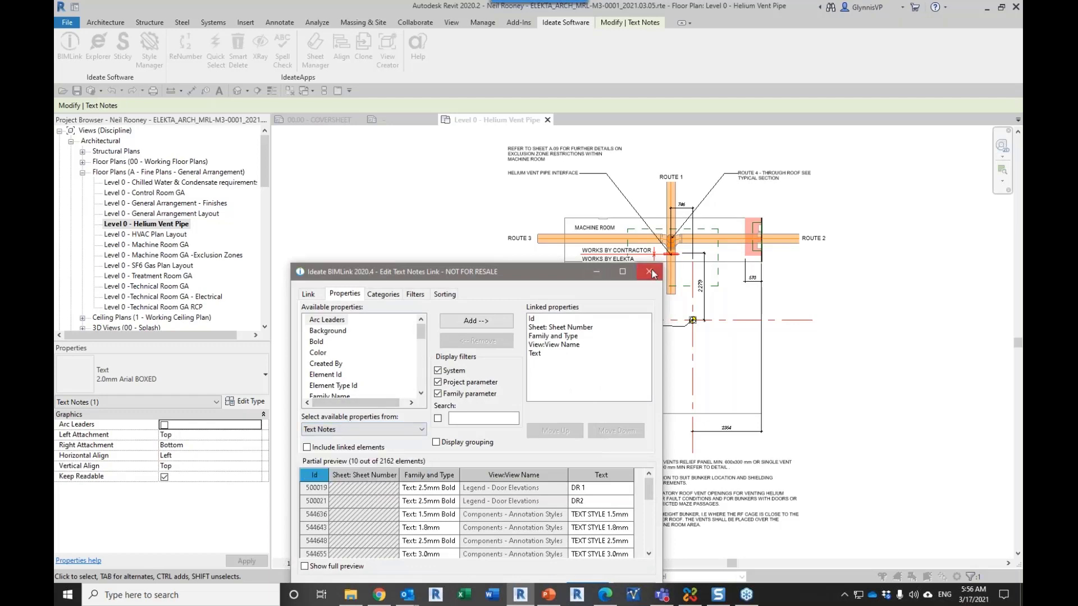
{"action": "left_click", "coordinate": [649, 272]}
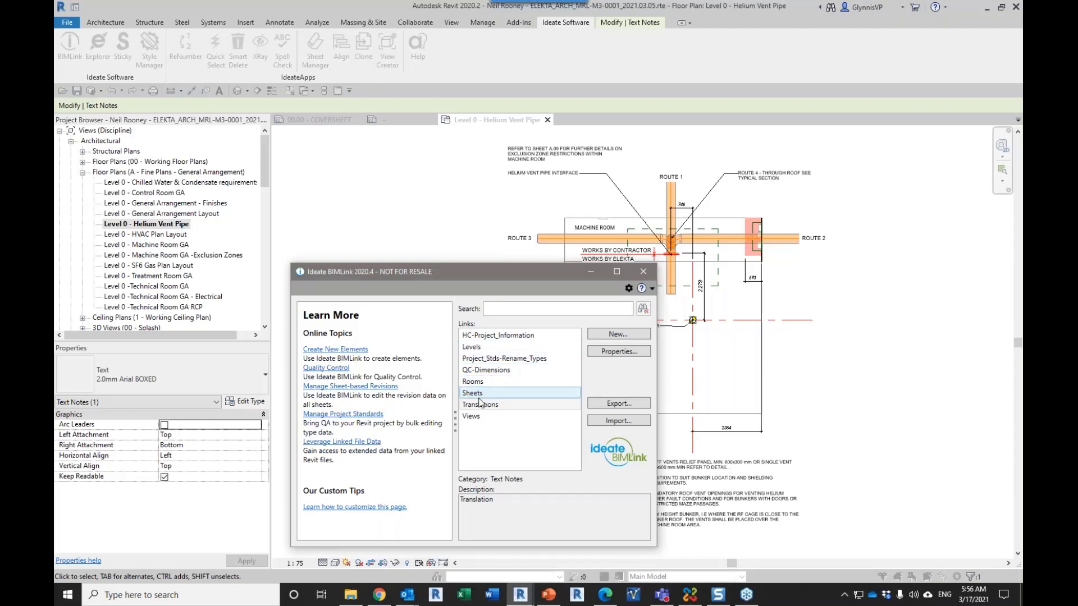
Step: Open the Rooms link's properties and list the available properties that come from Model Group
{"action": "left_click", "coordinate": [485, 382]}
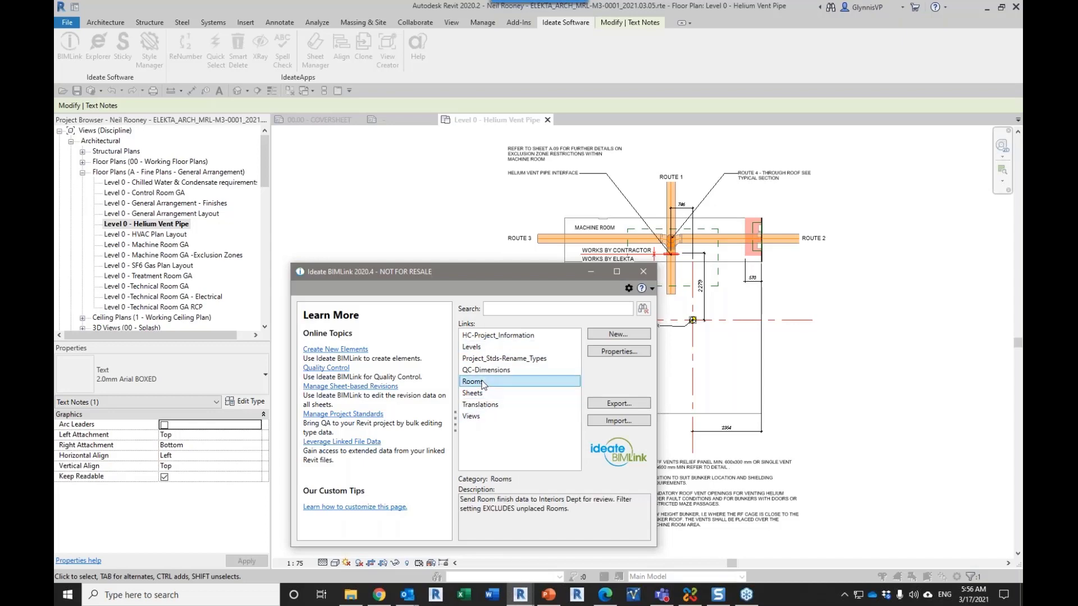
{"action": "left_click", "coordinate": [596, 351]}
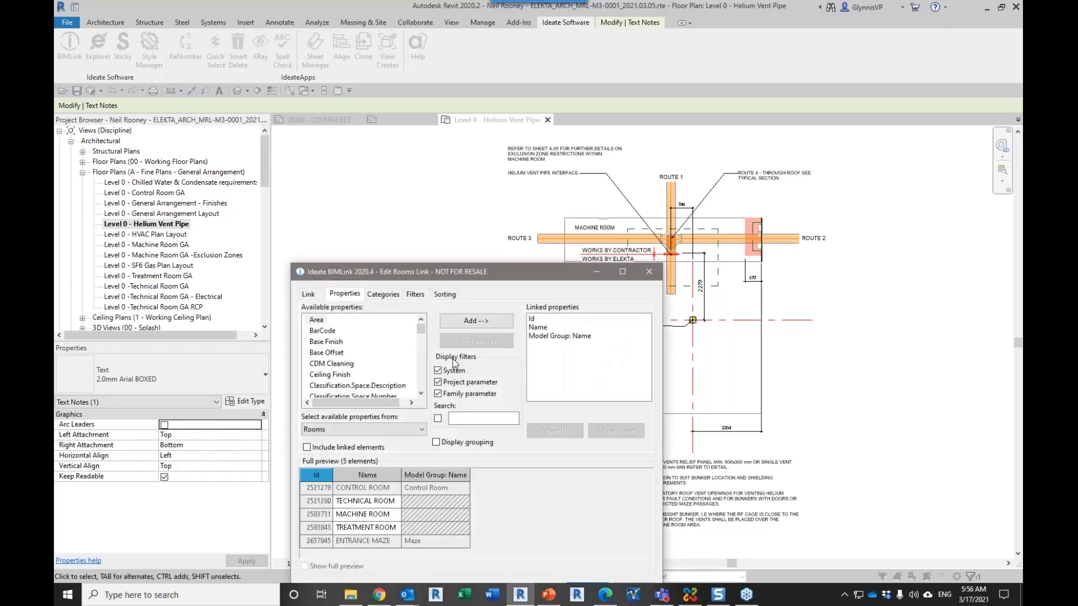
{"action": "left_click", "coordinate": [375, 431]}
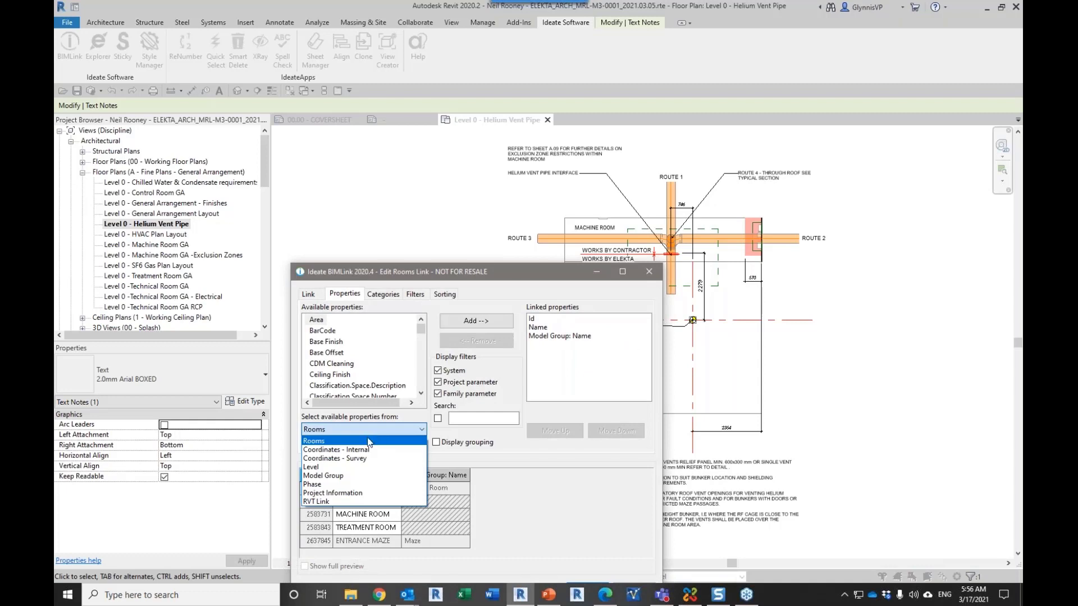
{"action": "left_click", "coordinate": [321, 477]}
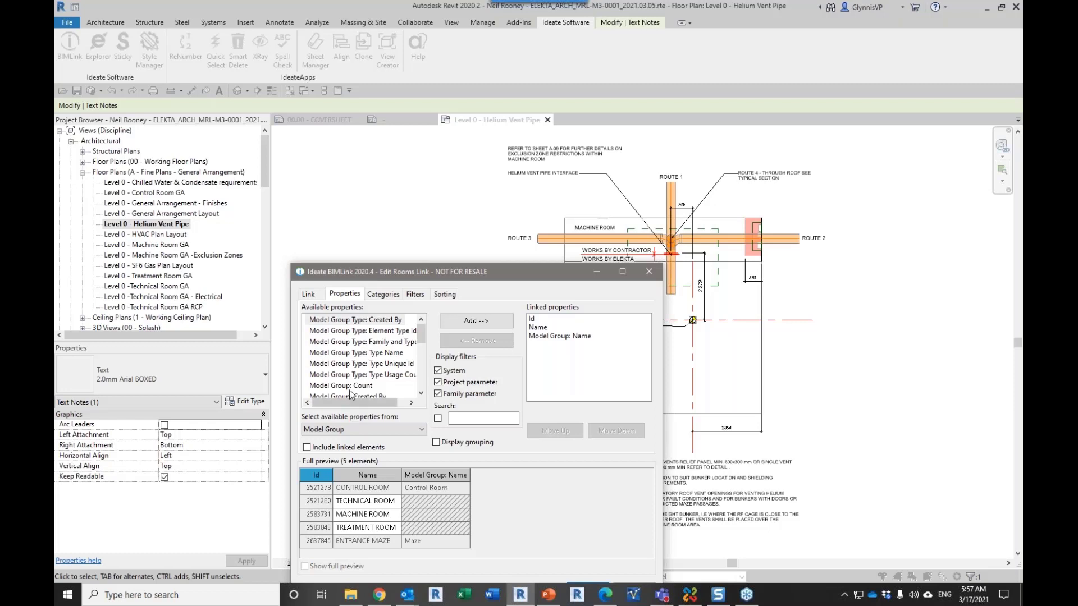
{"action": "left_click_drag", "start_coordinate": [423, 332], "coordinate": [425, 365]}
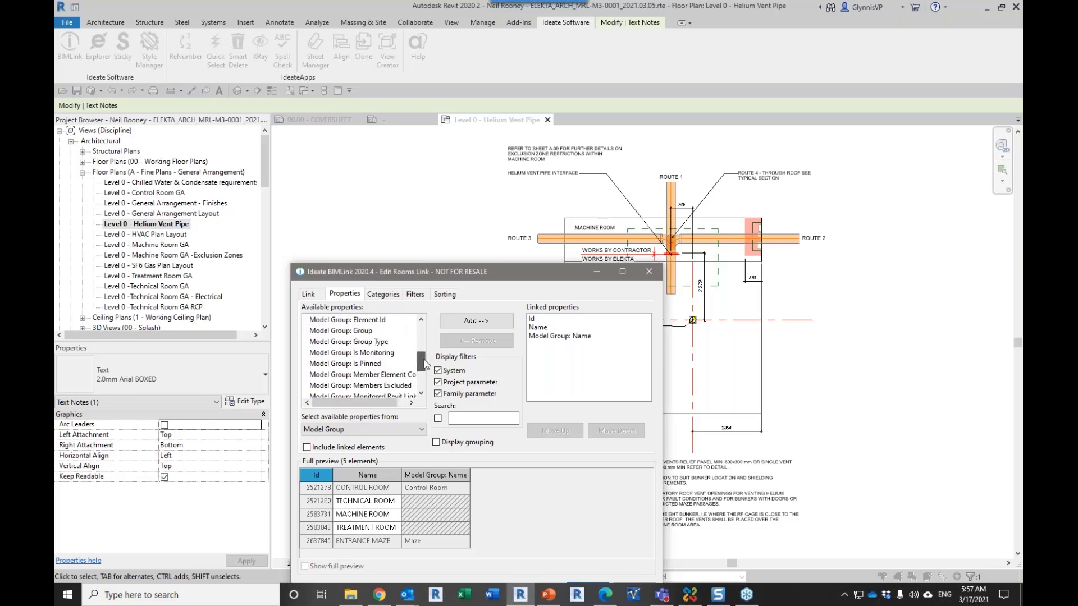
Step: Filter the Model Group properties by "name", add Model Group Type: Type Name to the linked properties, and remove it again
{"action": "left_click", "coordinate": [483, 418]}
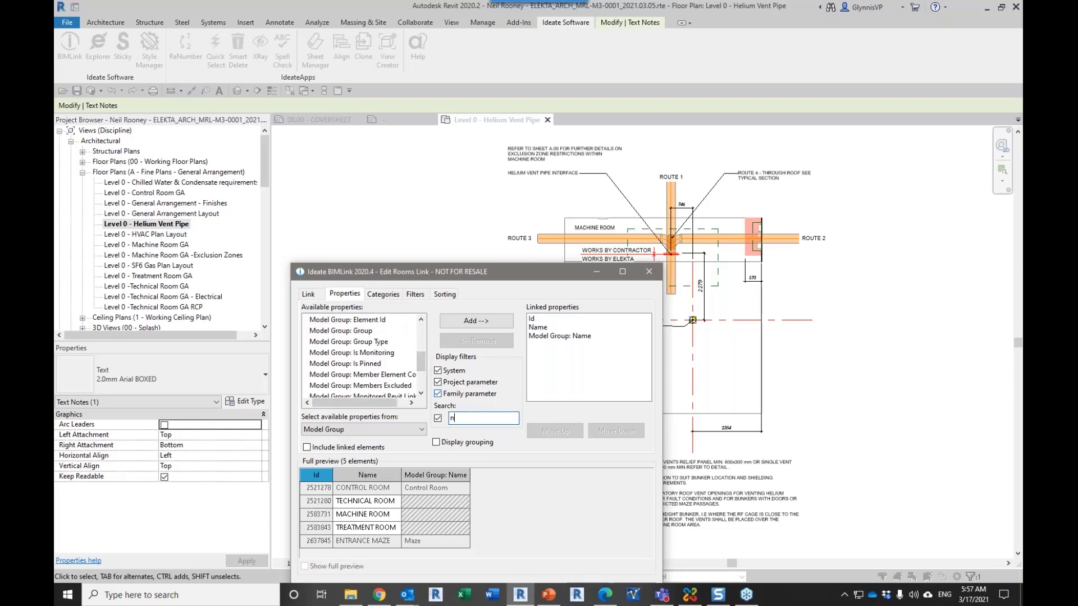
{"action": "type", "text": "name"}
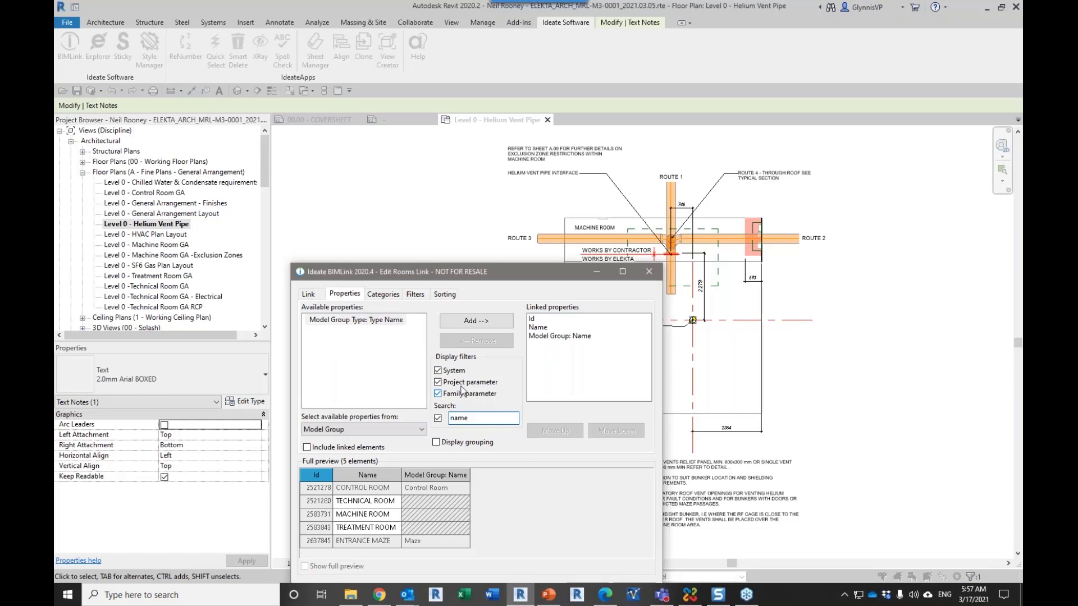
{"action": "left_click", "coordinate": [385, 321]}
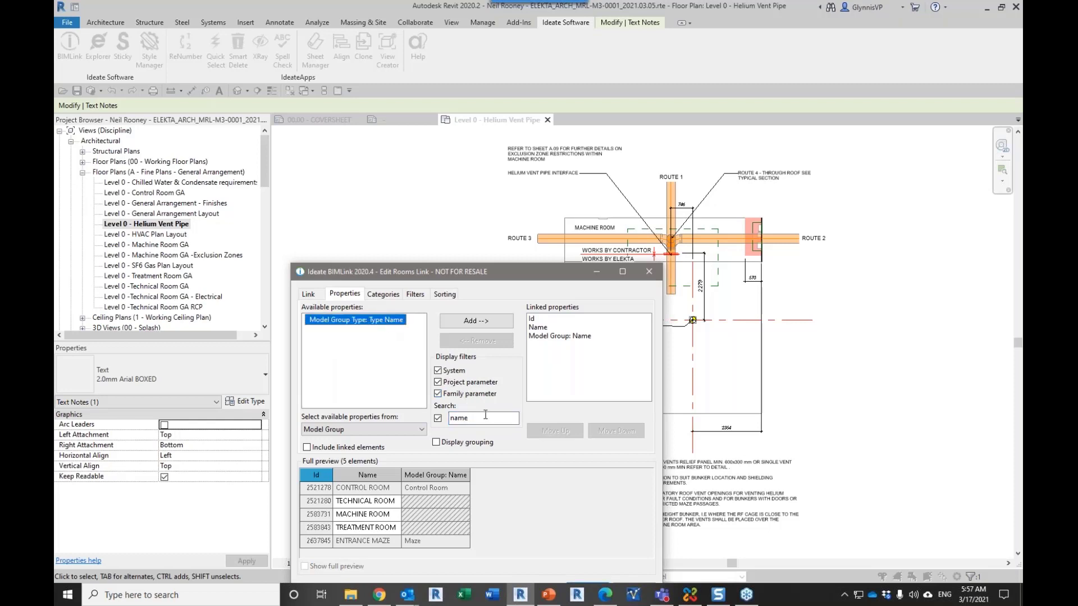
{"action": "double_click", "coordinate": [460, 418]}
{"action": "type", "text": "grou"}
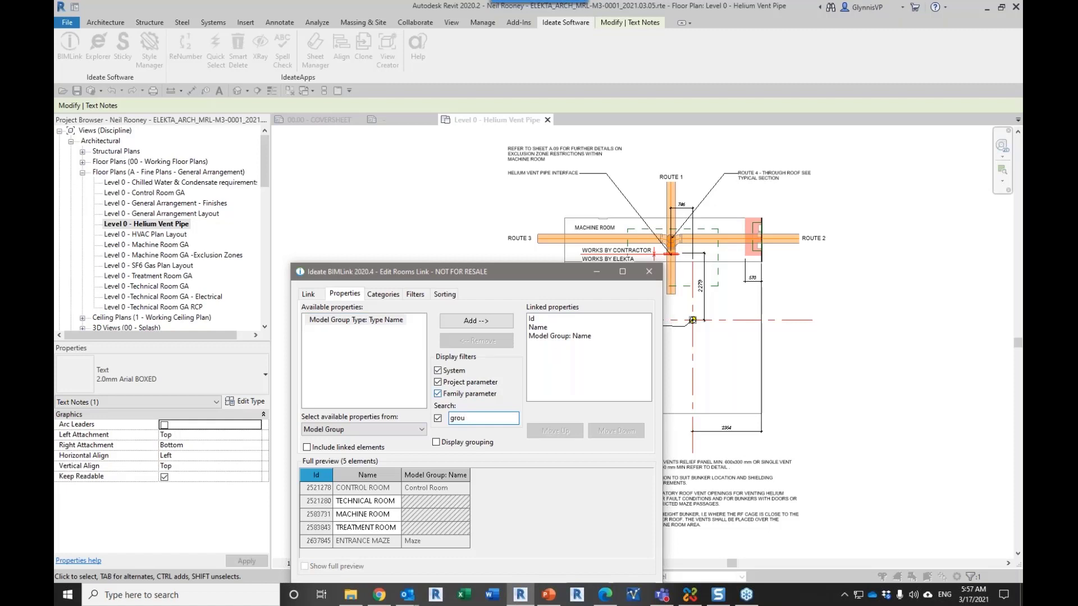
{"action": "key", "text": "BackSpace"}
{"action": "key", "text": "BackSpace"}
{"action": "key", "text": "BackSpace"}
{"action": "key", "text": "BackSpace"}
{"action": "key", "text": "BackSpace"}
{"action": "type", "text": "name"}
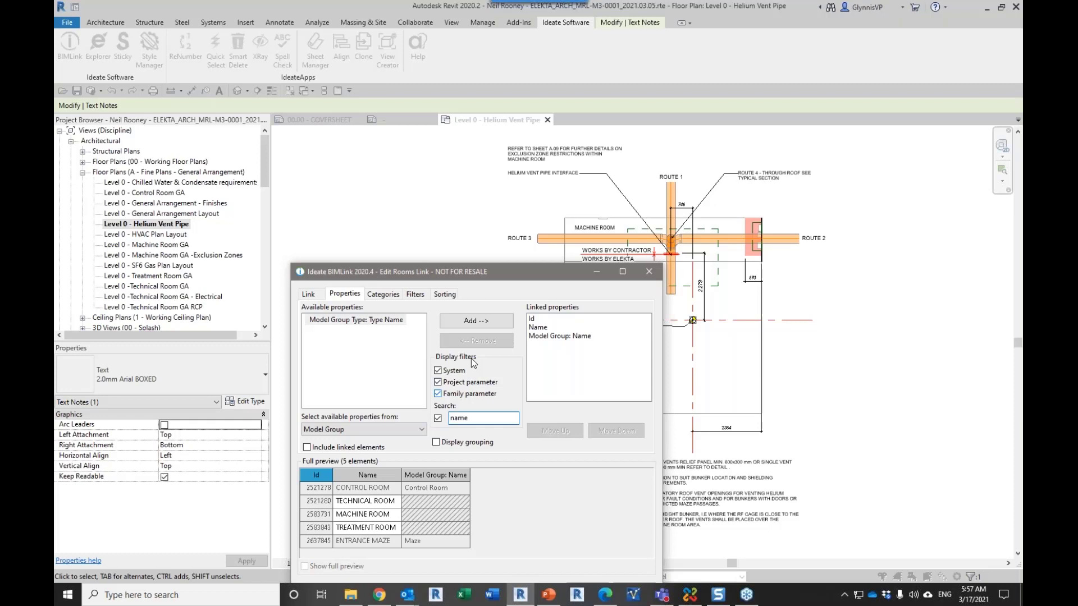
{"action": "left_click", "coordinate": [486, 322]}
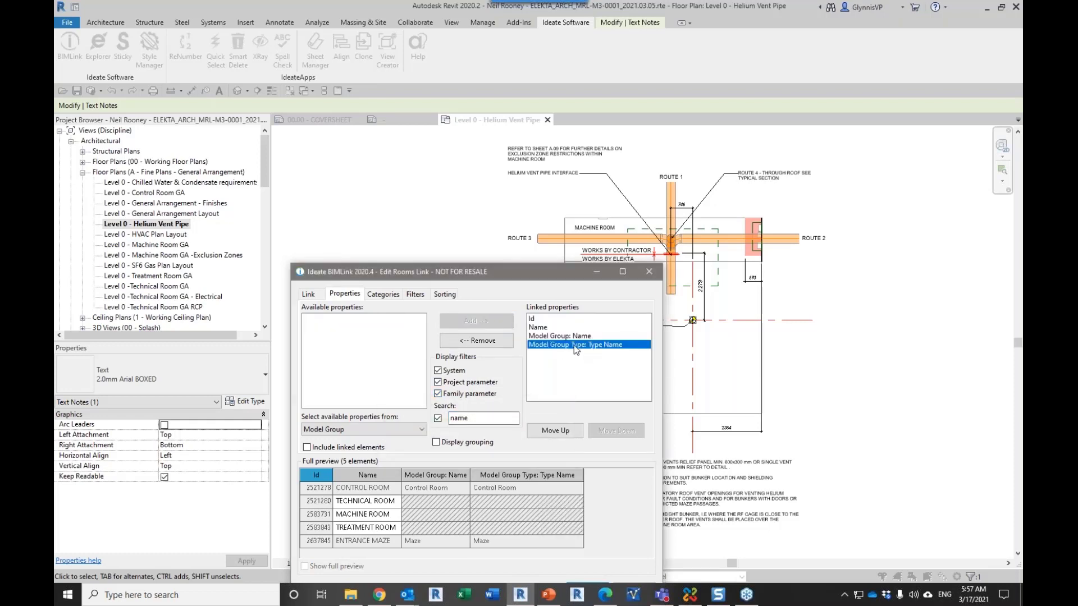
{"action": "left_click", "coordinate": [476, 340]}
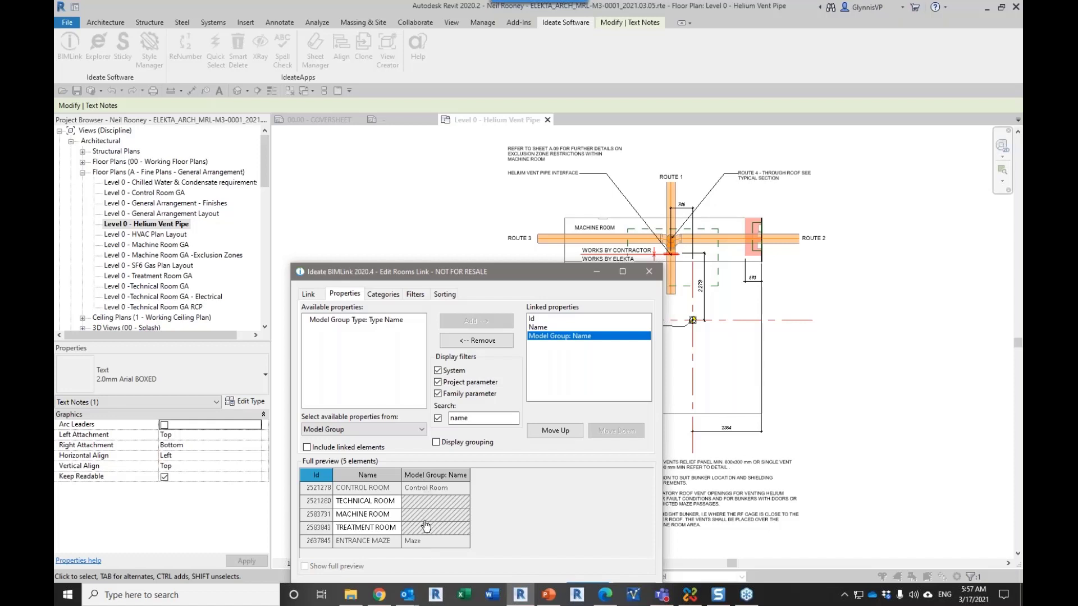
Step: Start a Model Group: Name filter on the Rooms link, review the available conditions, and close BIMLink without saving
{"action": "left_click", "coordinate": [416, 295]}
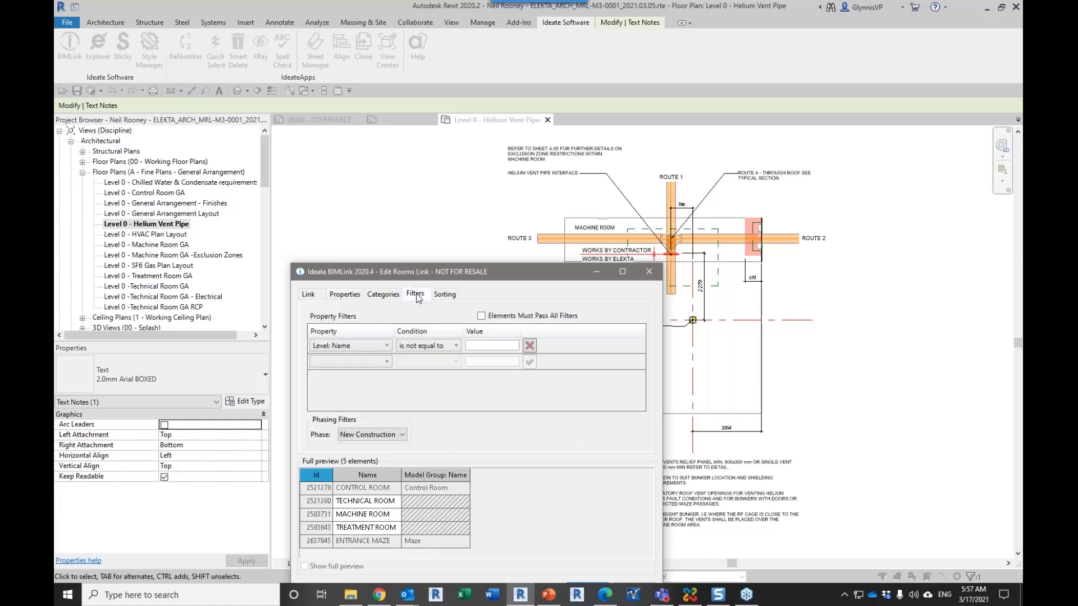
{"action": "left_click", "coordinate": [382, 363]}
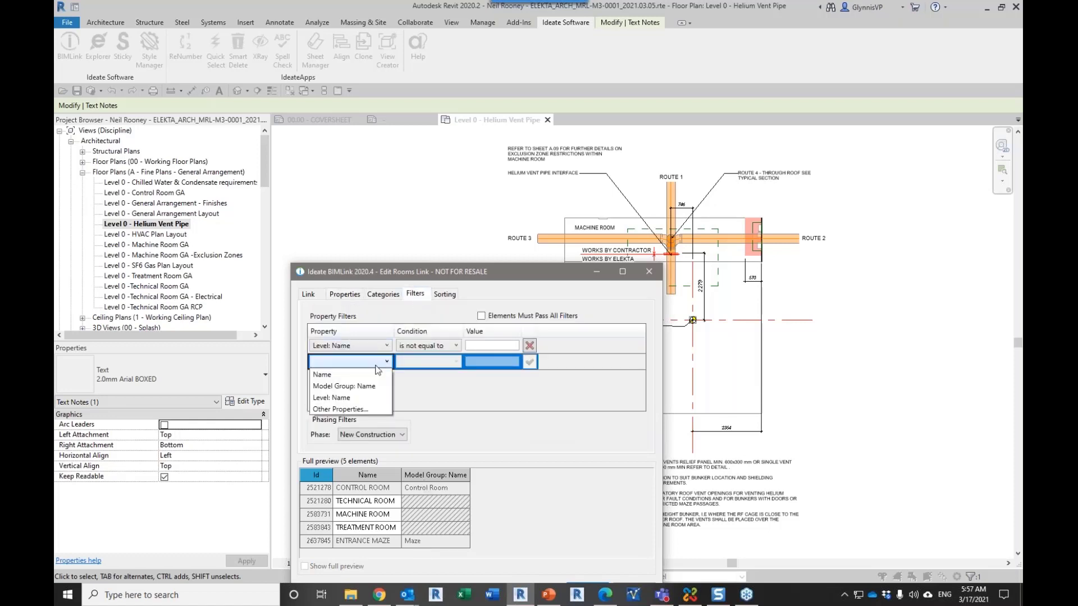
{"action": "left_click", "coordinate": [368, 385]}
{"action": "left_click", "coordinate": [409, 363]}
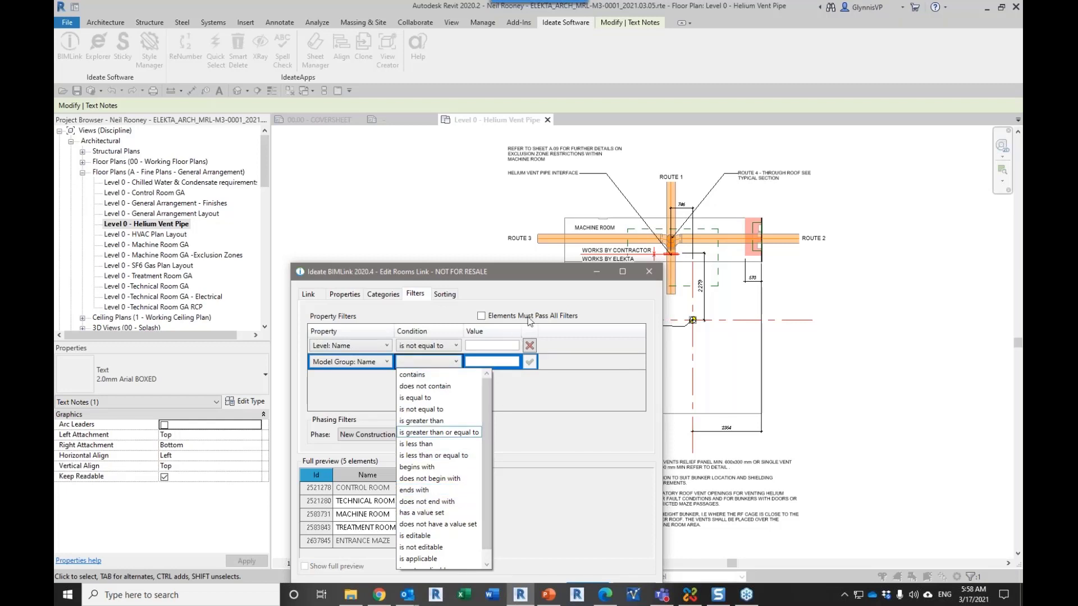
{"action": "left_click", "coordinate": [541, 300]}
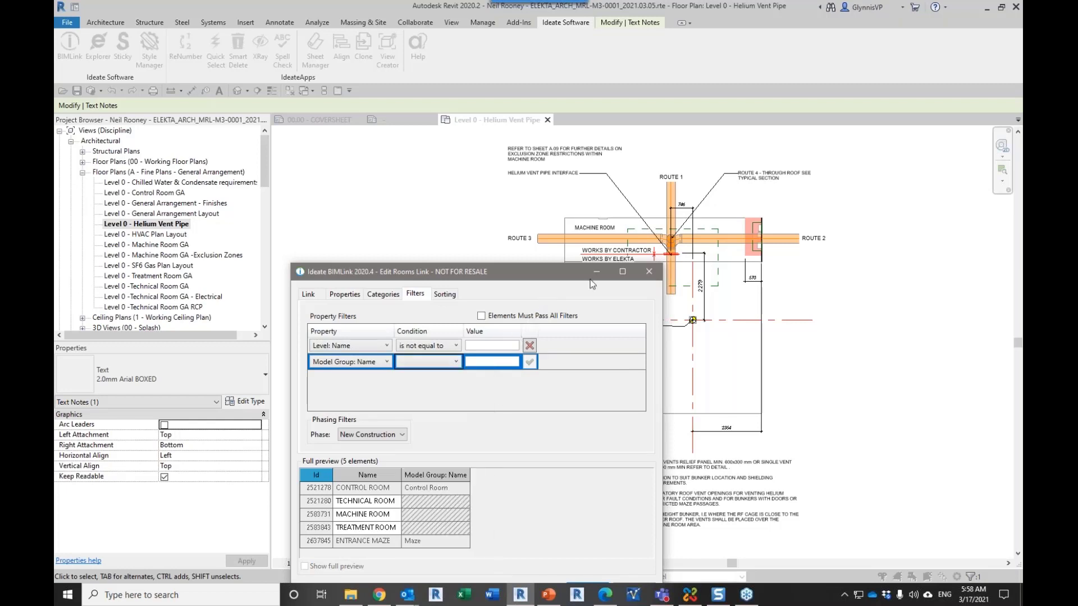
{"action": "left_click", "coordinate": [649, 272]}
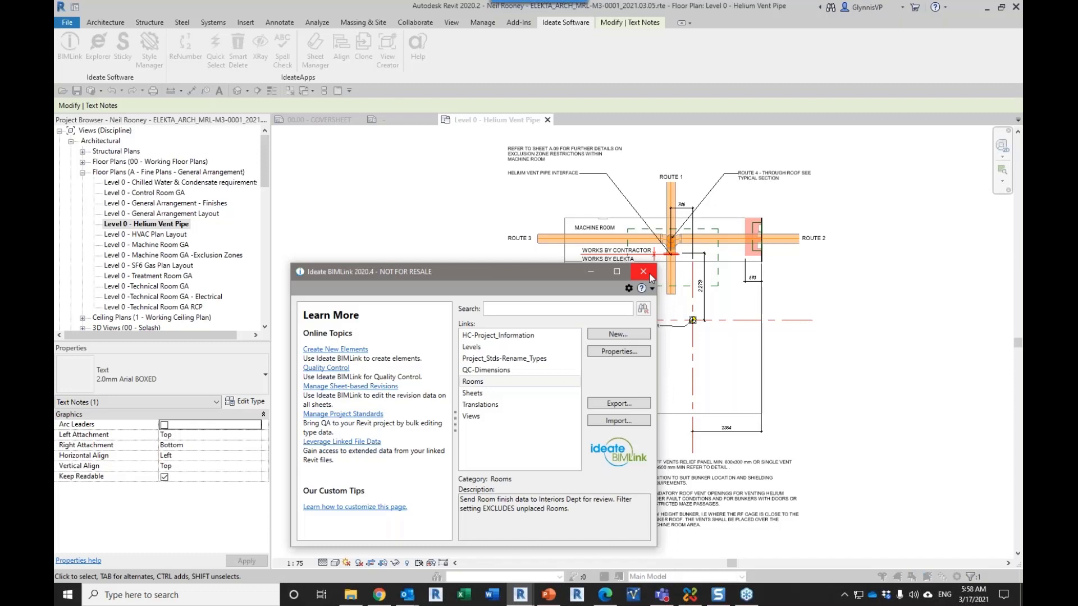
{"action": "left_click", "coordinate": [650, 275]}
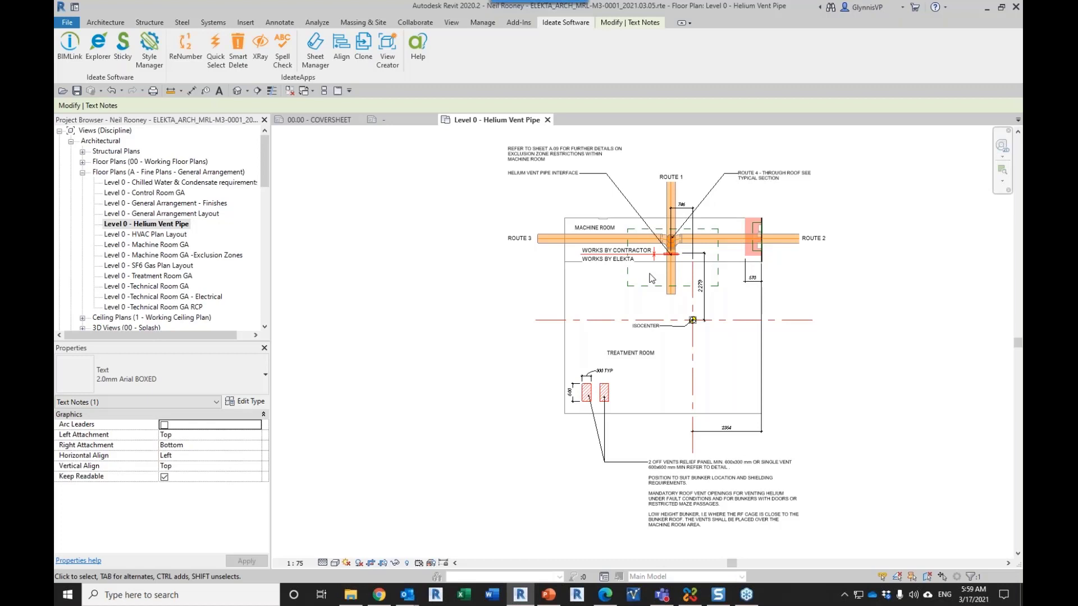
Step: Inspect the grouping and sorting rules of the Discipline browser organization for views, and leave without changes
{"action": "left_click", "coordinate": [69, 48]}
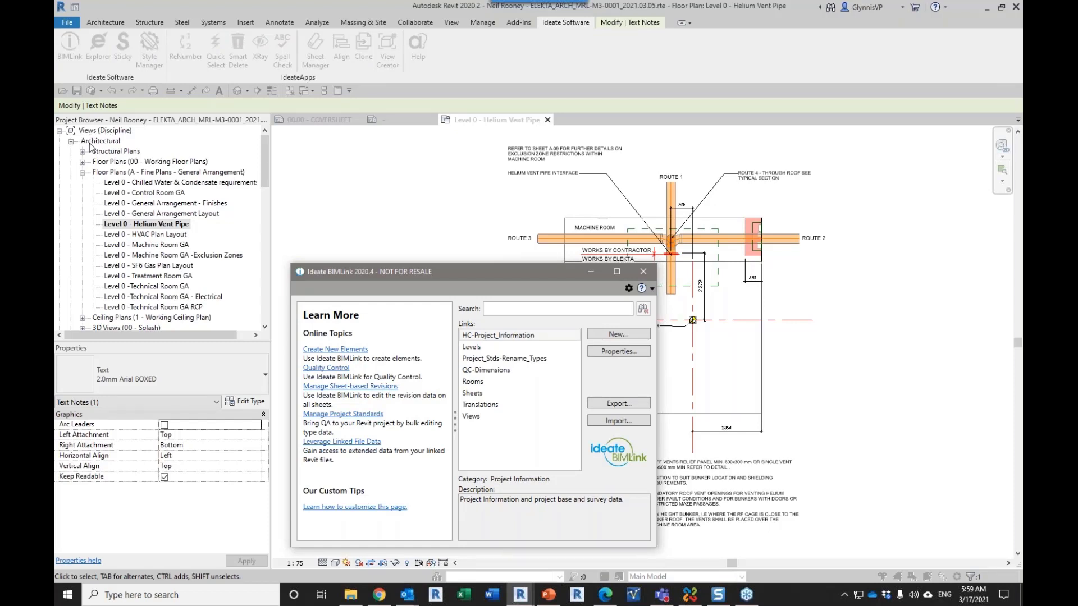
{"action": "left_click", "coordinate": [643, 272]}
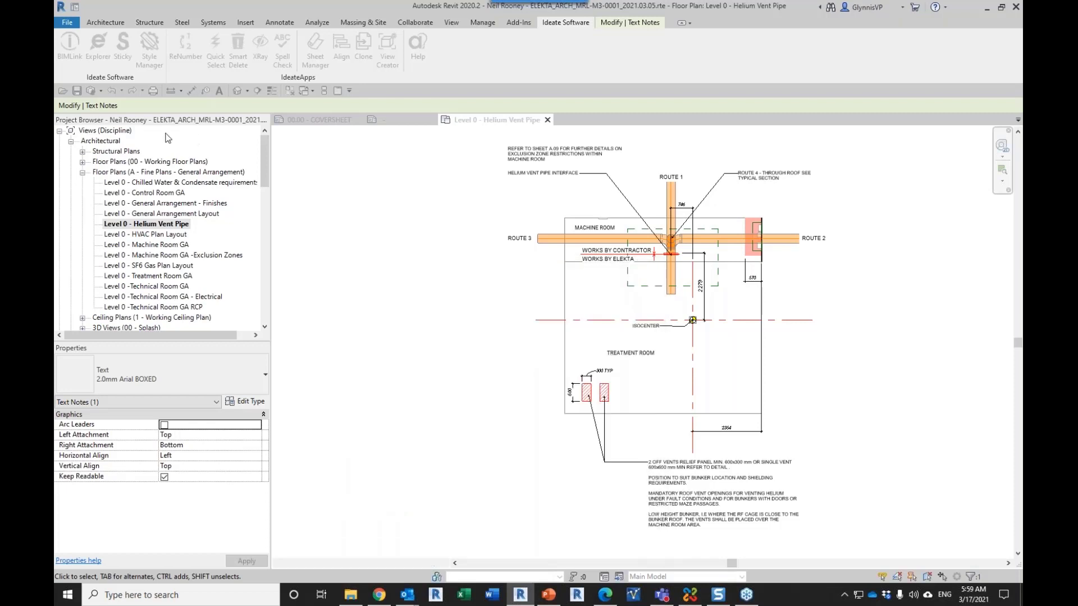
{"action": "left_click", "coordinate": [125, 132]}
{"action": "right_click", "coordinate": [125, 134]}
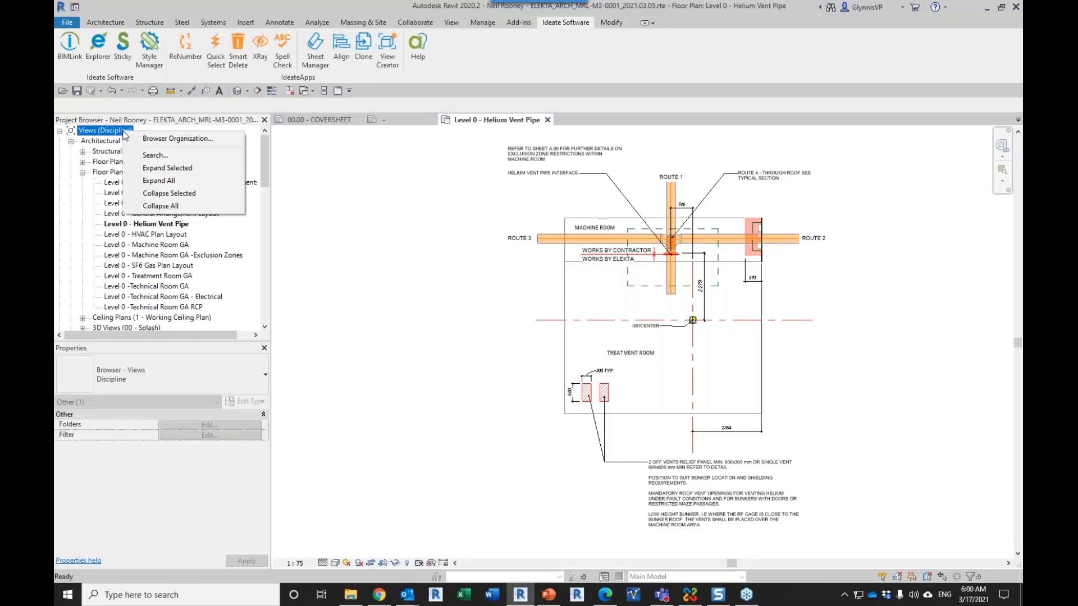
{"action": "left_click", "coordinate": [157, 139]}
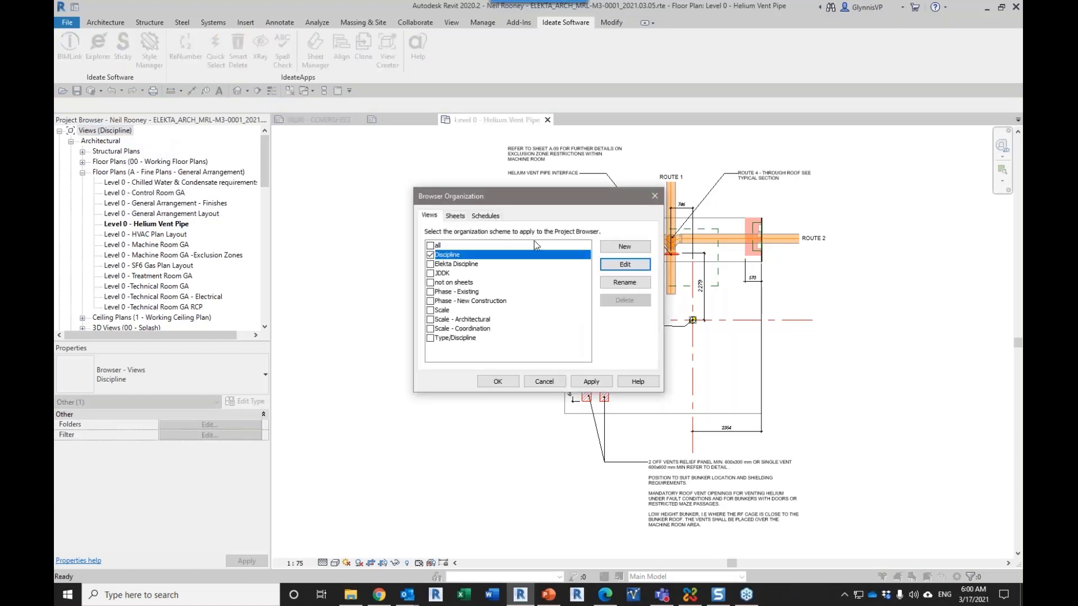
{"action": "left_click", "coordinate": [624, 264]}
{"action": "left_click", "coordinate": [470, 160]}
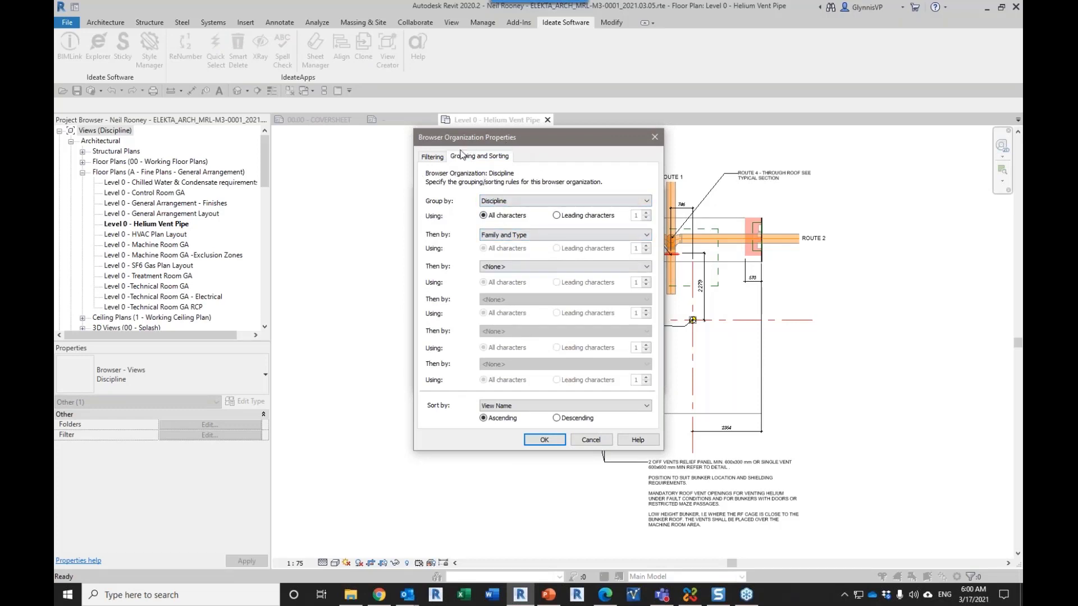
{"action": "left_click", "coordinate": [598, 439]}
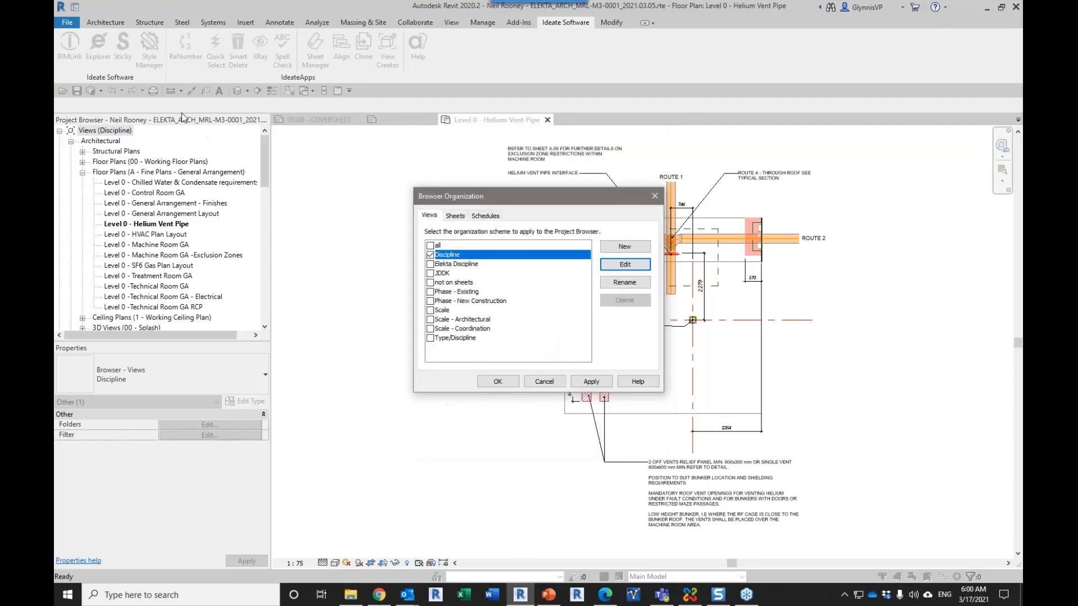
{"action": "left_click", "coordinate": [654, 195]}
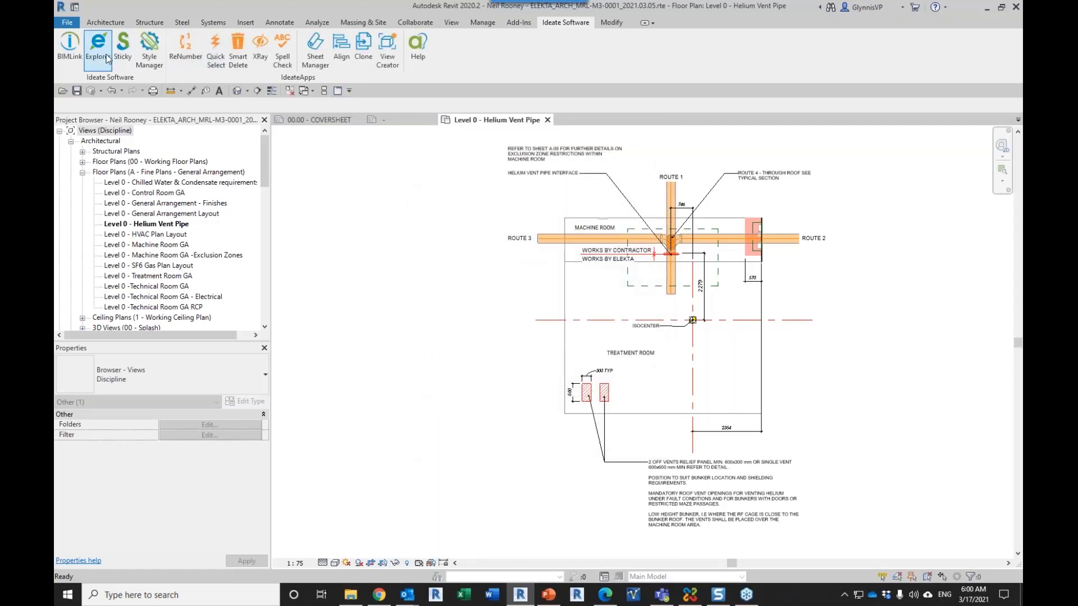
Step: Open the Views link in BIMLink, add the Discipline property to its linked properties, and check that column in the preview
{"action": "left_click", "coordinate": [78, 55]}
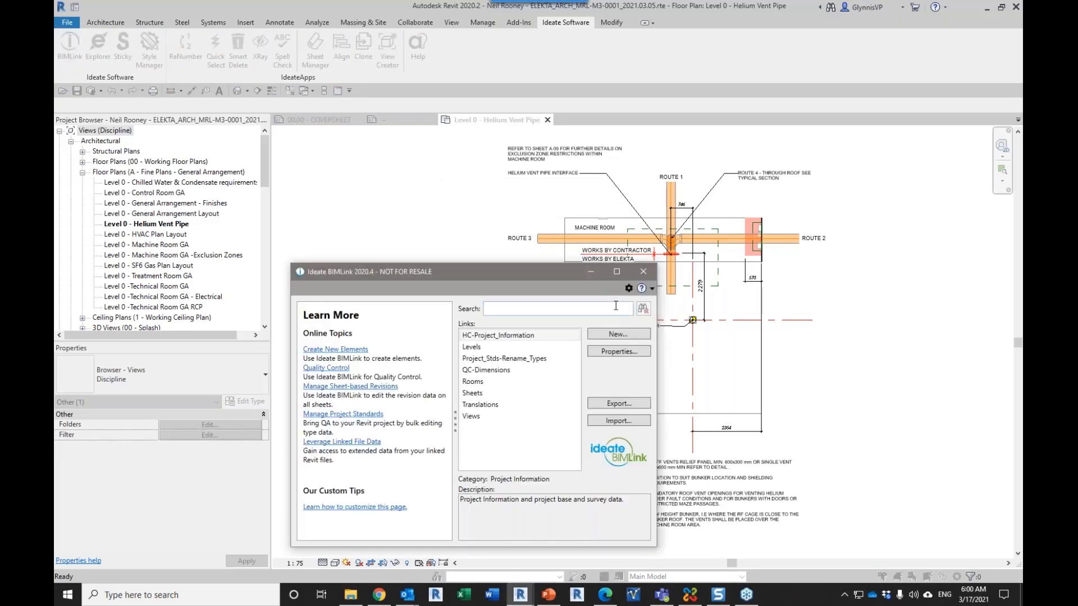
{"action": "left_click", "coordinate": [486, 418]}
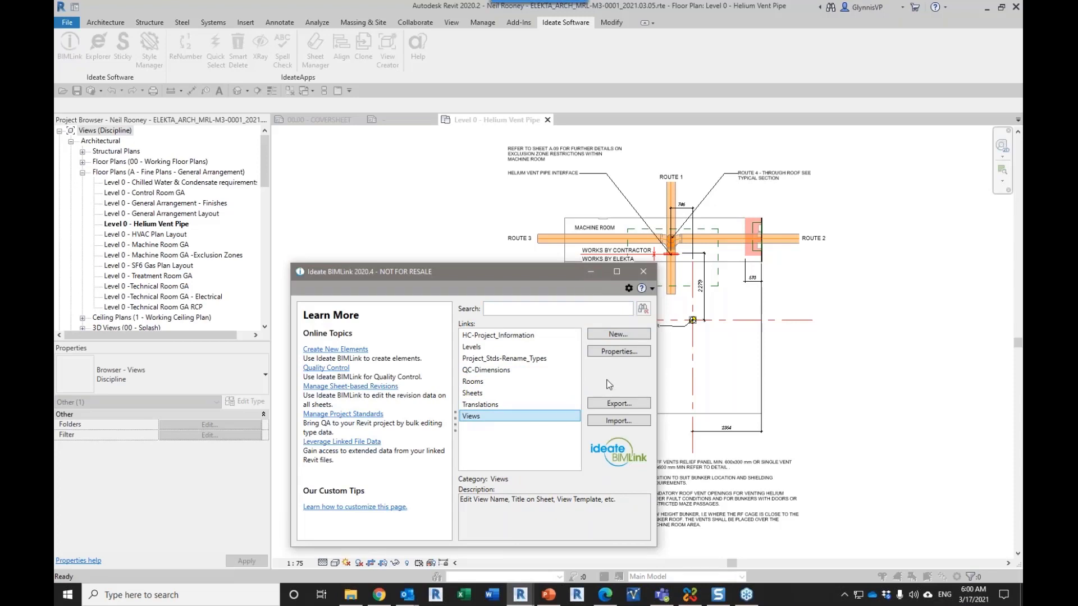
{"action": "double_click", "coordinate": [504, 424]}
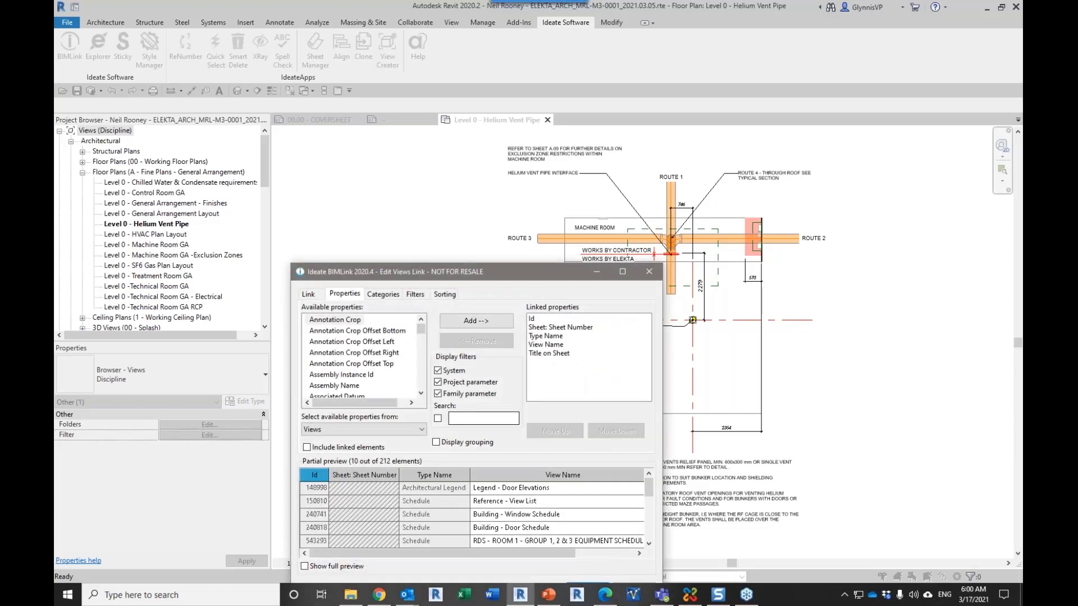
{"action": "left_click", "coordinate": [496, 416]}
{"action": "type", "text": "discip"}
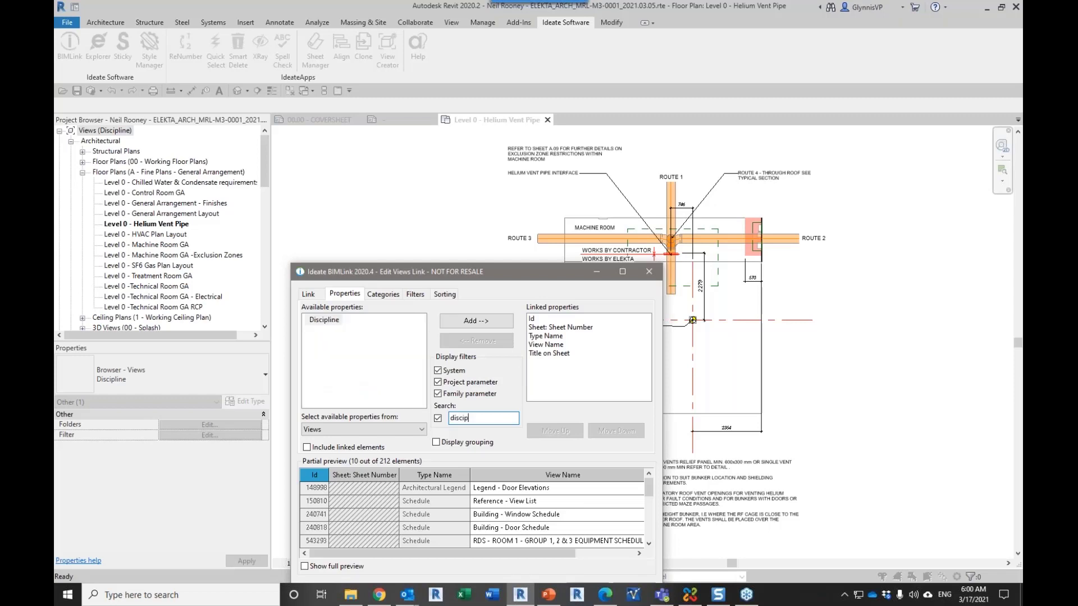
{"action": "left_click", "coordinate": [323, 320]}
{"action": "left_click", "coordinate": [465, 323]}
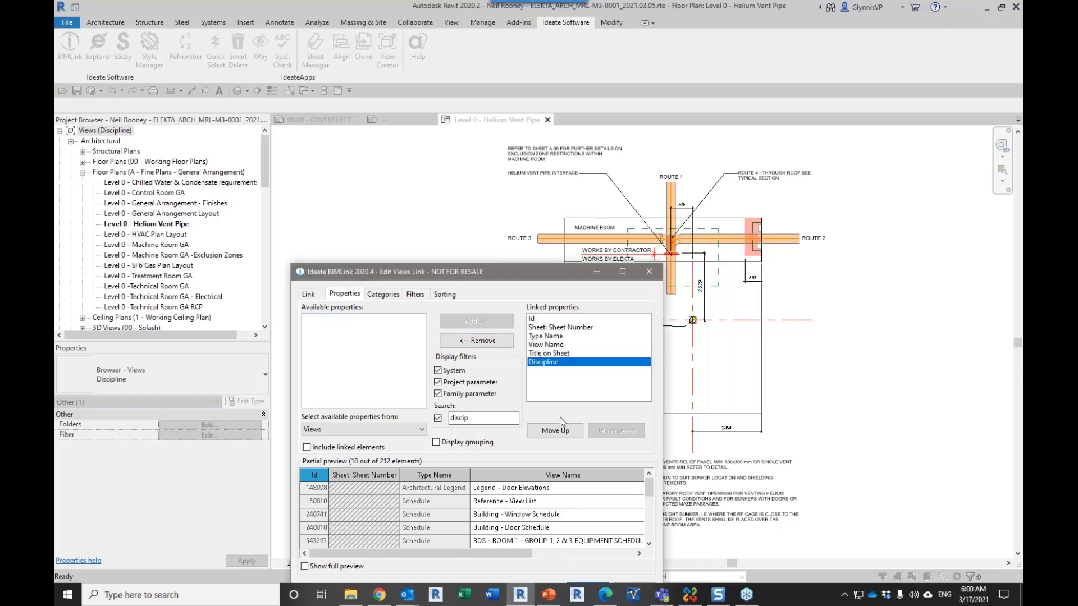
{"action": "left_click_drag", "start_coordinate": [522, 555], "coordinate": [642, 553]}
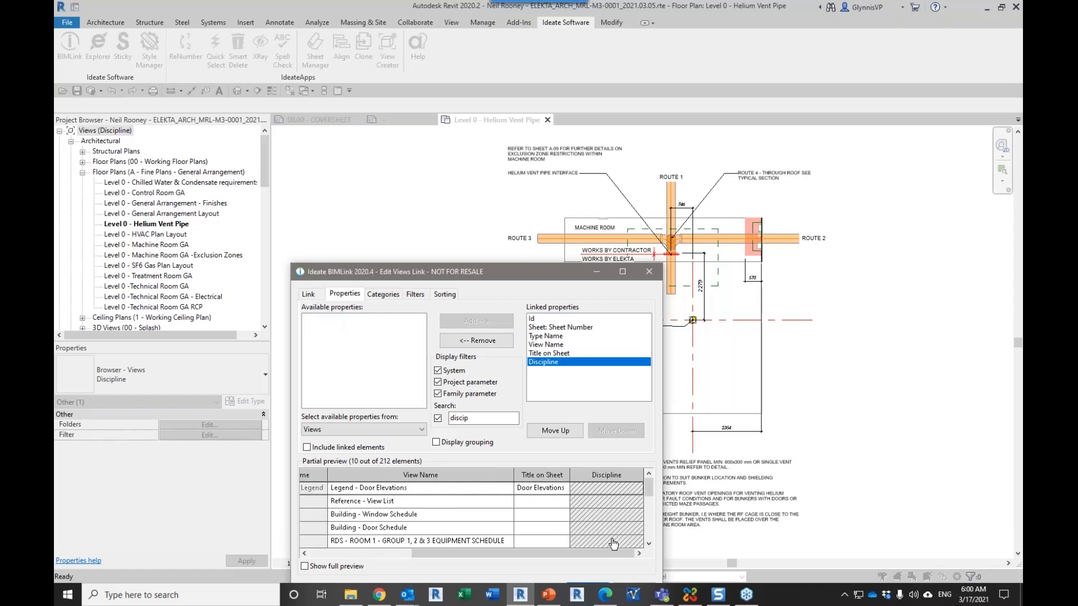
Step: Add the Family and Type property to the Views link, and close the link and BIMLink without saving
{"action": "double_click", "coordinate": [469, 418]}
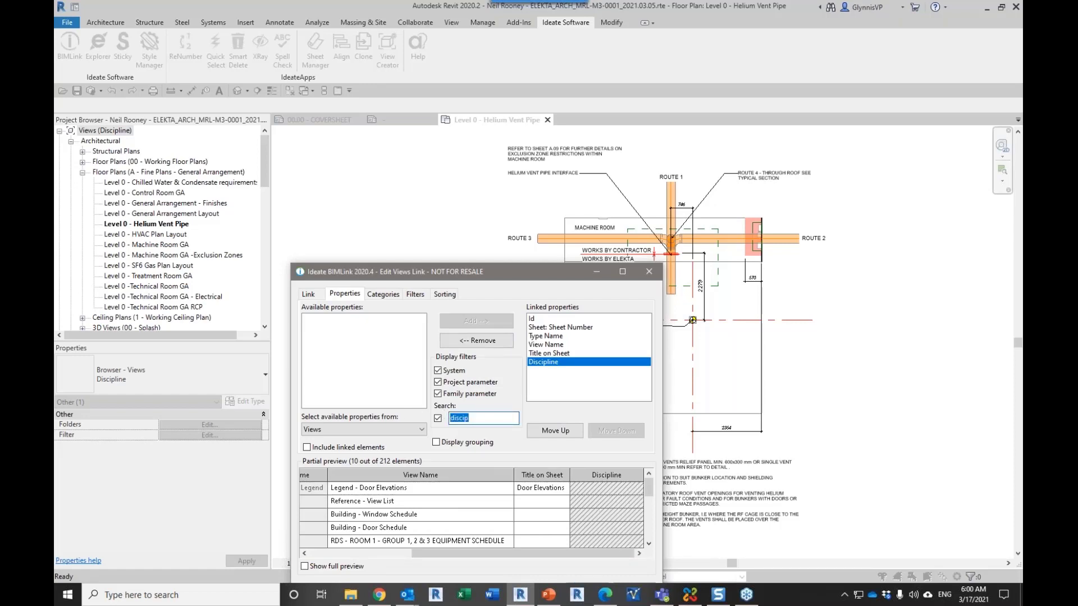
{"action": "type", "text": "family"}
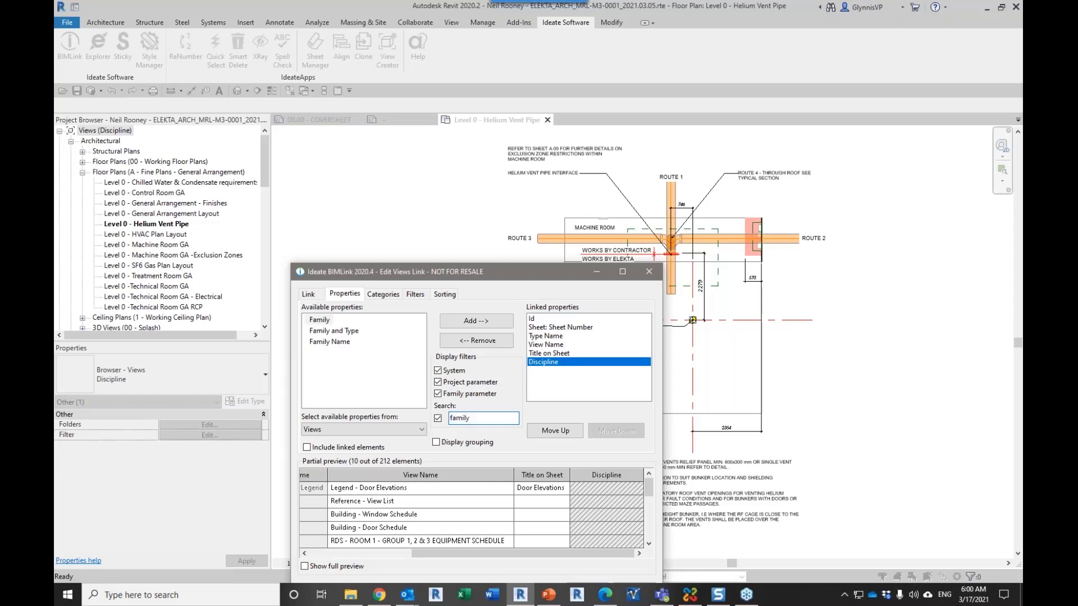
{"action": "left_click", "coordinate": [333, 331]}
{"action": "left_click", "coordinate": [457, 322]}
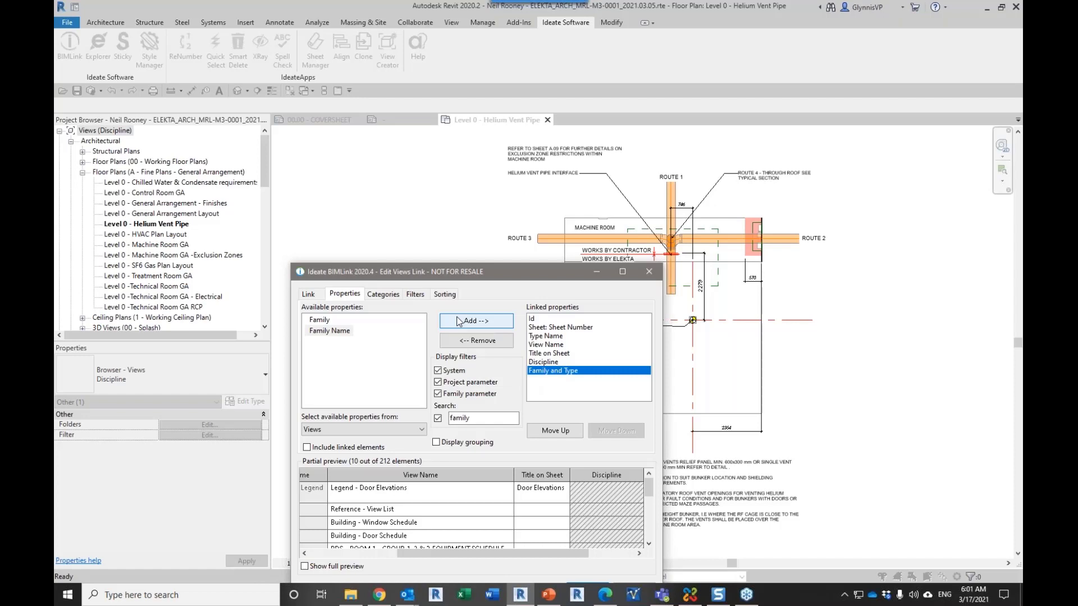
{"action": "left_click", "coordinate": [653, 272]}
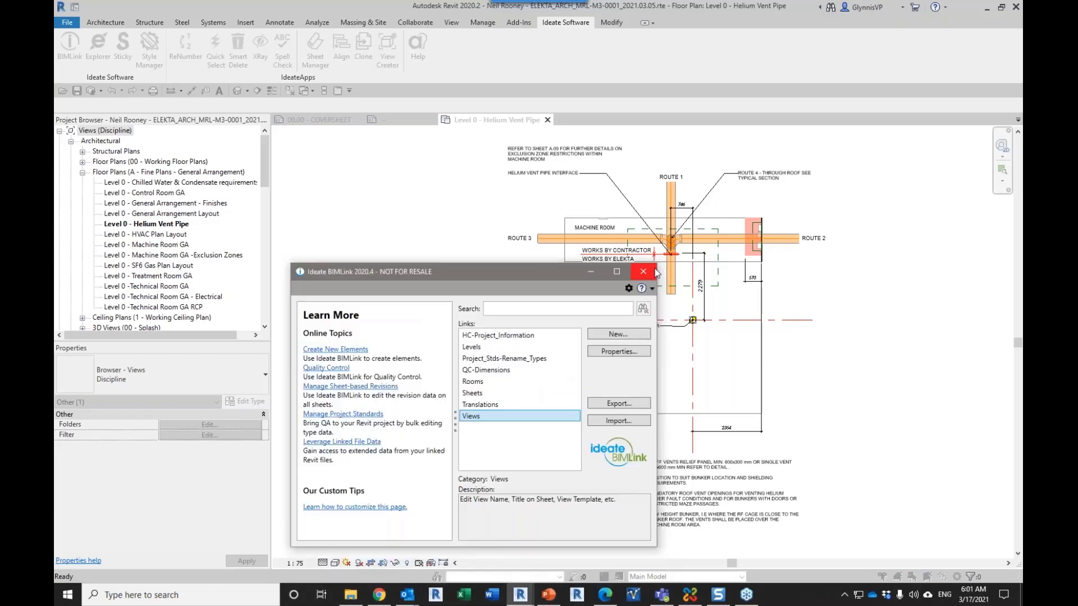
{"action": "left_click", "coordinate": [654, 273]}
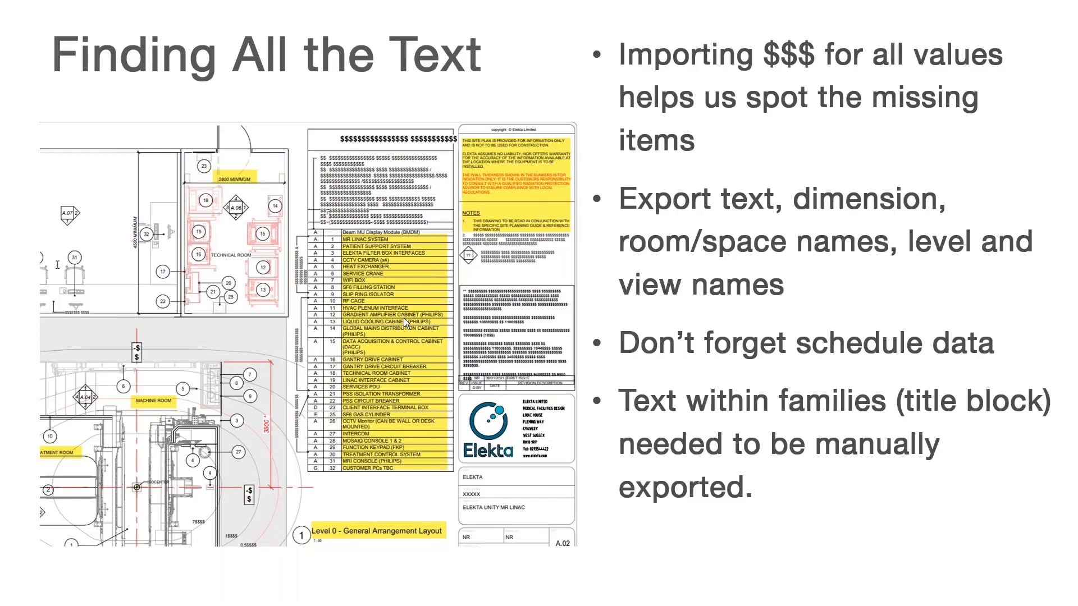
Step: Switch to the browser and view the Ideate blog article on translating project text in Revit with Ideate BIMLink
{"action": "key", "text": "alt+Tab"}
{"action": "key", "text": "Tab"}
{"action": "key", "text": "Tab"}
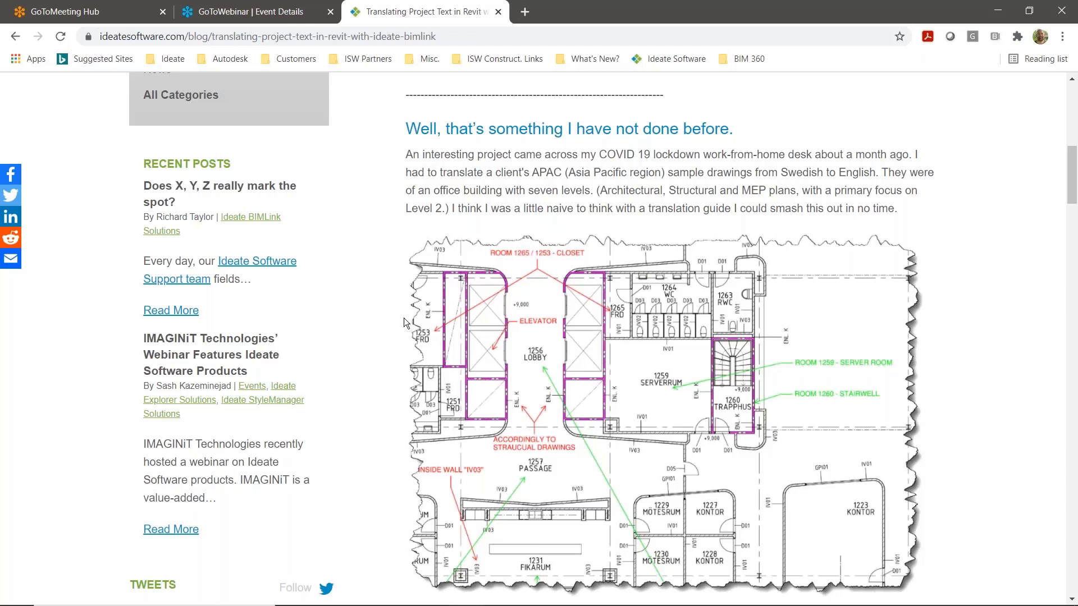
Step: Switch back to the slideshow and advance to the Check for Updates + Submit Feature Requests slide
{"action": "key", "text": "alt+Tab"}
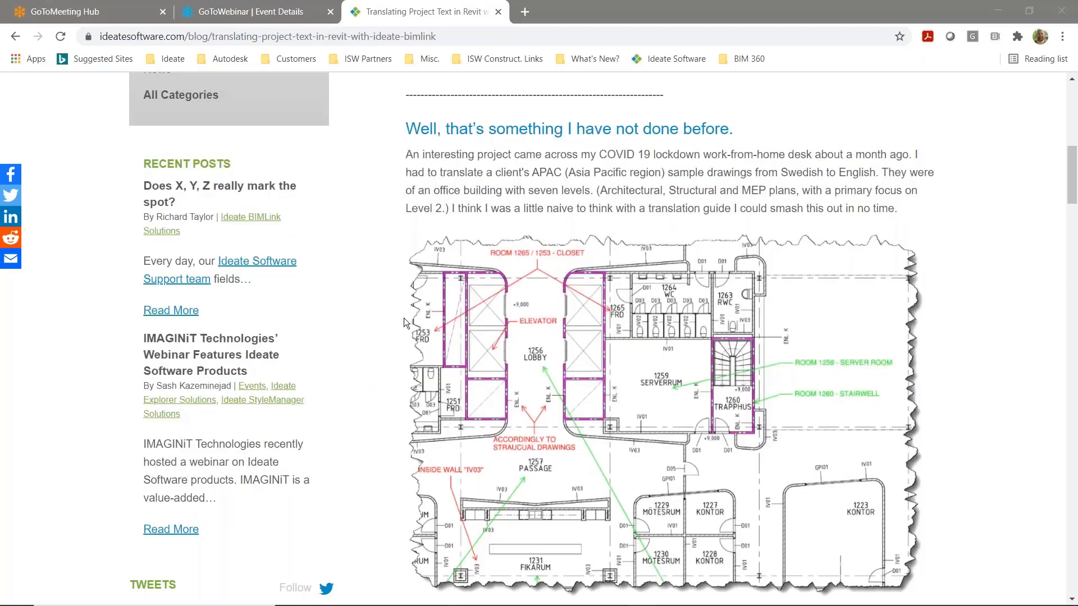
{"action": "key", "text": "alt+Tab"}
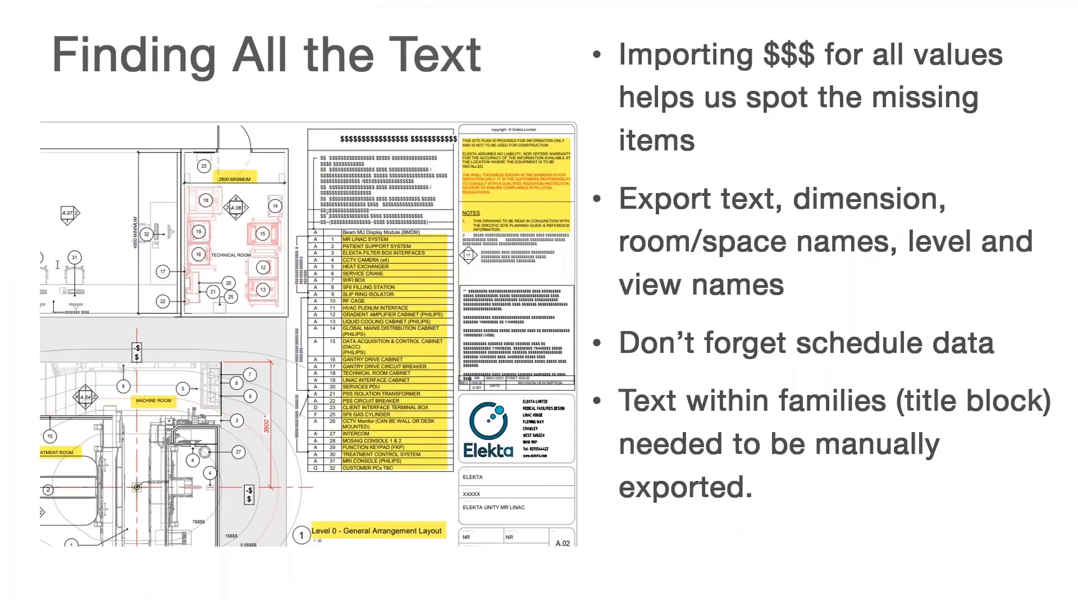
{"action": "key", "text": "Right"}
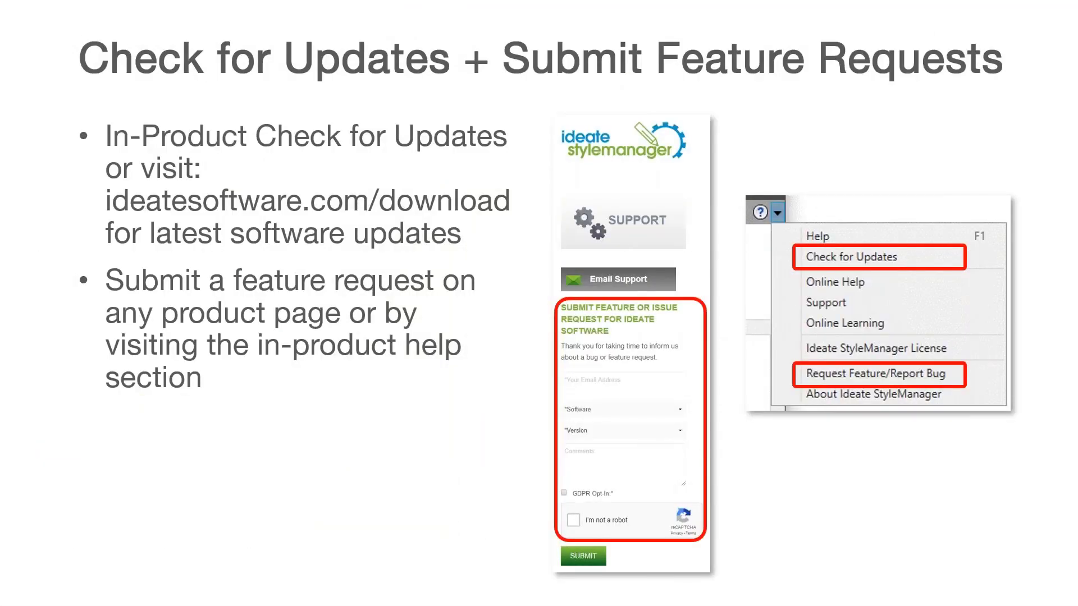